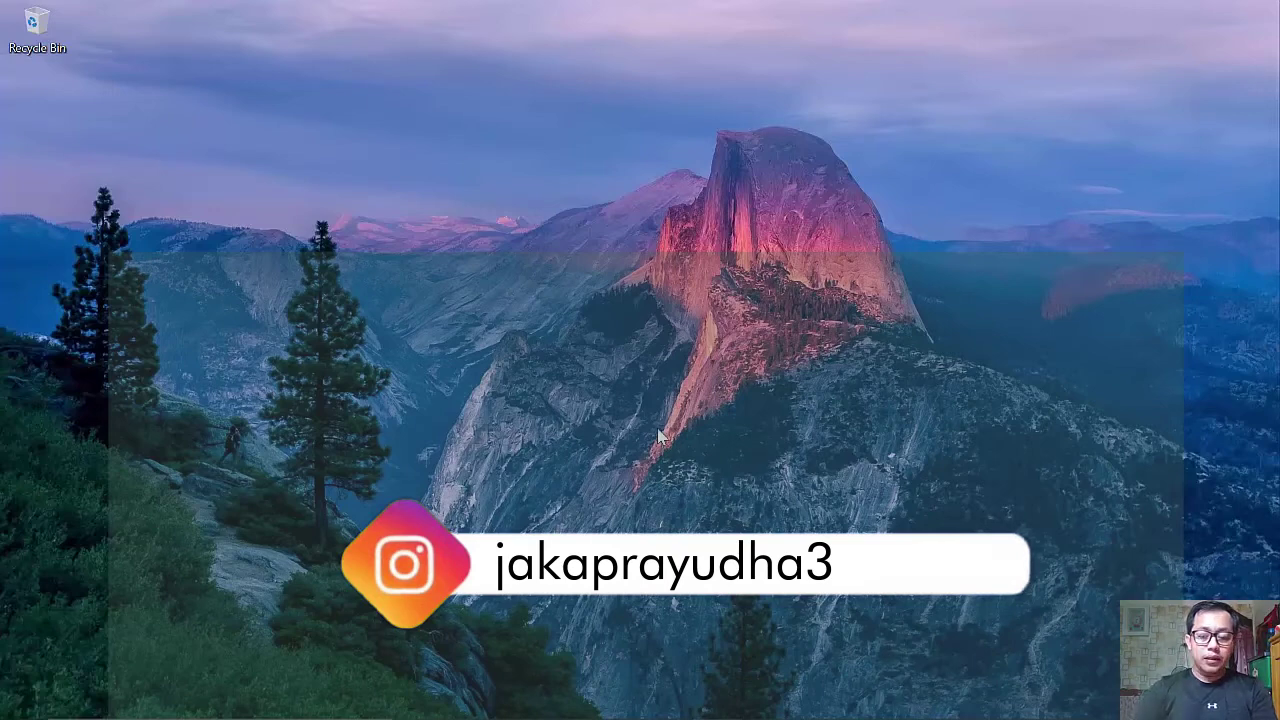
- Launch Microsoft Word by running winword from the Windows Run box
key("super+r")
type("winword")
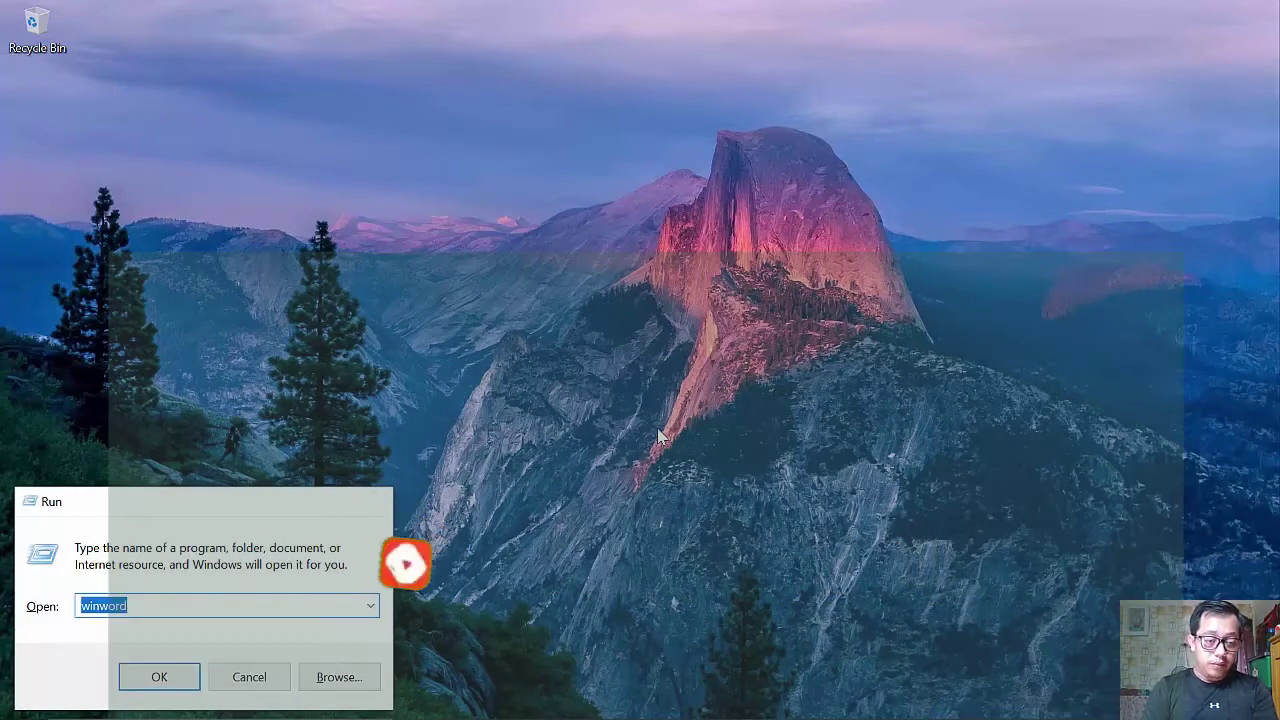
key("Return")
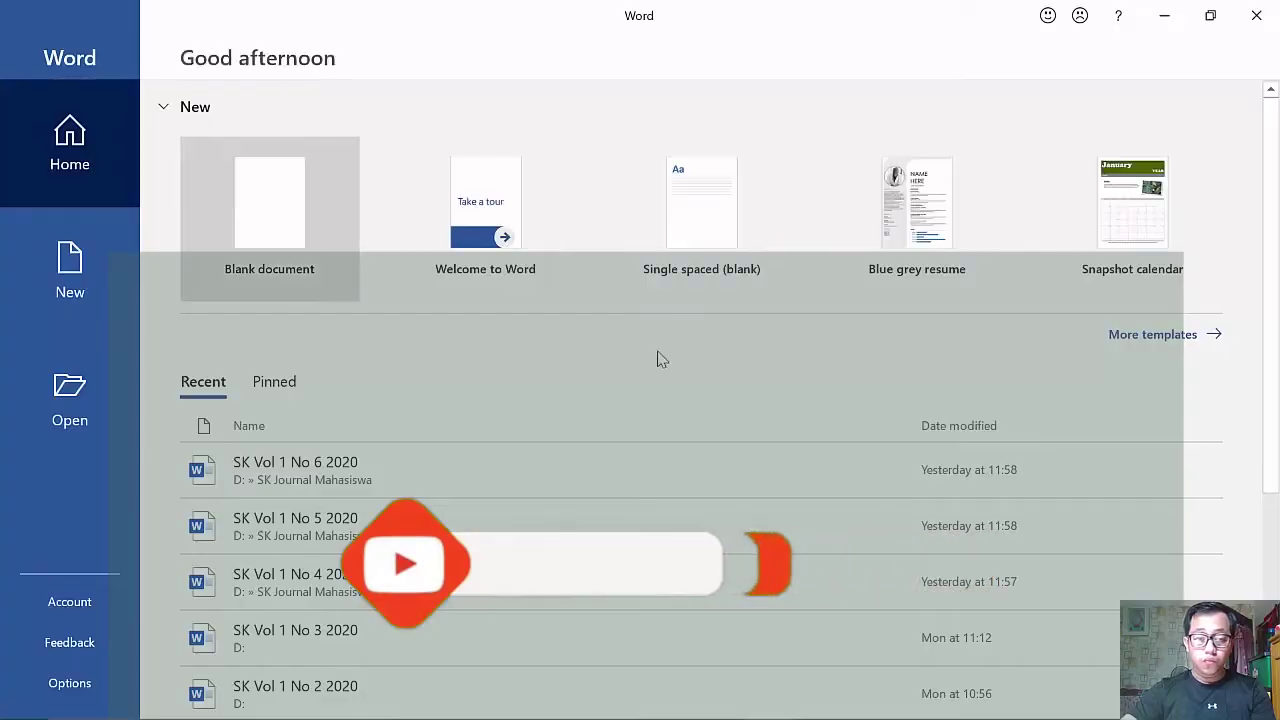
- Decline the default-program prompt, create a blank document, and open the Online Video prompt
left_click(680, 446)
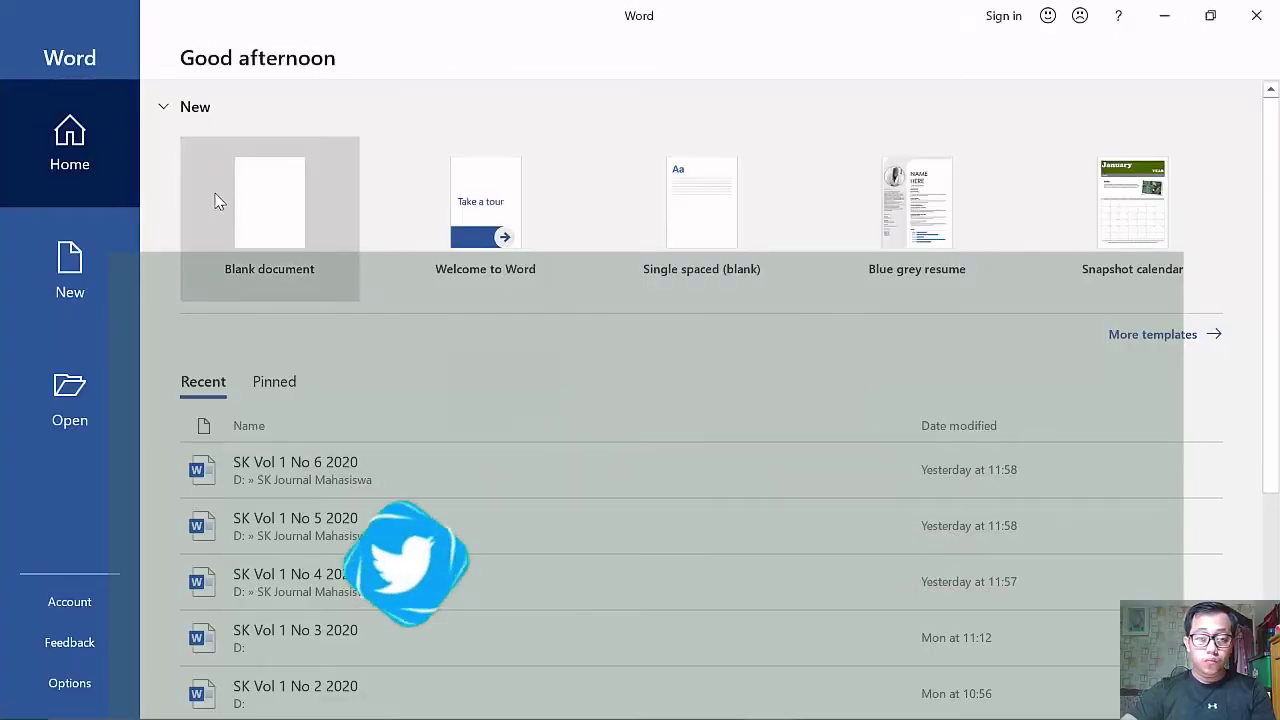
left_click(214, 200)
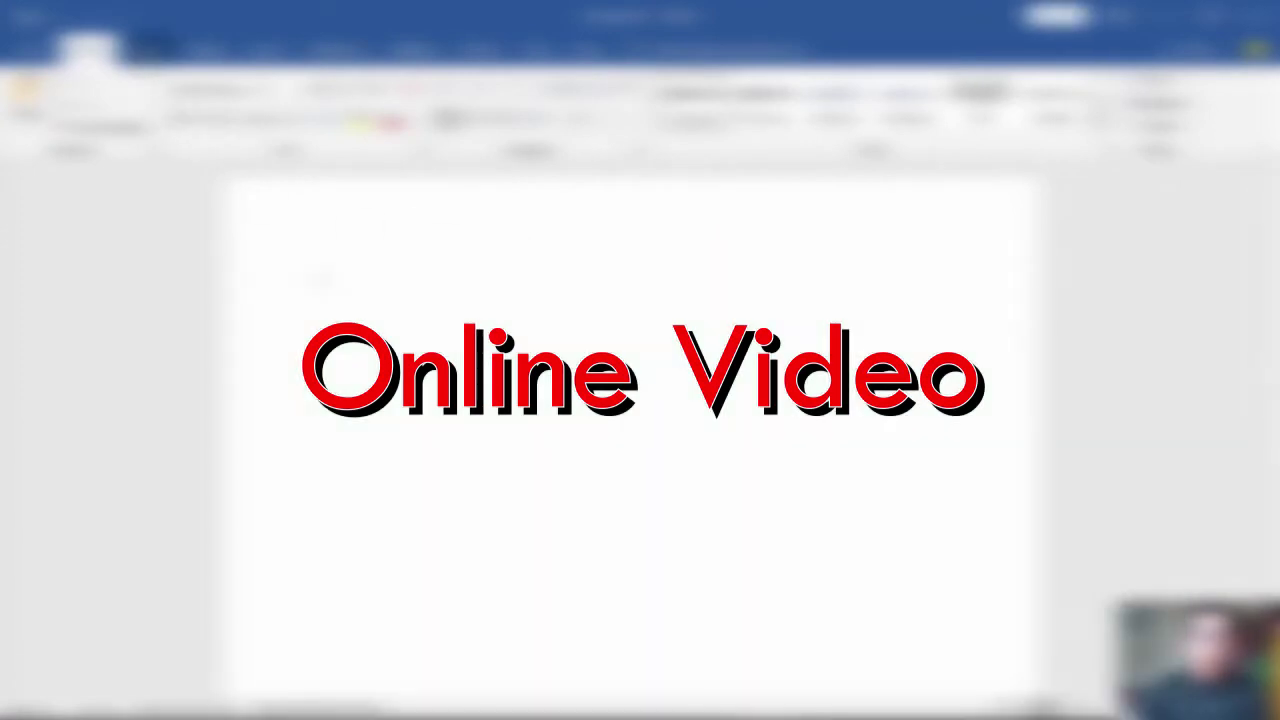
left_click(147, 52)
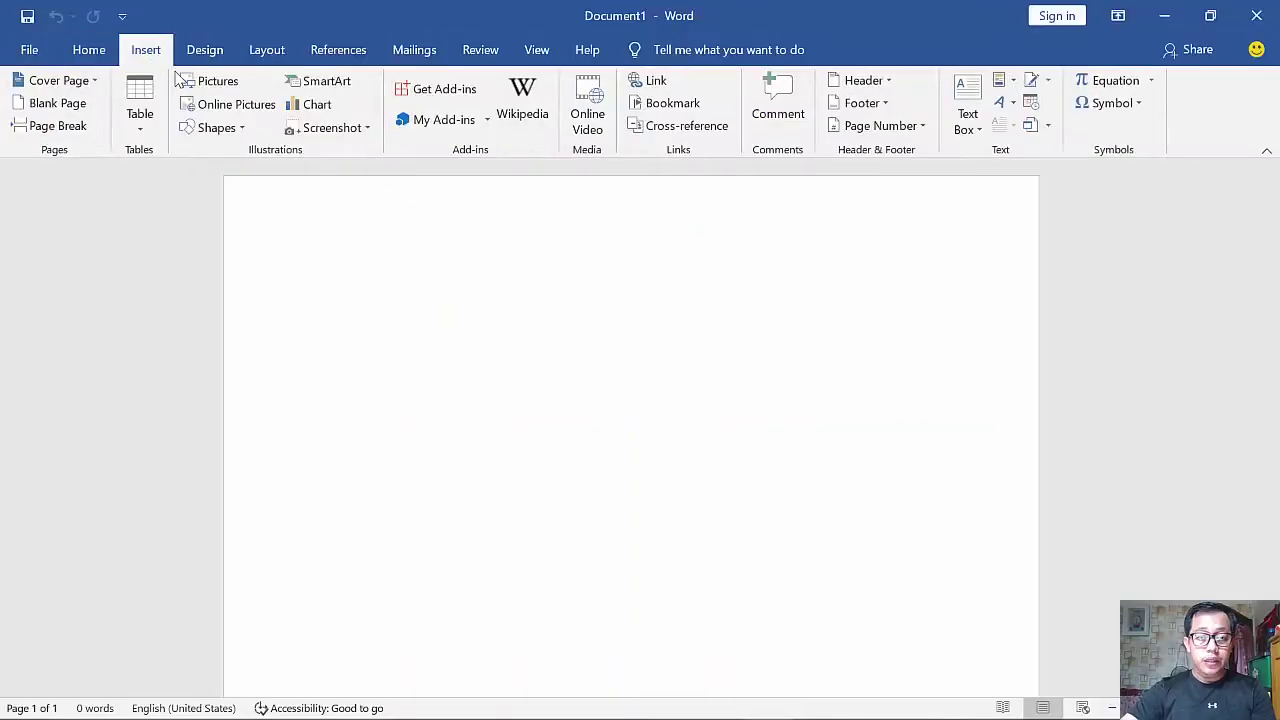
left_click(588, 118)
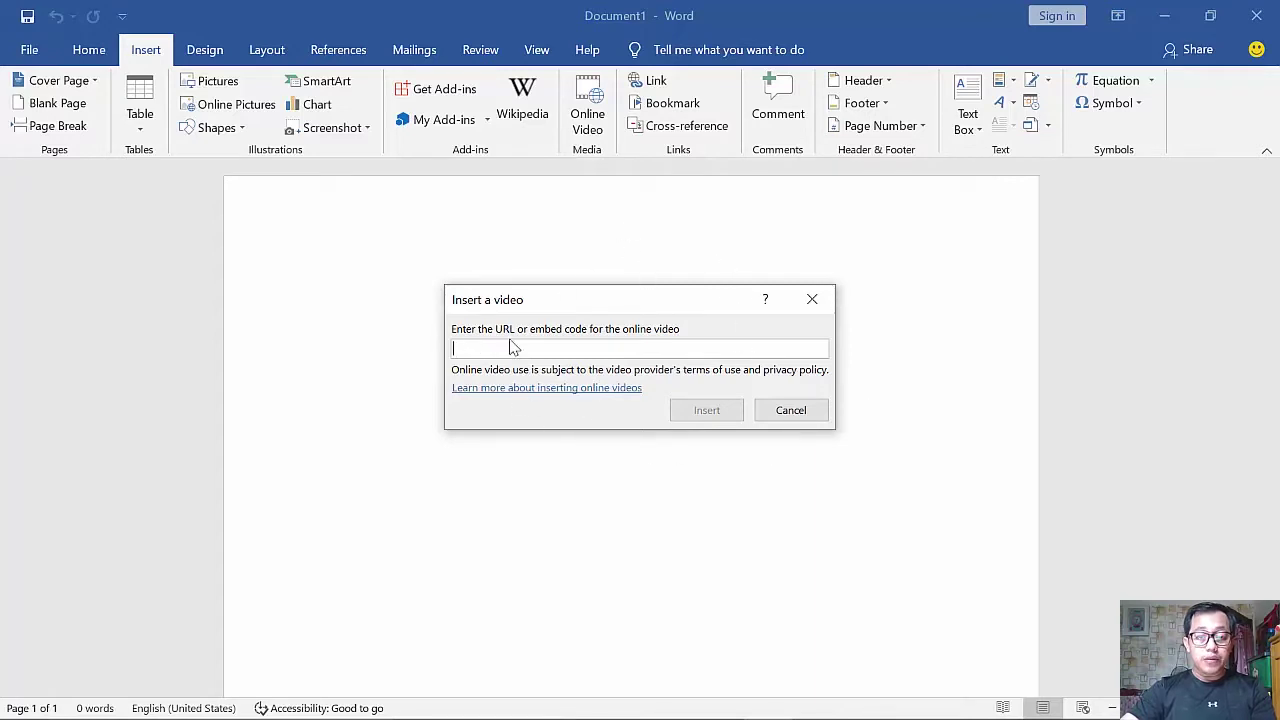
- Copy the link of the channel's first uploaded YouTube video in Chrome, then return to Word
key("alt+Tab")
key("alt+Tab")
key("alt+Tab")
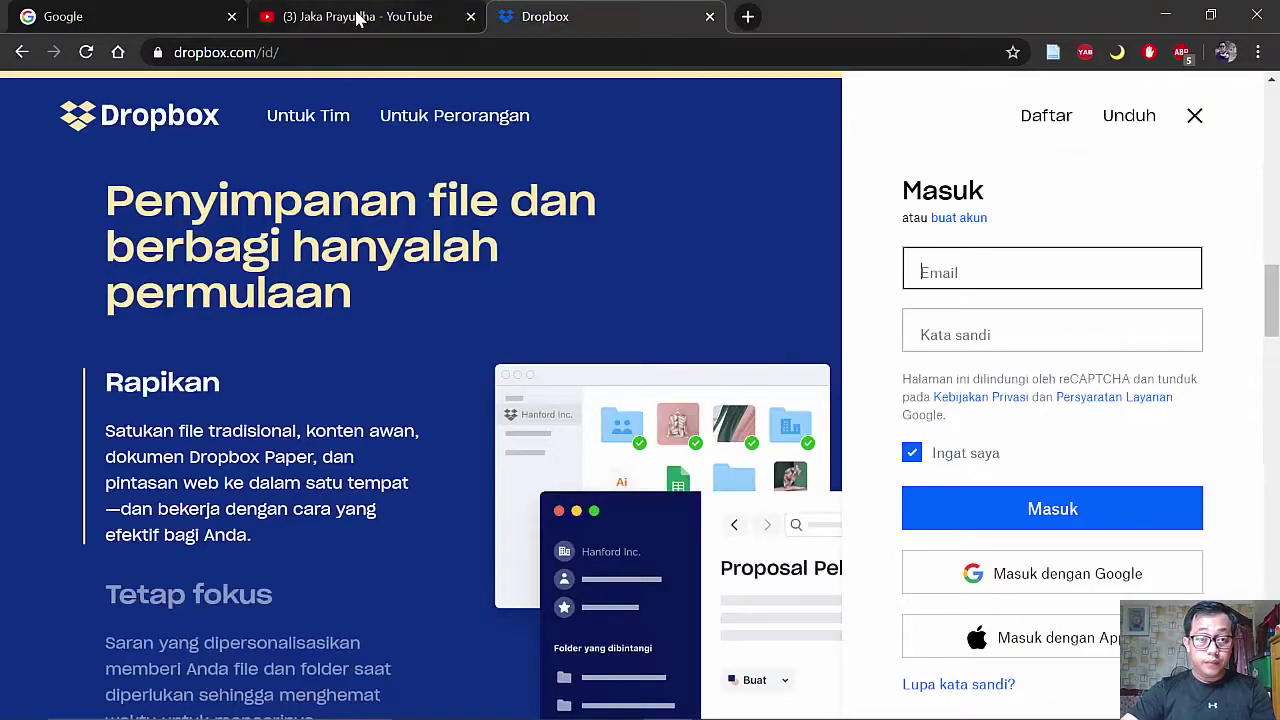
left_click(357, 18)
scroll(734, 466, "down", 2)
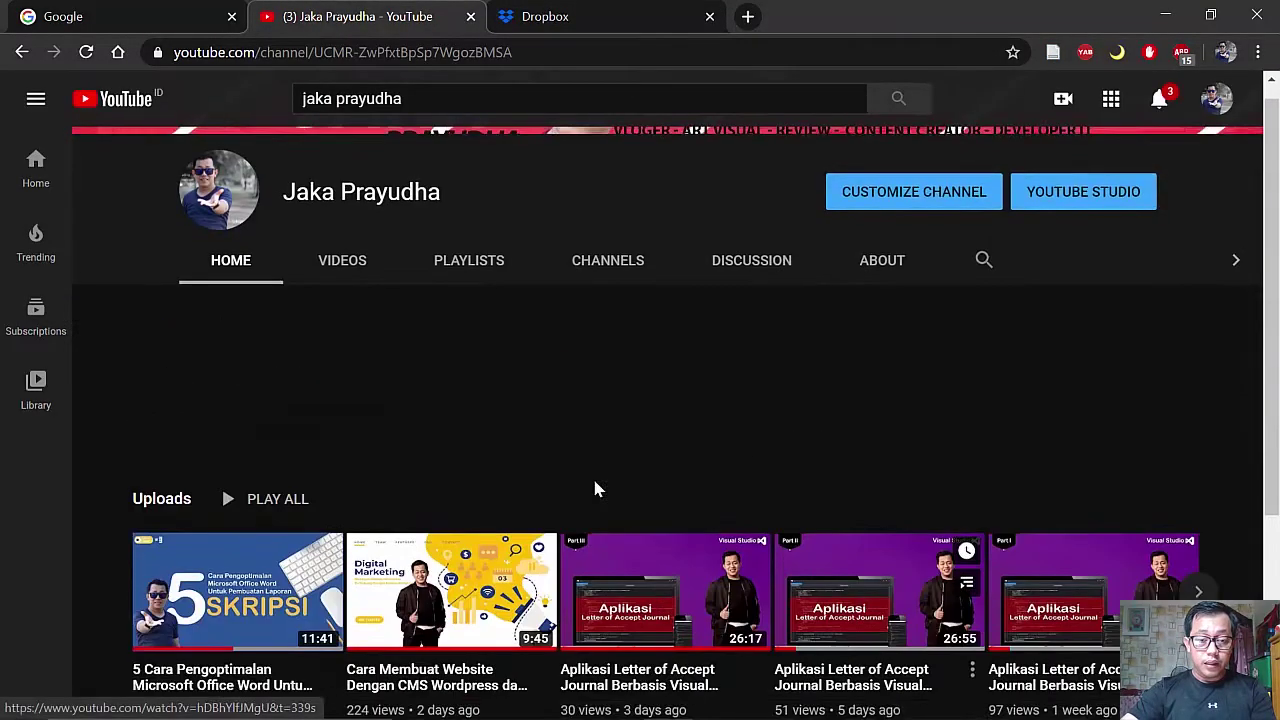
scroll(740, 457, "up", 2)
right_click(220, 618)
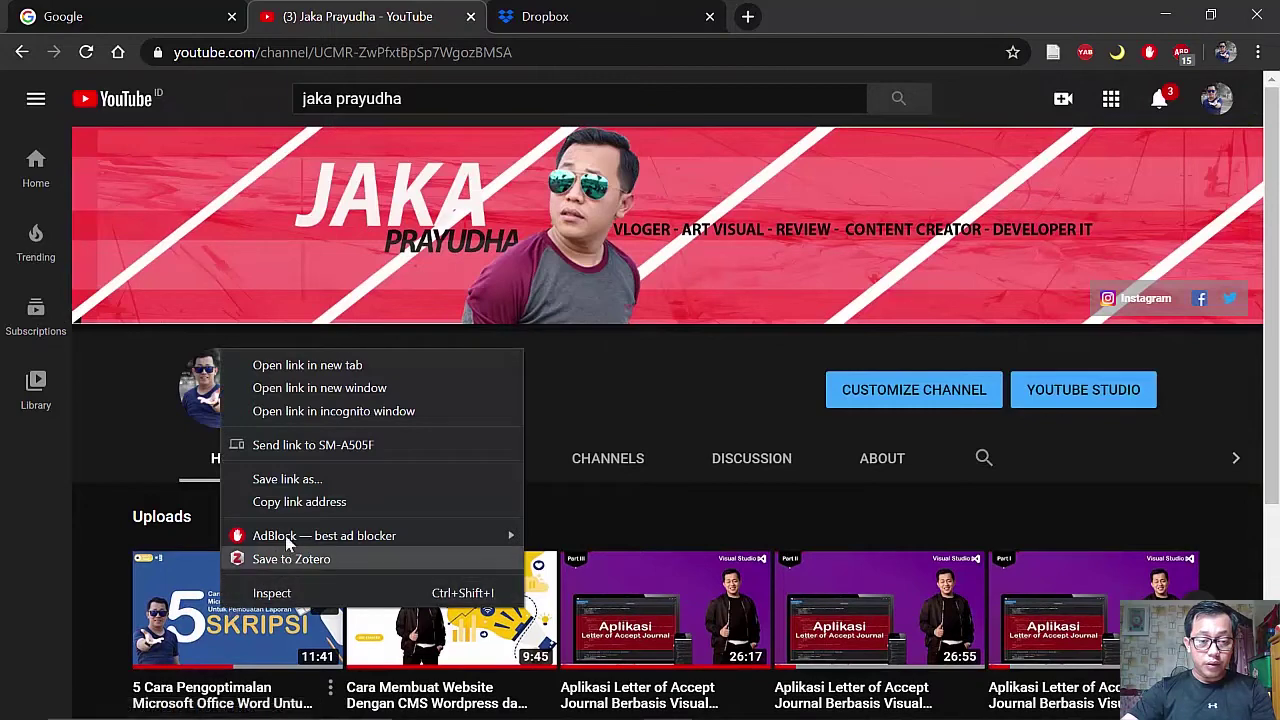
left_click(295, 510)
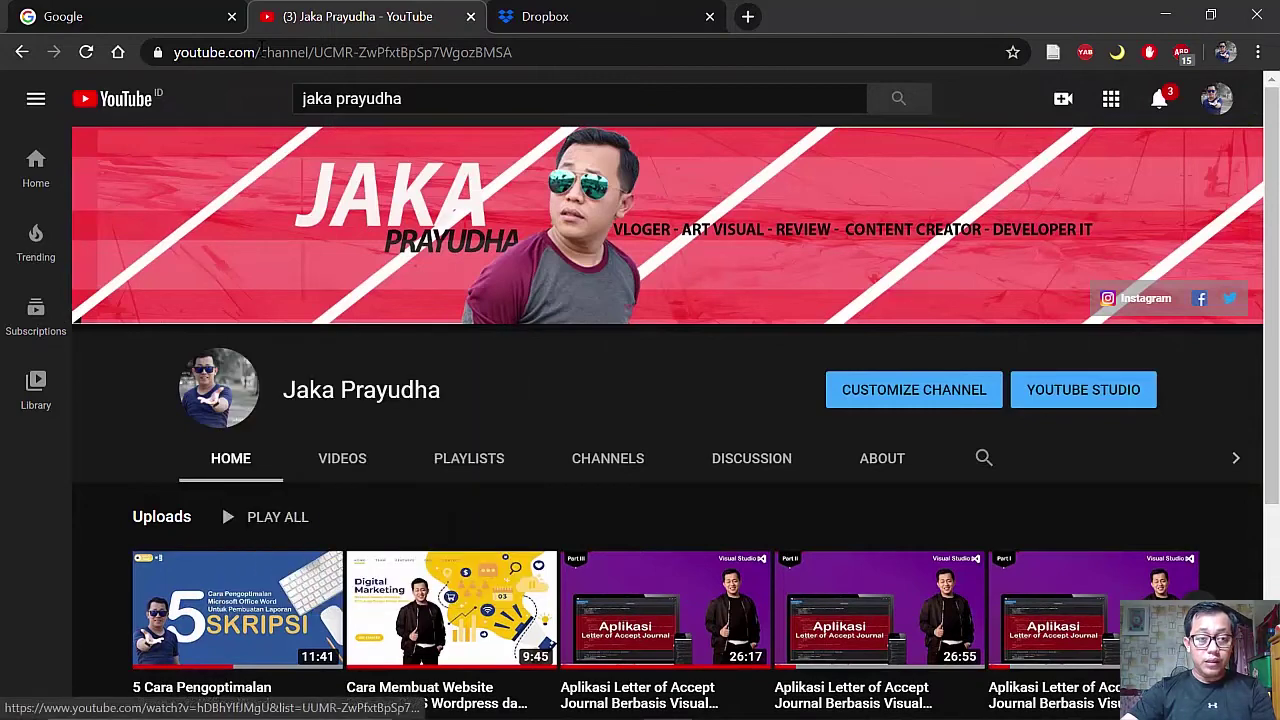
key("alt+Tab")
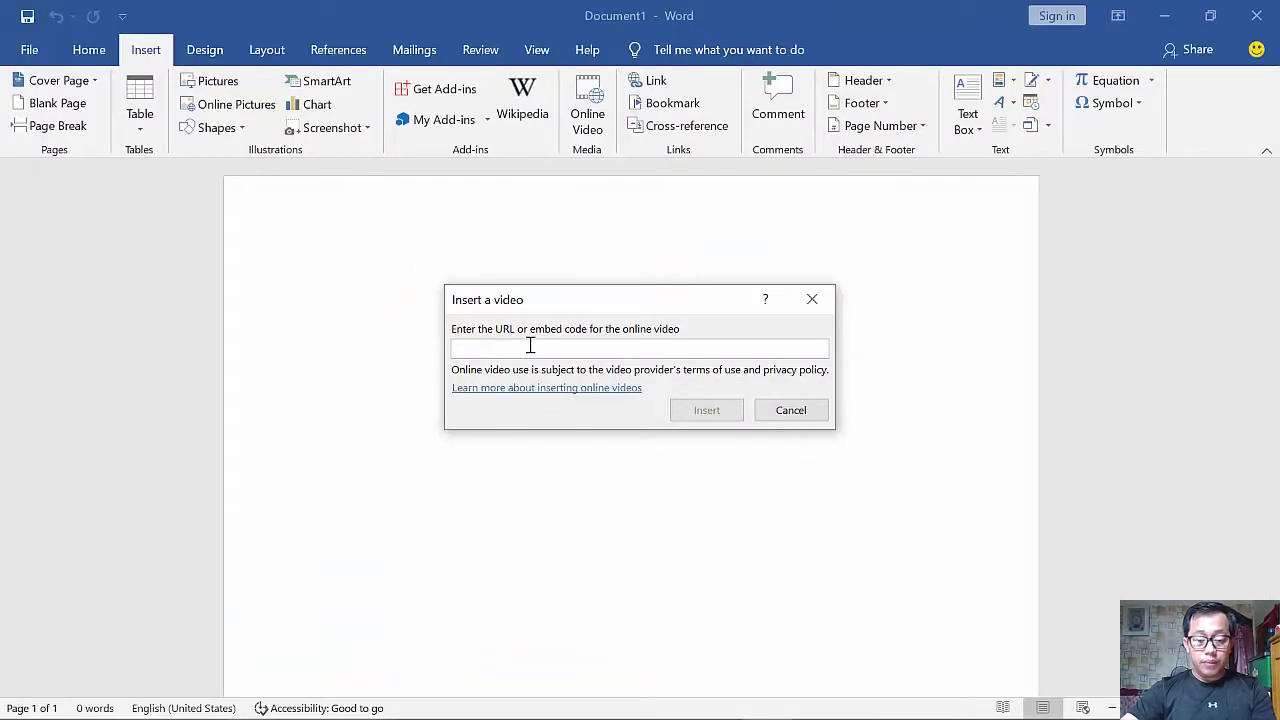
- Embed the pasted YouTube link, widen the video to 6.17", and crop off its black bars
key("ctrl+v")
left_click(705, 412)
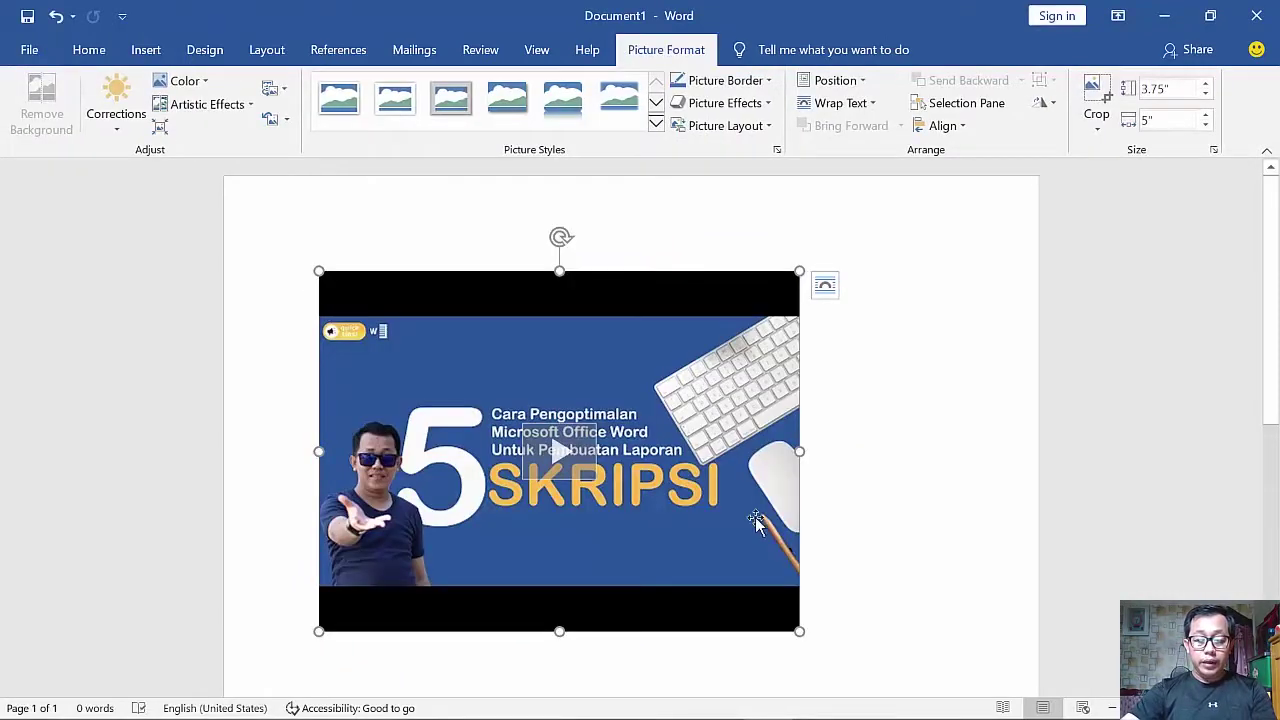
left_click_drag(800, 632, 912, 688)
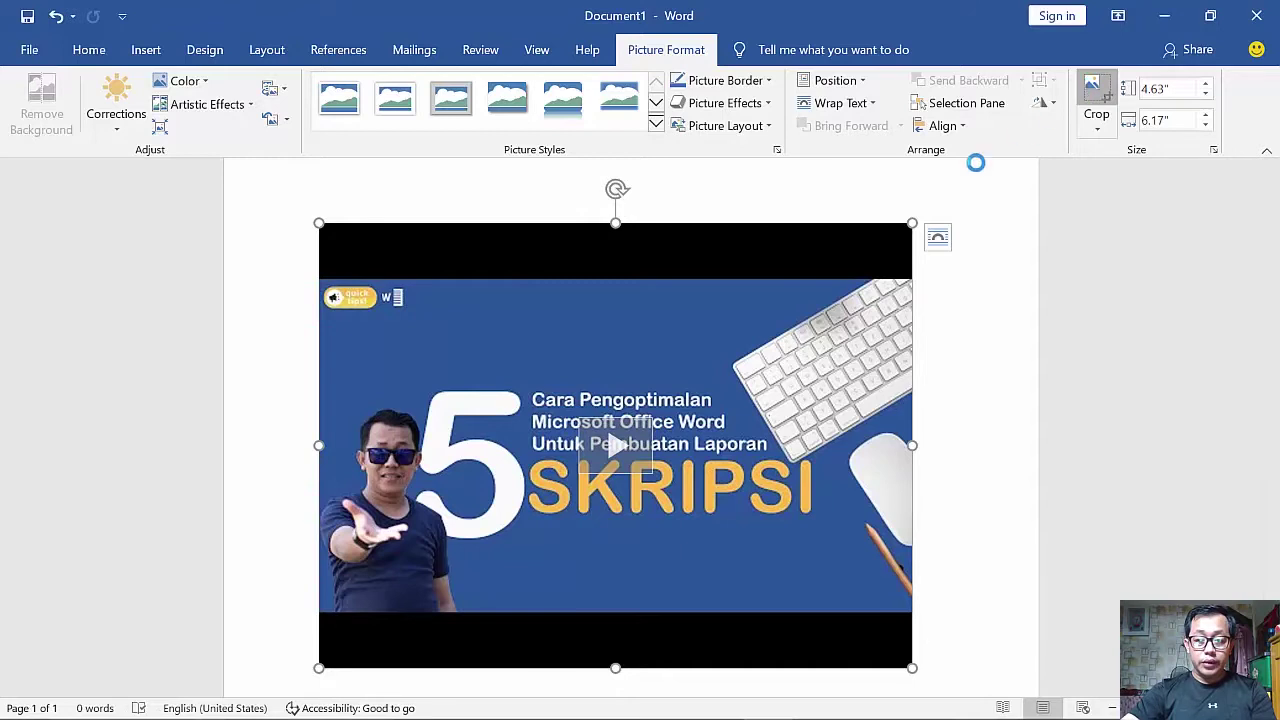
left_click_drag(620, 226, 605, 282)
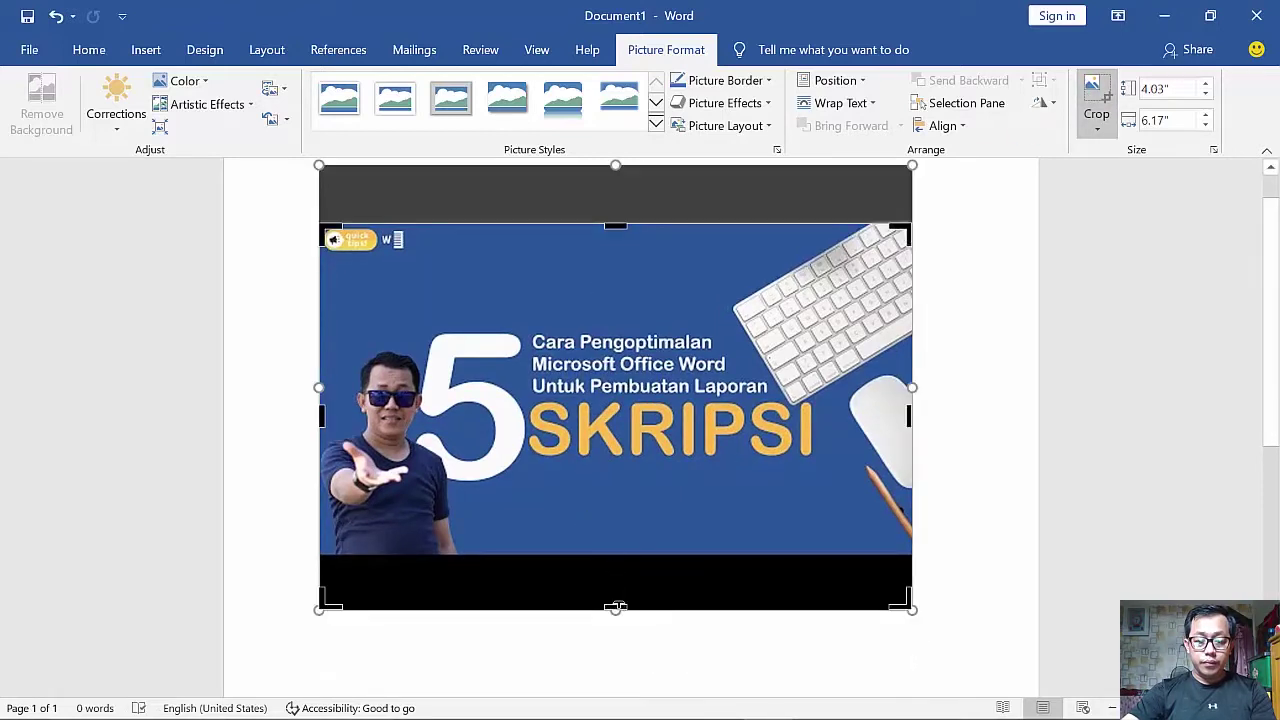
left_click_drag(616, 607, 617, 550)
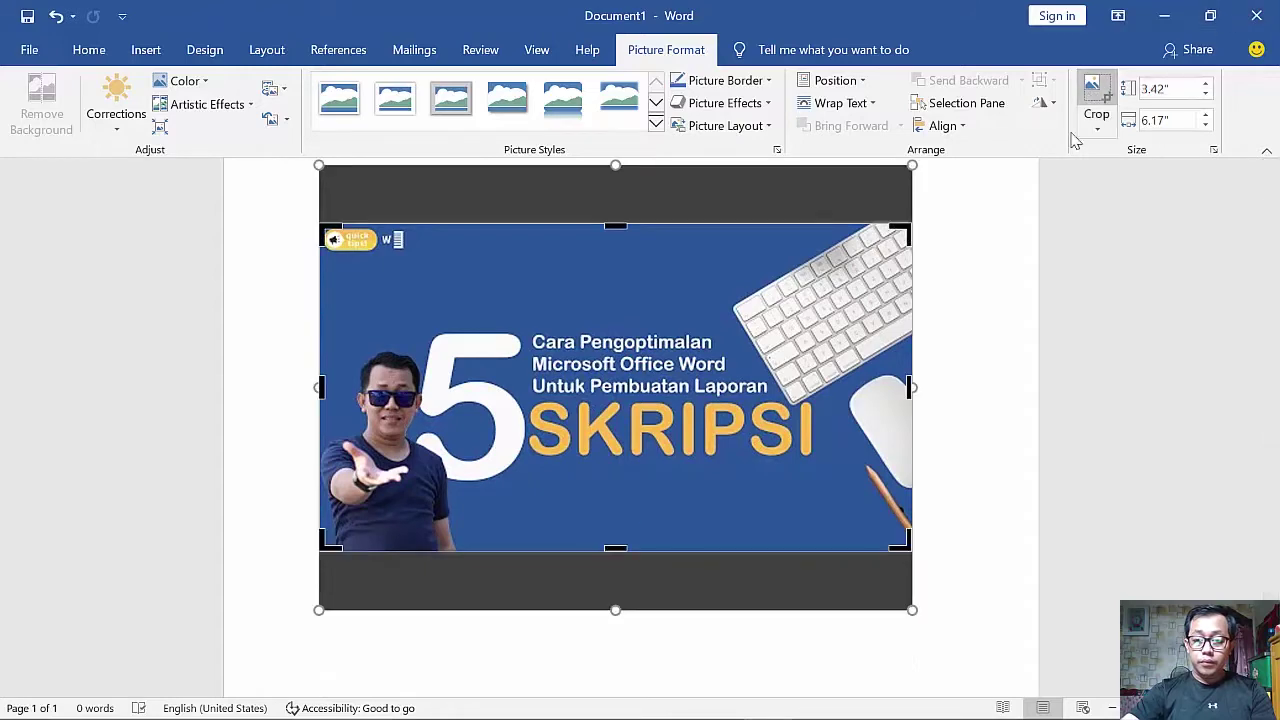
left_click(1093, 108)
left_click(987, 467)
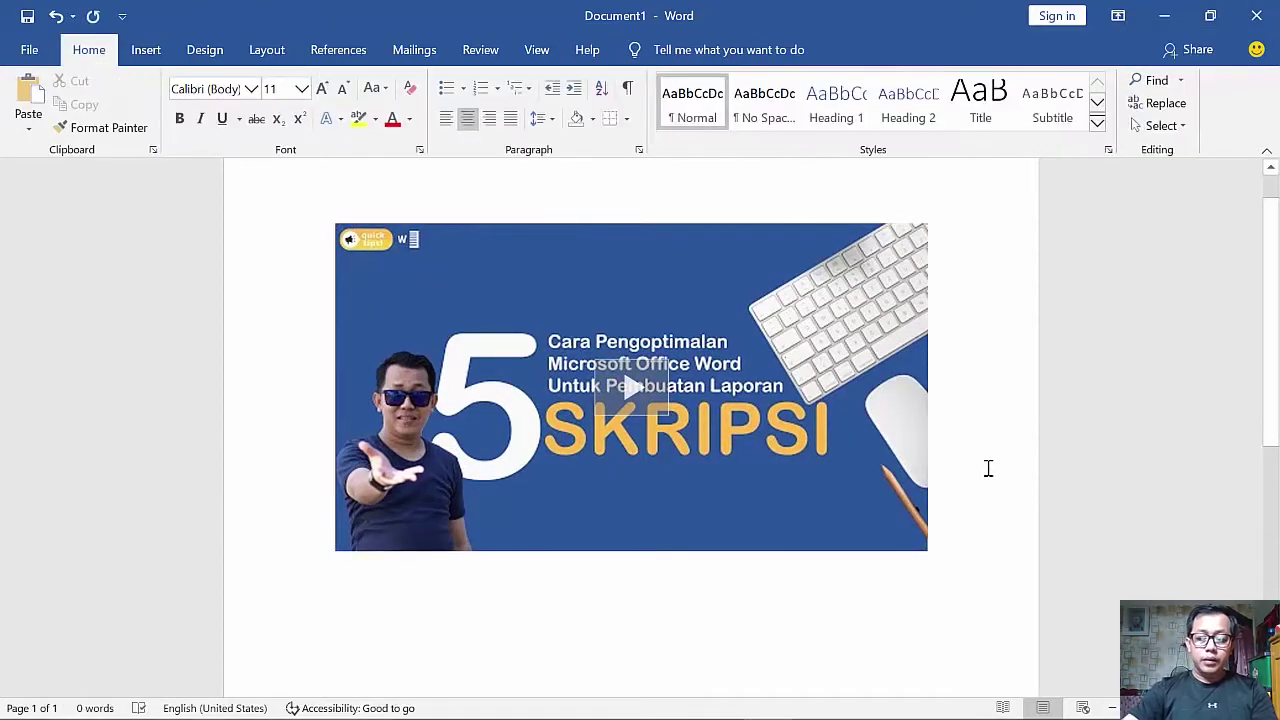
- Caption the video 'Video Tips Optimalisasi Office Word Untuk Skripsi' and test-play it in the document
key("Return")
type("Video Tips Optimalisasi Office Word Untuk Skripsi")
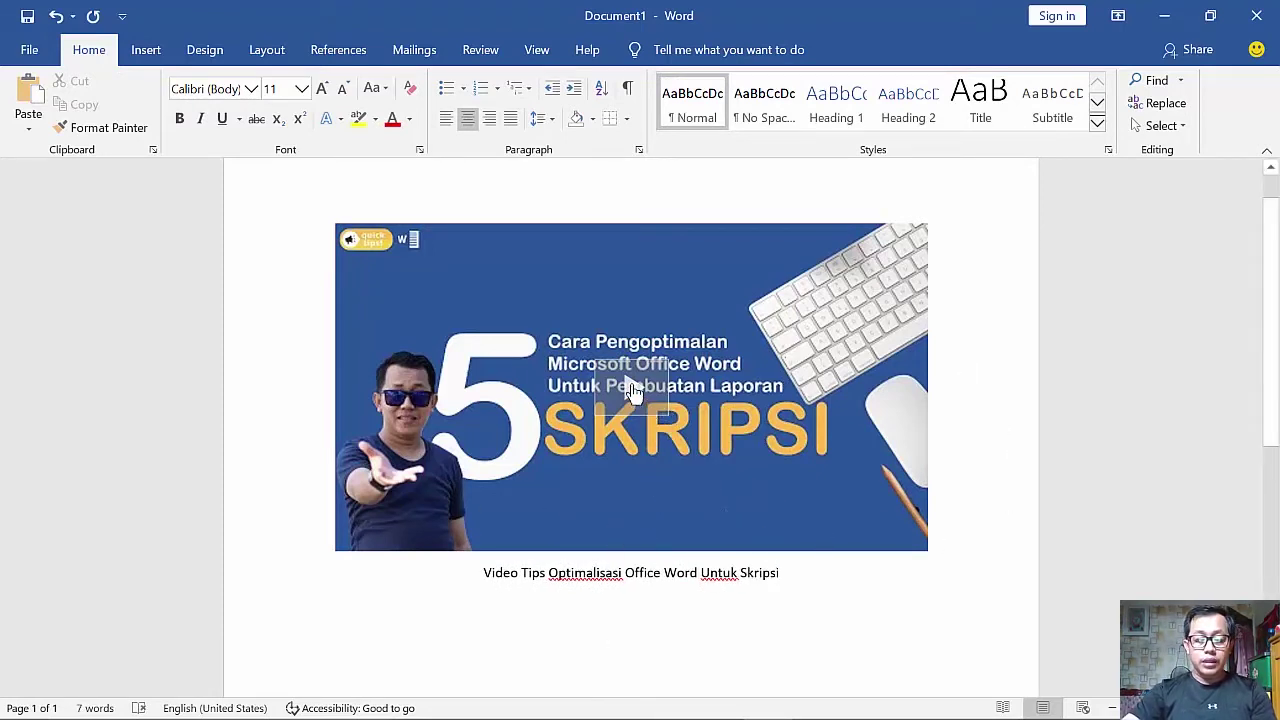
left_click(633, 390)
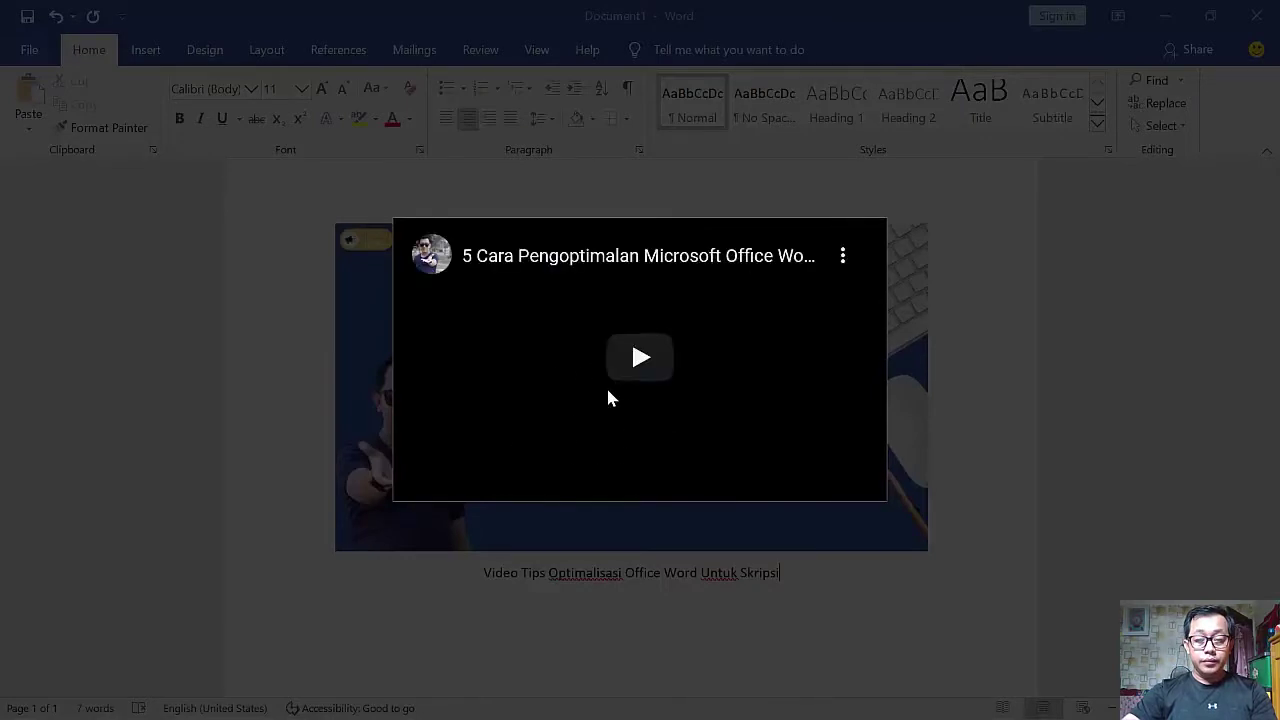
left_click(640, 358)
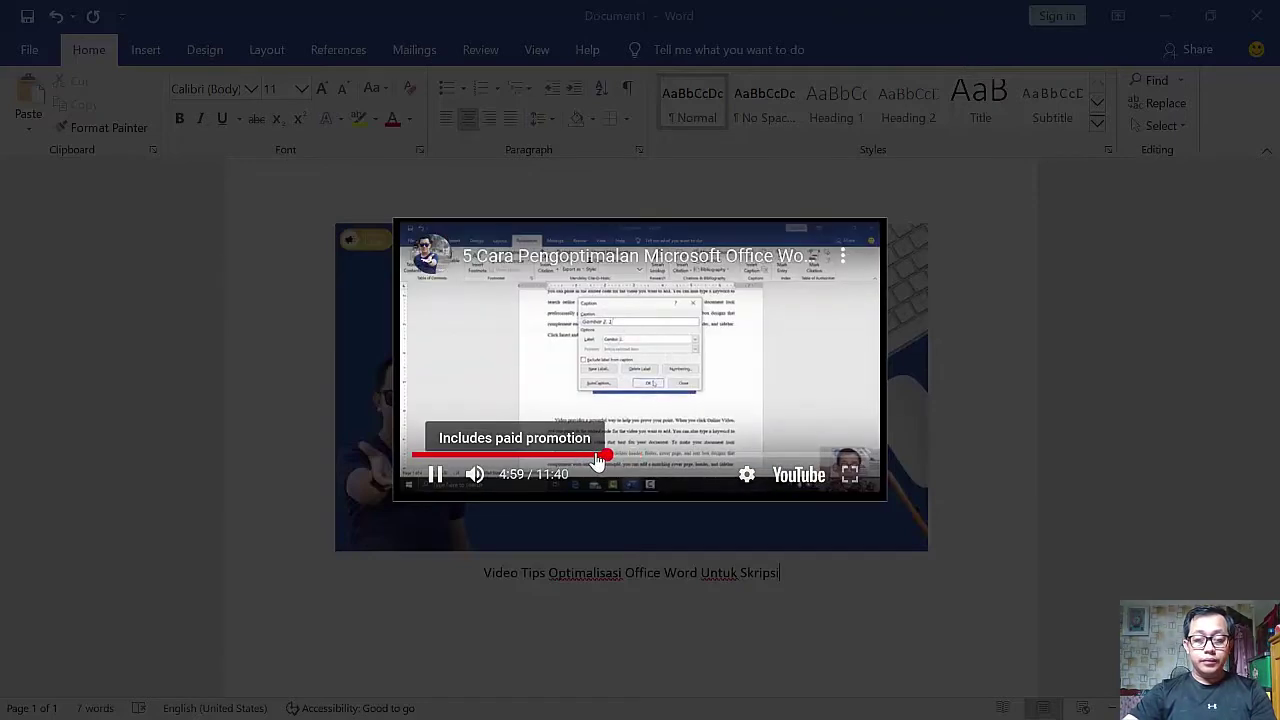
left_click(582, 611)
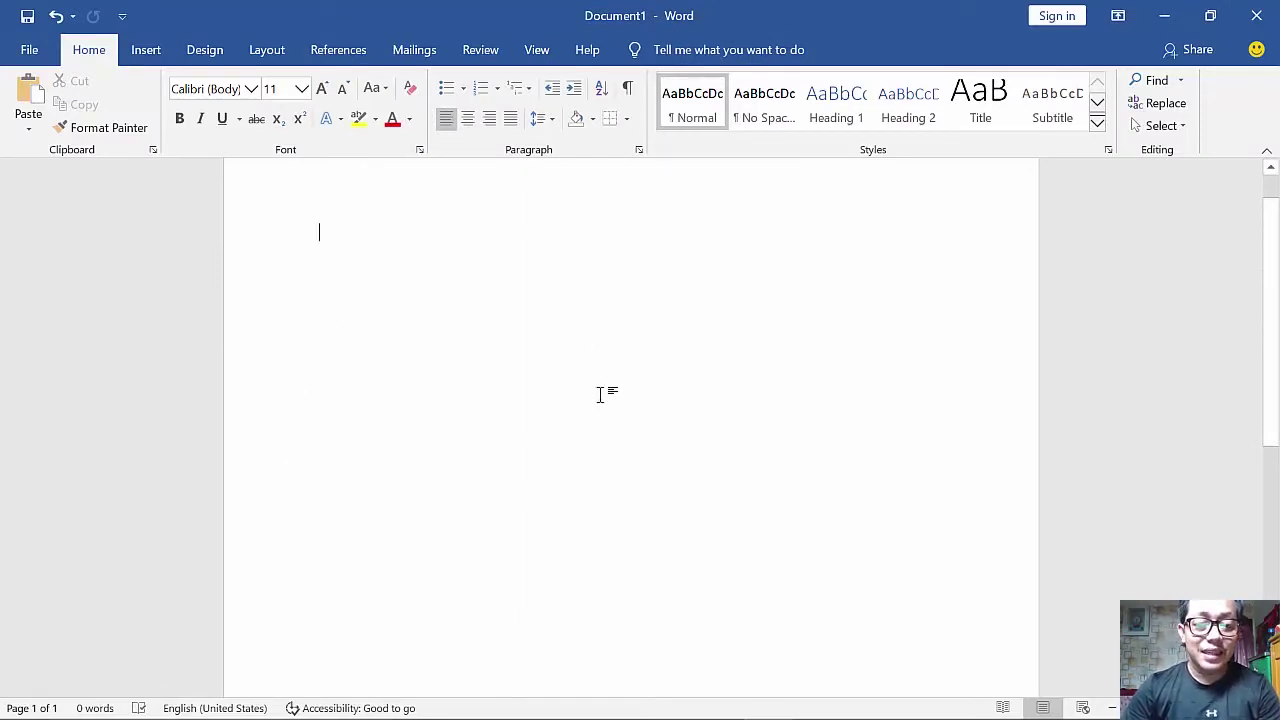
- Type the text Fitur Link, select it, and open the Insert Hyperlink dialog
type("Gitur Link")
left_click_drag(393, 239, 294, 234)
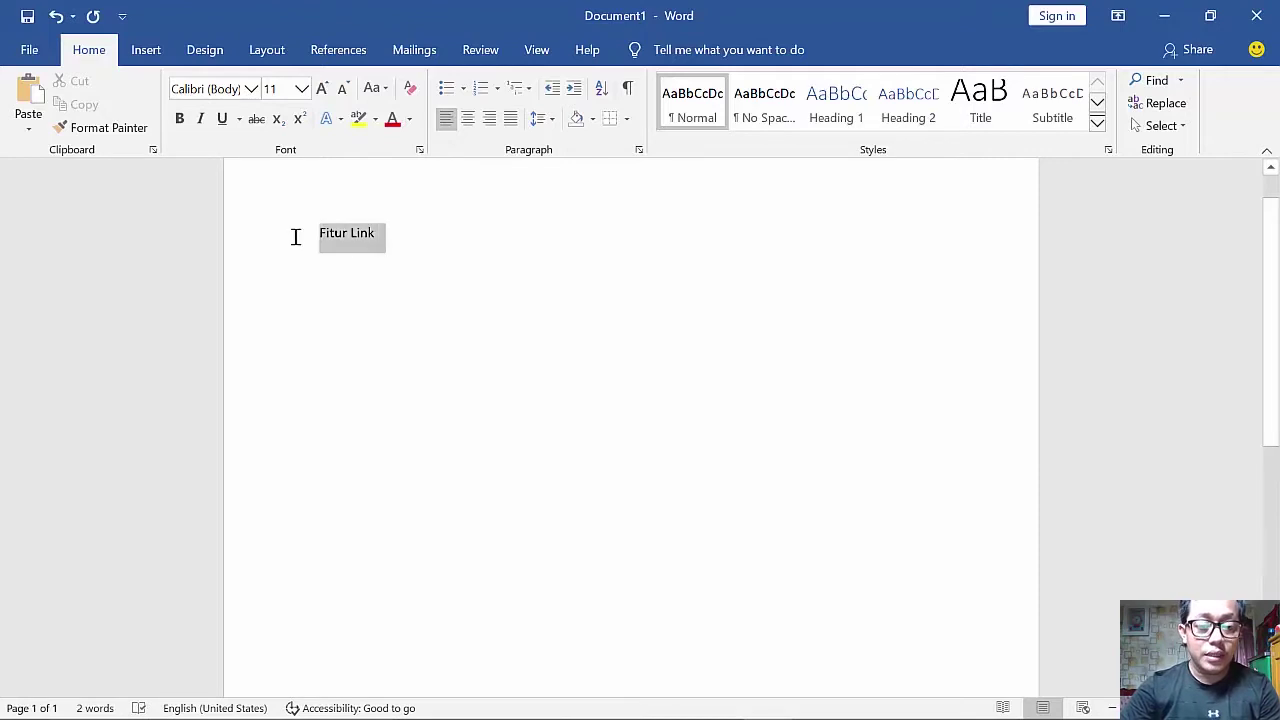
left_click(146, 52)
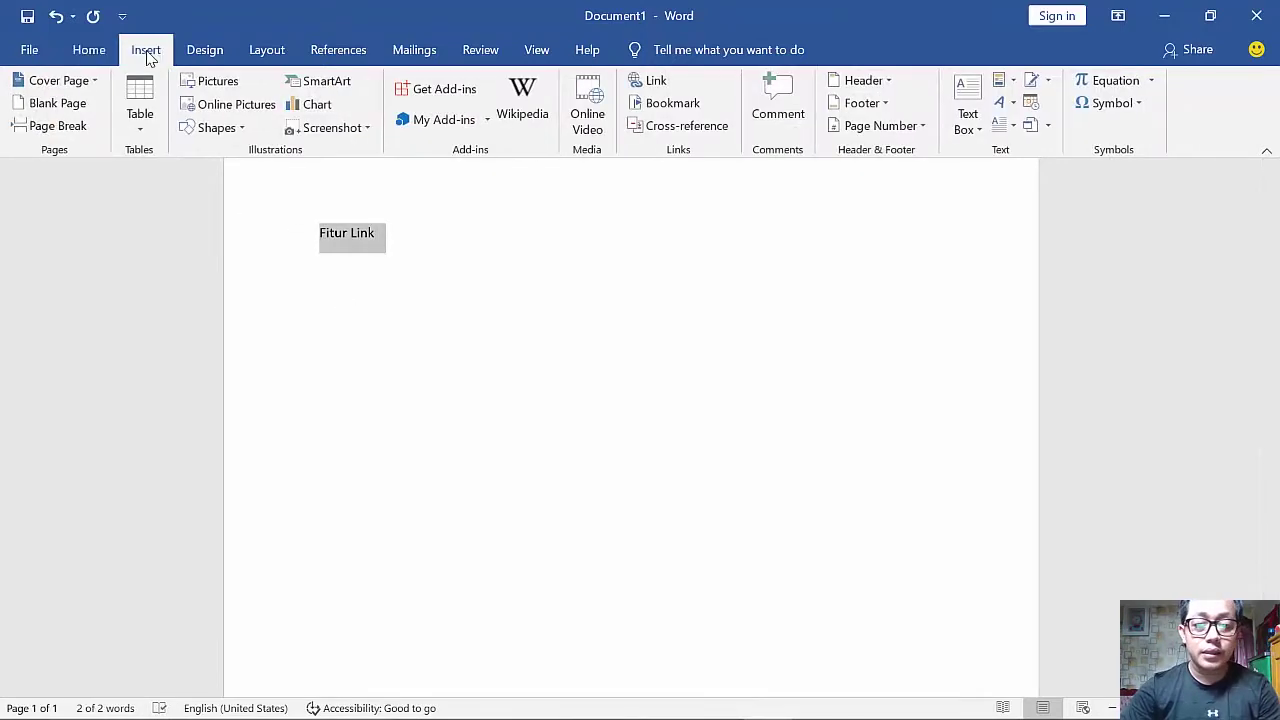
left_click(648, 80)
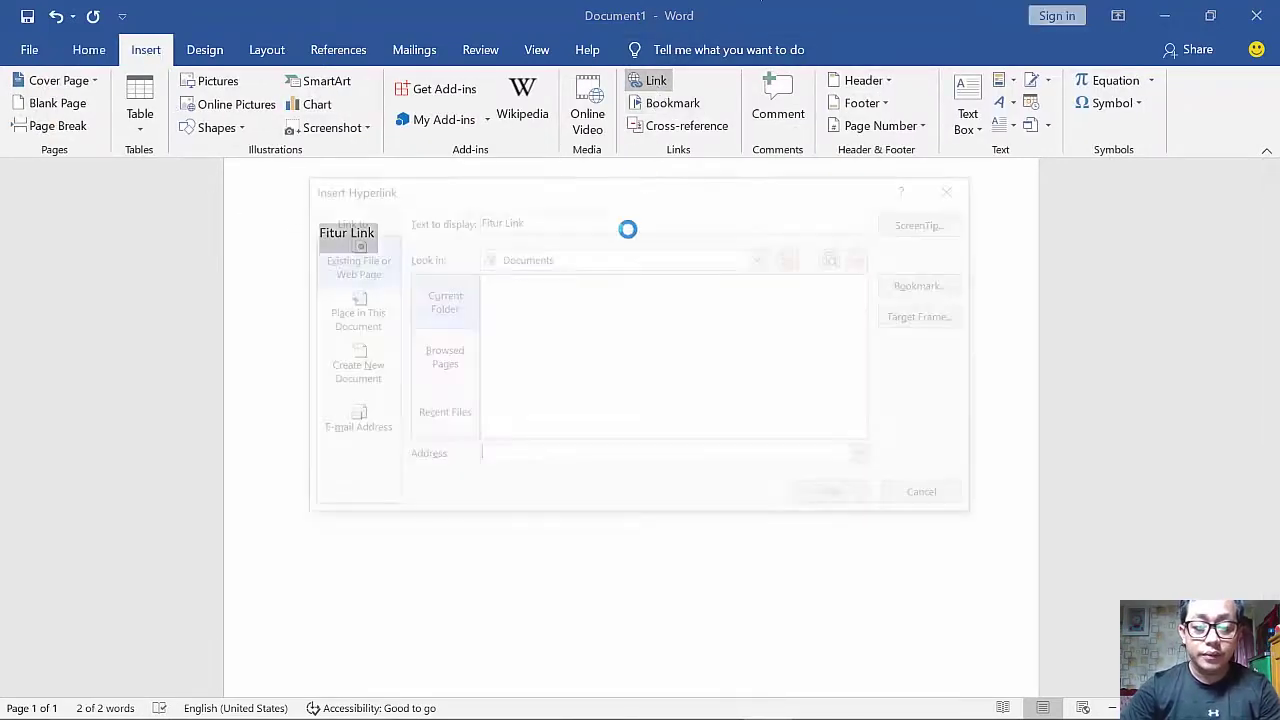
- Look through the hyperlink target types, settling on Existing File or Web Page
left_click(438, 358)
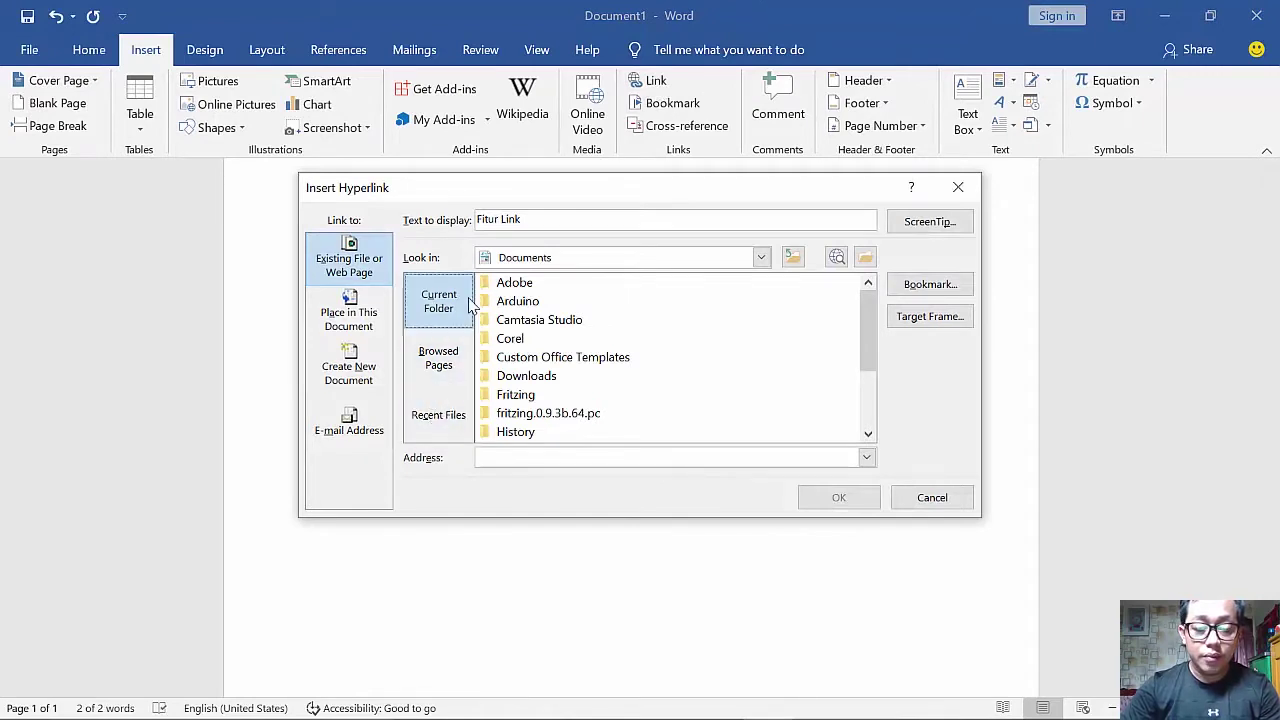
left_click(438, 303)
left_click(438, 358)
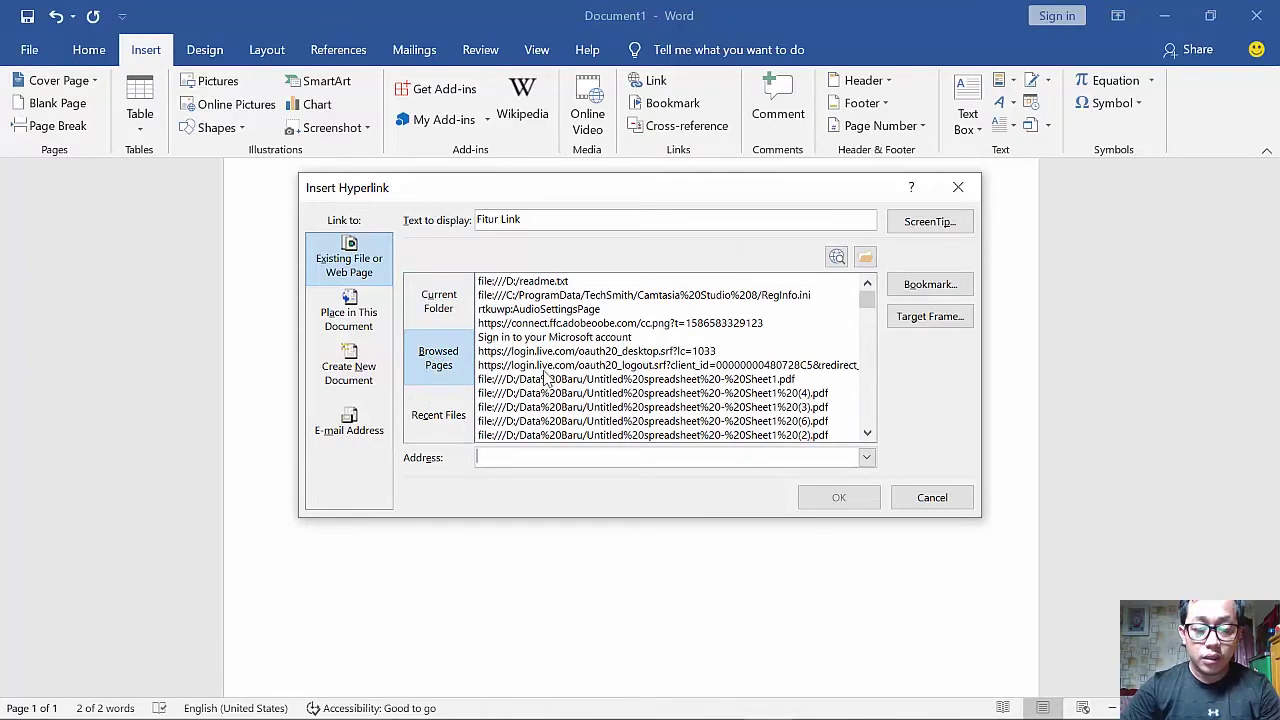
left_click(436, 418)
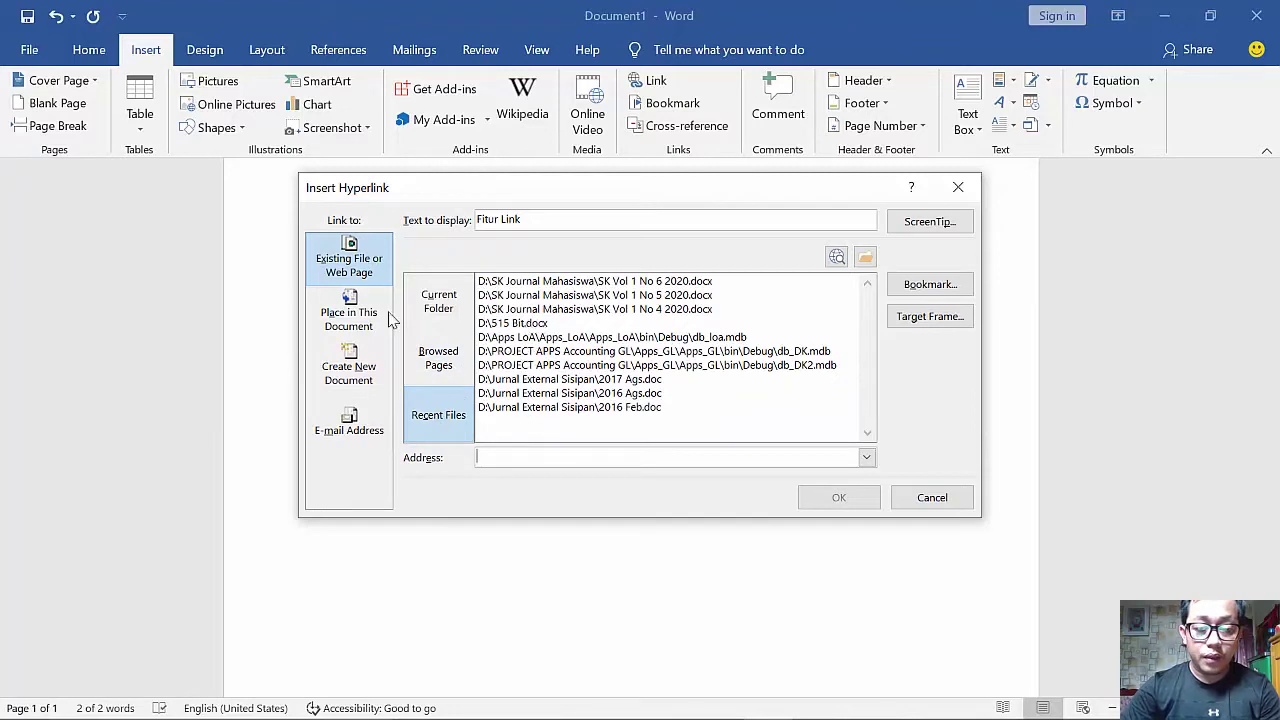
left_click(352, 316)
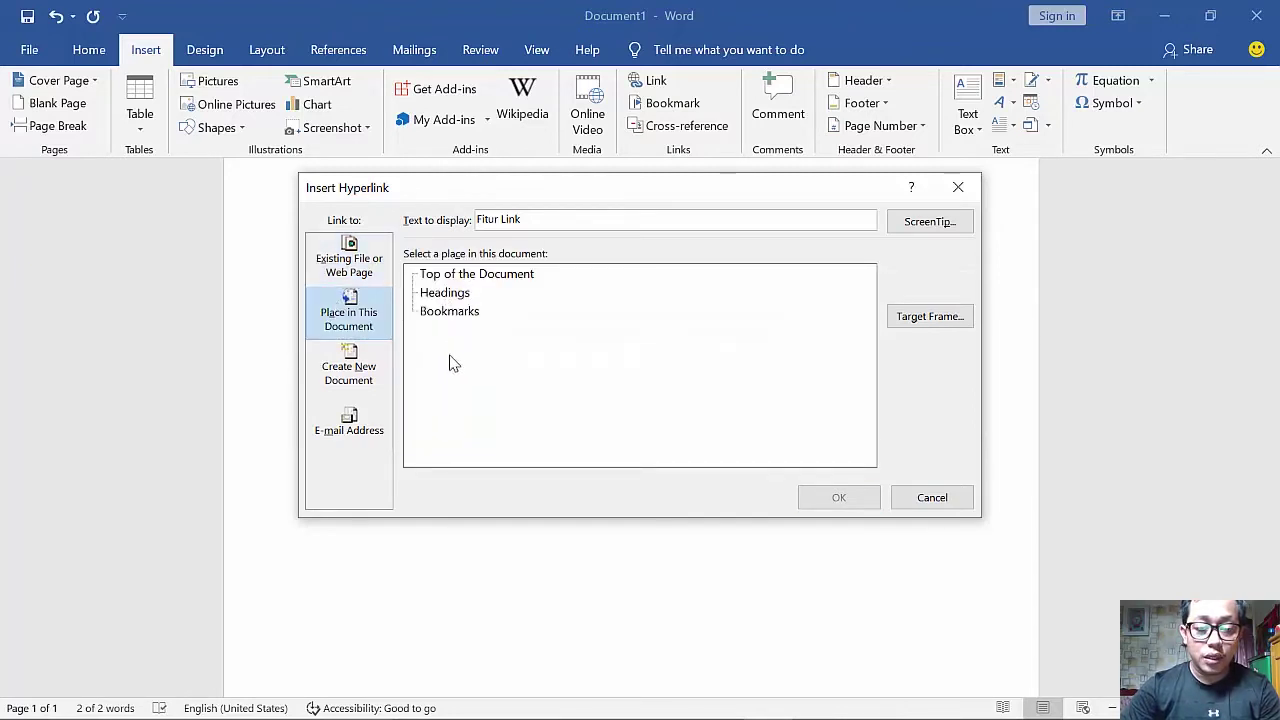
left_click(348, 372)
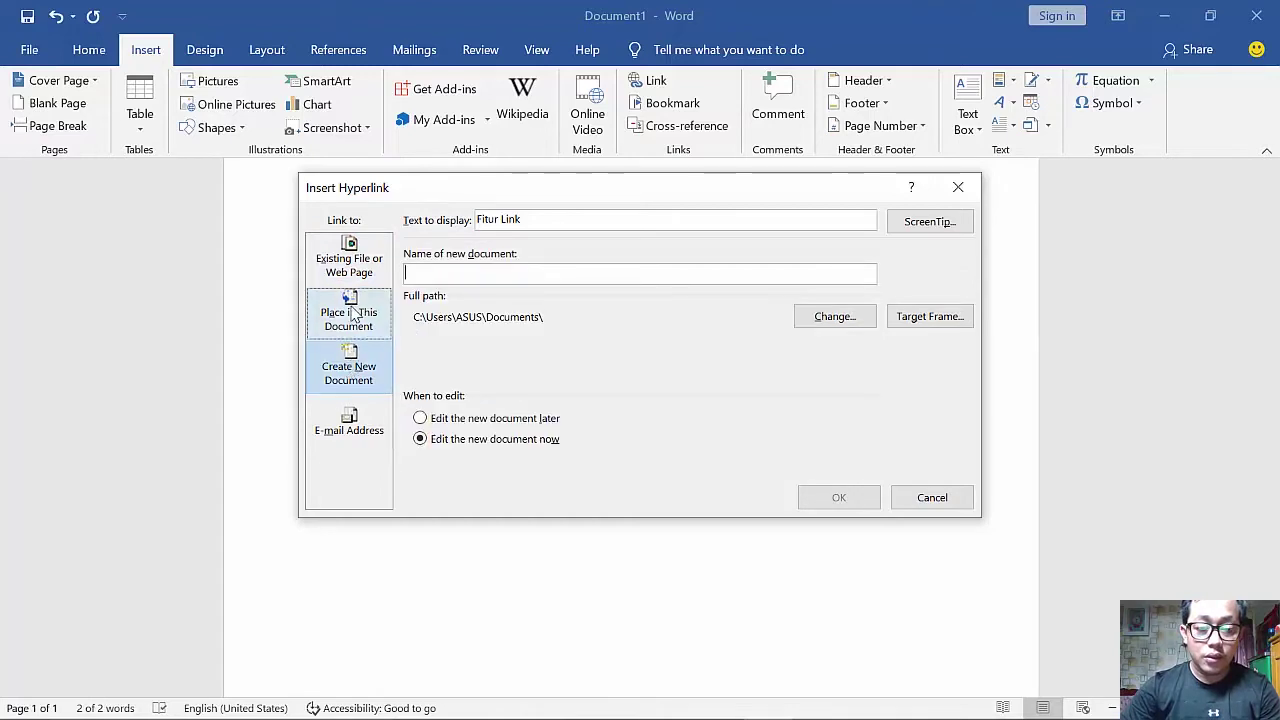
left_click(352, 316)
left_click(349, 262)
- Browse to Zack (D:), pick the Data Baru folder, and confirm the hyperlink
left_click(432, 300)
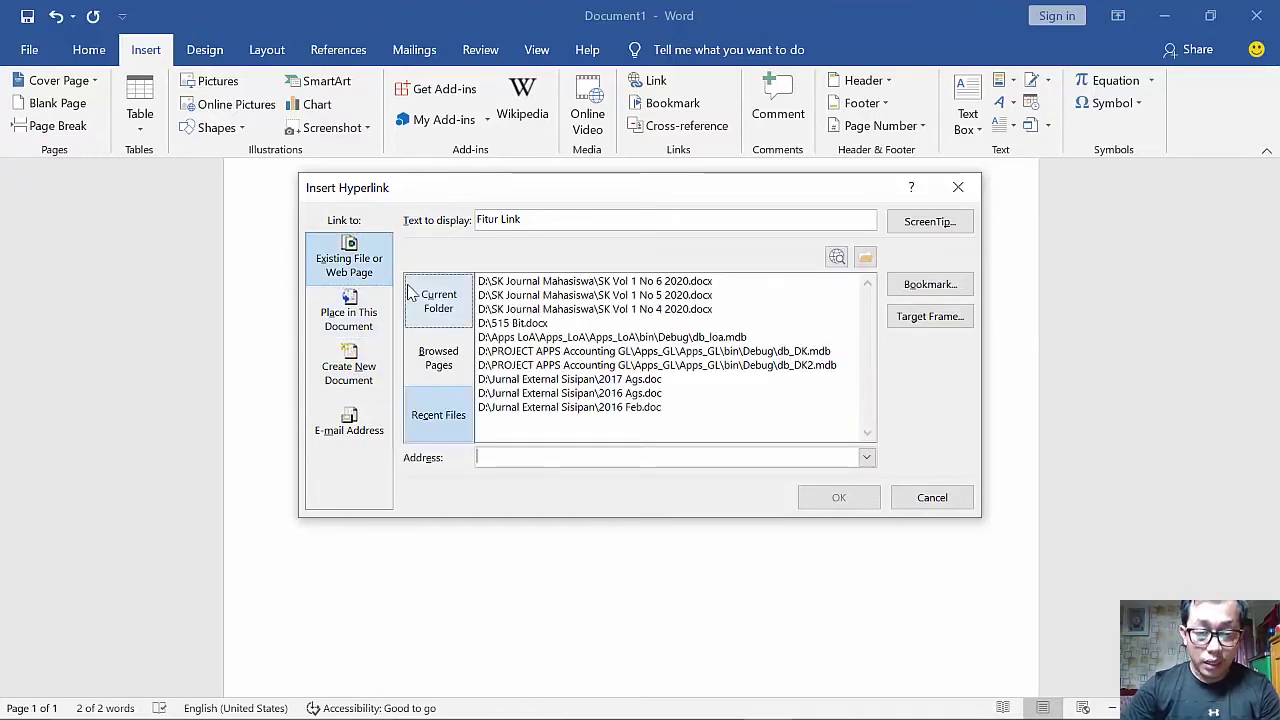
scroll(576, 375, "down", 2)
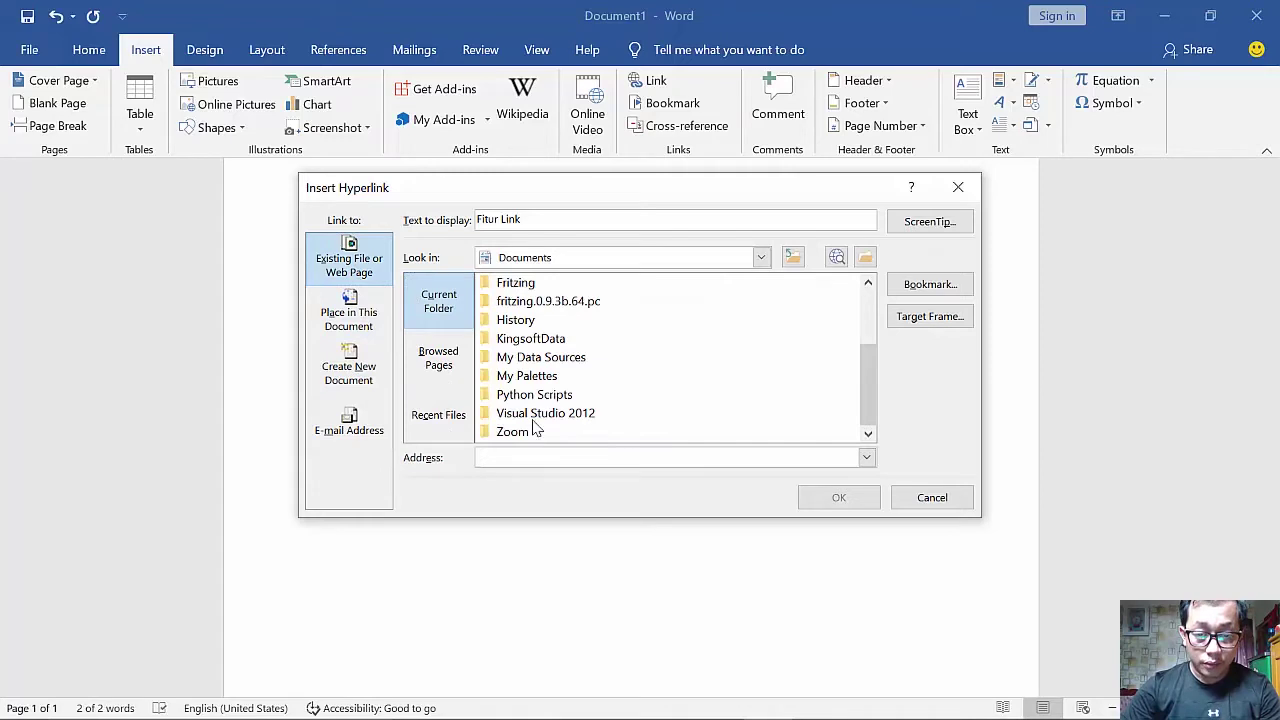
scroll(560, 390, "up", 2)
left_click(577, 258)
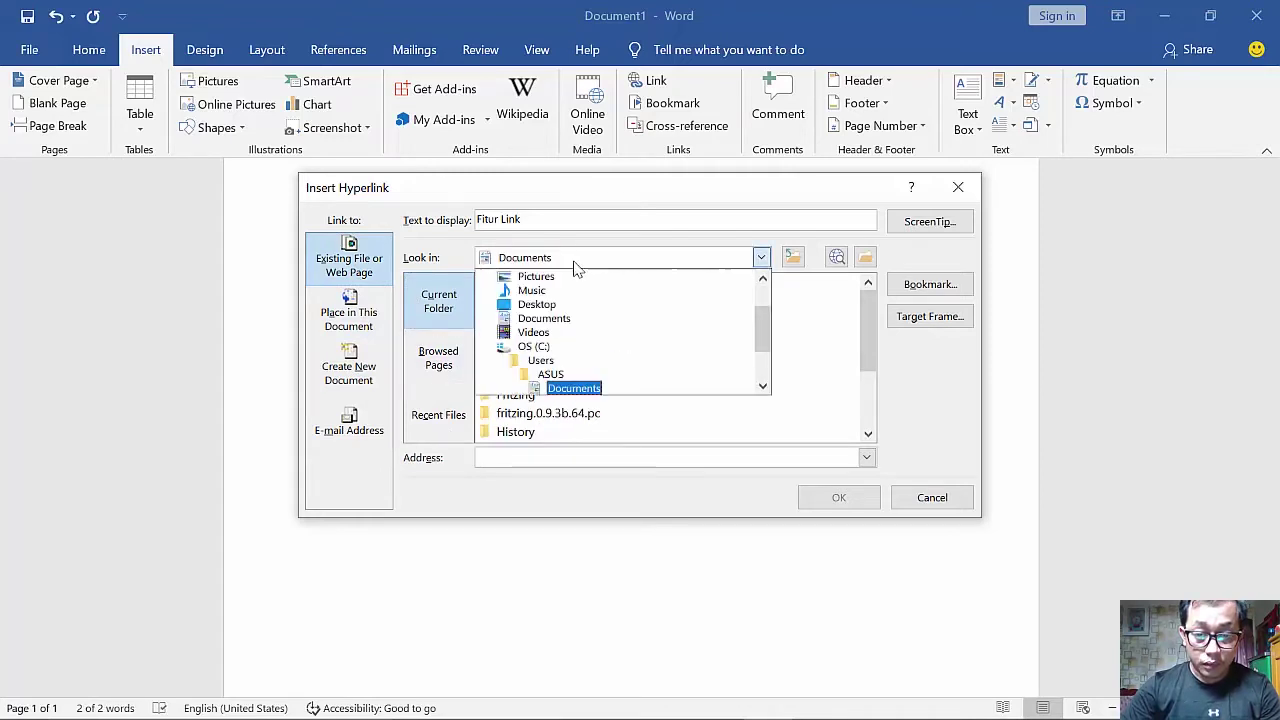
left_click(560, 360)
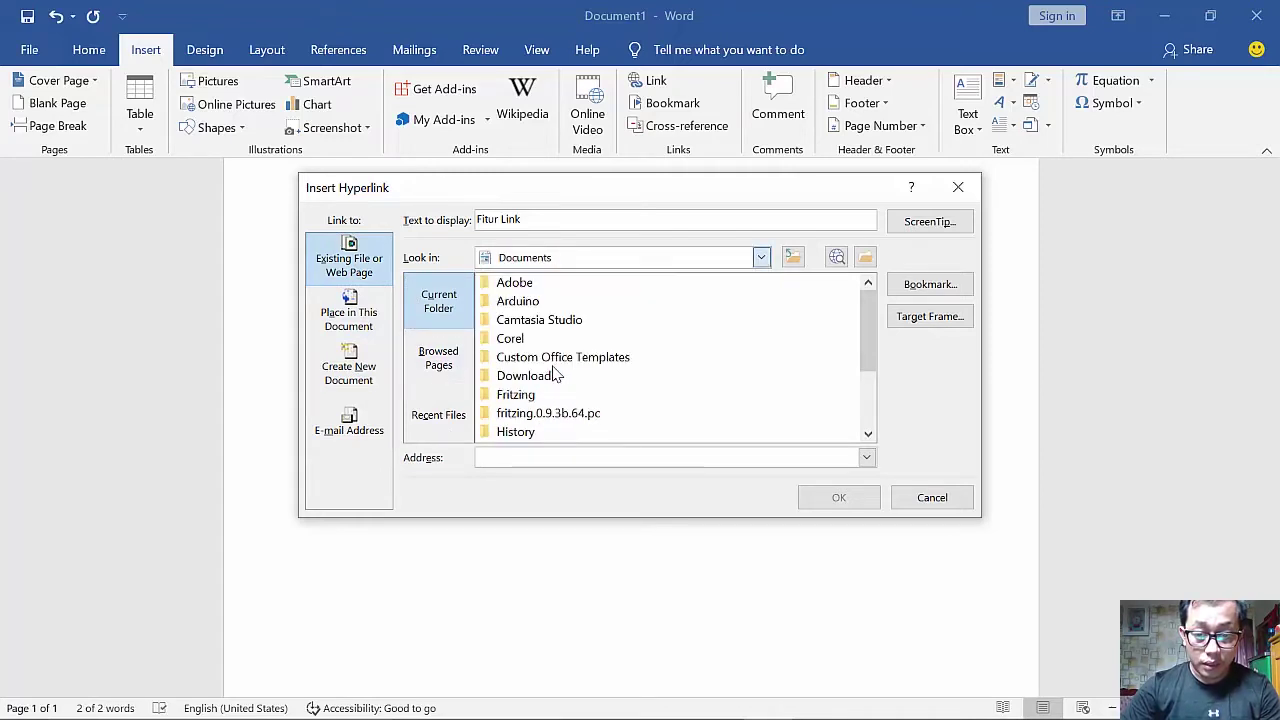
left_click(568, 263)
left_click(566, 370)
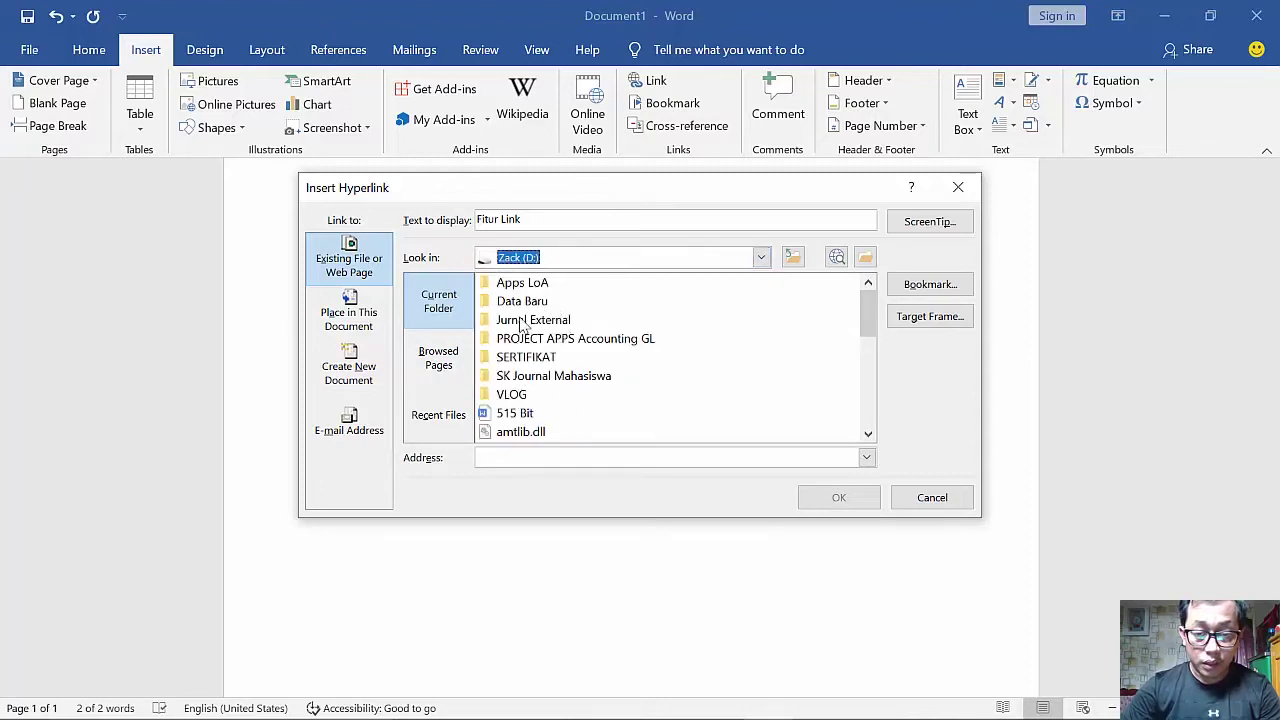
left_click(522, 301)
left_click(839, 500)
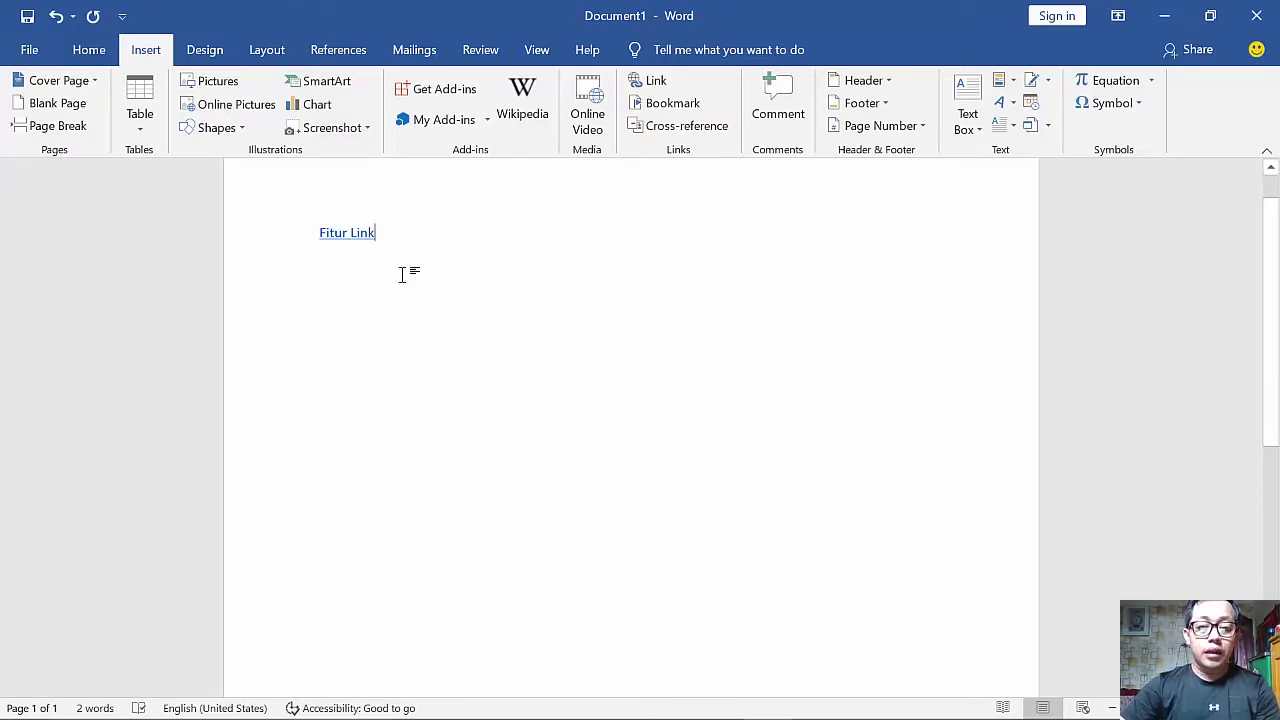
scroll(486, 272, "up", 4)
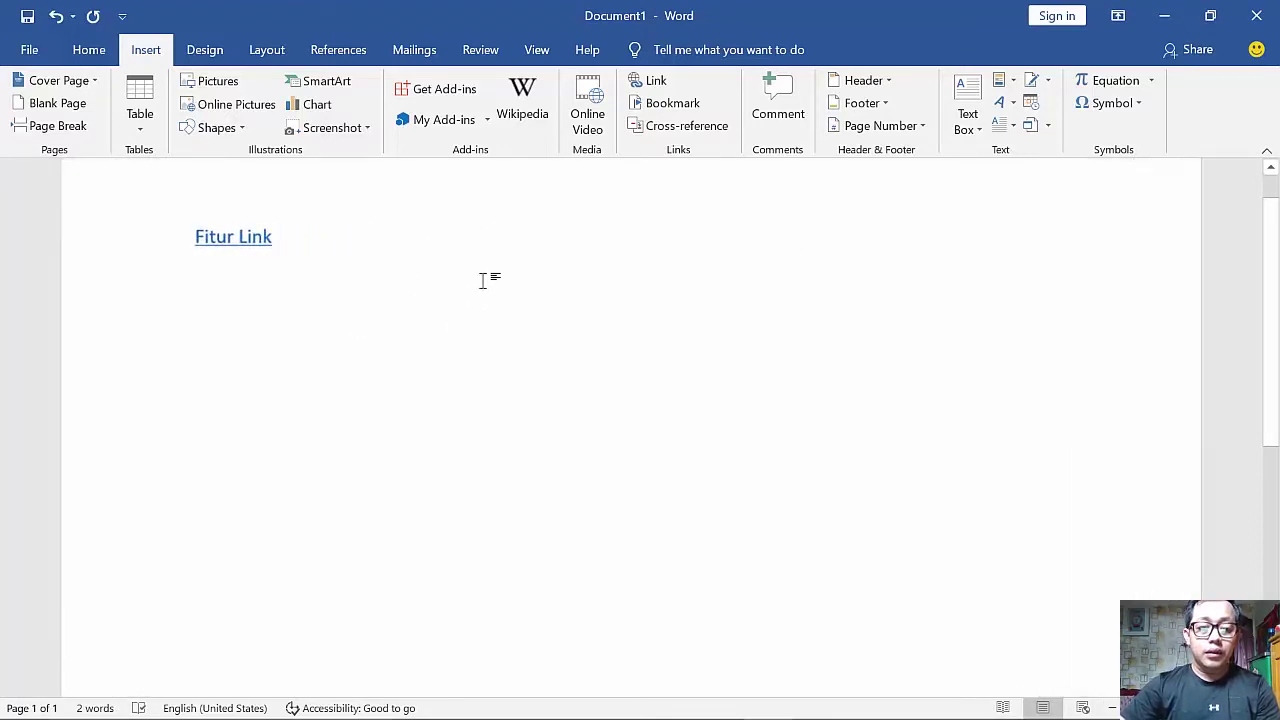
left_click(253, 250, "ctrl")
left_click(713, 478)
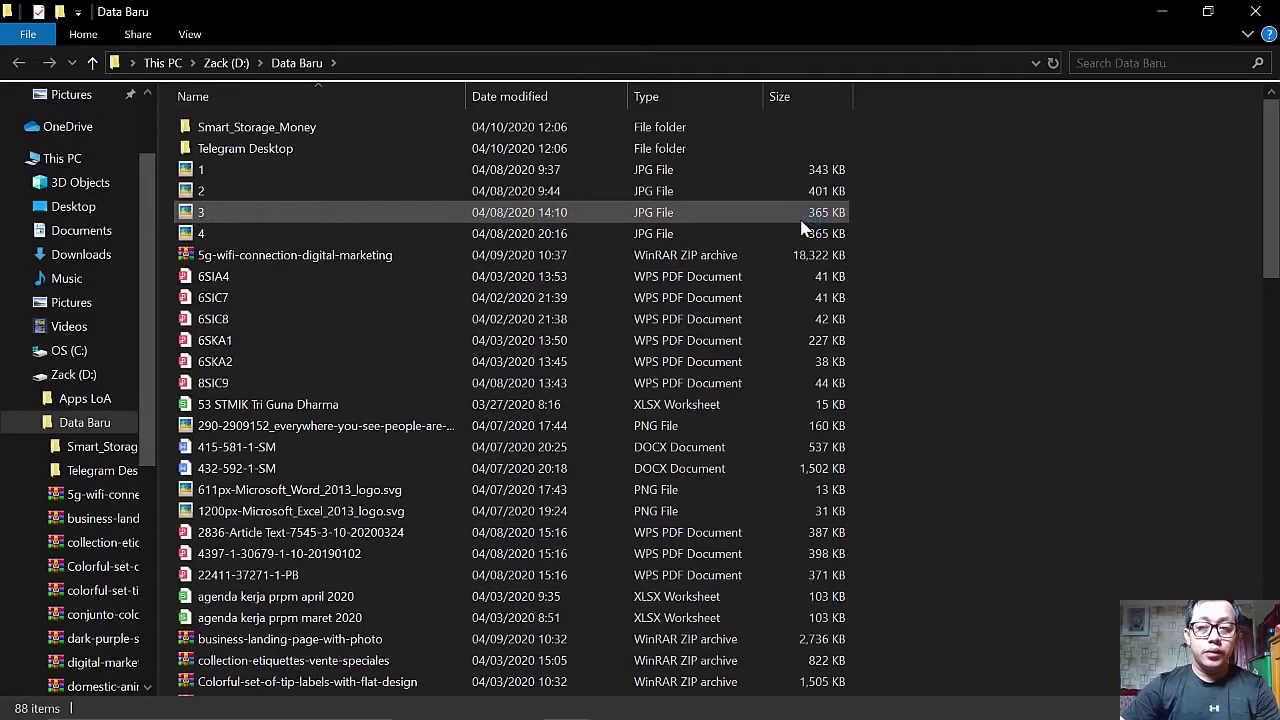
left_click(1256, 11)
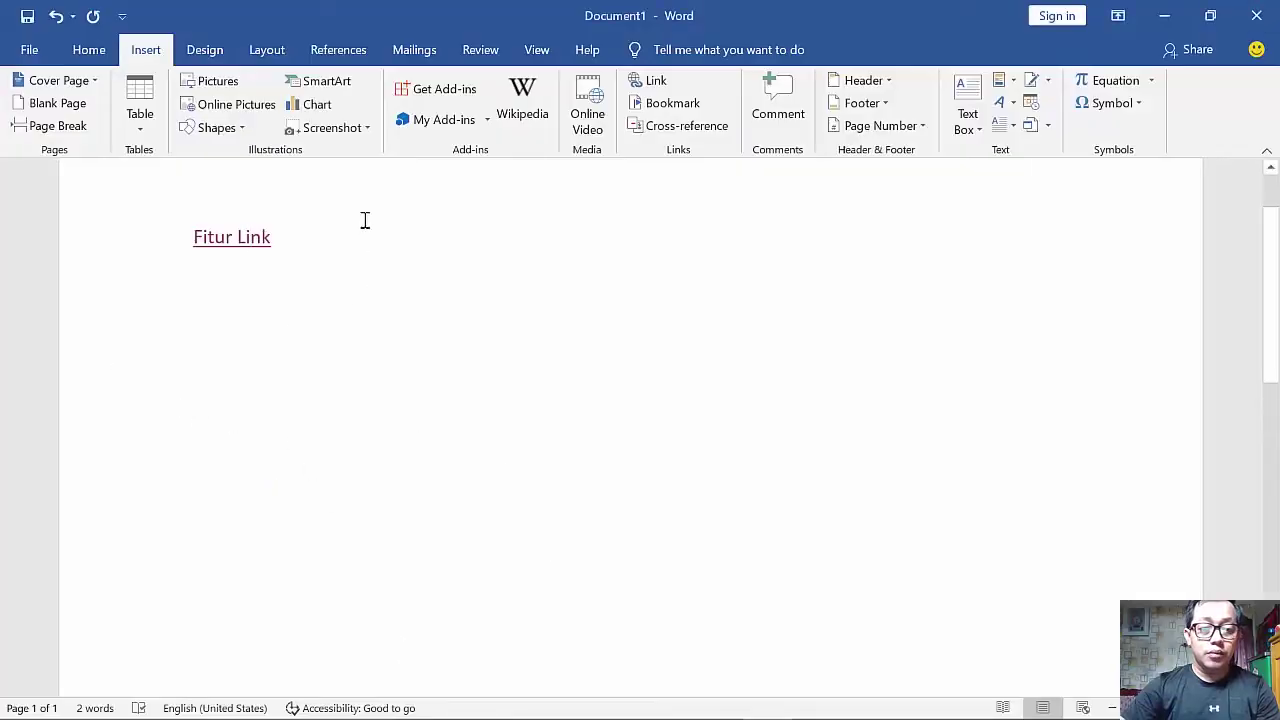
left_click(213, 127)
- Draw a rectangle below Fitur Link and label it Klik
key("Escape")
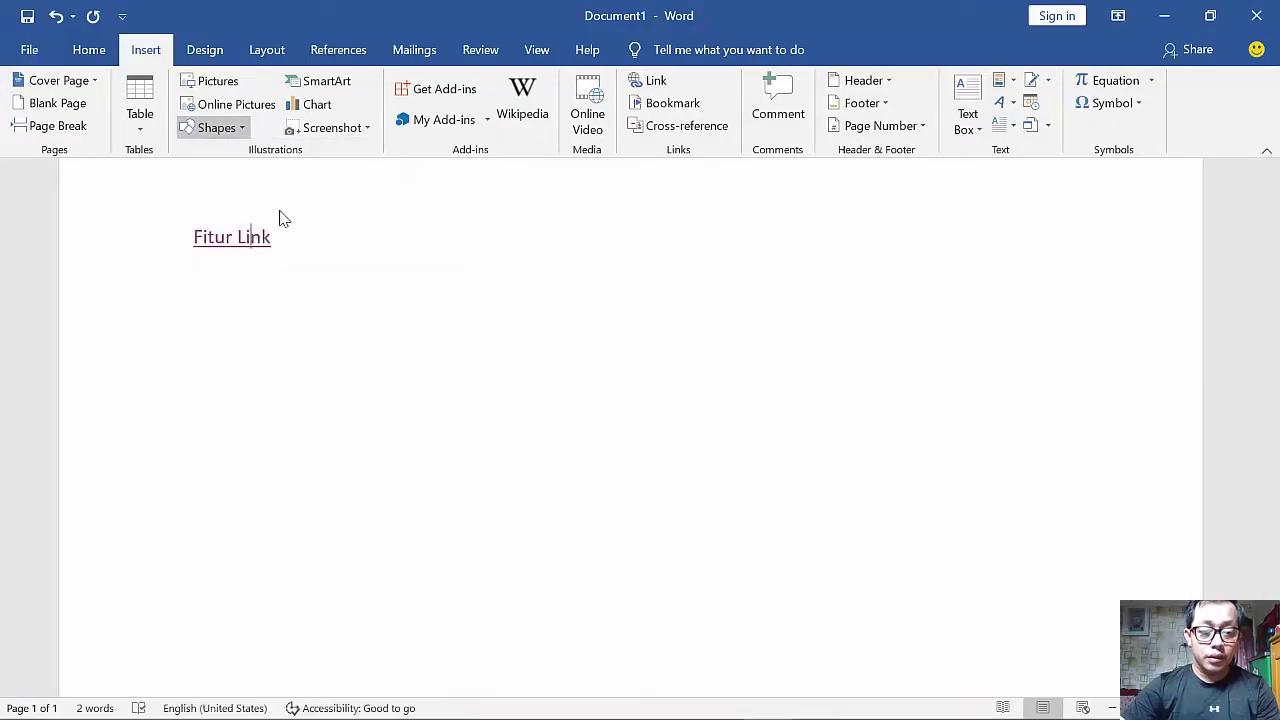
mouse_move(281, 301)
left_mouse_down()
mouse_move(451, 366)
mouse_move(440, 346)
mouse_move(451, 344)
left_mouse_up()
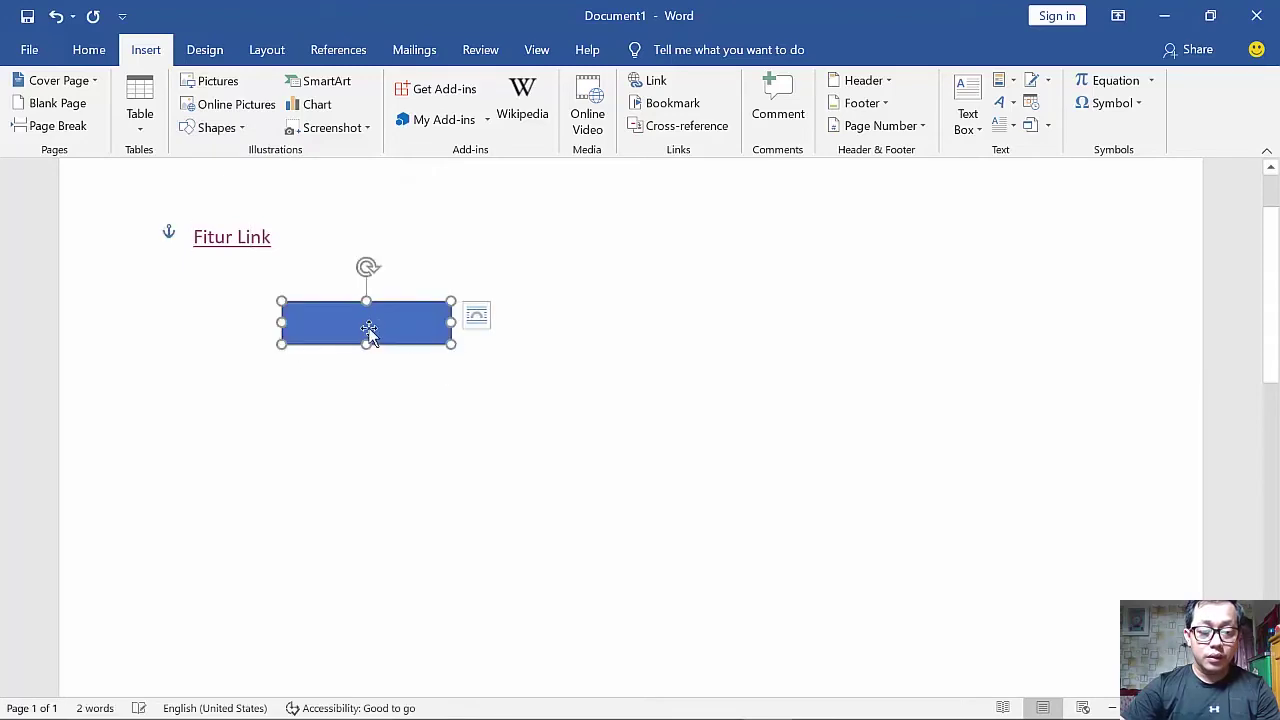
right_click(371, 310)
left_click(437, 429)
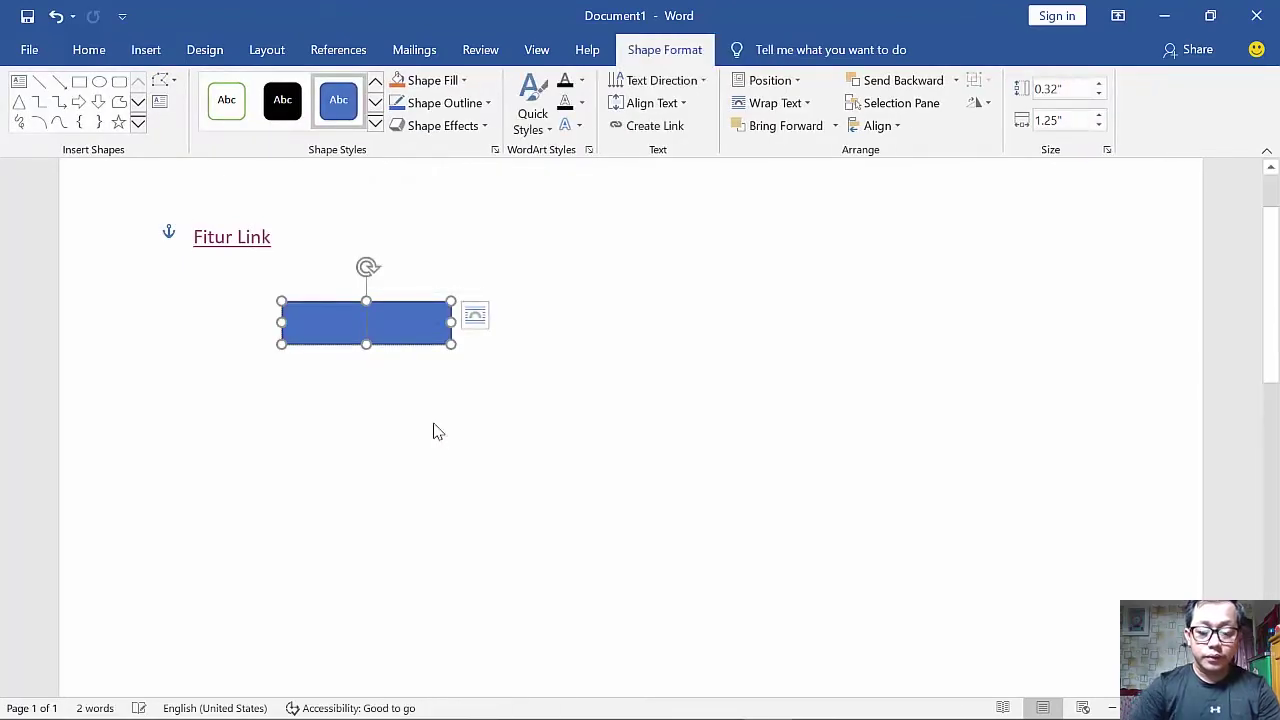
type("Klik")
left_click(437, 431)
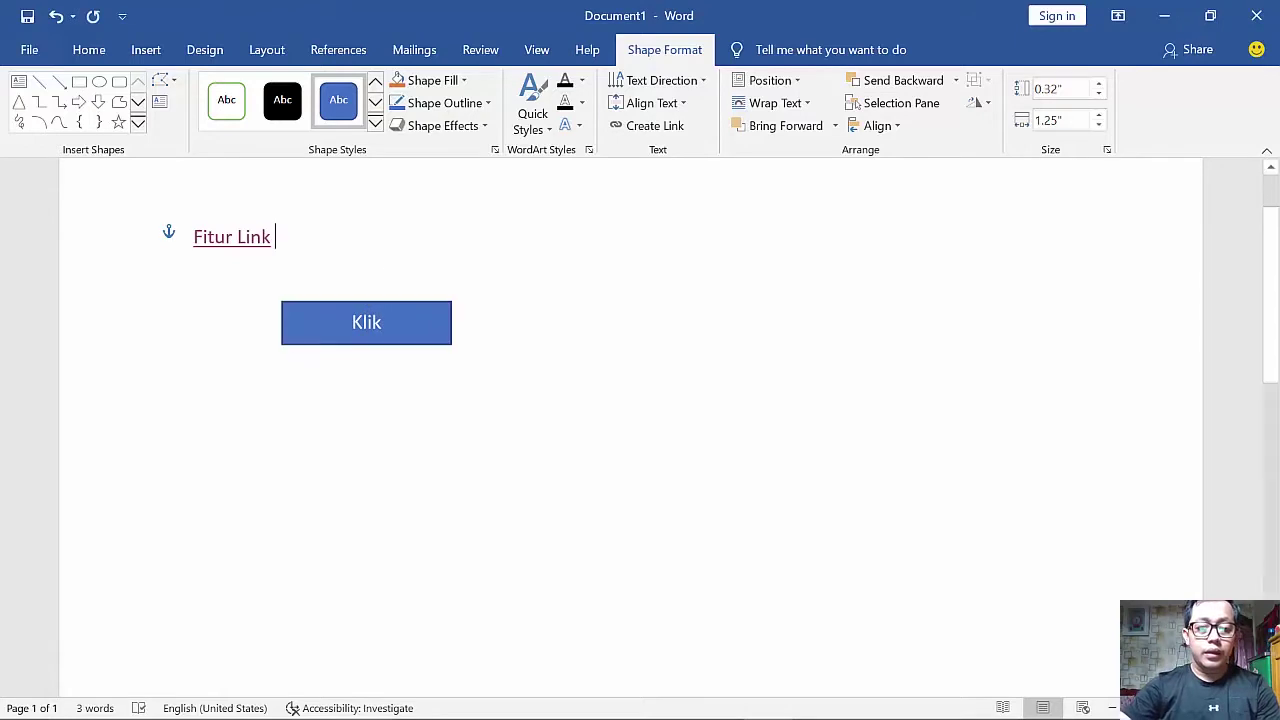
- Link the Klik rectangle to Vol 1 No 1 2020.png in D:\Data Baru
left_click(412, 343)
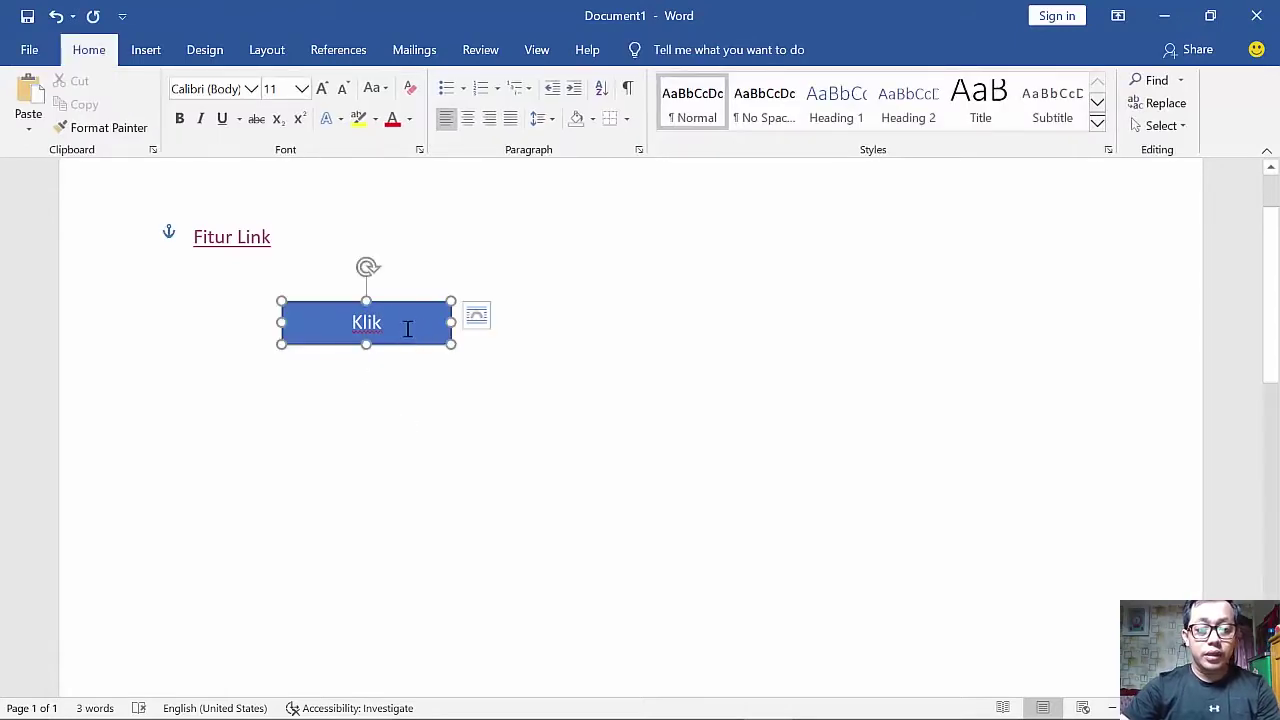
left_click(155, 58)
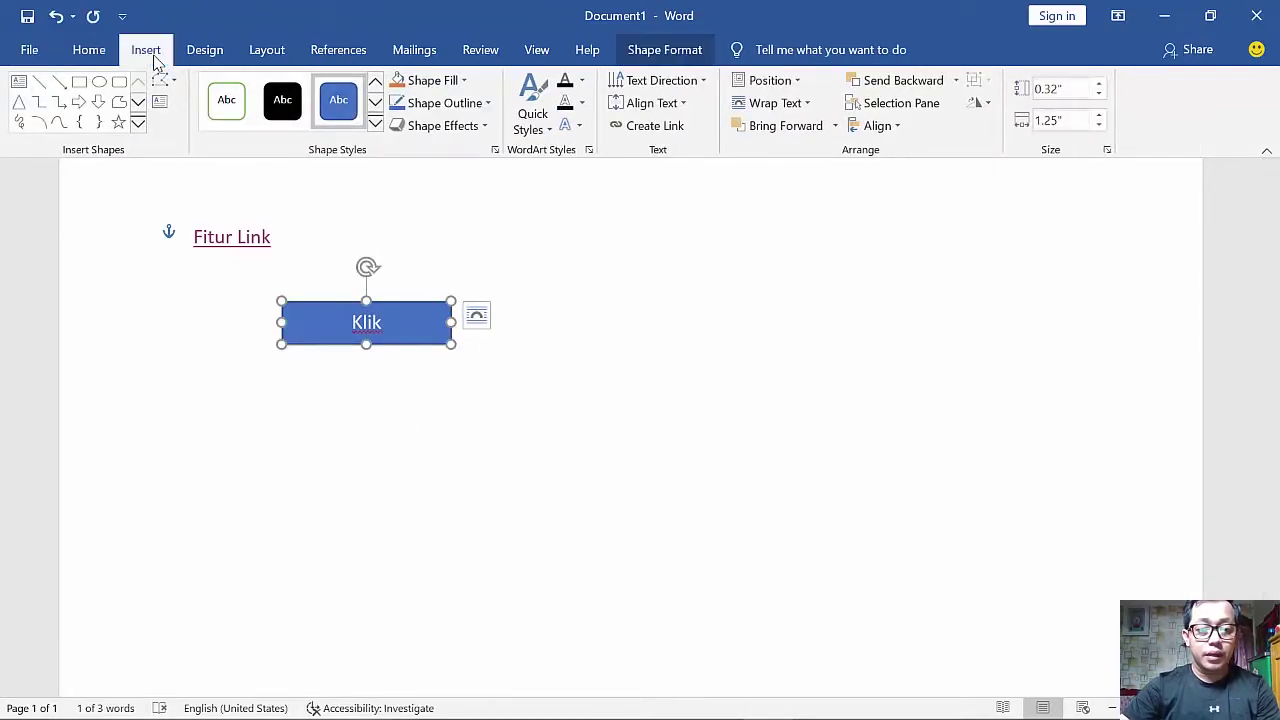
left_click(652, 81)
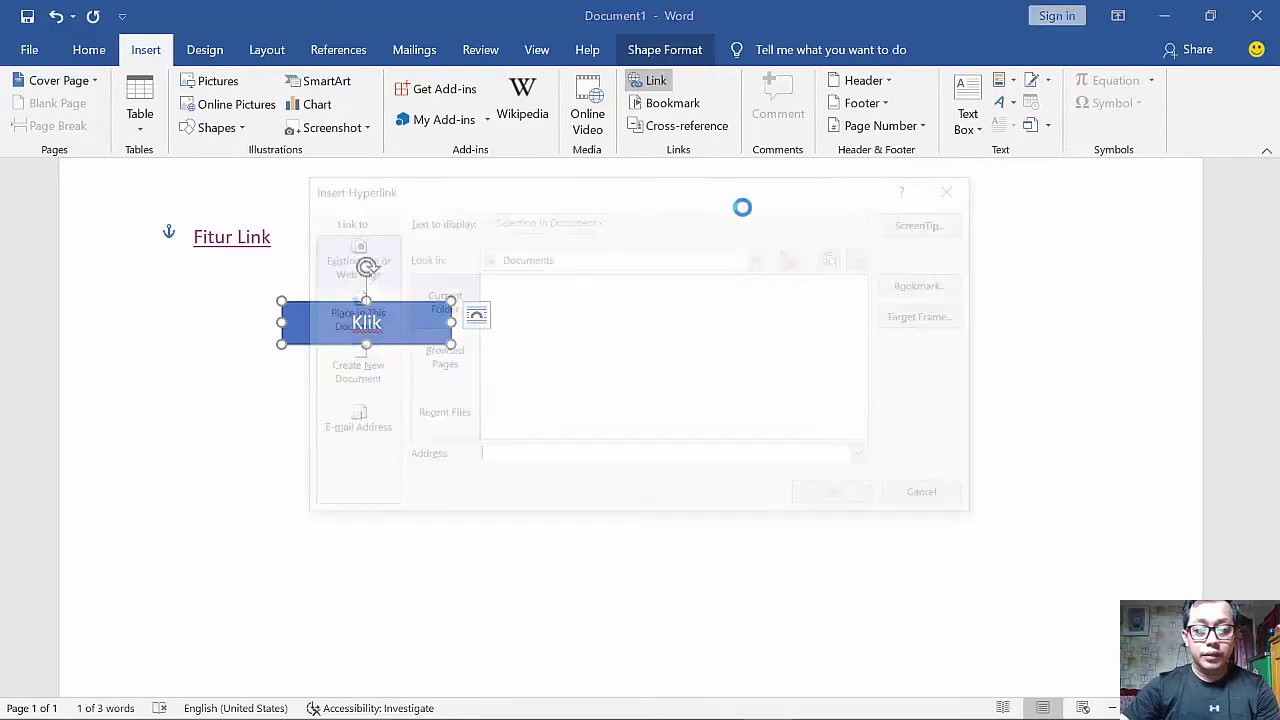
left_click_drag(674, 200, 838, 170)
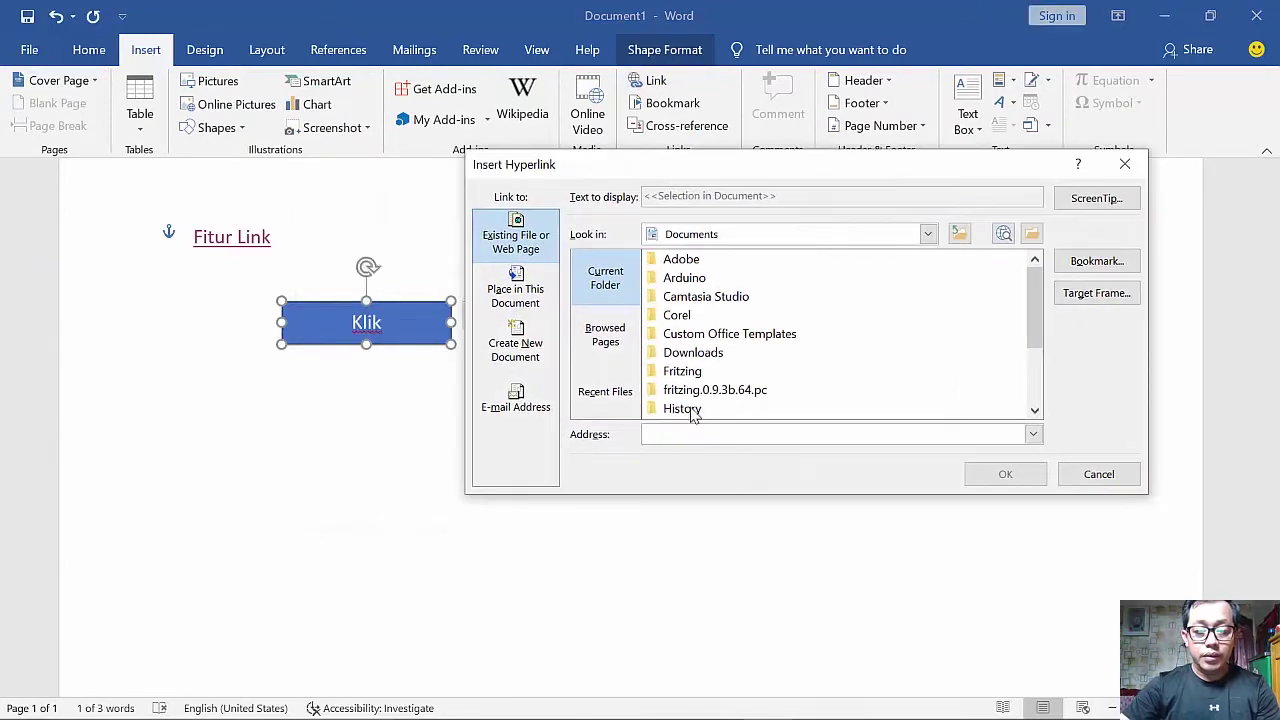
scroll(693, 415, "down", 2)
left_click(762, 236)
left_click(710, 287)
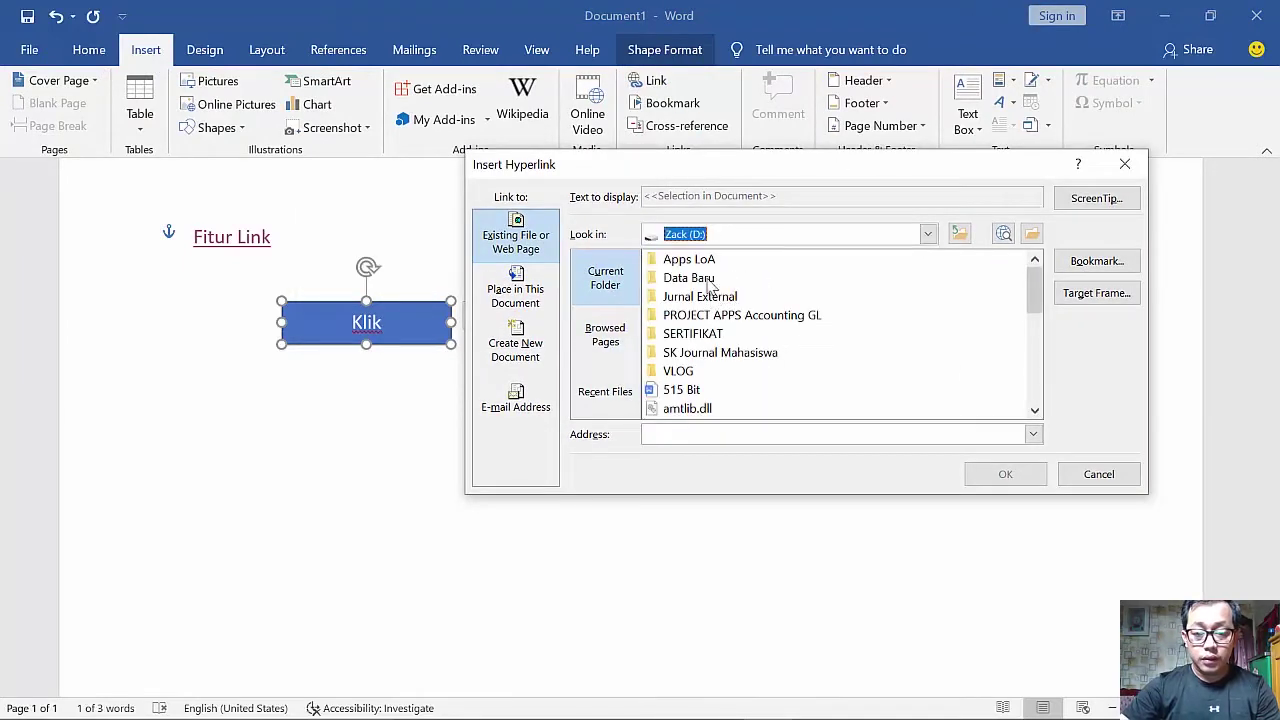
double_click(700, 278)
scroll(760, 330, "down", 3)
left_click(795, 351)
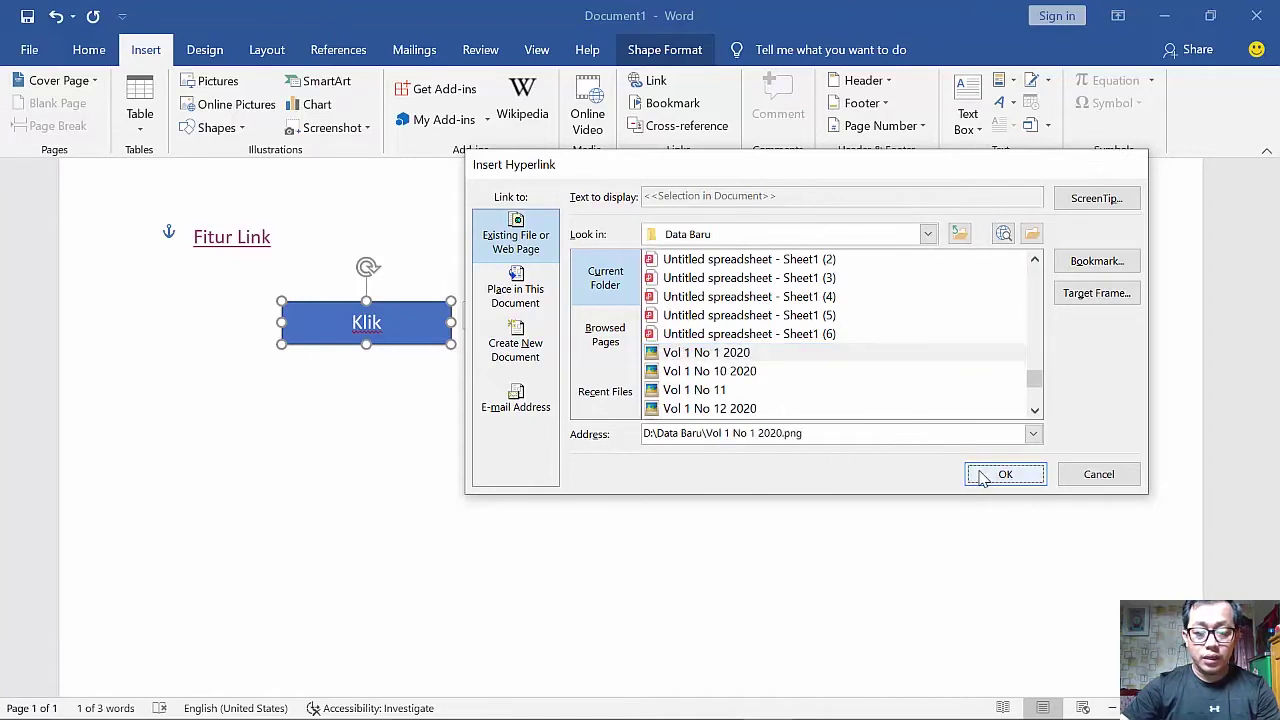
left_click(995, 473)
- Follow the Klik link to confirm the QR image opens, then close it
left_click(520, 427)
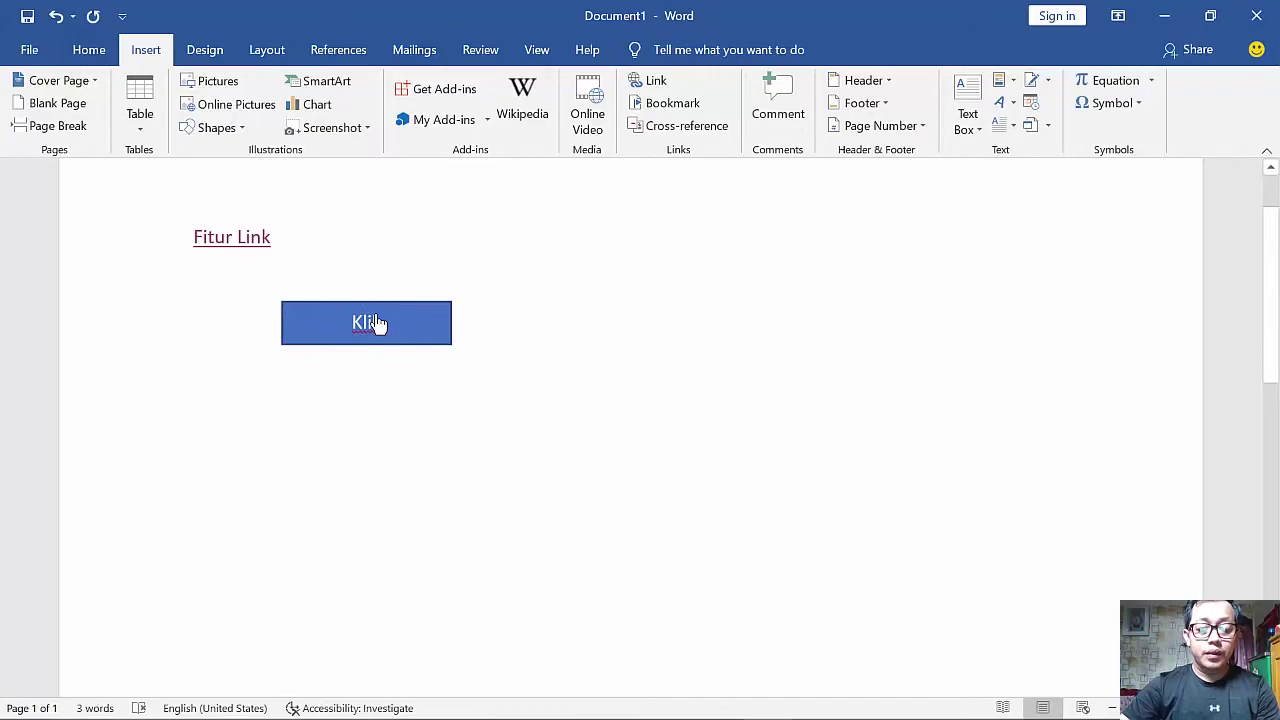
left_click(377, 323, "ctrl")
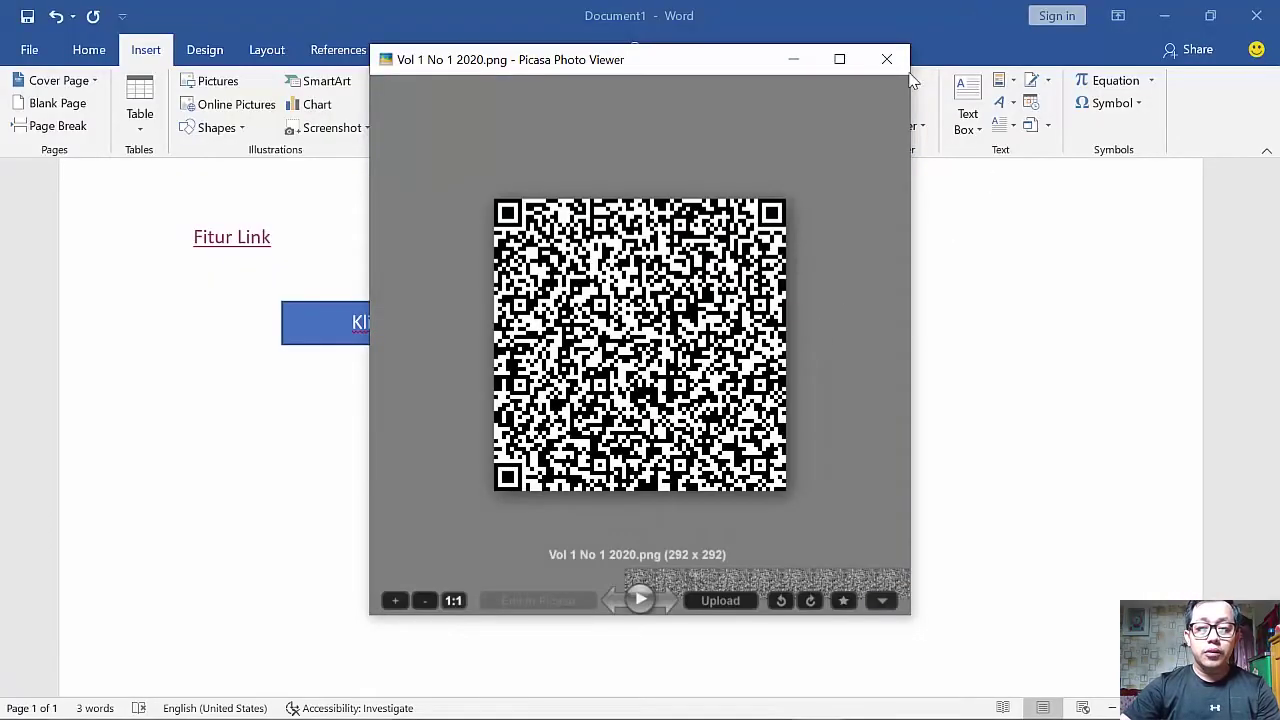
left_click(886, 59)
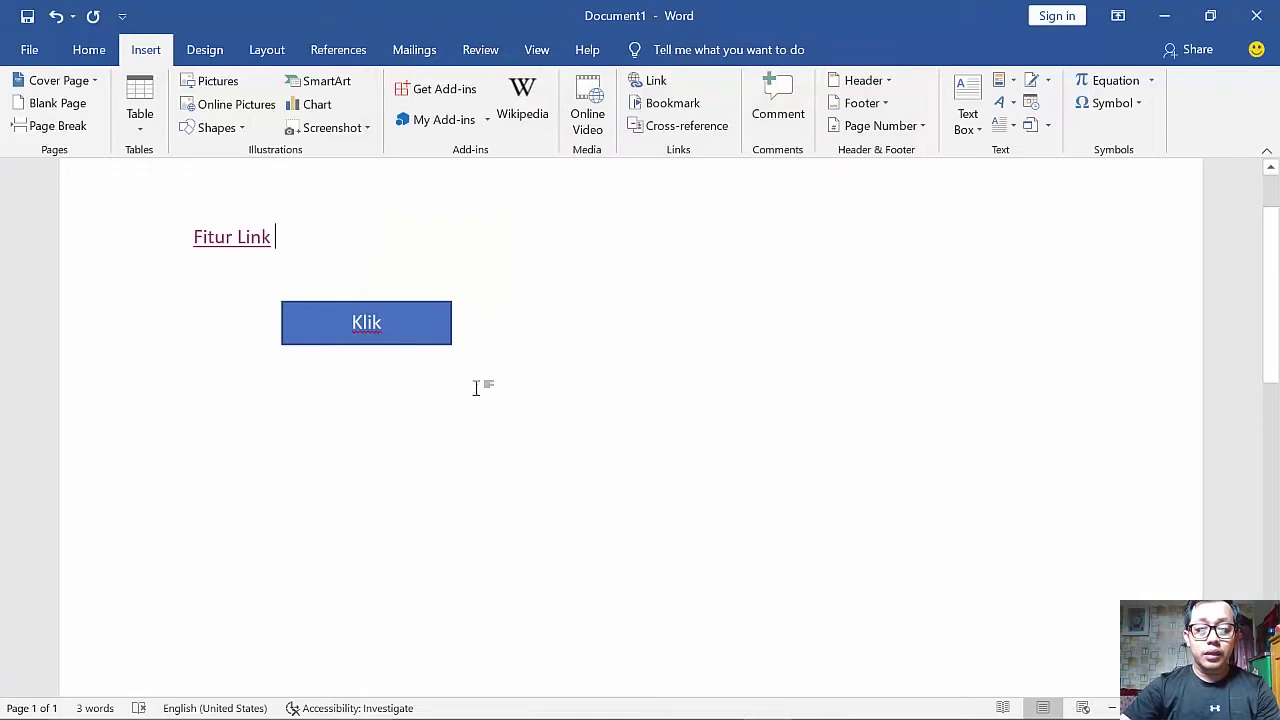
scroll(630, 435, "up", 1)
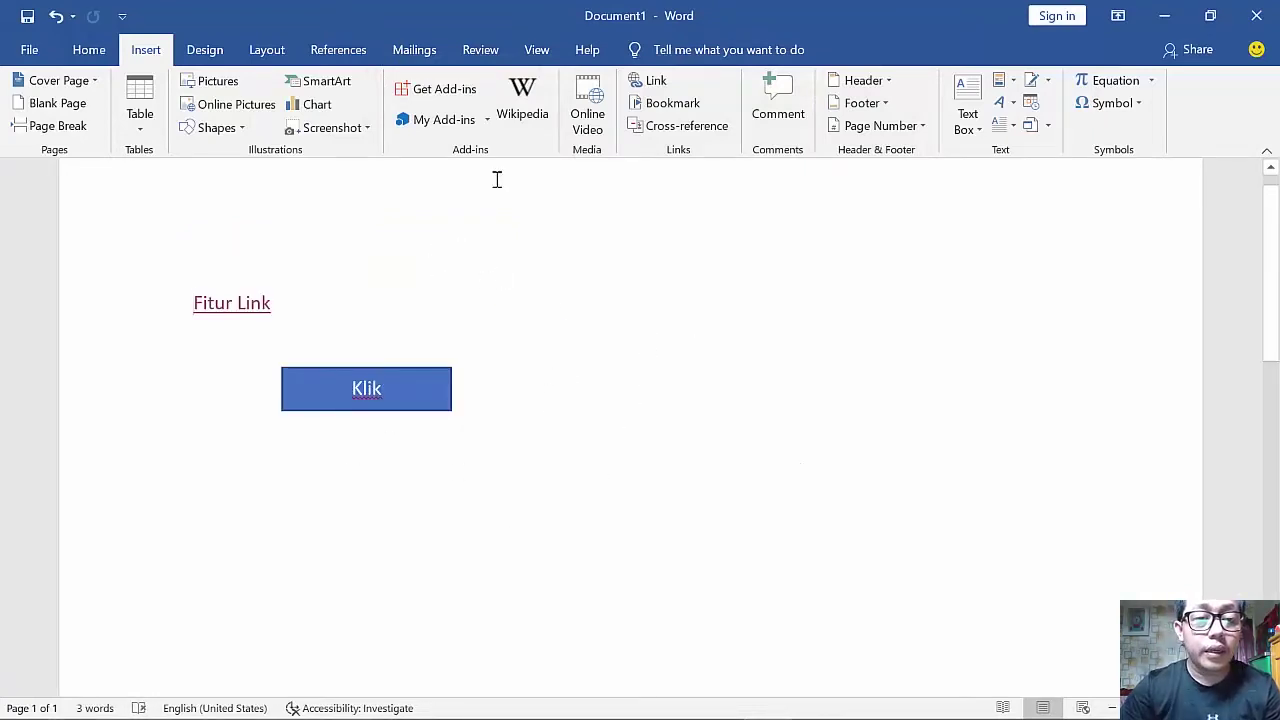
- Draw a rounded rectangle to the right of Fitur Link labelled Youtube
left_click(214, 130)
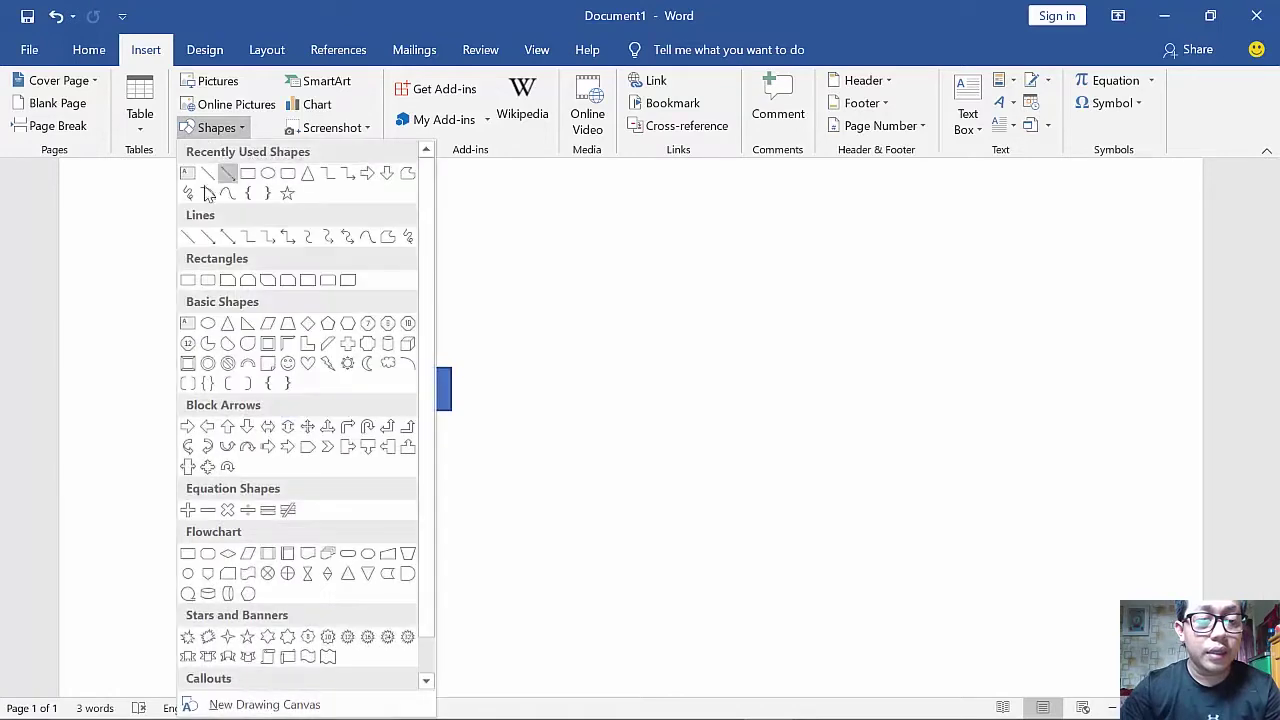
left_click(287, 177)
left_click_drag(497, 261, 723, 324)
right_click(592, 294)
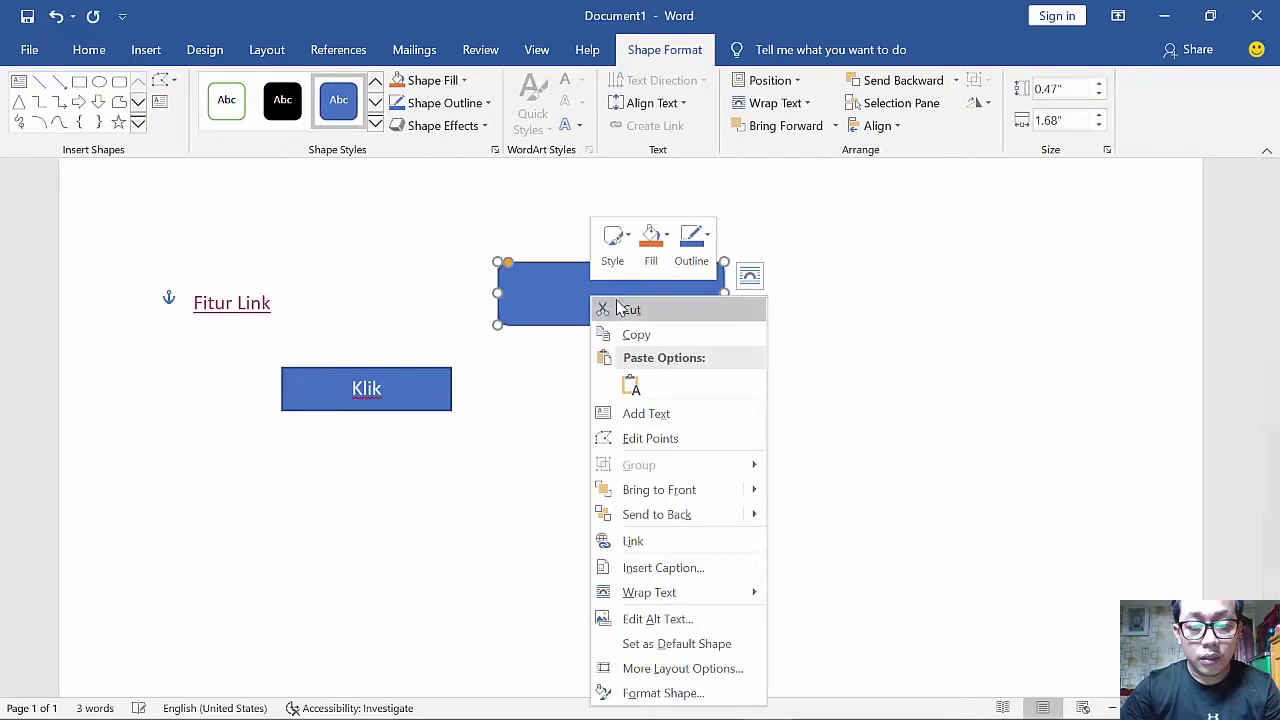
left_click(638, 413)
type("YO")
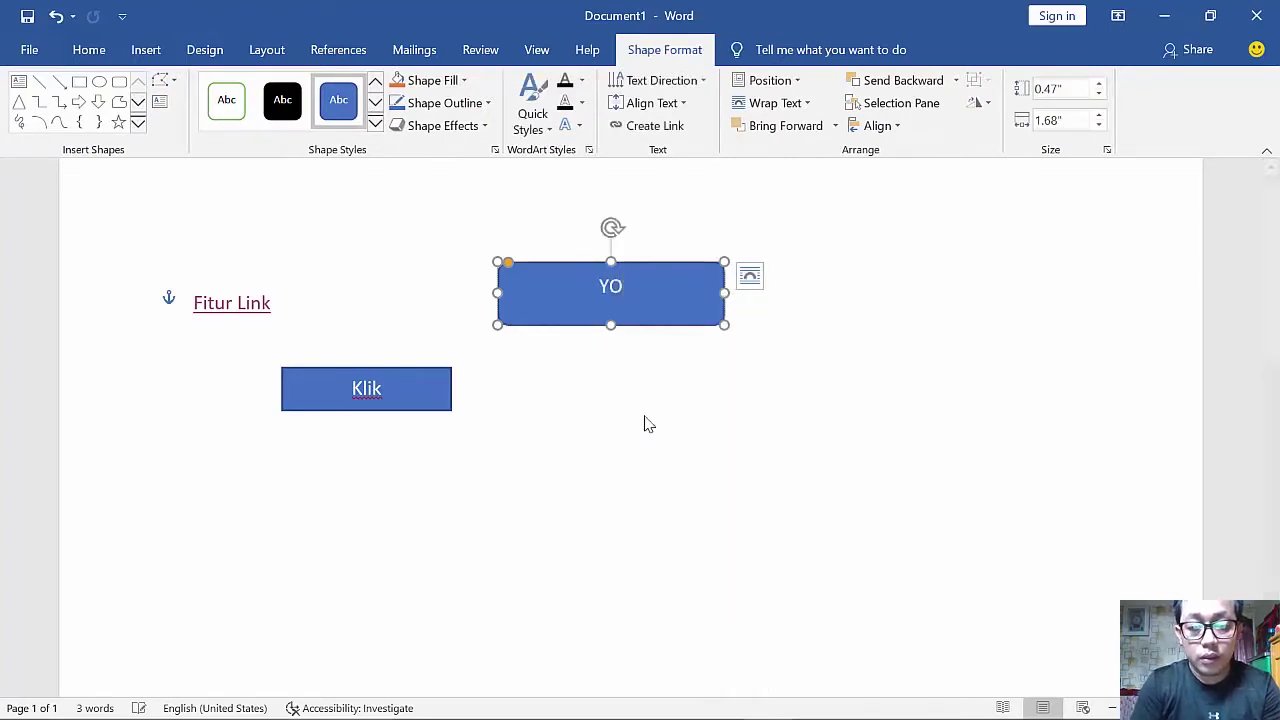
type("utub")
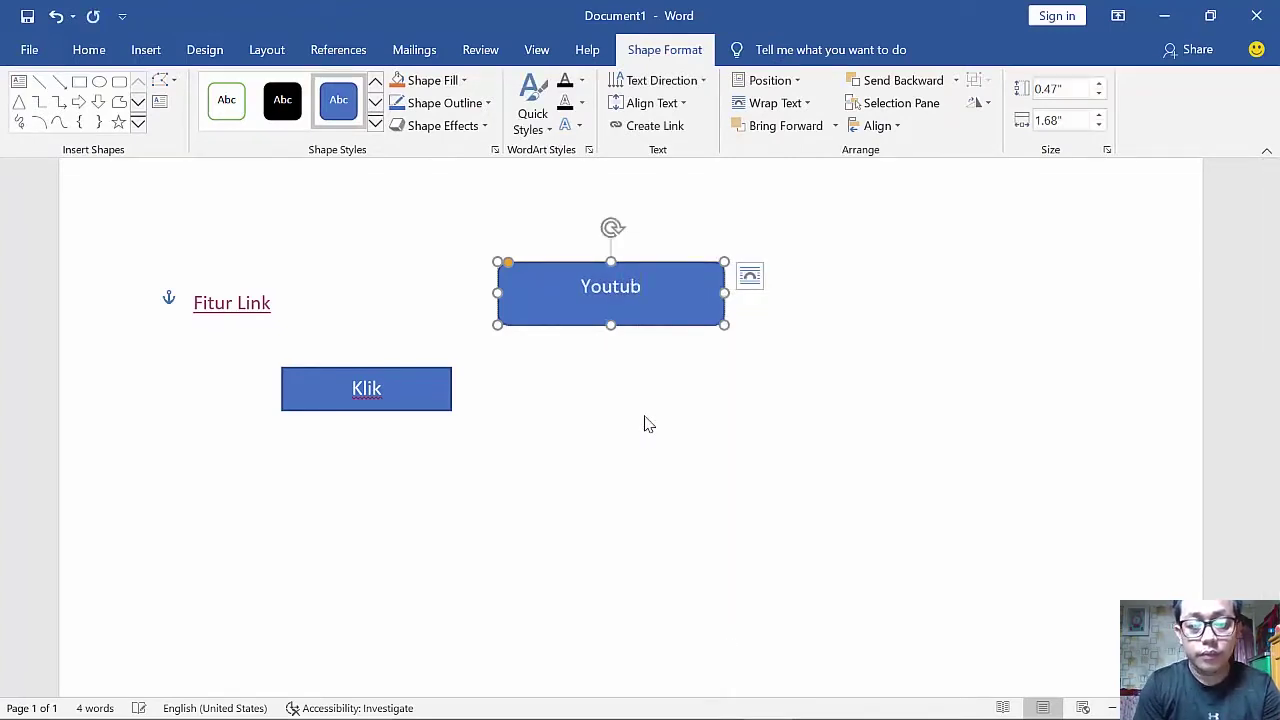
type("e")
- Fill the Youtube rounded rectangle with red
key("ctrl+a")
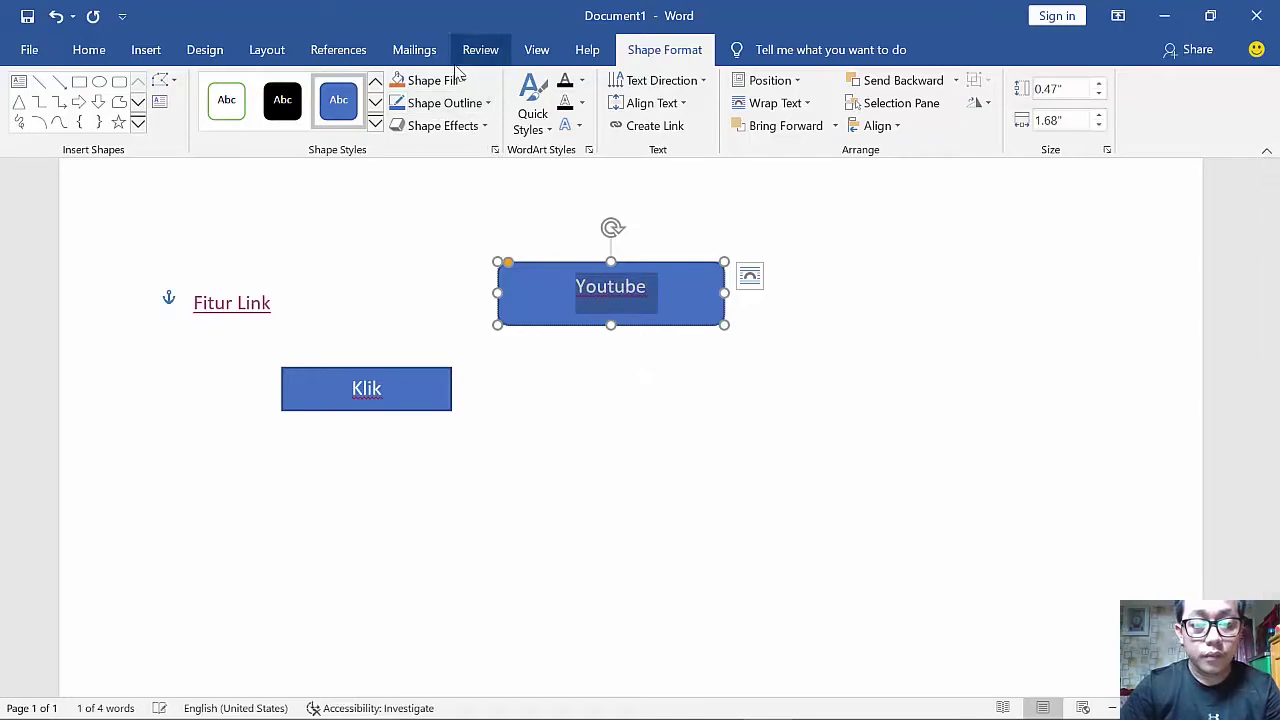
left_click(436, 80)
left_click(413, 238)
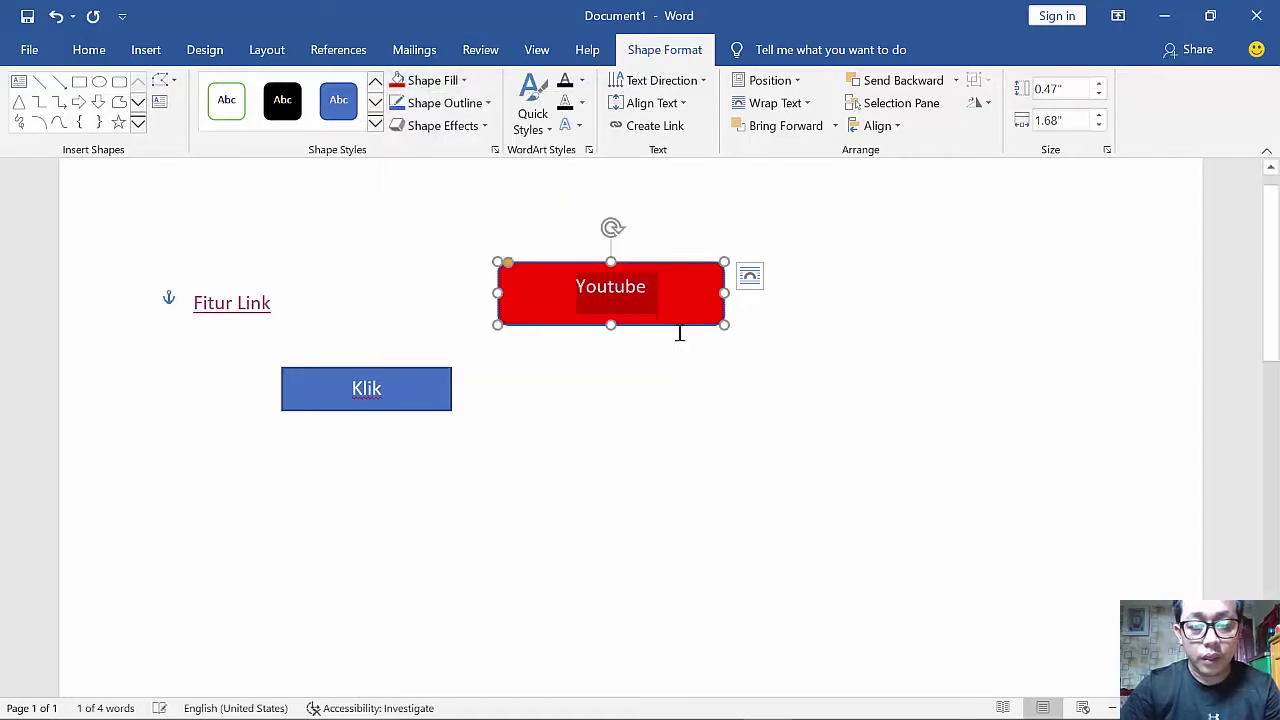
left_click(703, 423)
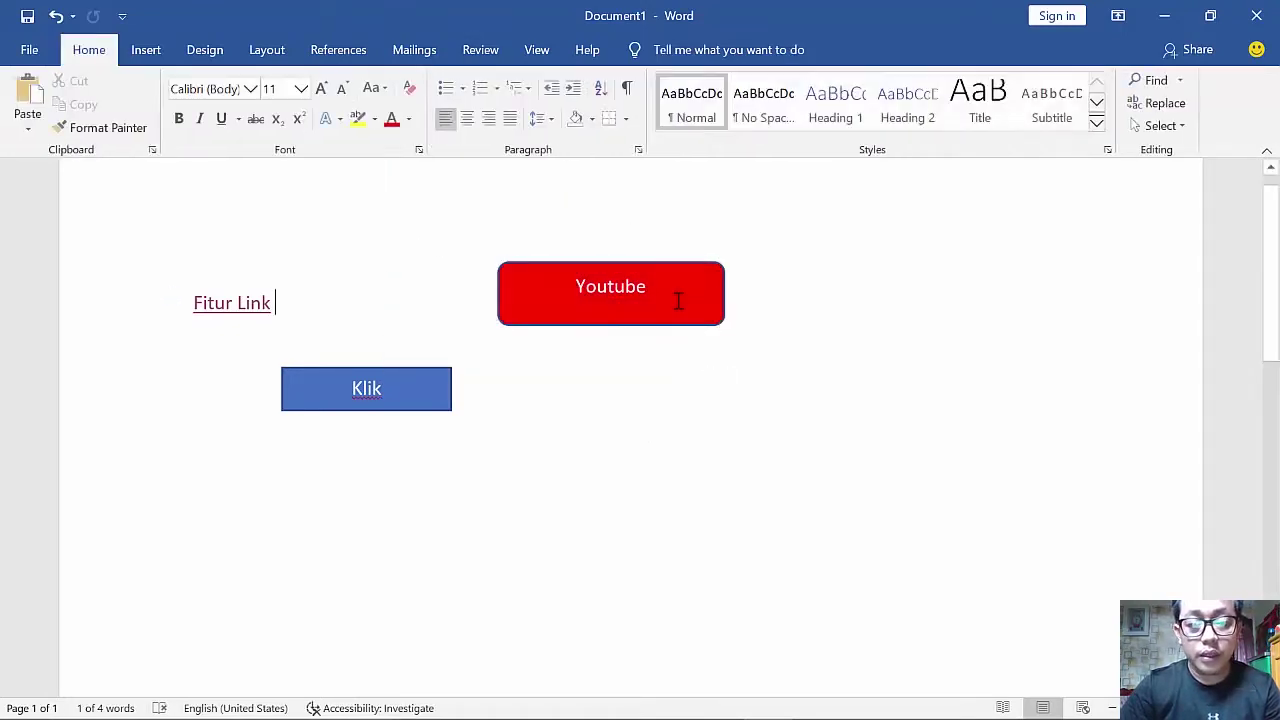
left_click(146, 49)
left_click(656, 81)
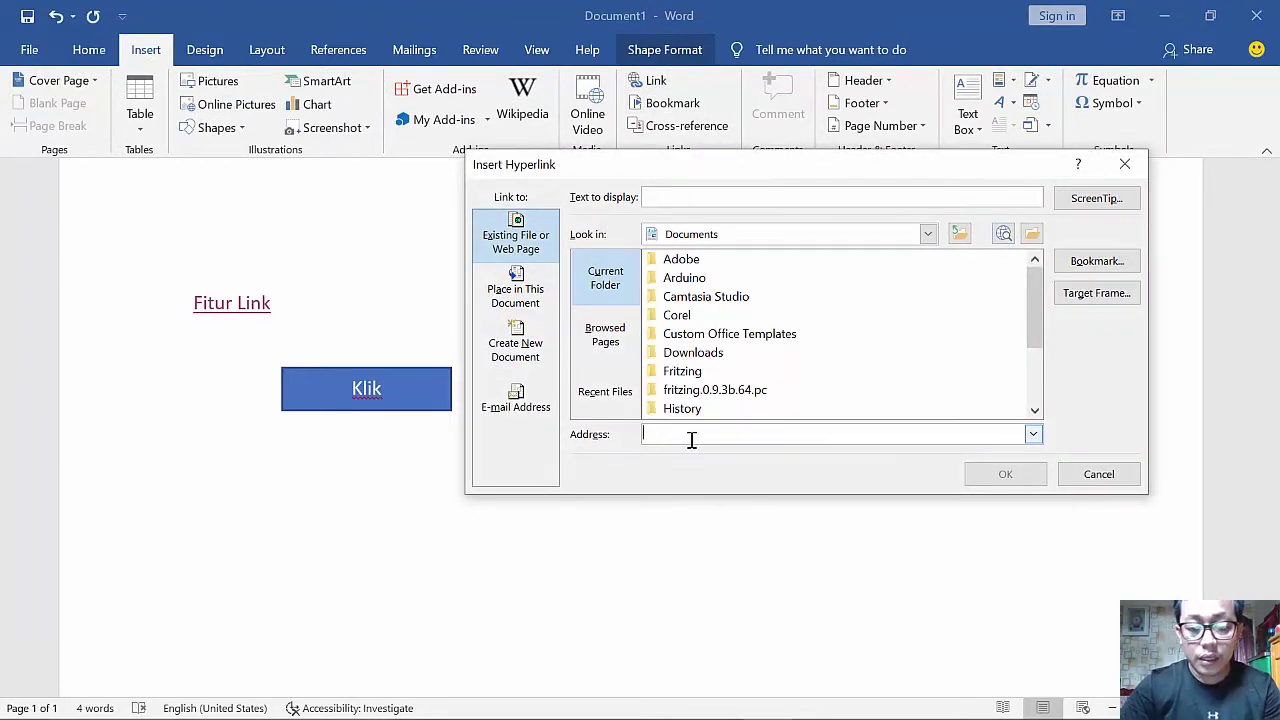
type("http://www.youtube.com")
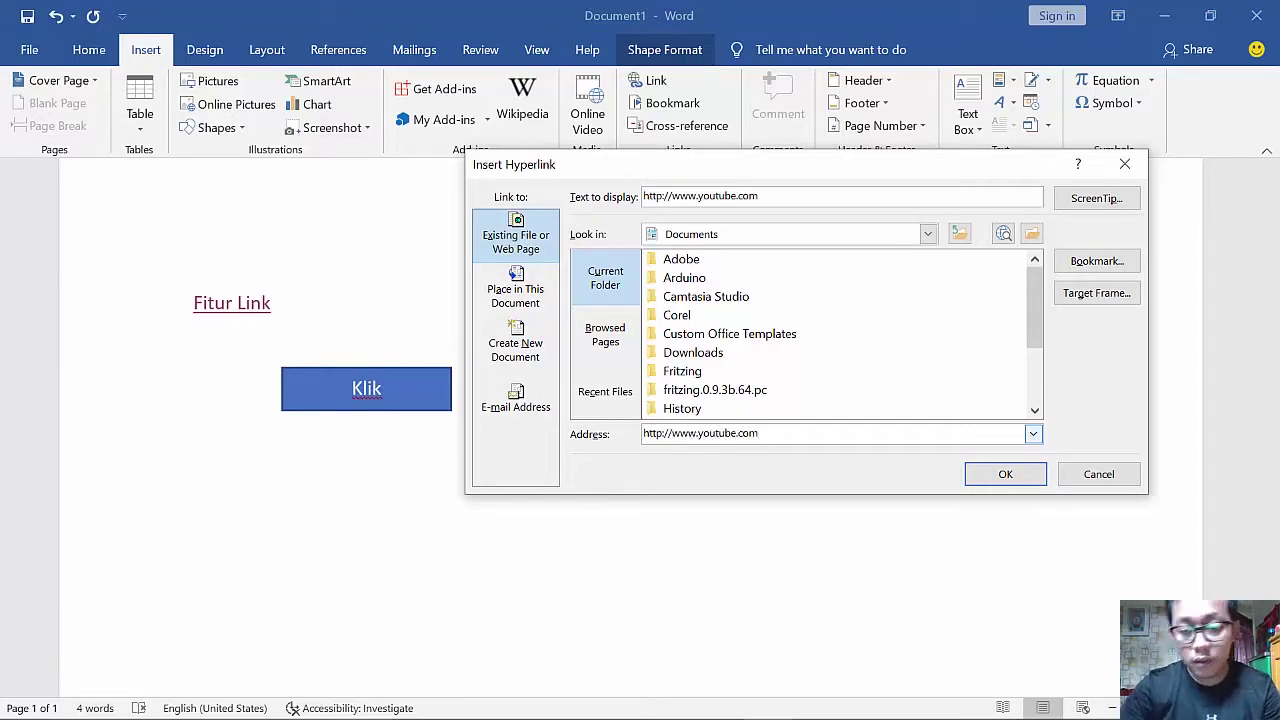
left_click(1018, 474)
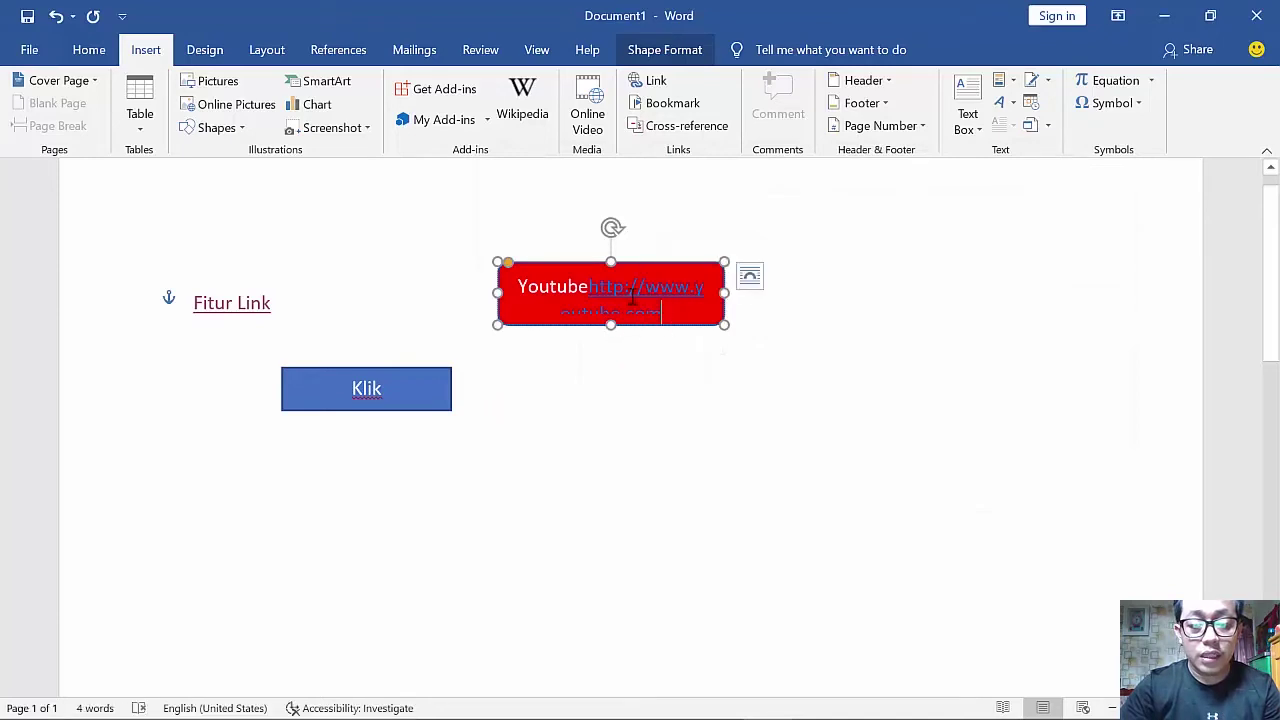
key("ctrl+a")
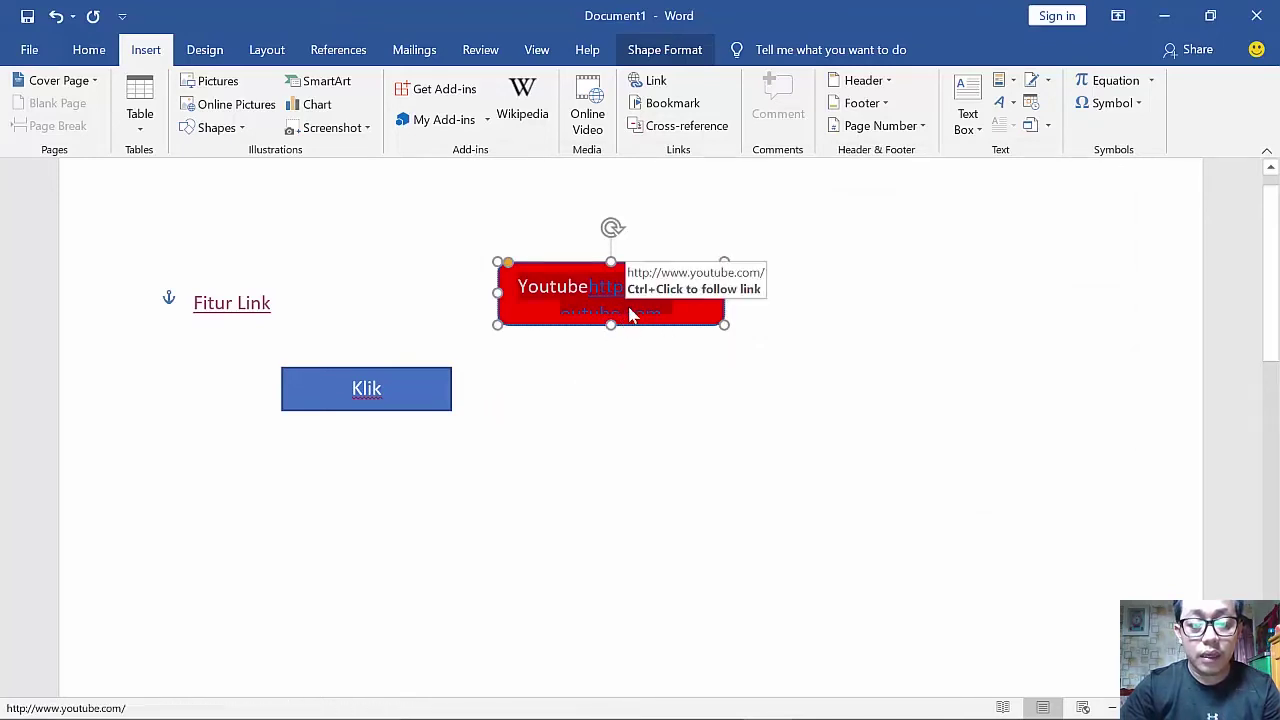
left_click_drag(586, 289, 505, 313)
left_click(505, 313)
key("ctrl+a")
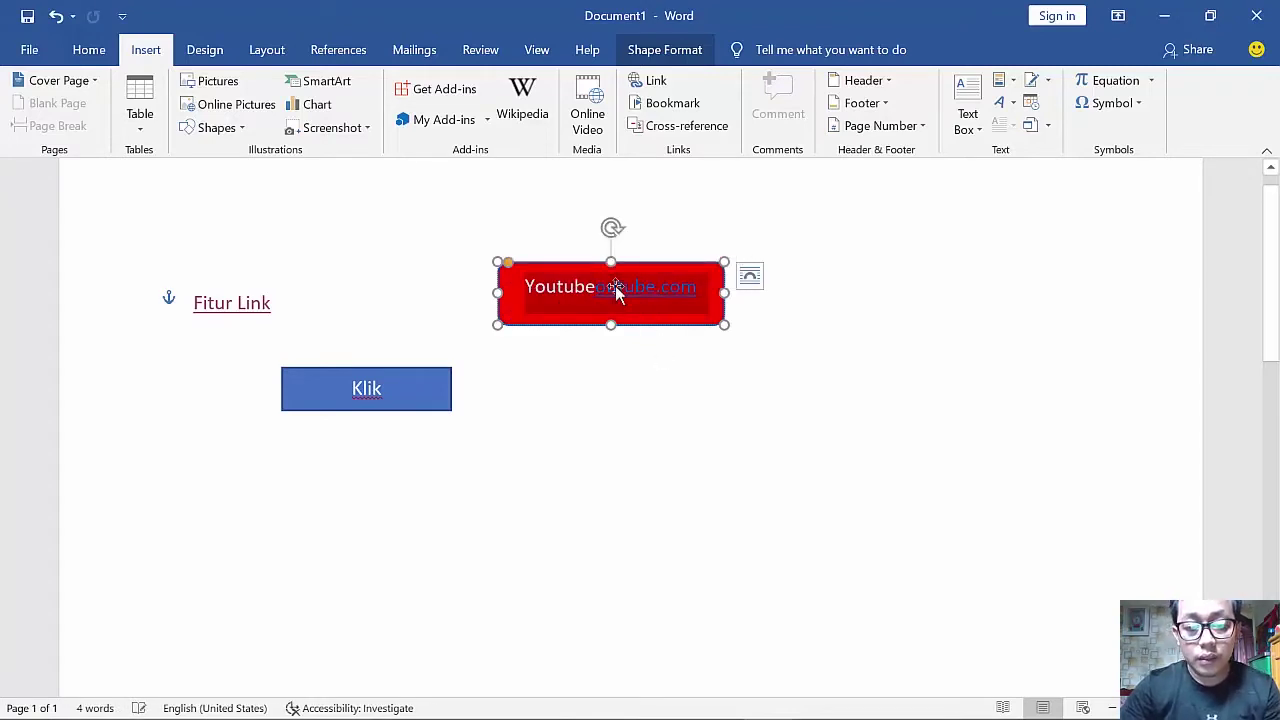
key("Delete")
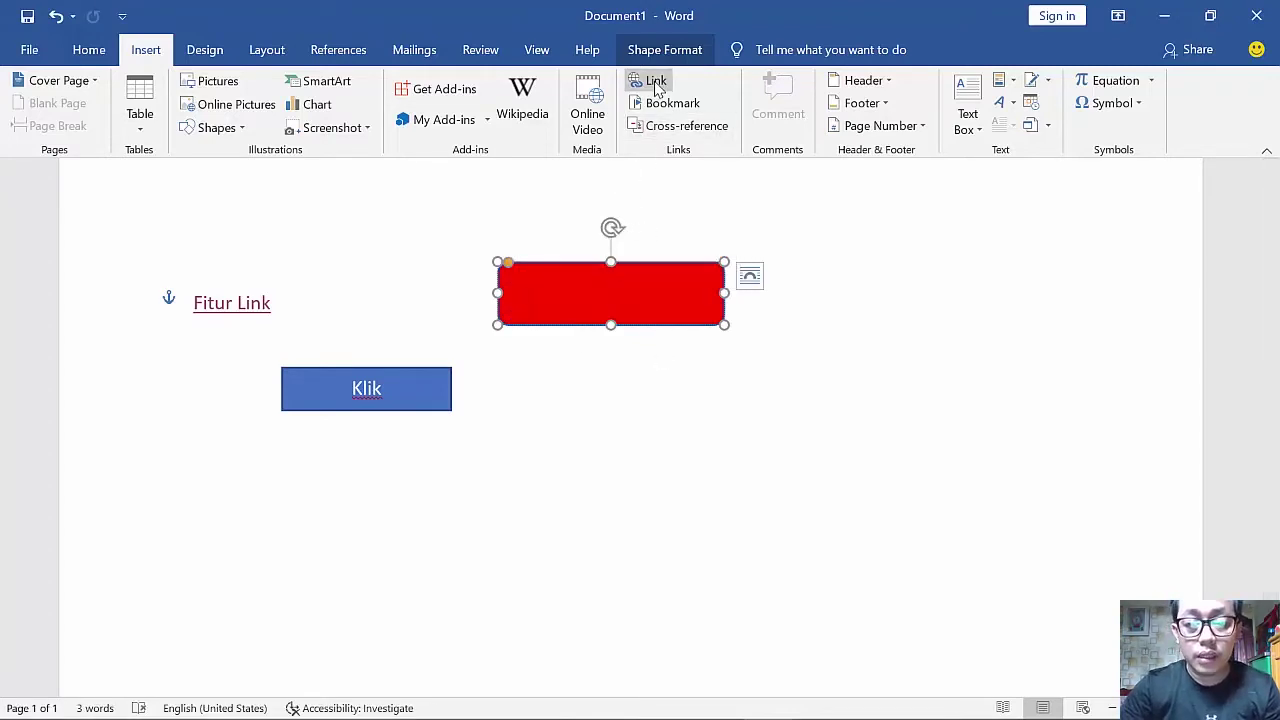
left_click(648, 80)
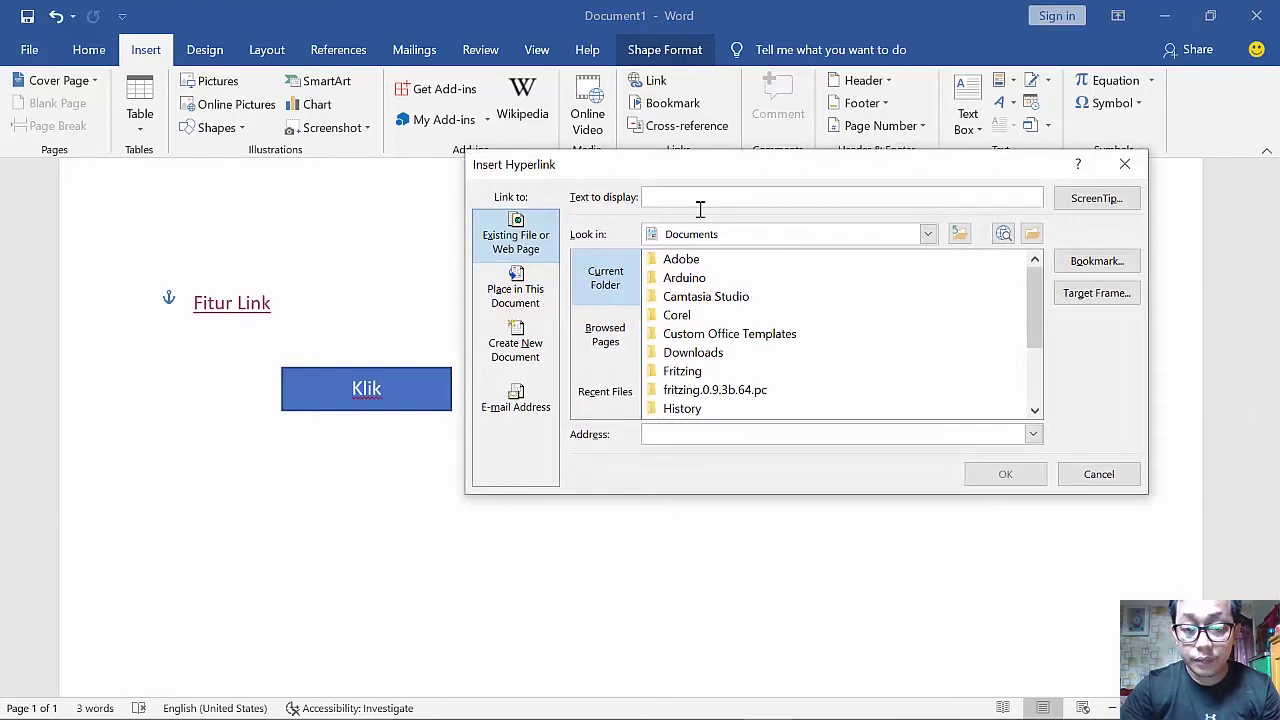
type("www.youtube.com")
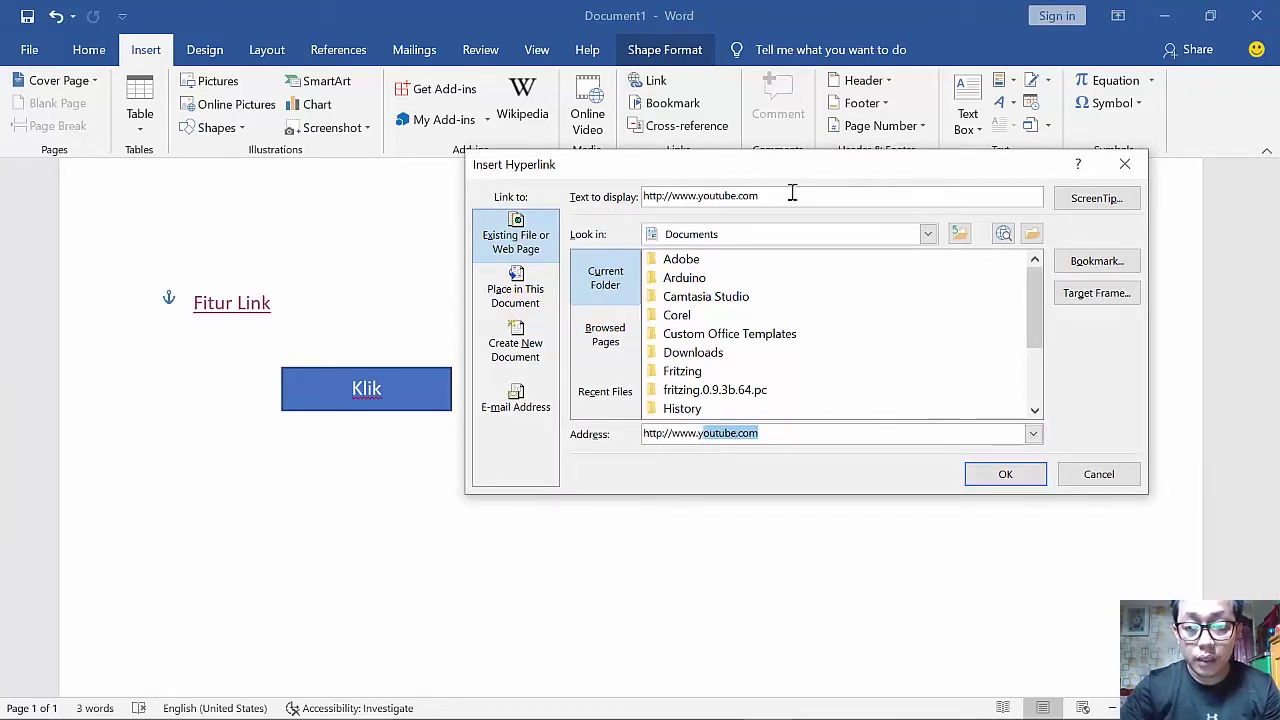
left_click_drag(791, 196, 620, 194)
type("Youtube")
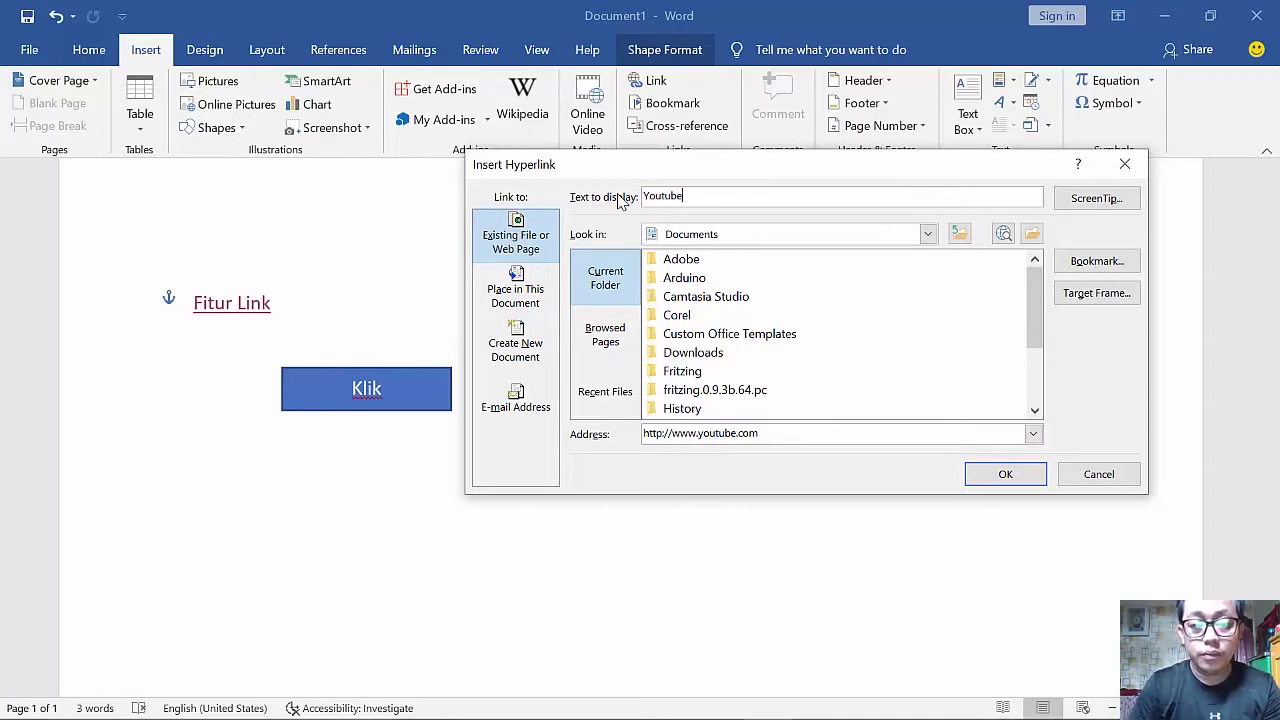
left_click(1003, 475)
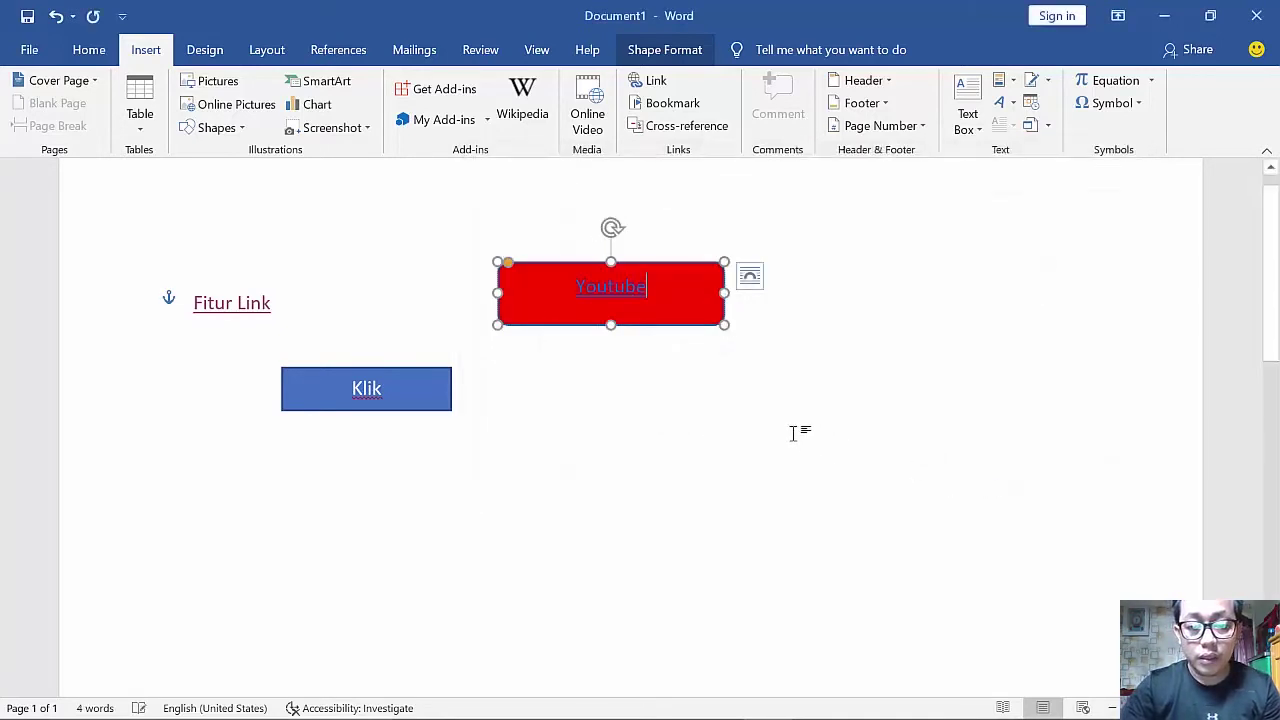
left_click(637, 417)
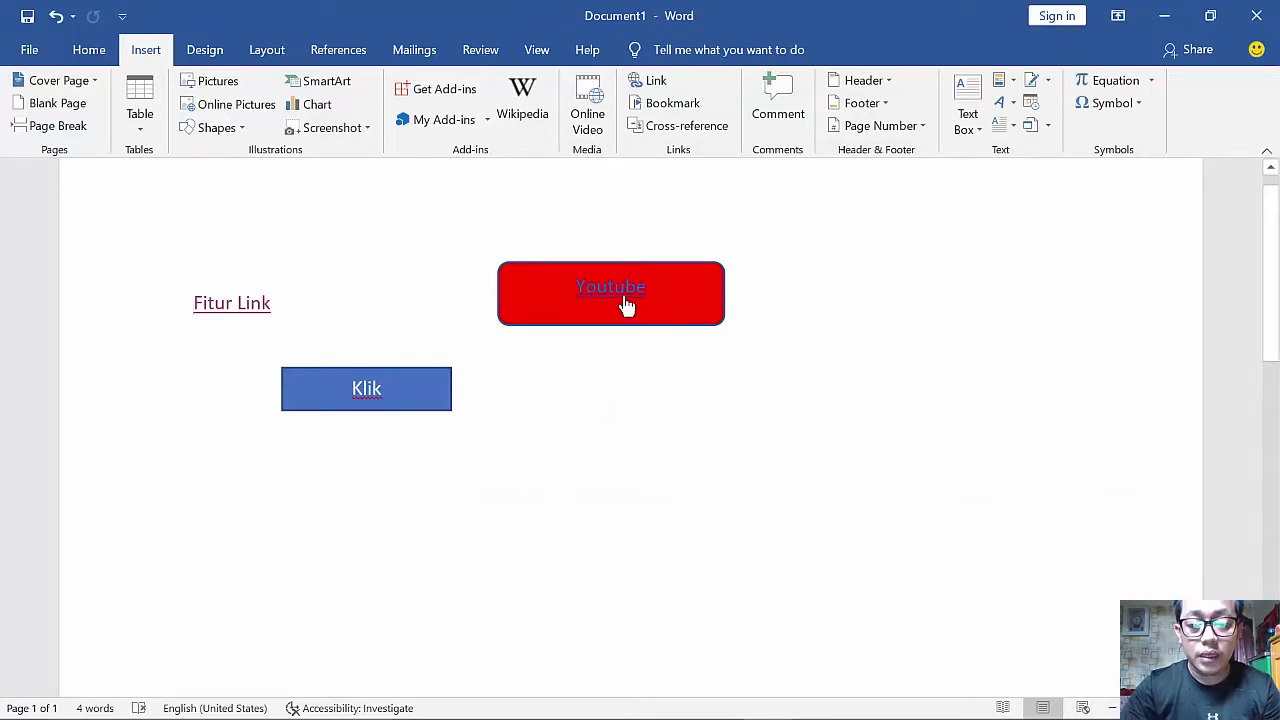
- Follow the Youtube link to open YouTube's home page in the browser
left_click(622, 300, "ctrl")
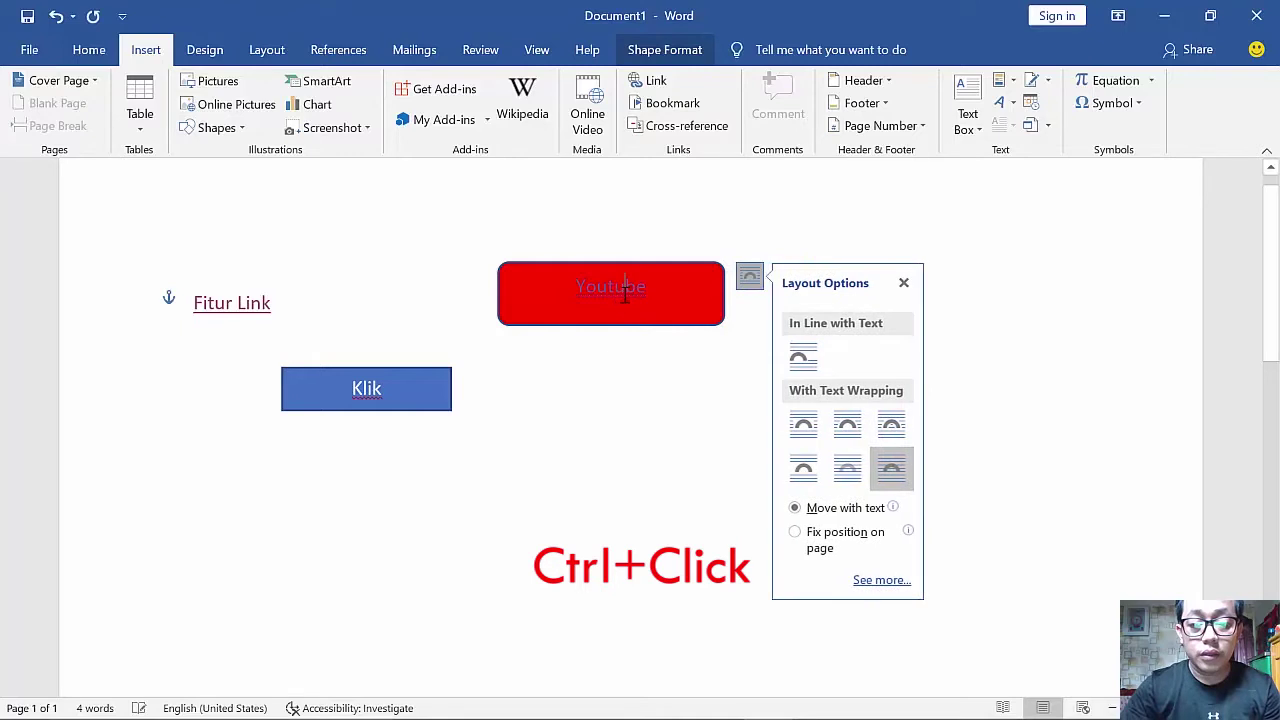
left_click(624, 300)
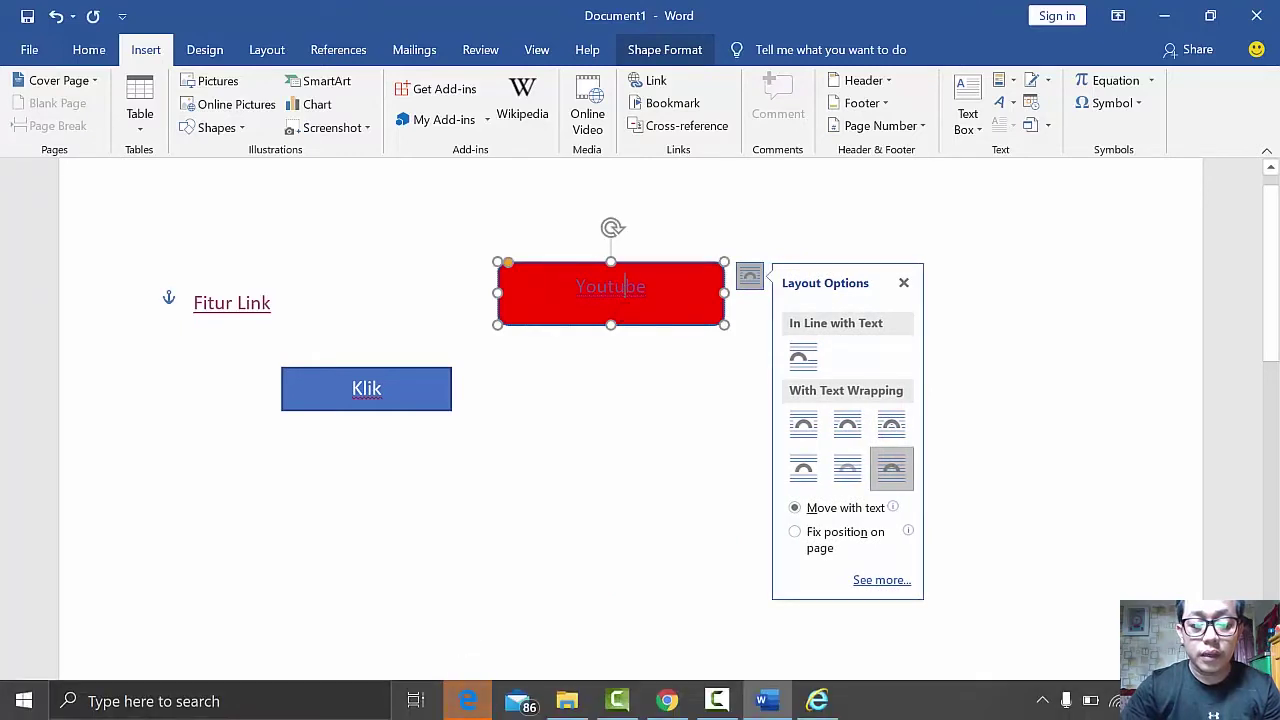
left_click(468, 702)
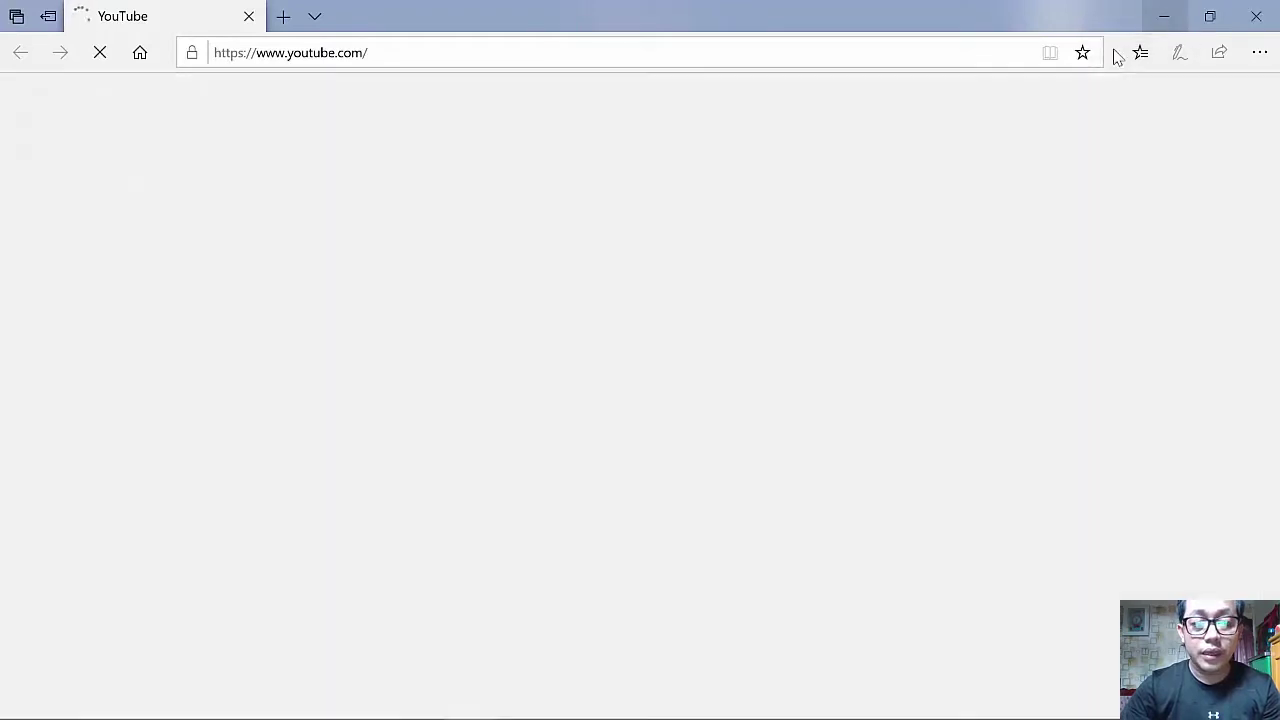
- Switch from the Edge YouTube page back to the Word document
left_click(1164, 16)
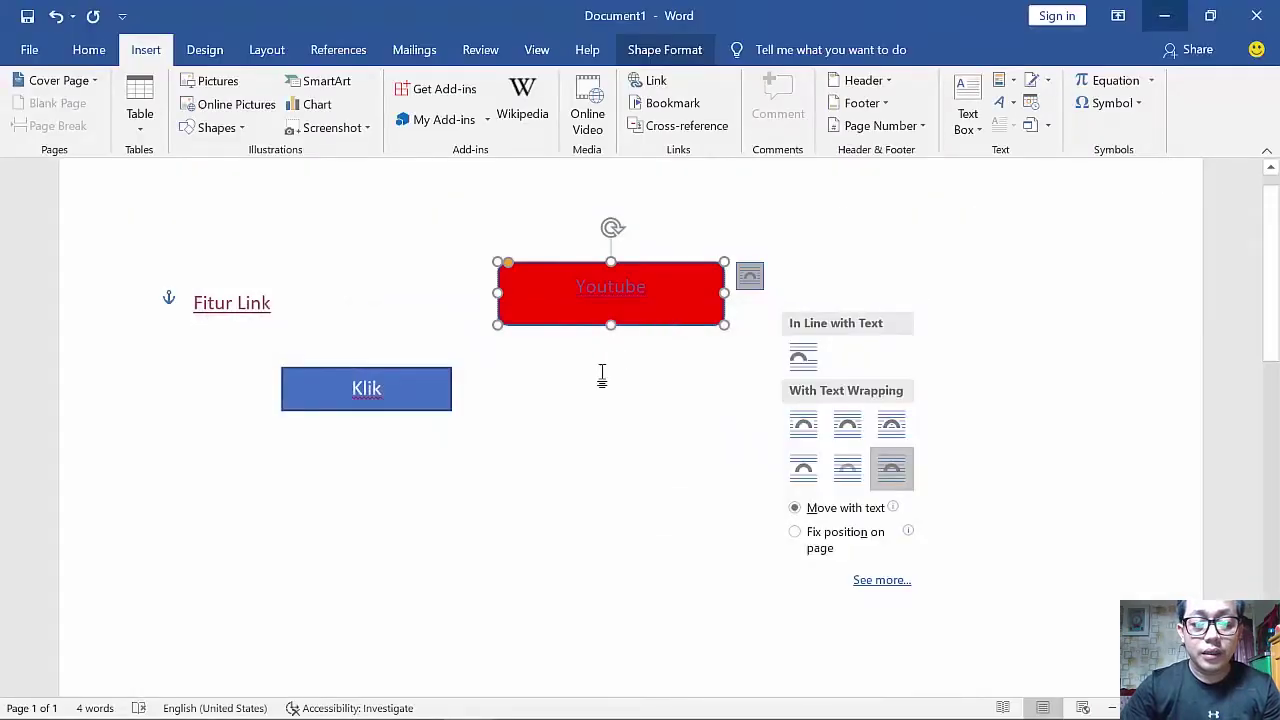
- Generate 20 sample paragraphs using the =rand(20) formula
key("Escape")
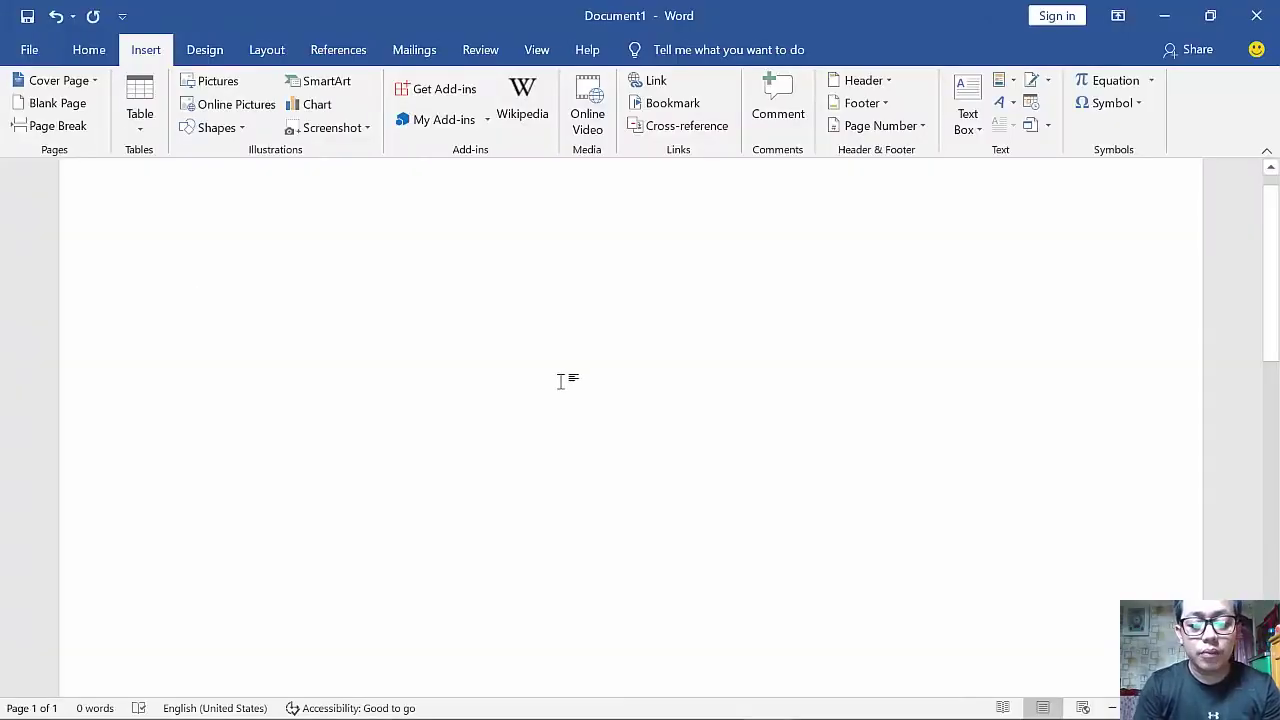
type("=rand(1")
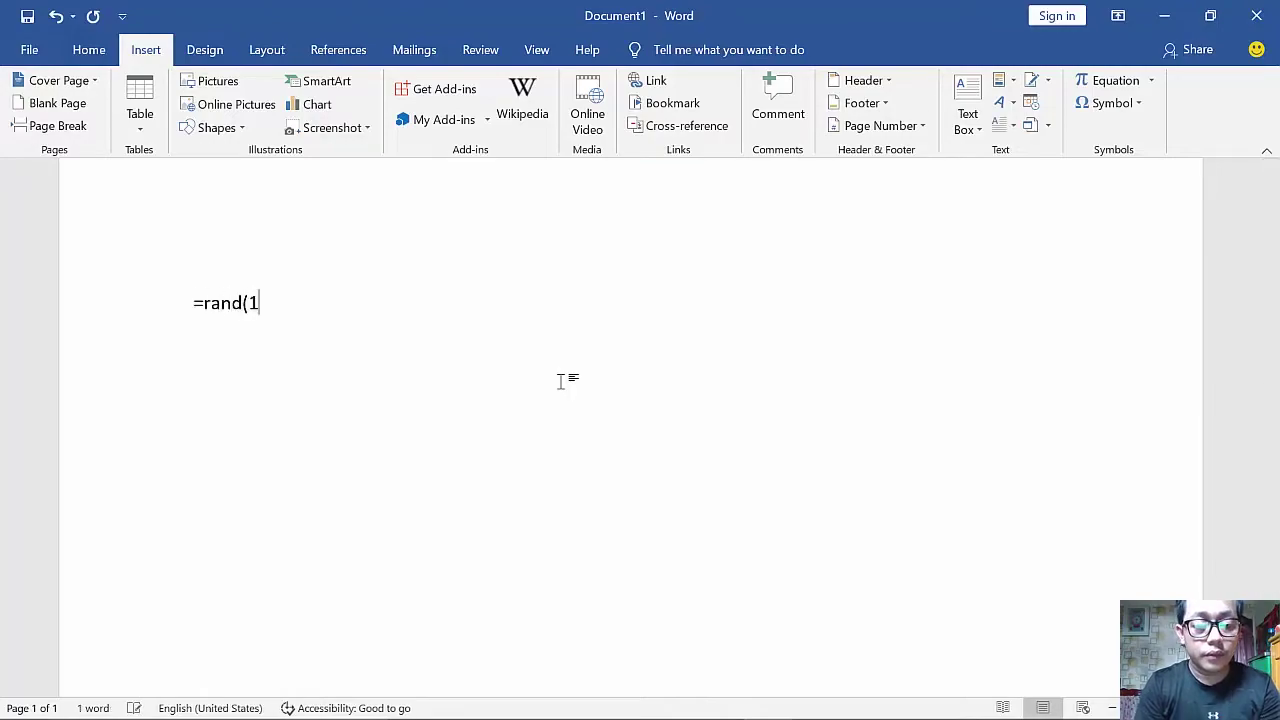
key("BackSpace")
type("20)")
key("Return")
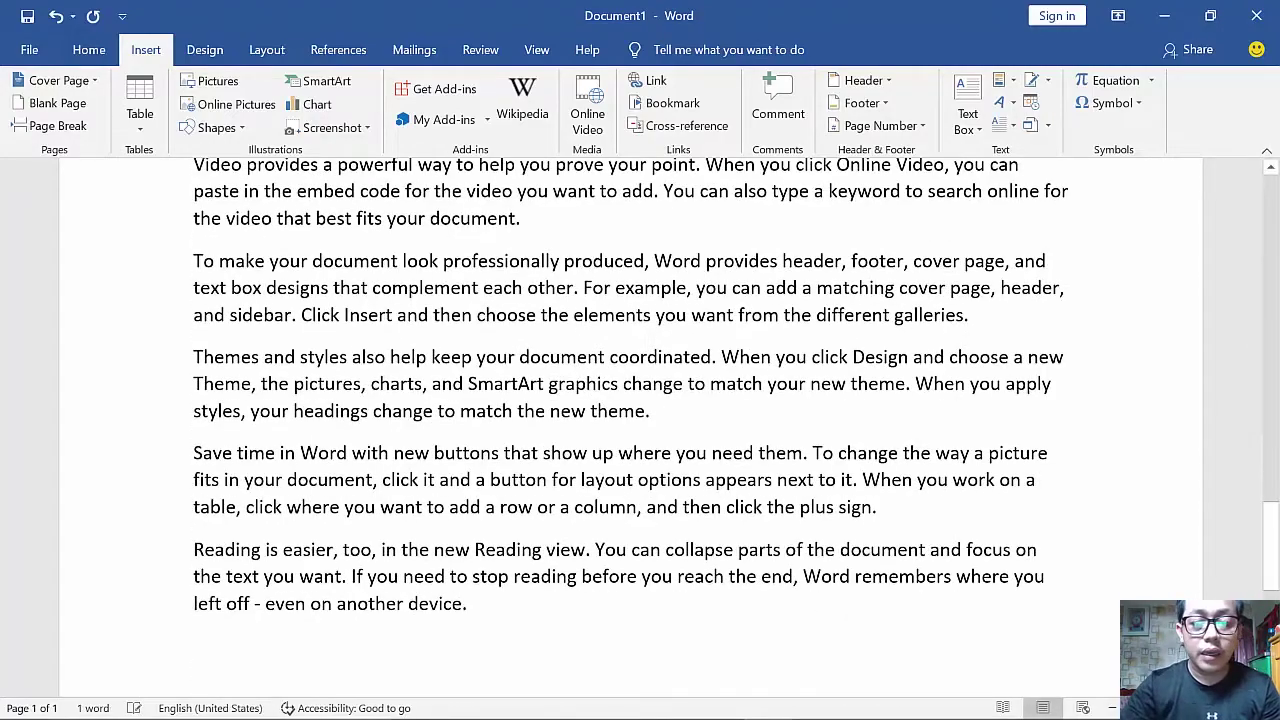
- Select the phrase 'SmartArt graphics change' in the sample text
left_click_drag(468, 364, 683, 364)
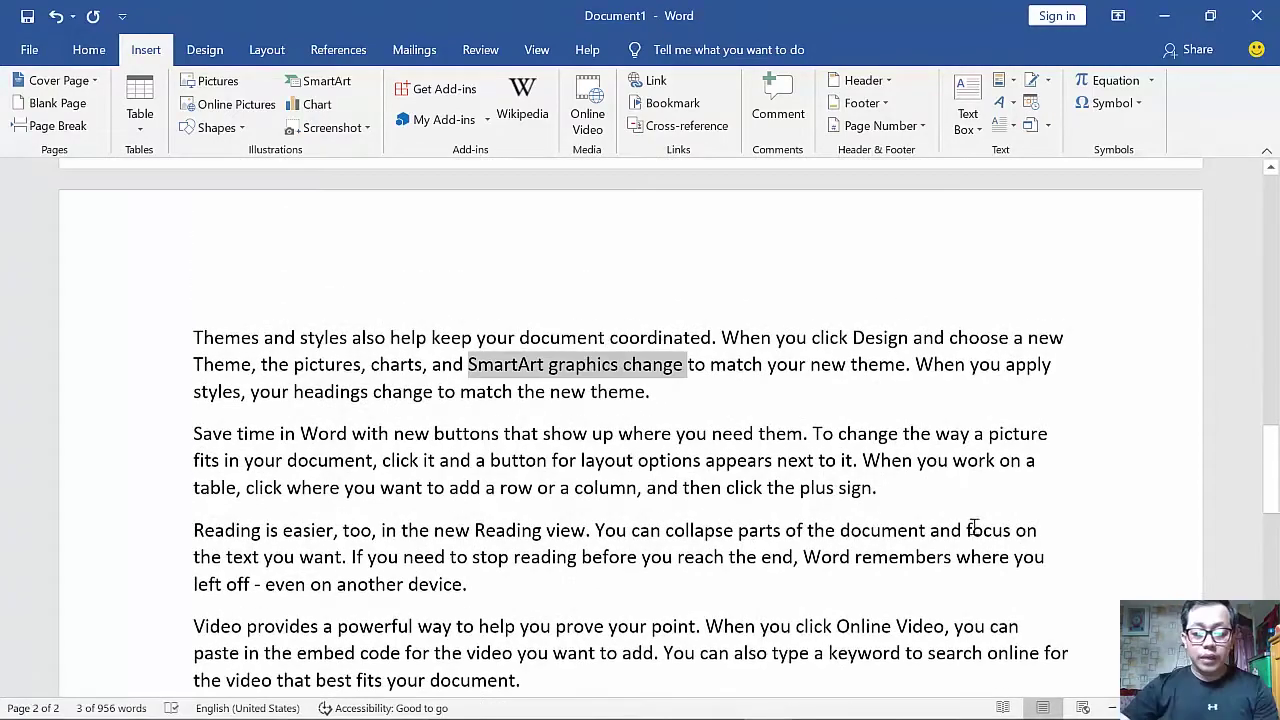
left_click(503, 398)
left_click_drag(468, 364, 685, 364)
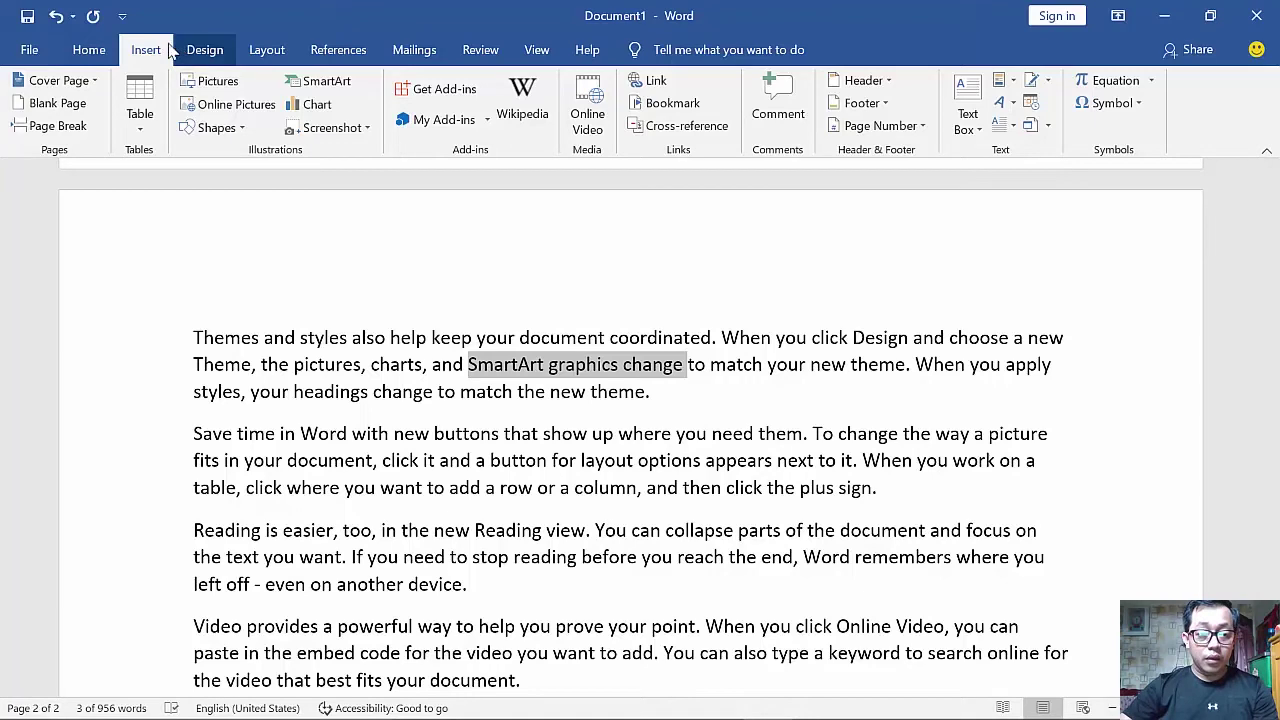
- Comment 'Berikan Refrensi Pada Pernyataan Ini' on SmartArt graphics change and 'Coba Gunakan Bahasa Yang Lain Untuk Menggantikan Kata Ini' on can collapse
left_click(778, 110)
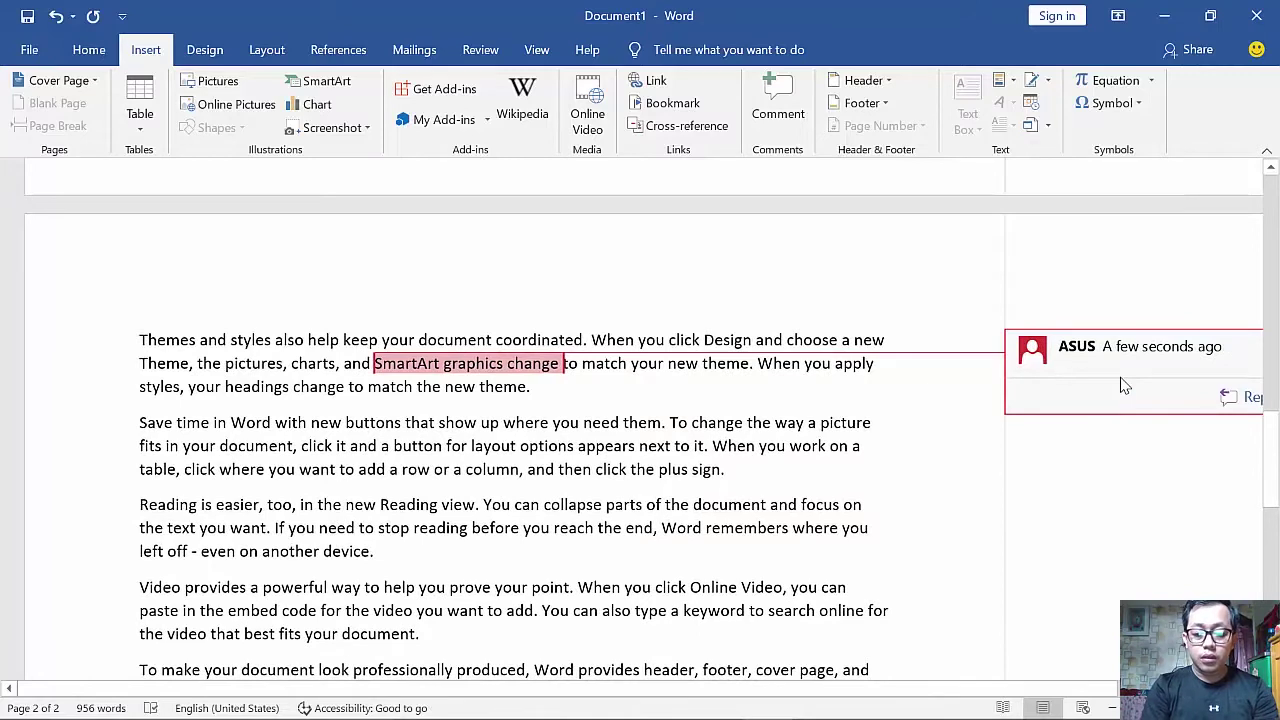
type("Berikan")
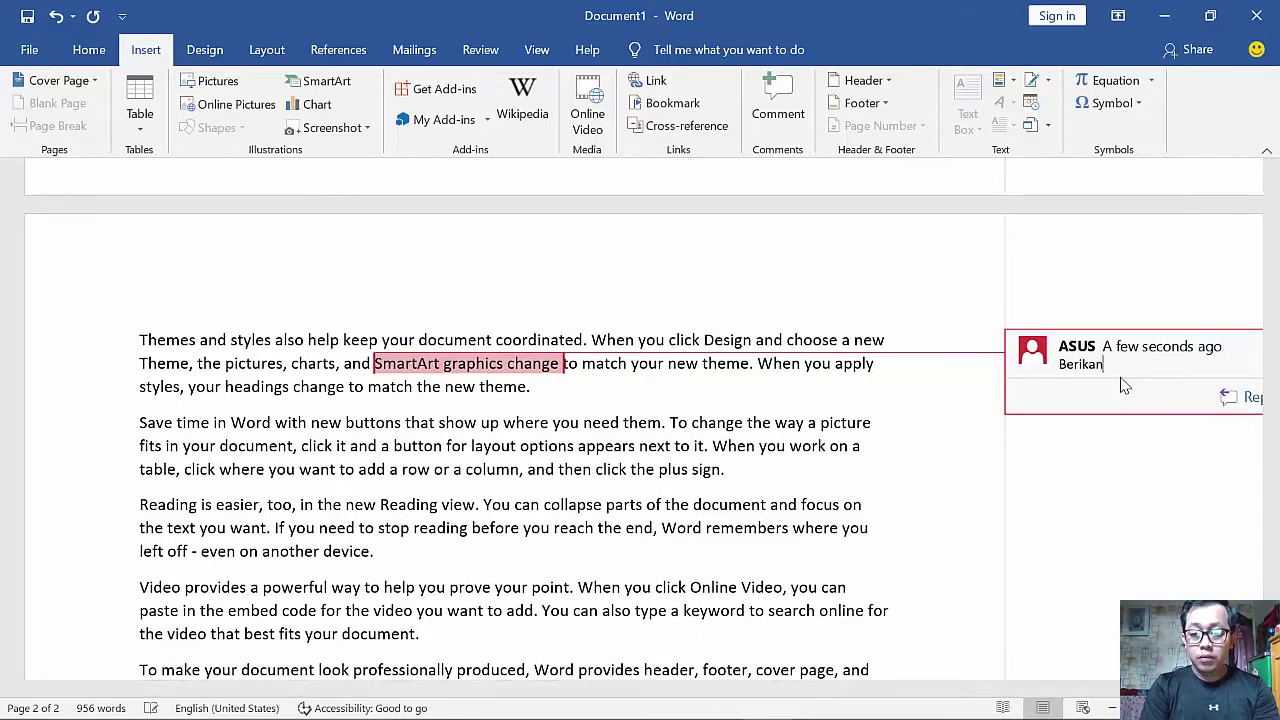
type(" Refrensi Pada Pe")
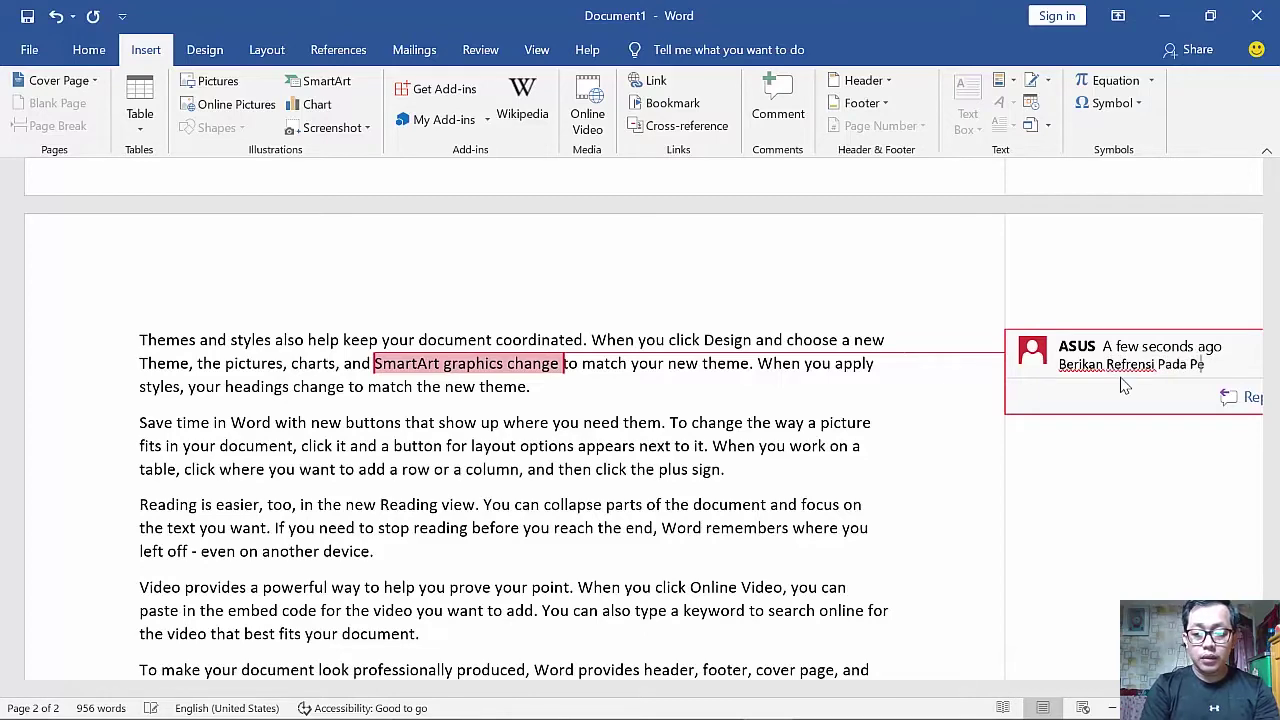
type("rnyataan Ini")
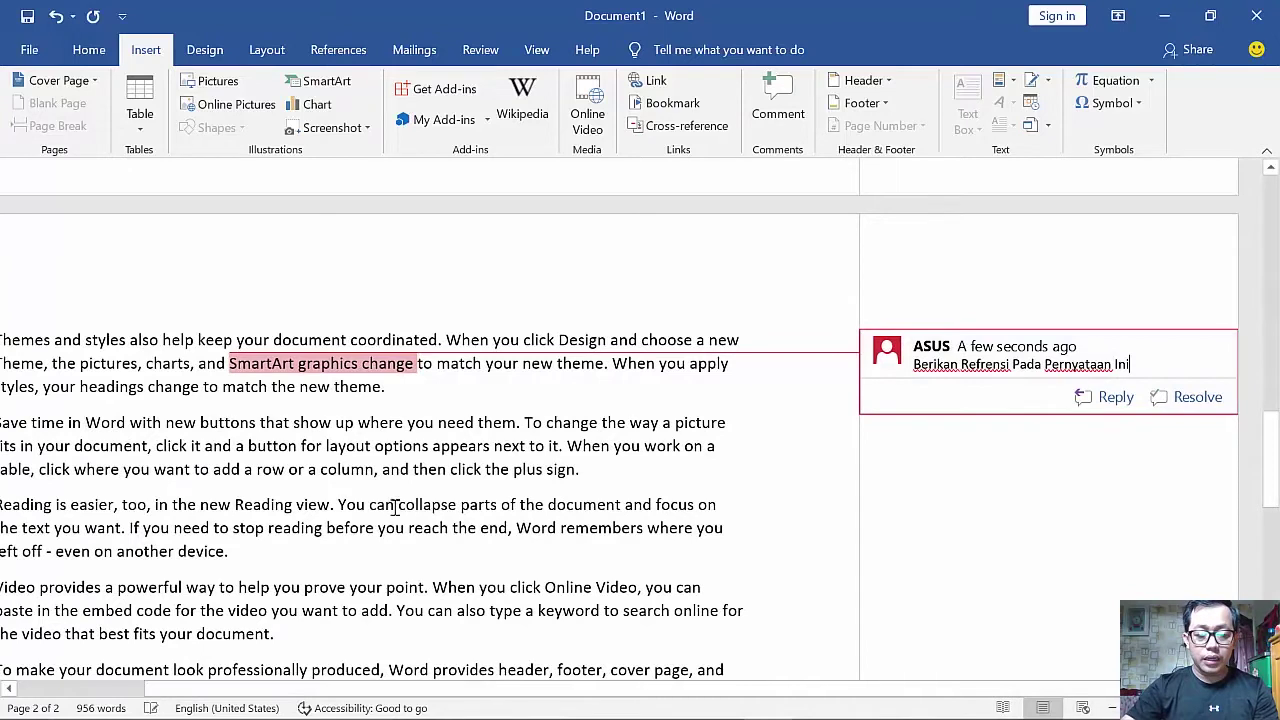
left_click_drag(370, 507, 458, 507)
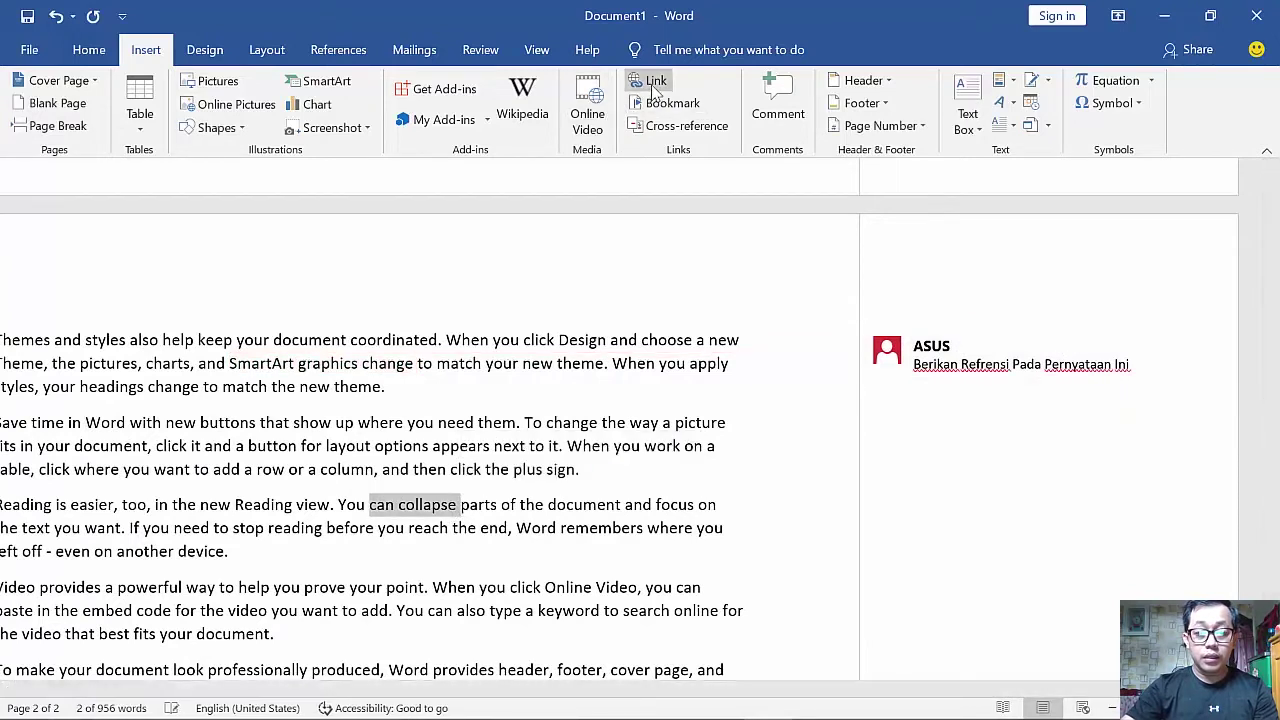
left_click(777, 108)
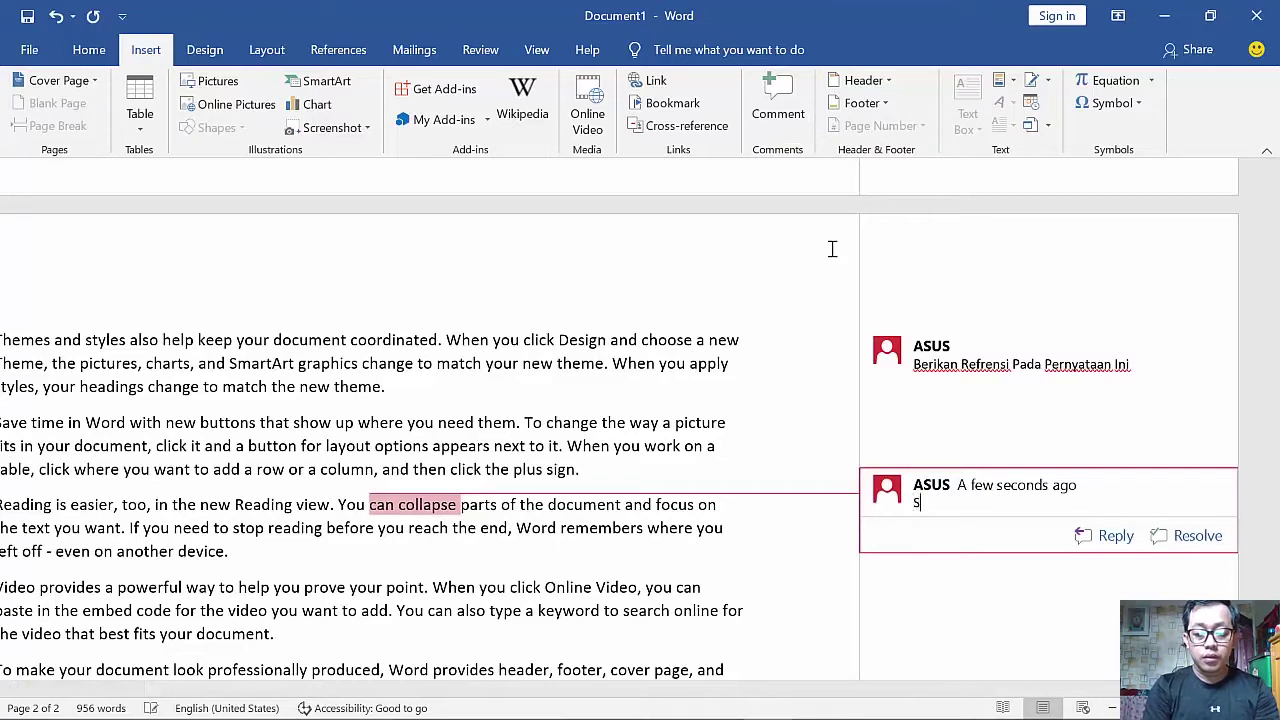
type("Coba Gunakan Bahasa")
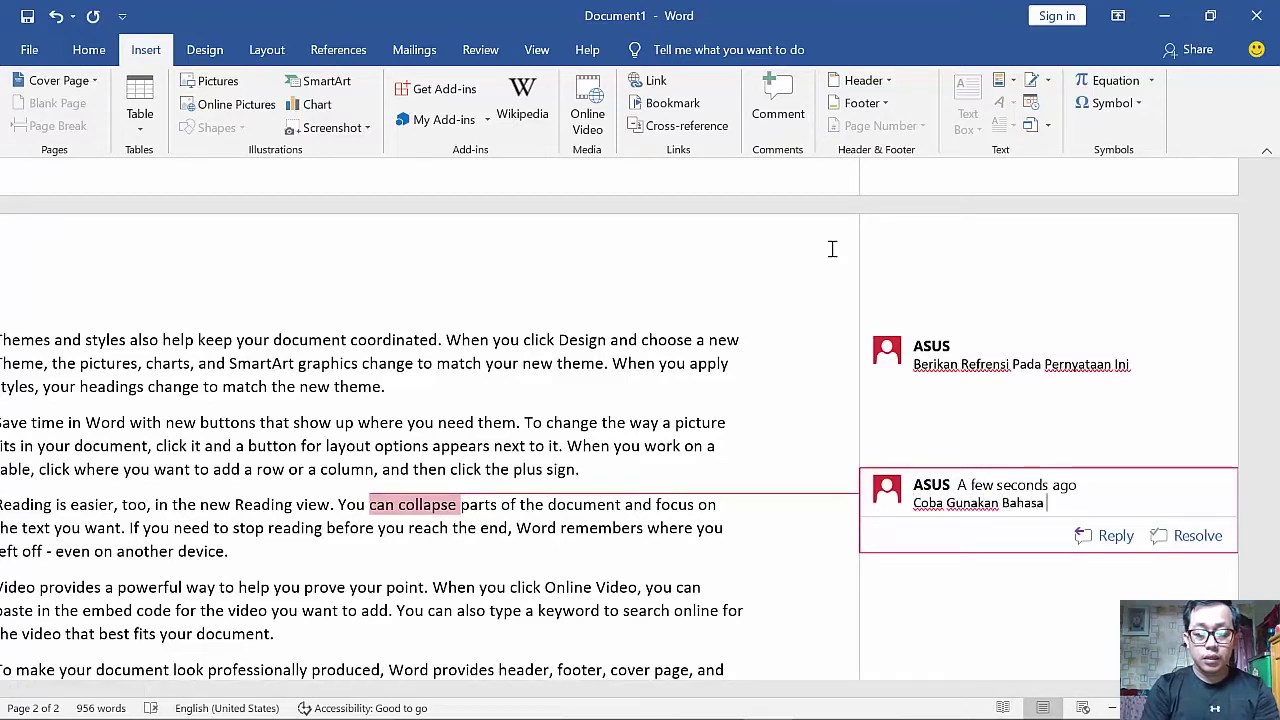
type(" Yang Lain")
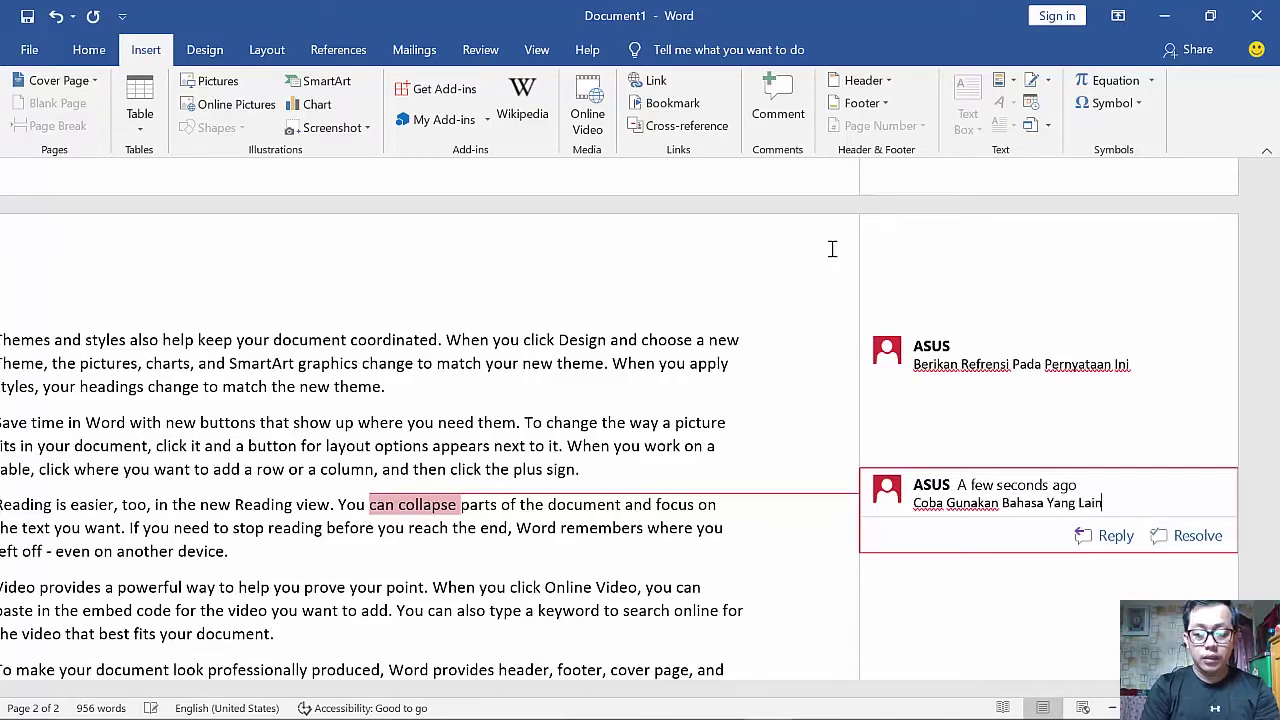
type(" Untuk Menggant")
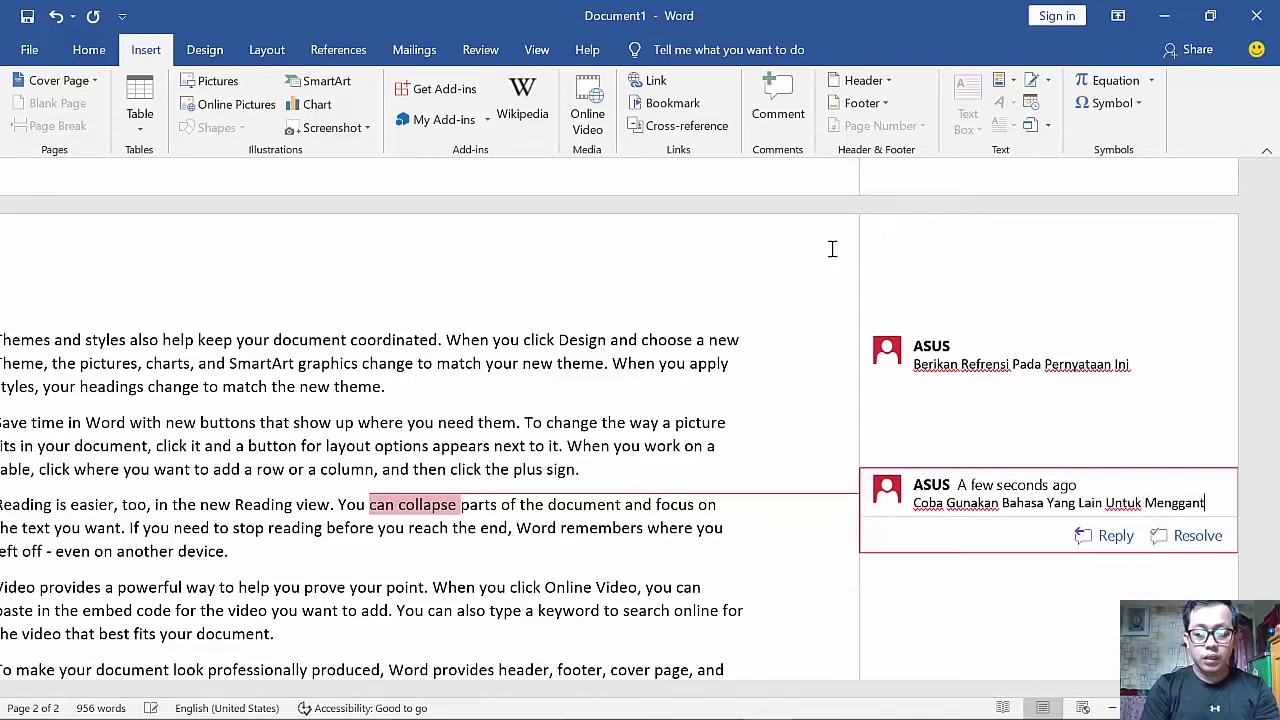
type("ikan ")
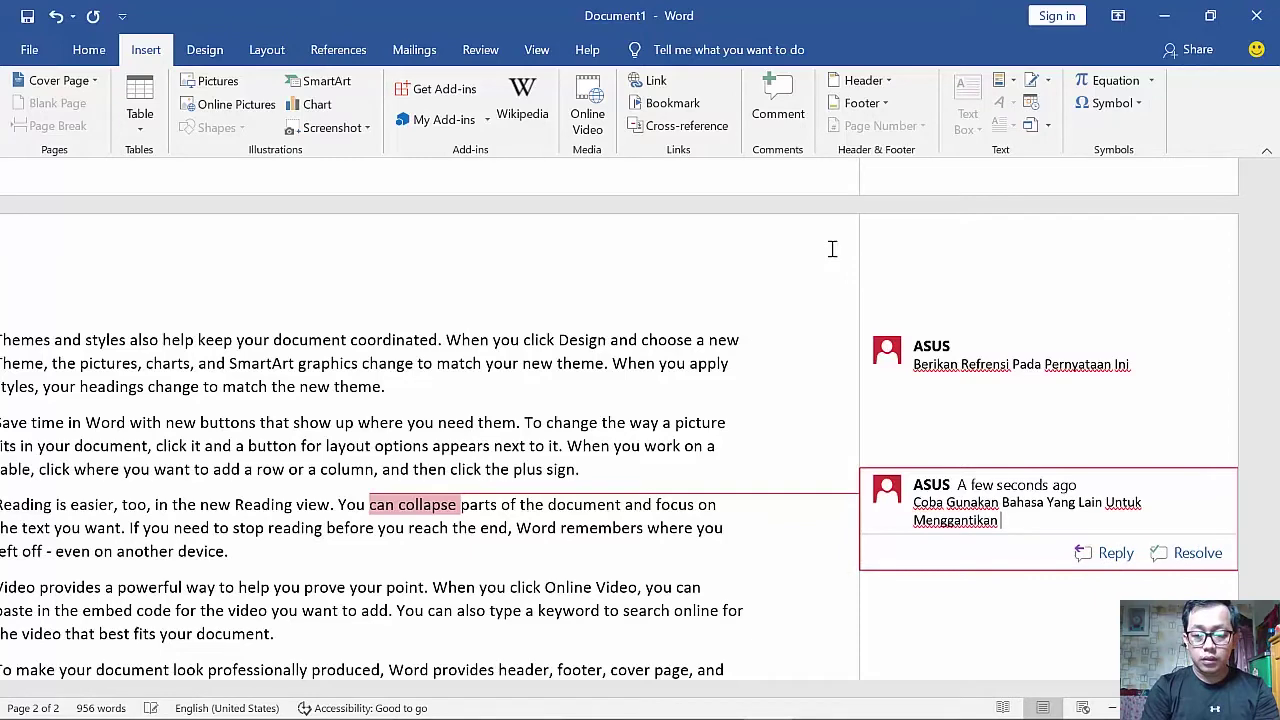
type("Kata Ini")
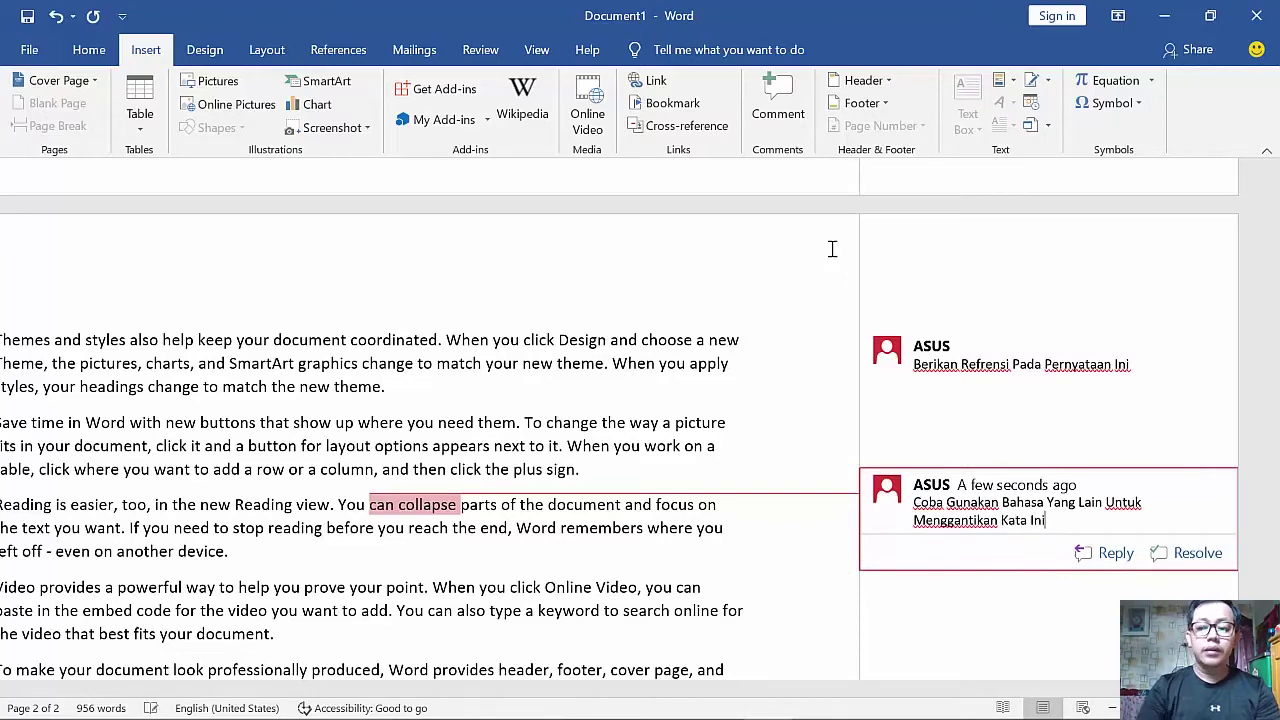
left_click(813, 345)
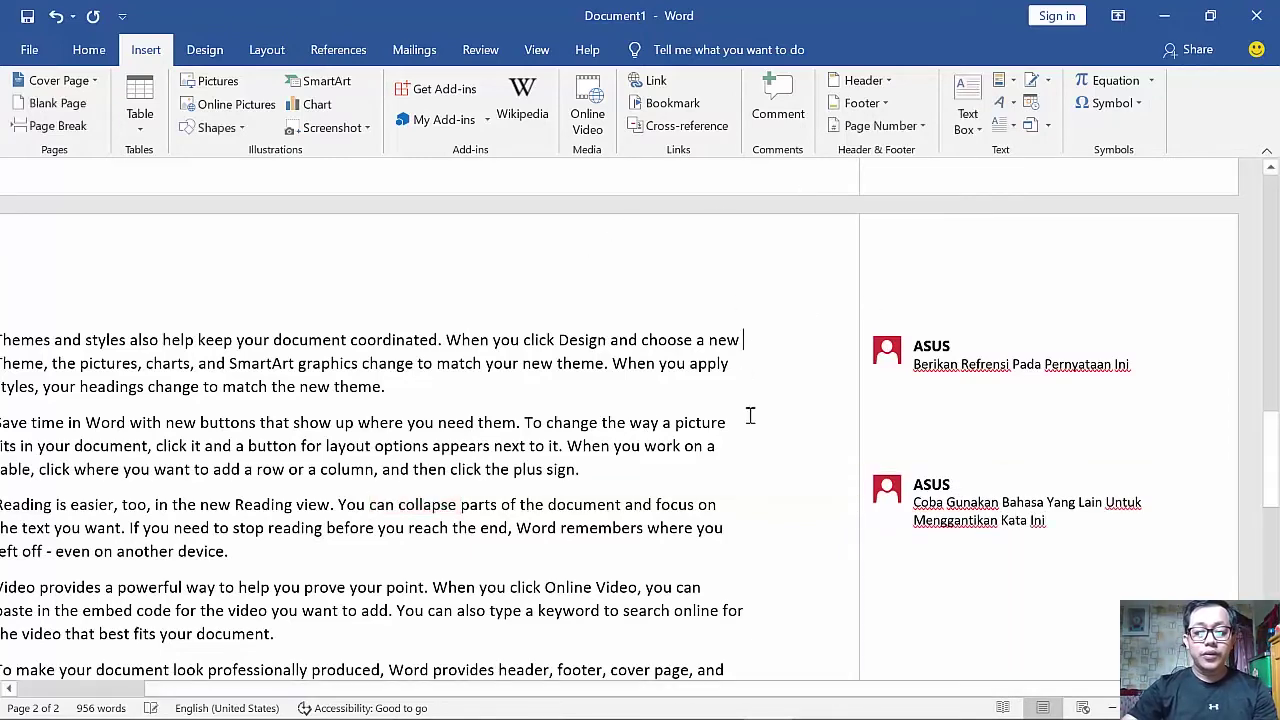
scroll(562, 422, "down", 2, "ctrl")
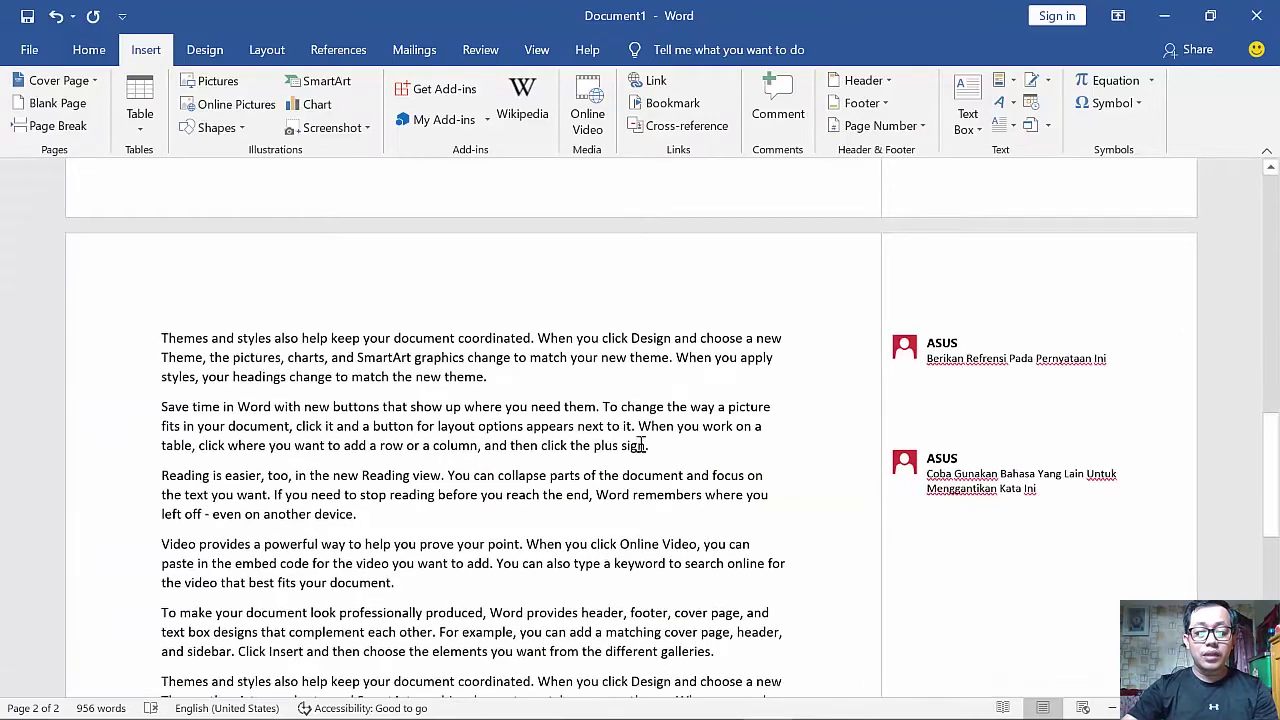
scroll(641, 442, "up", 1)
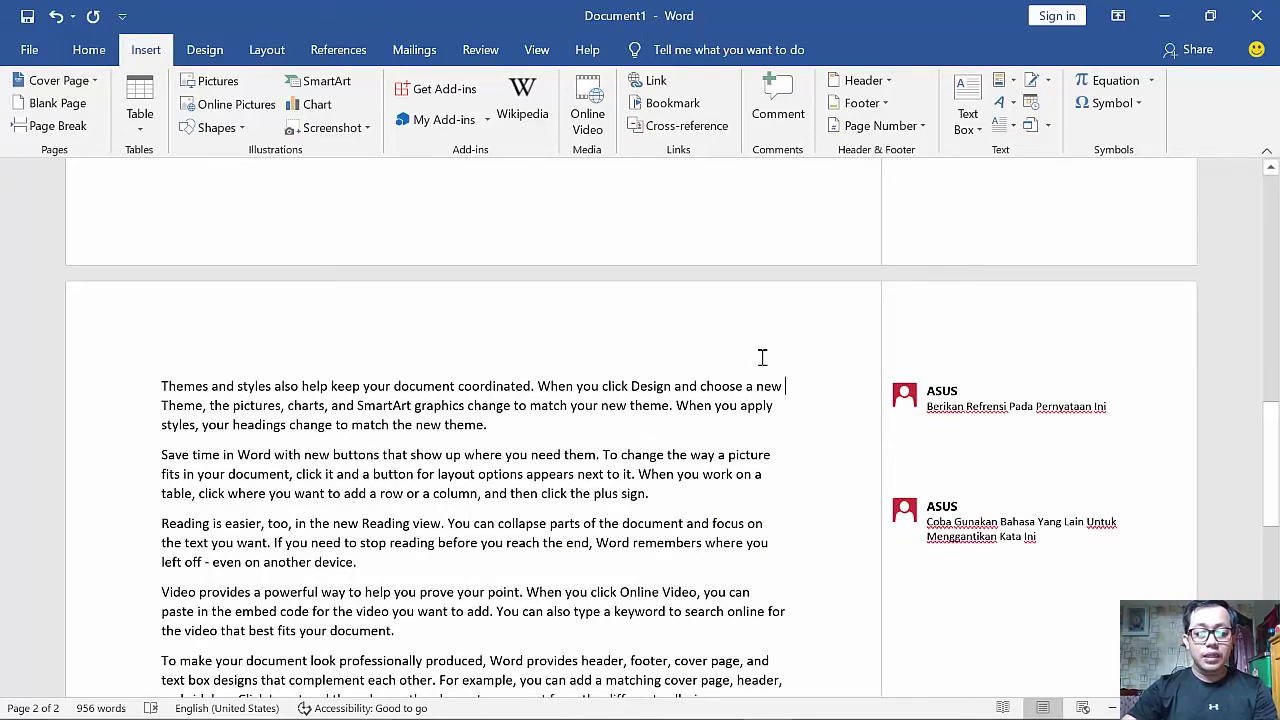
- Reply 'Sudah Di tambahkan Di Daftar Pustaka' to the first comment and resolve that thread
left_click(960, 406)
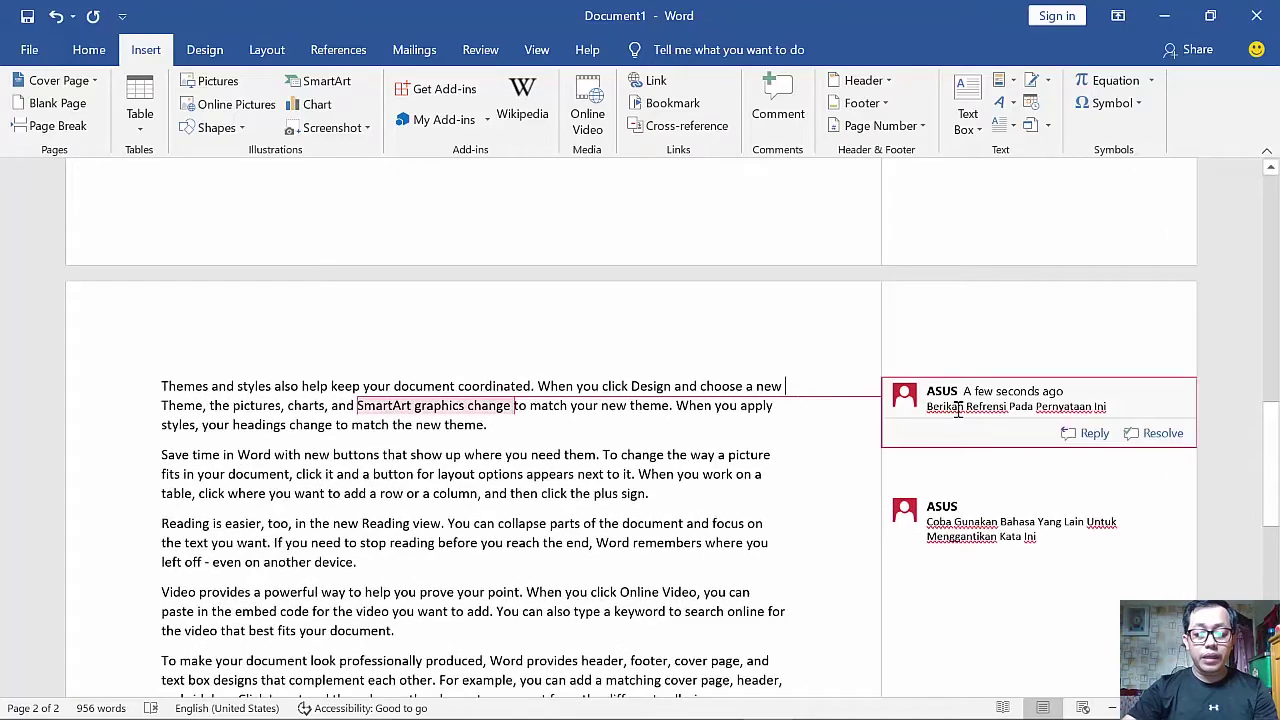
left_click(1094, 433)
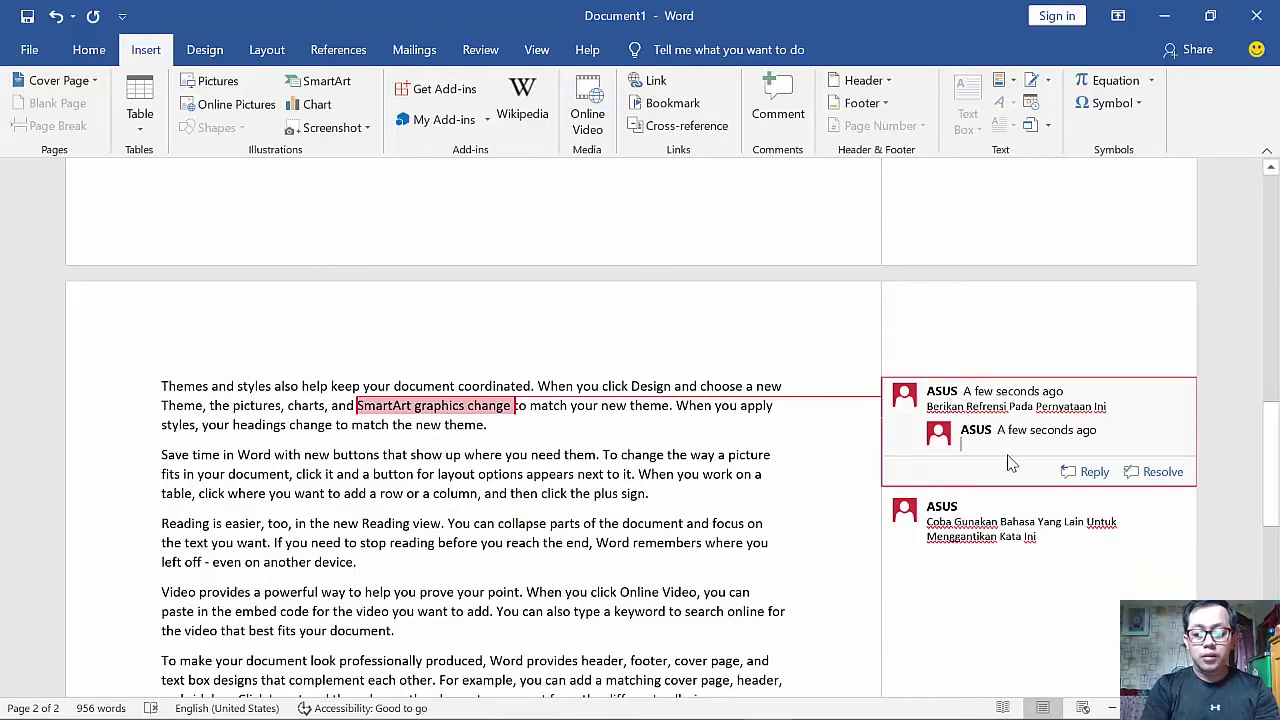
type("Sudah Di tambahkan Di Daftar")
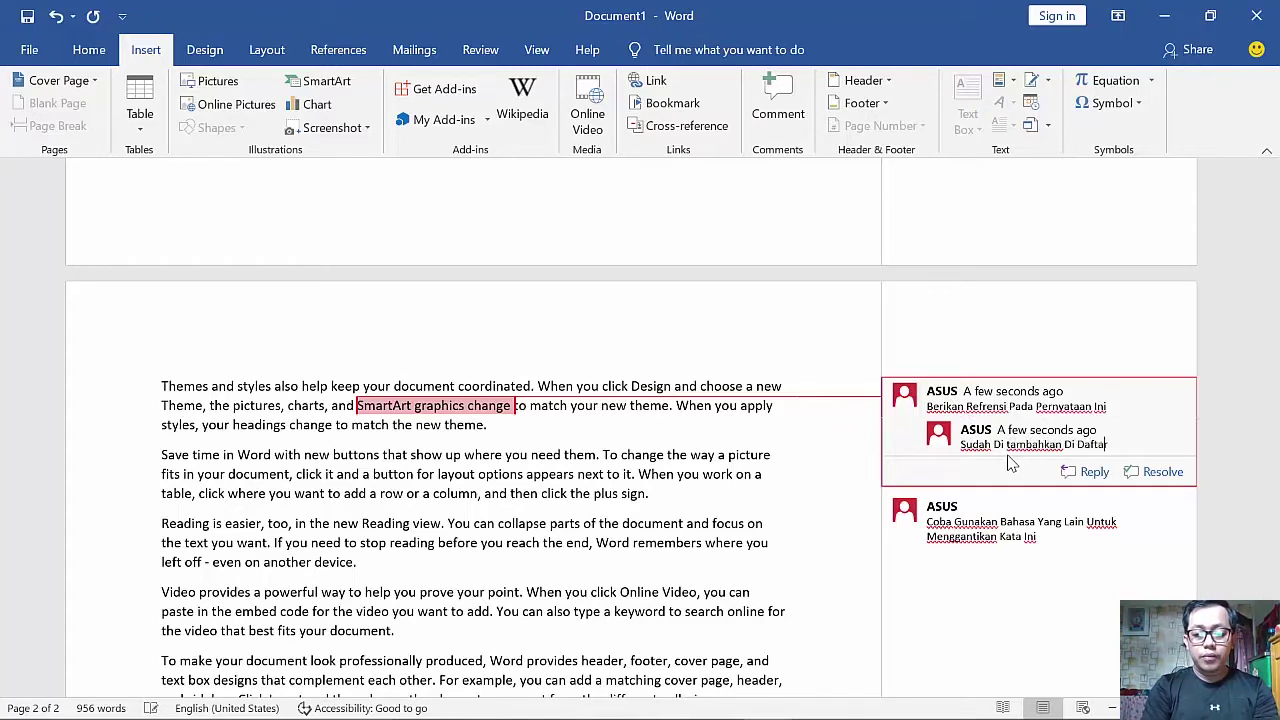
type(" Pustaka")
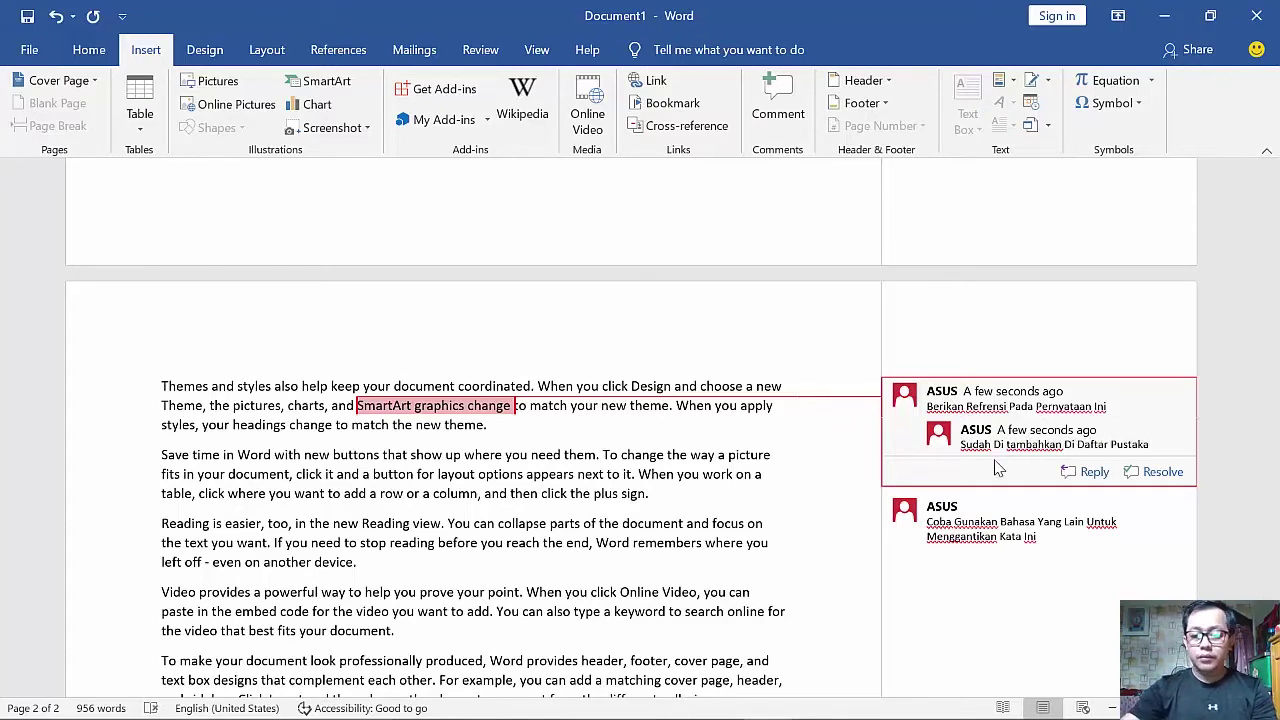
left_click(1010, 512)
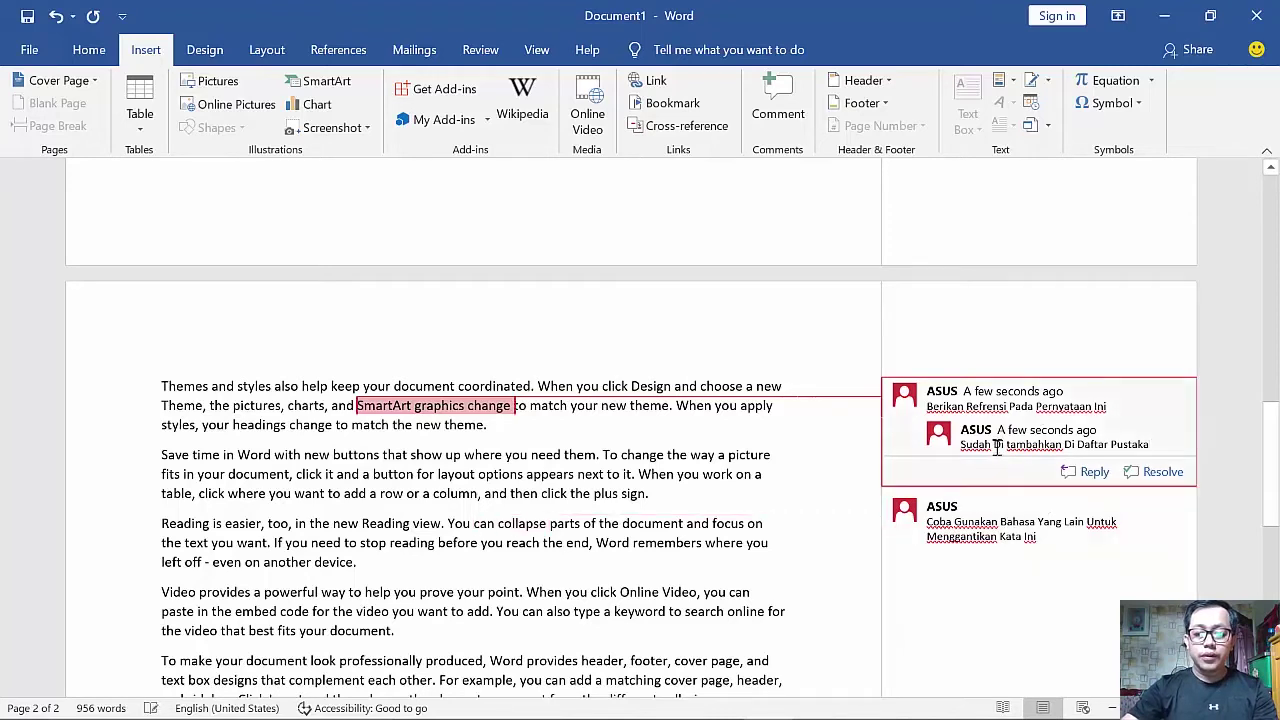
triple_click(984, 530)
left_click(978, 442)
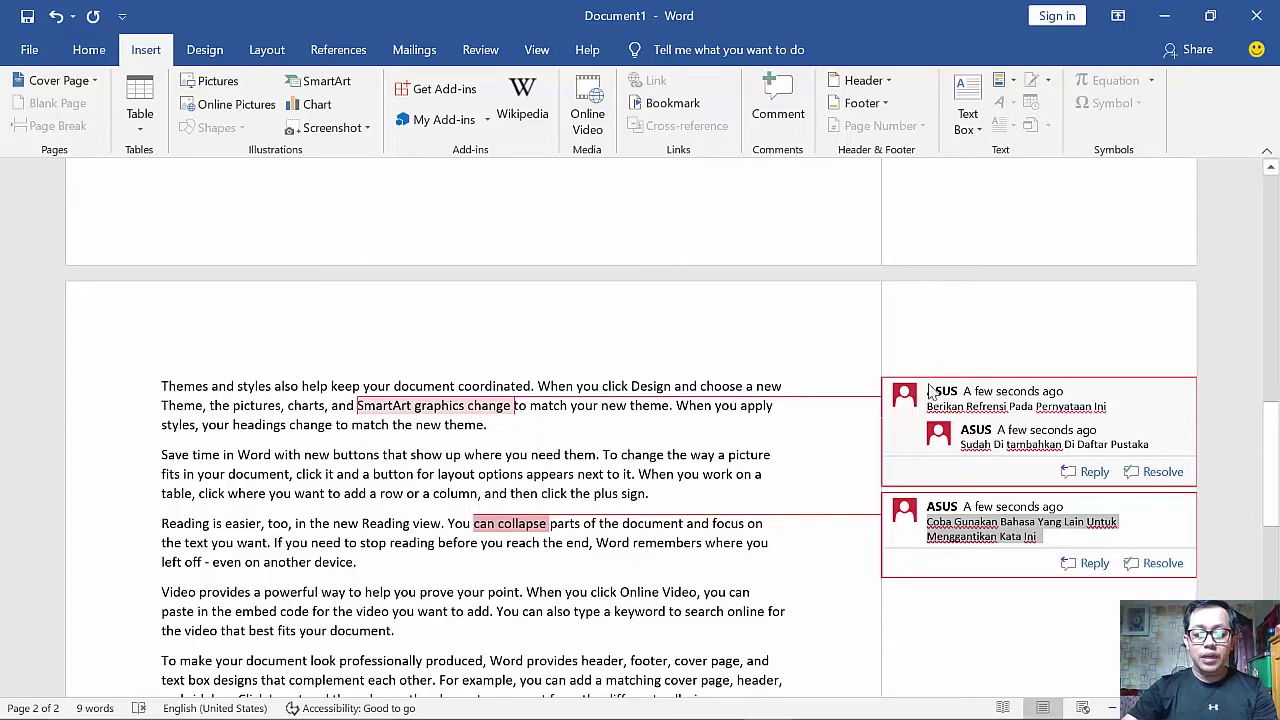
left_click(968, 553)
left_click(983, 446)
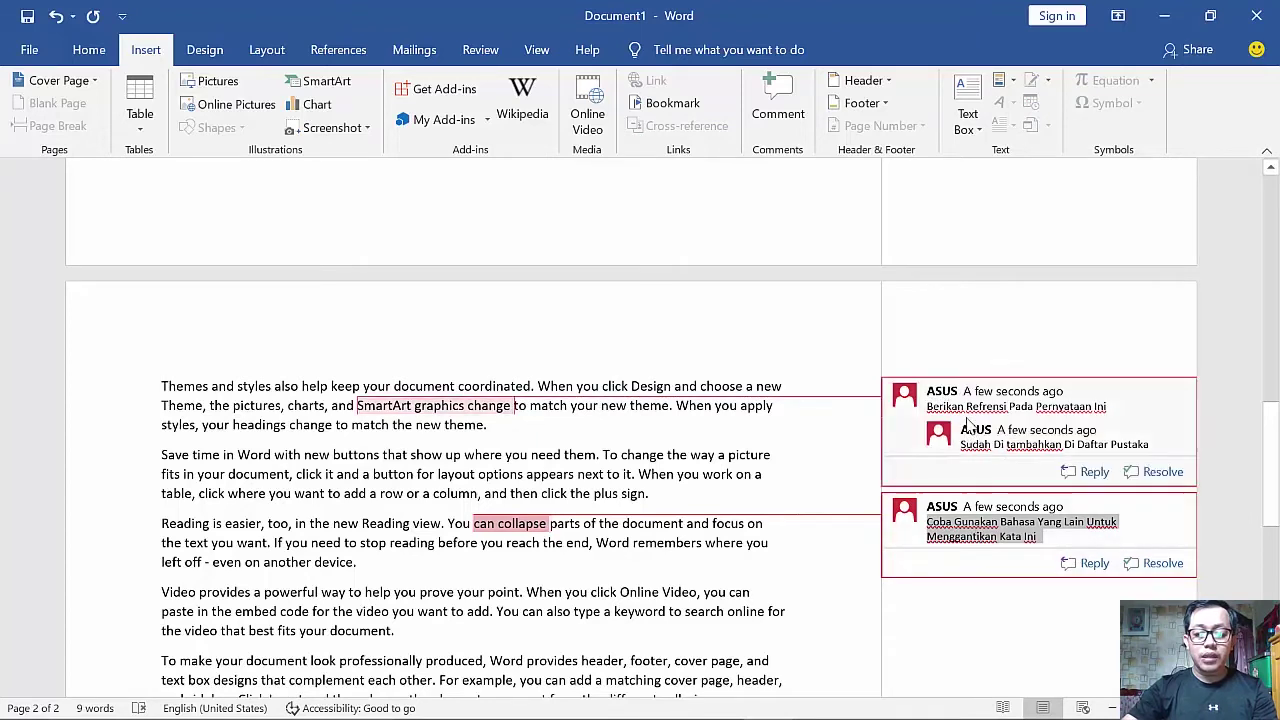
left_click(1163, 471)
left_click(966, 512)
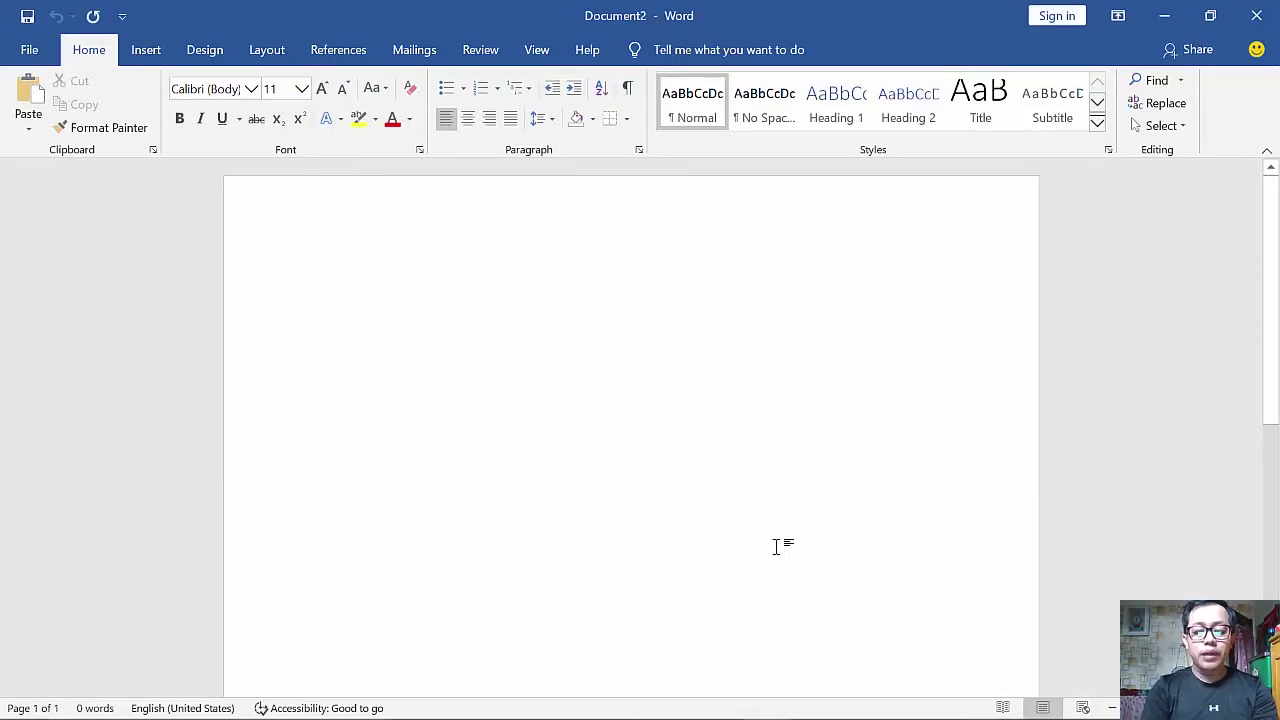
- Generate two sample paragraphs with =rand(2) and justify all the text
type("=rand")
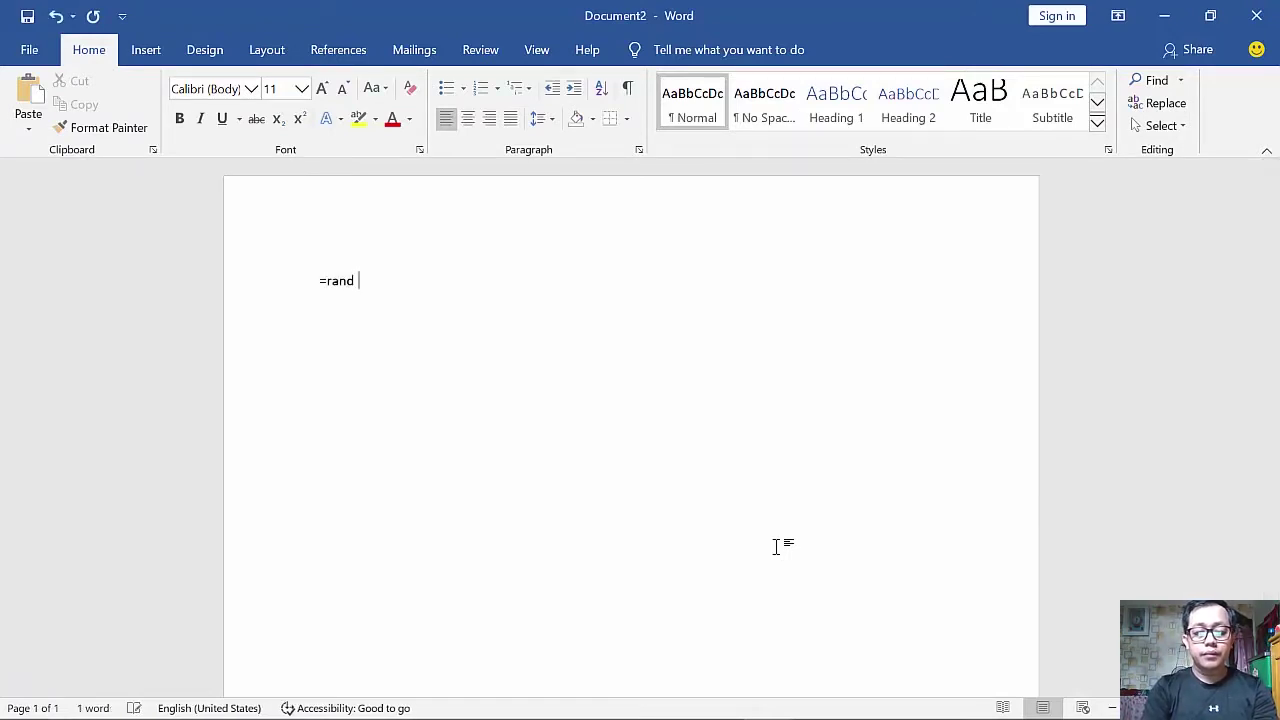
type("(2)")
key("Return")
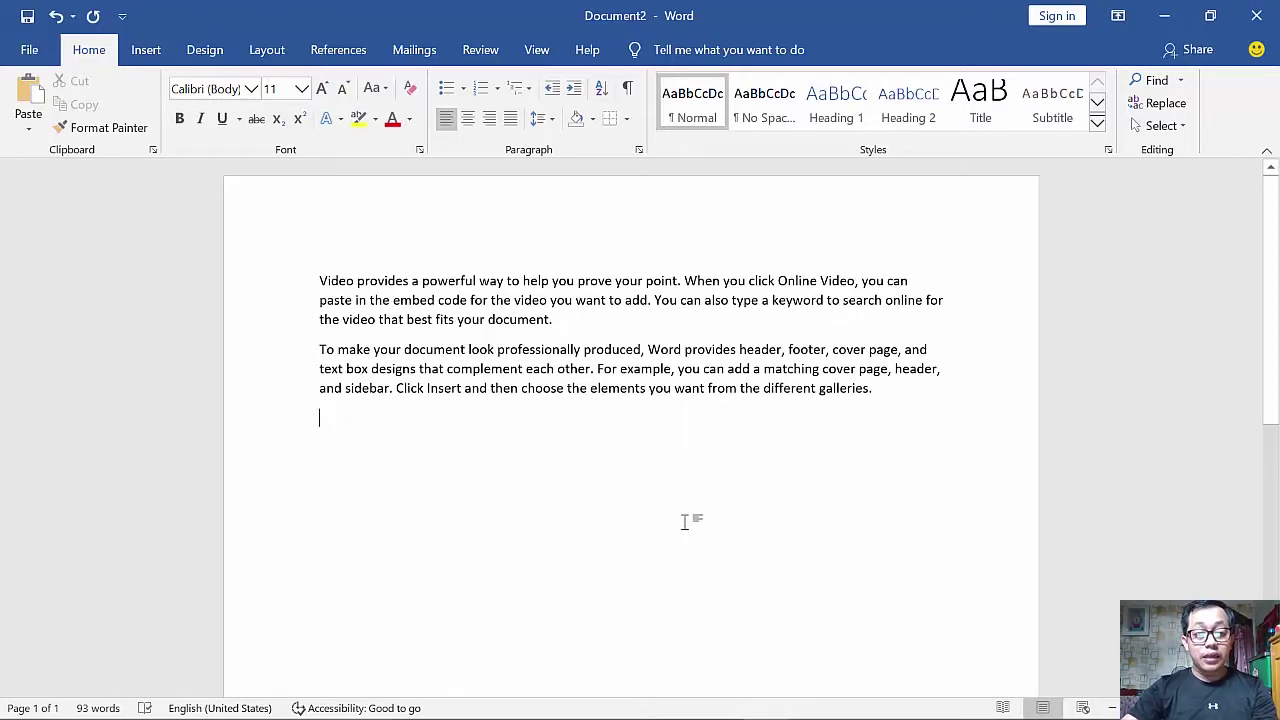
key("ctrl+a")
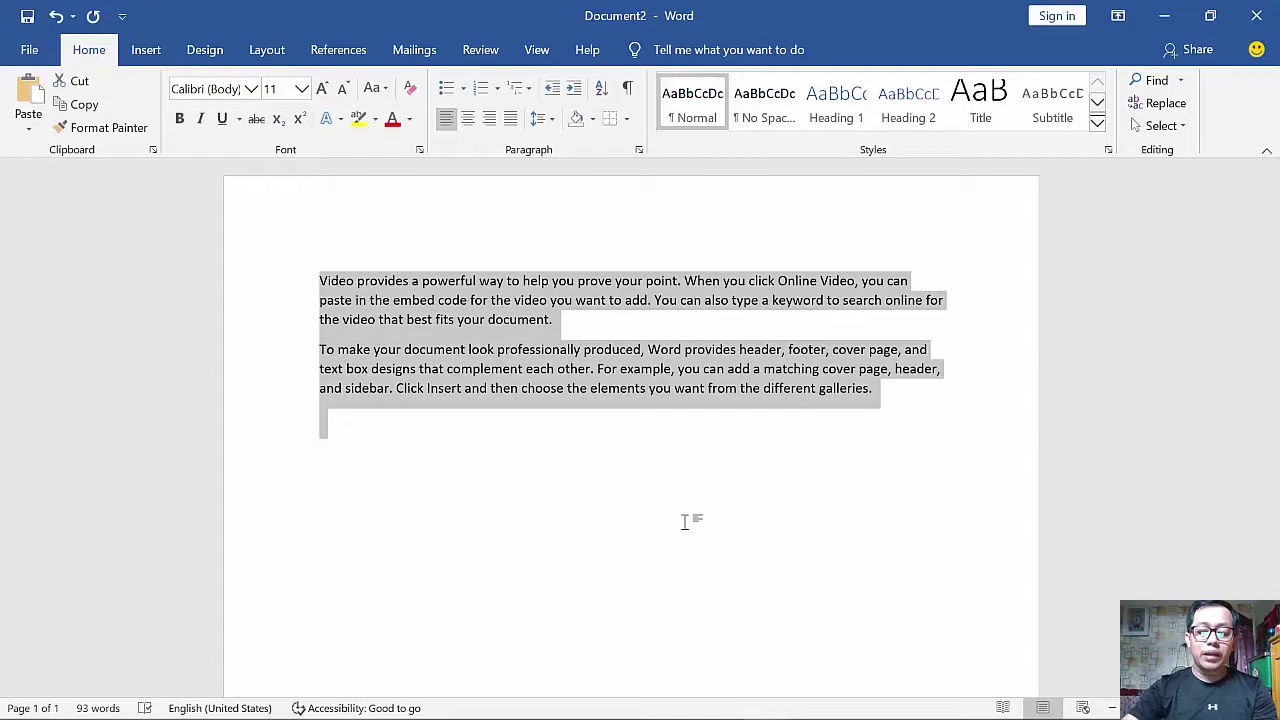
key("ctrl+j")
scroll(687, 519, "up", 2, "ctrl")
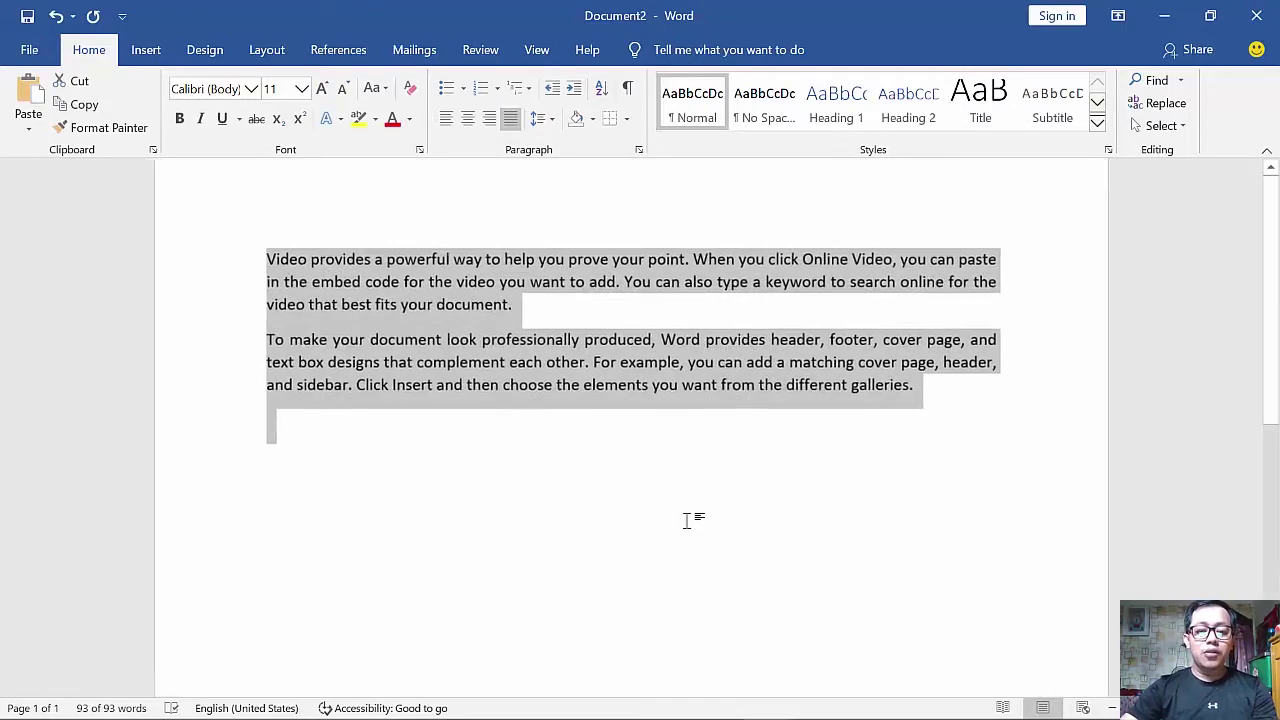
left_click(538, 408)
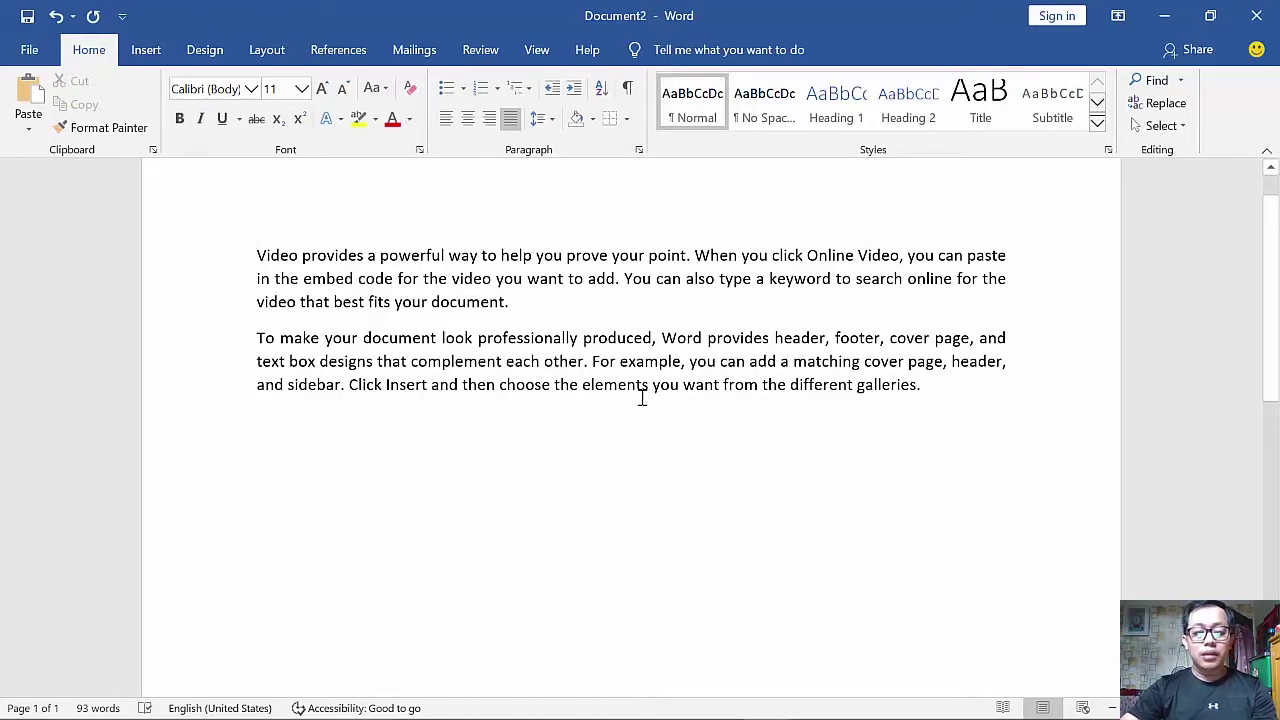
double_click(608, 389)
left_click(603, 440)
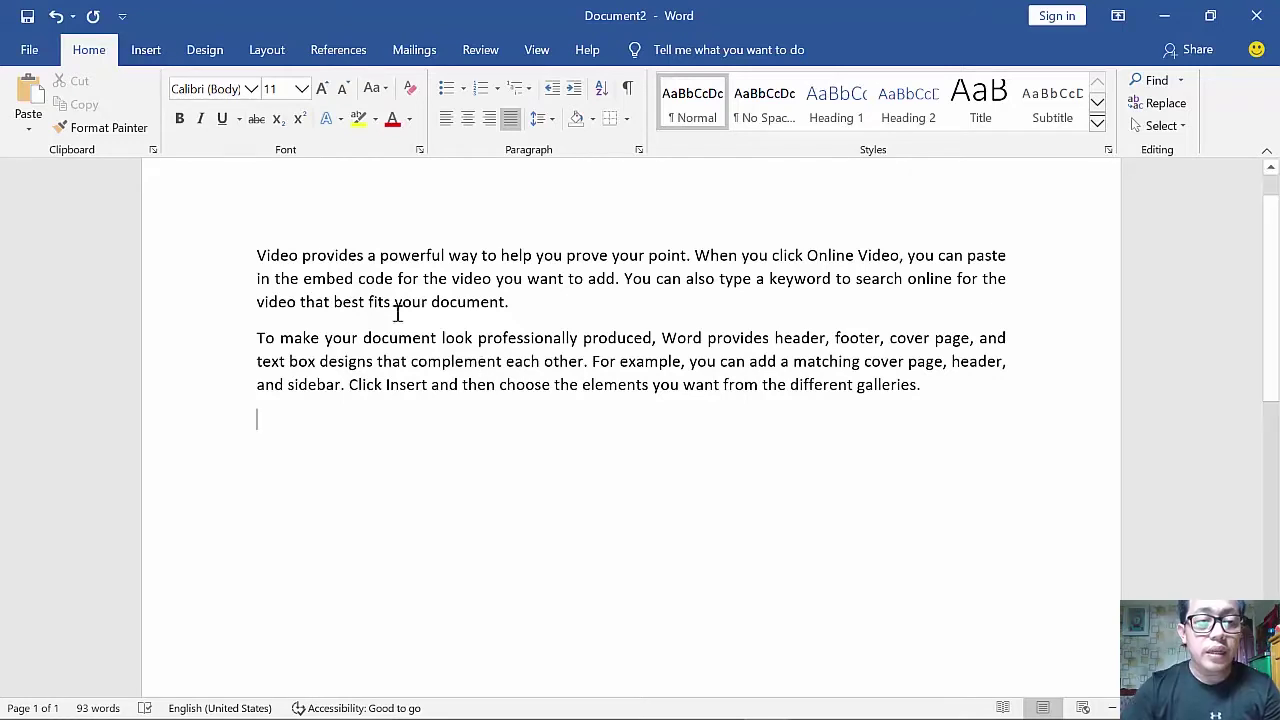
- In Custom Watermark, choose picture D:\Data Baru\Vol 1 No 1 2020.png
left_click(220, 54)
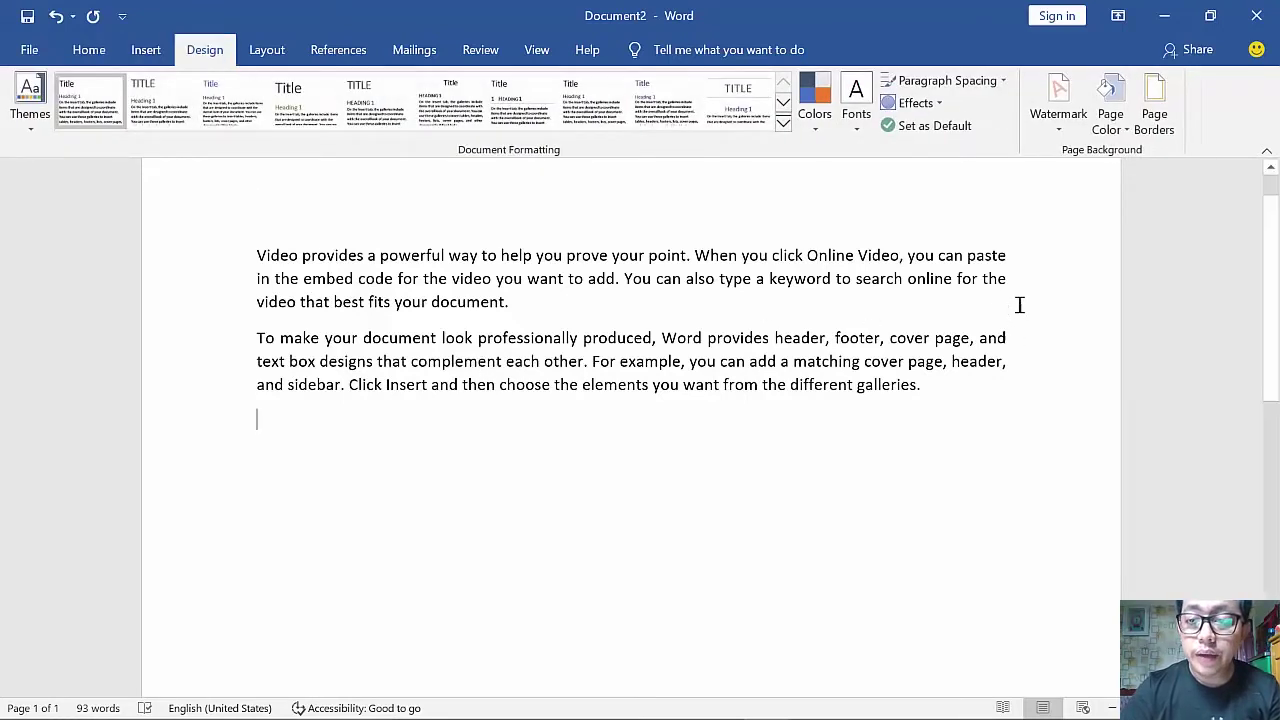
left_click(1047, 126)
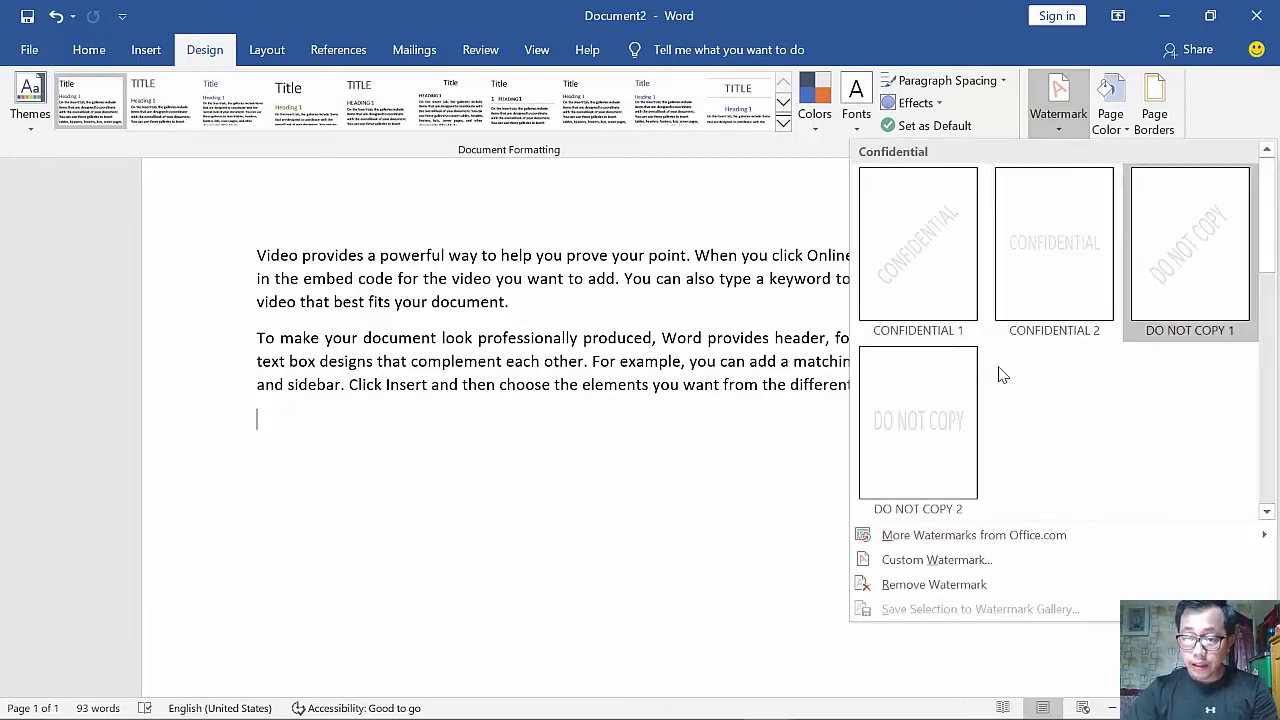
left_click(940, 560)
left_click(530, 248)
left_click(524, 269)
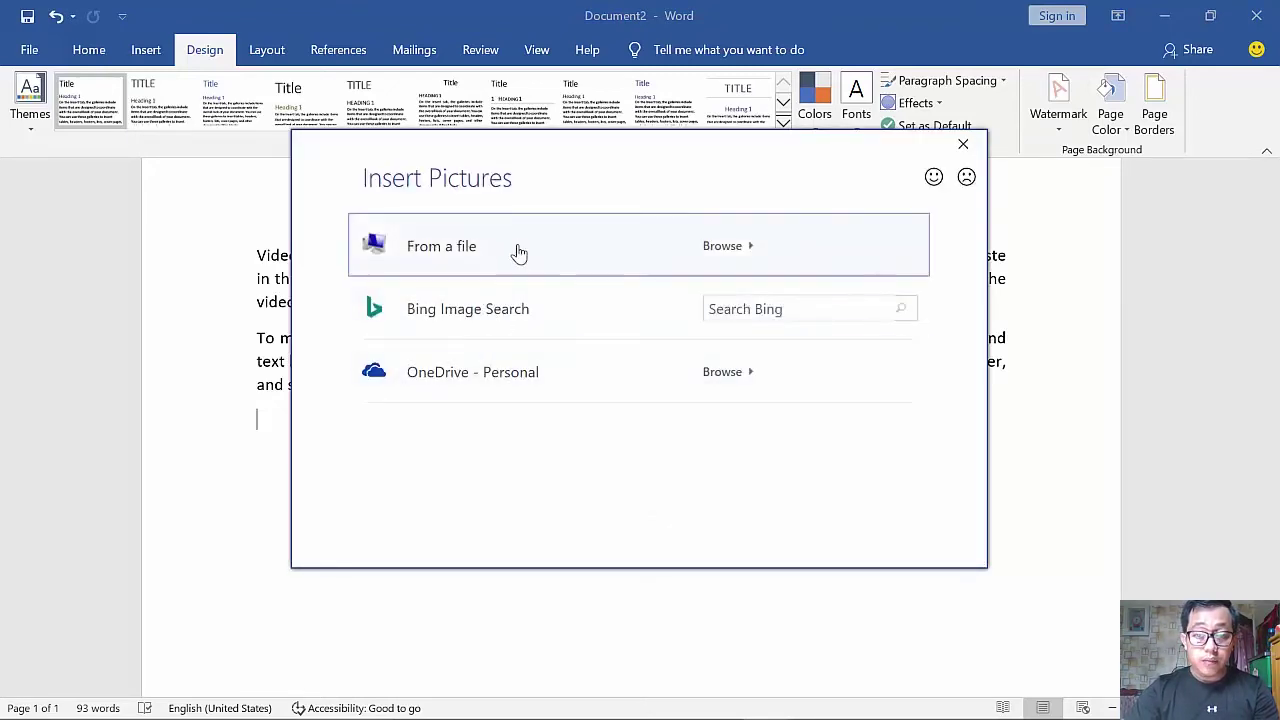
left_click(517, 250)
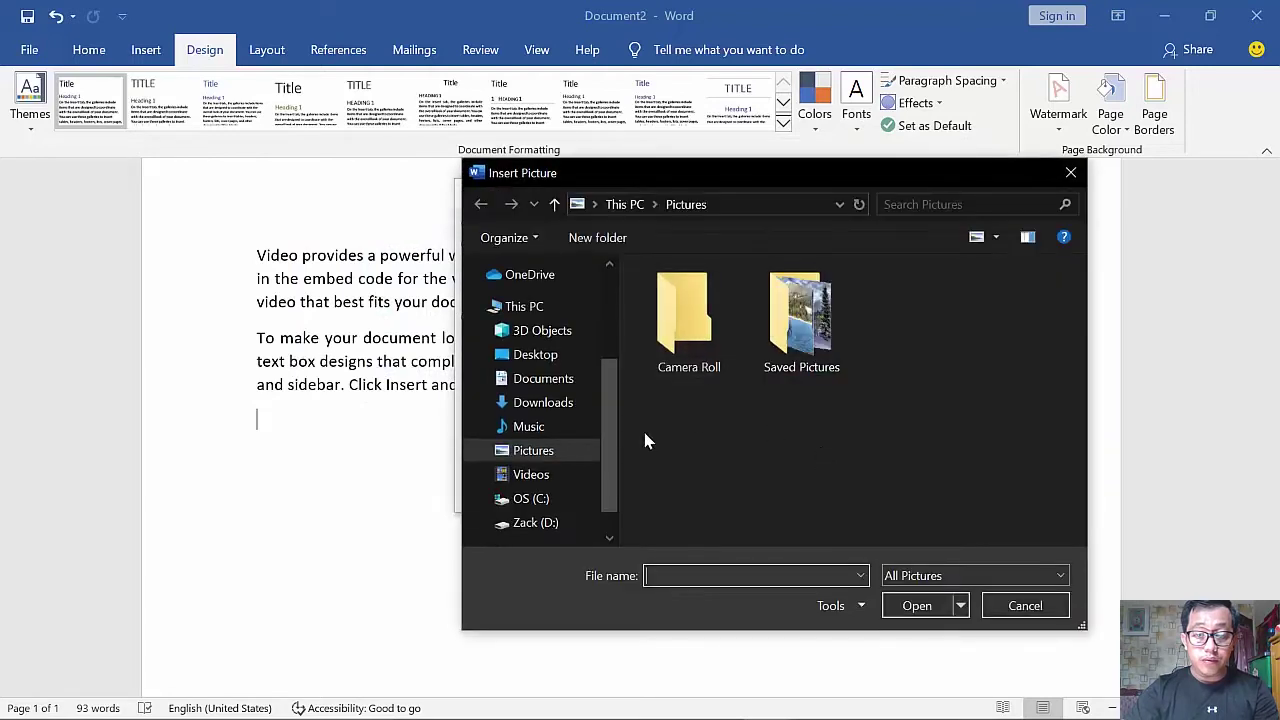
left_click(567, 522)
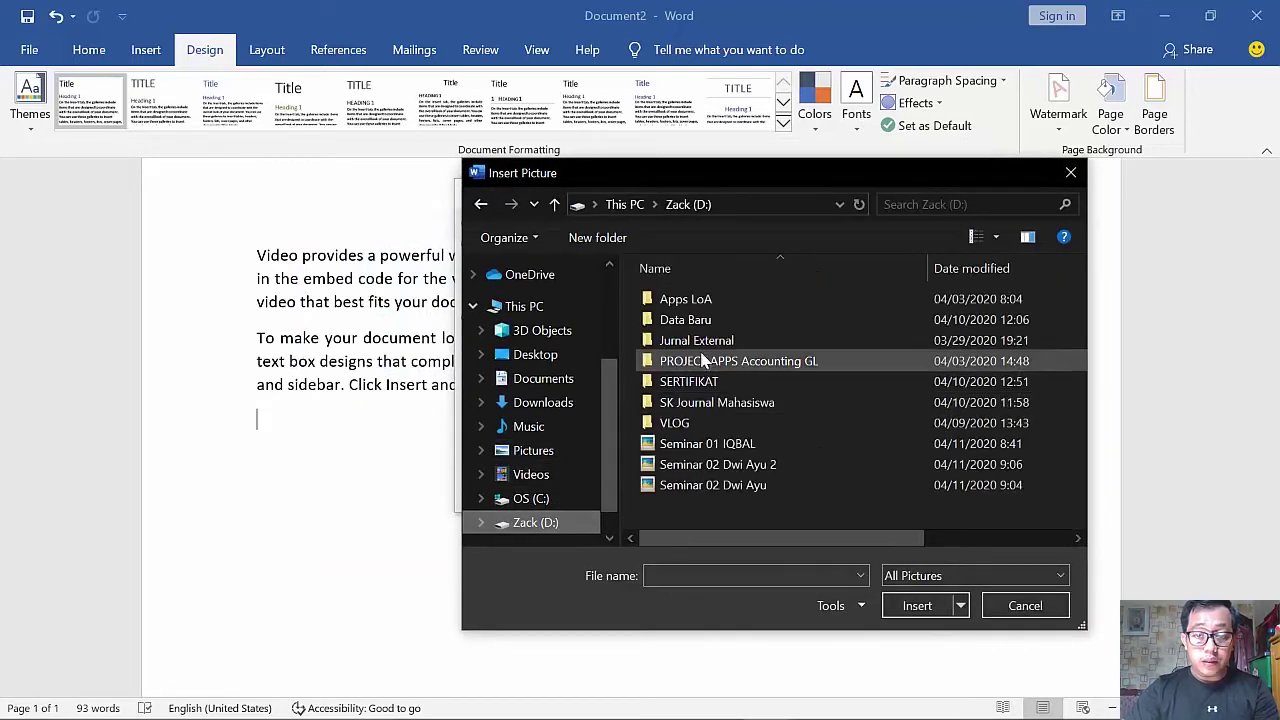
double_click(700, 320)
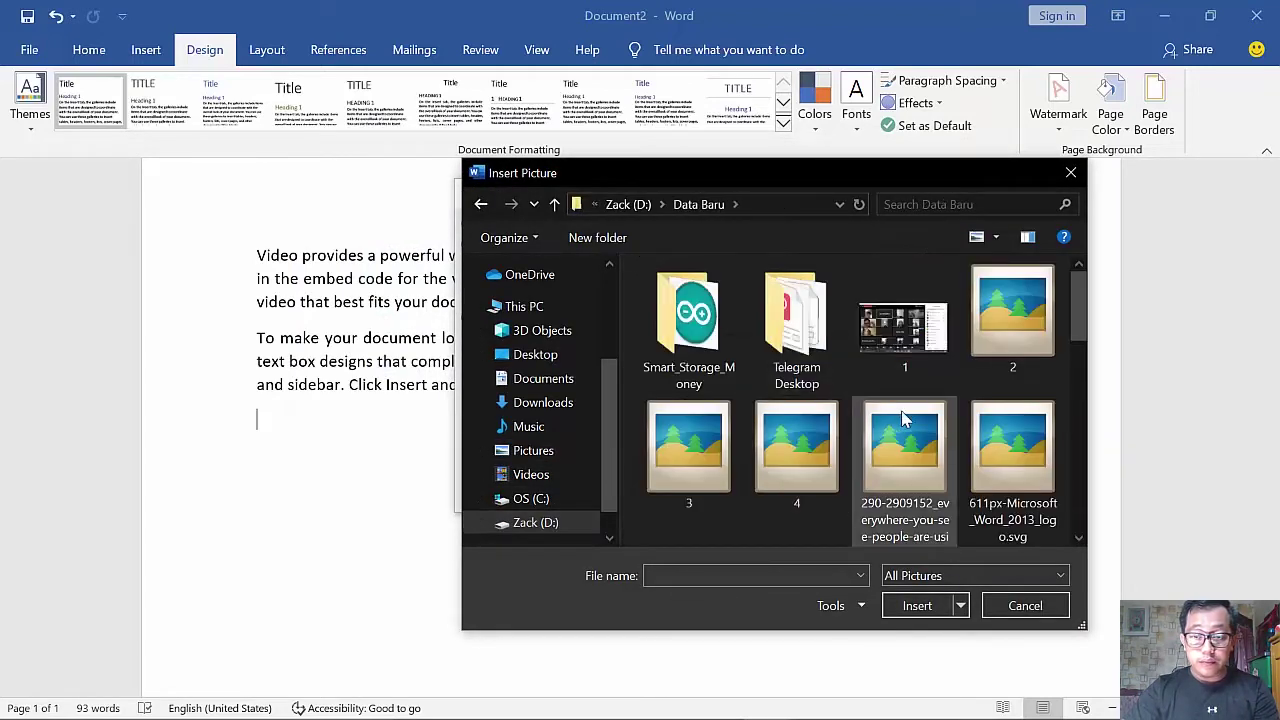
scroll(960, 470, "down", 5)
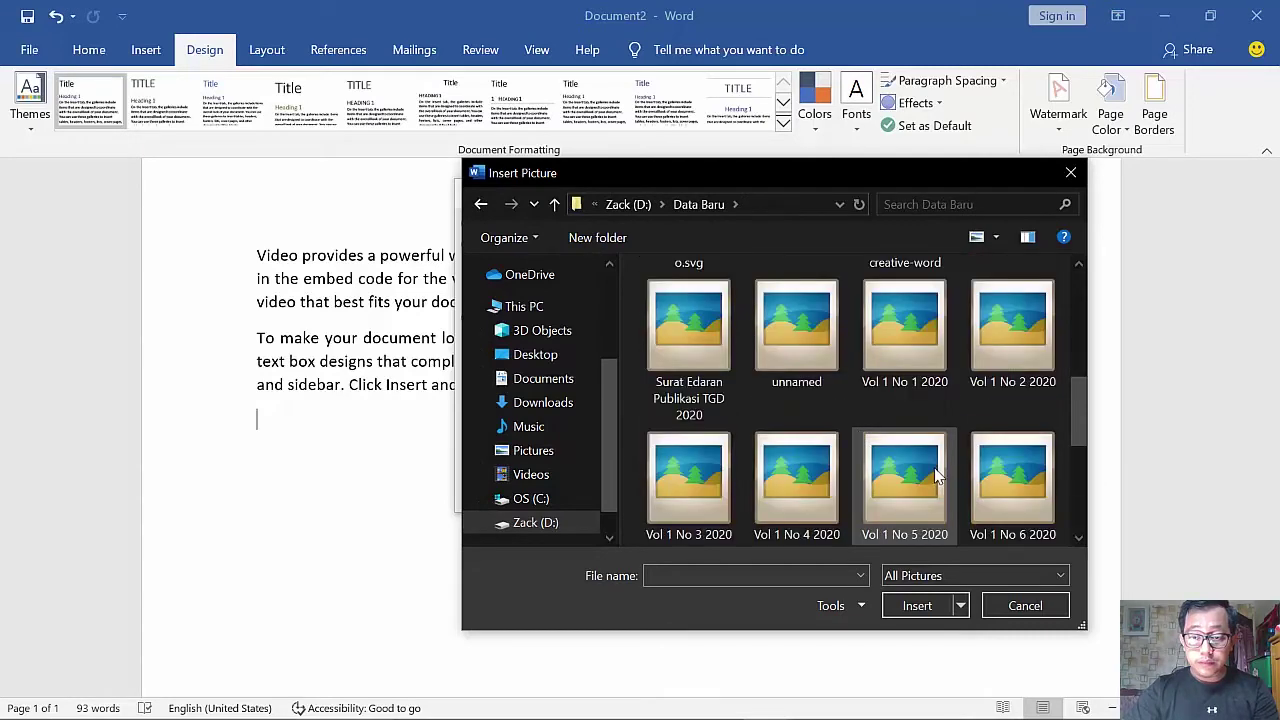
double_click(940, 383)
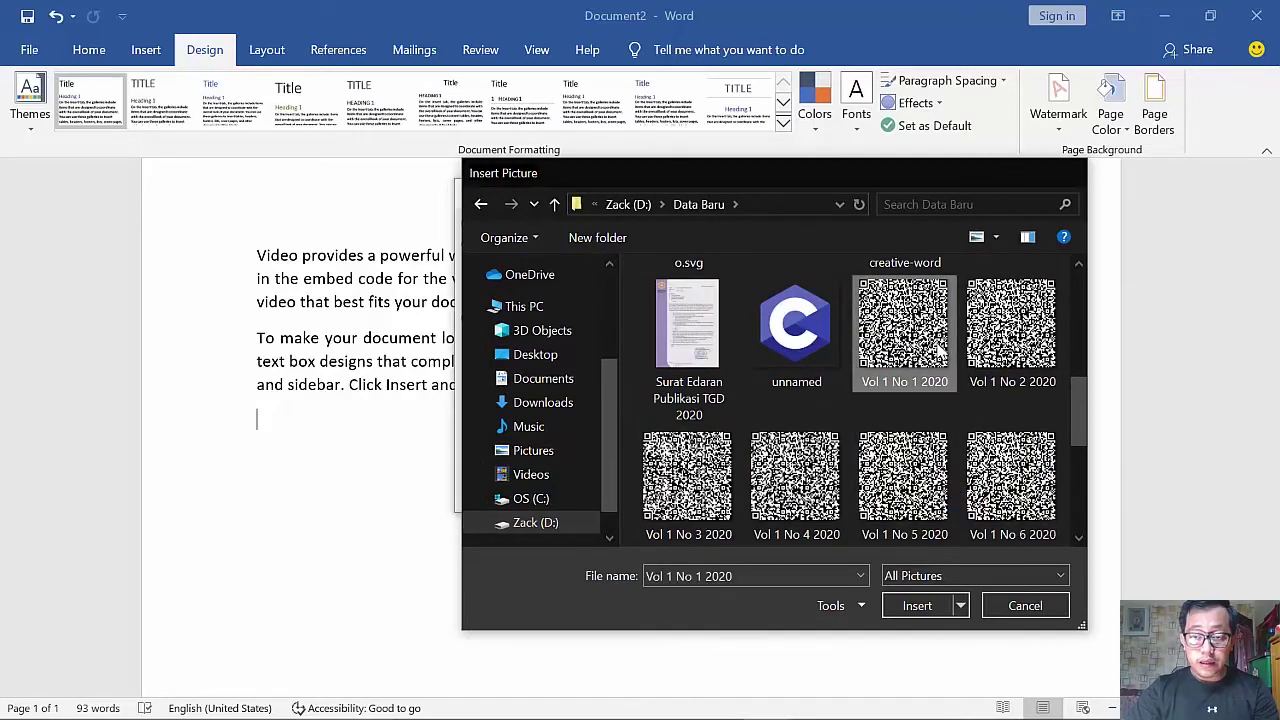
- Keep the scale at Auto, apply the picture watermark, and close the dialog
left_click(662, 295)
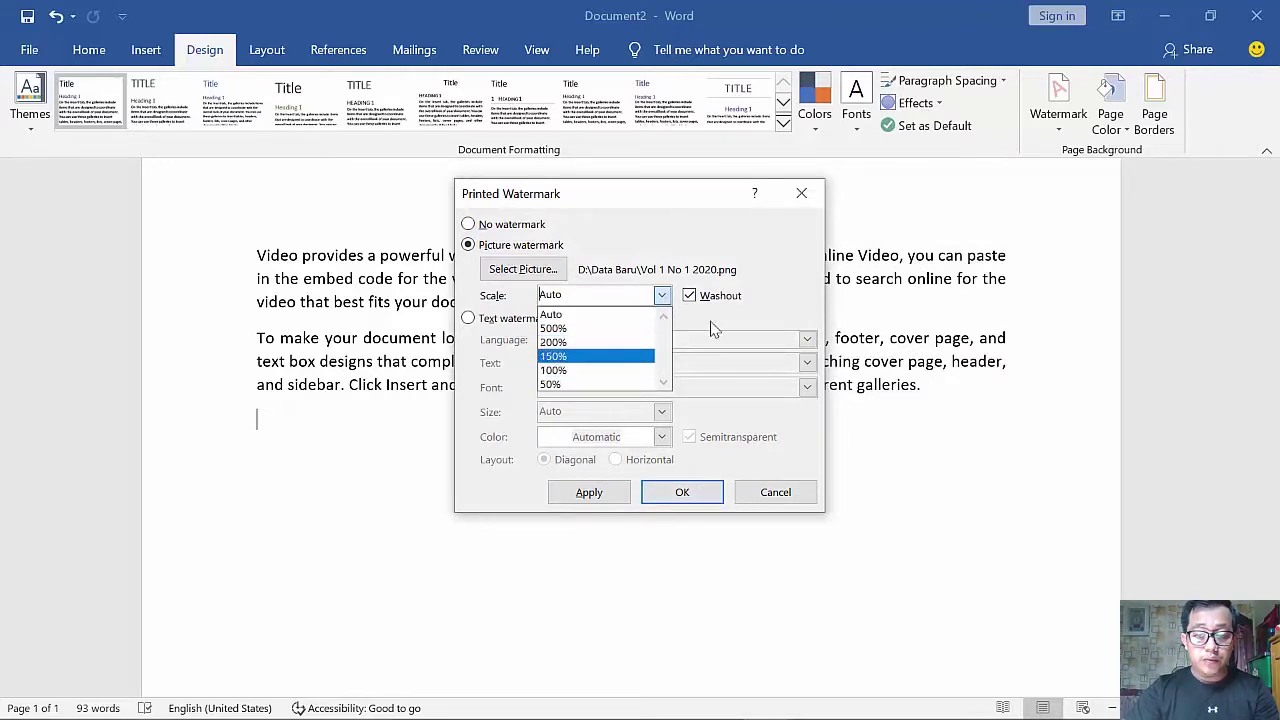
left_click(780, 302)
left_click(500, 320)
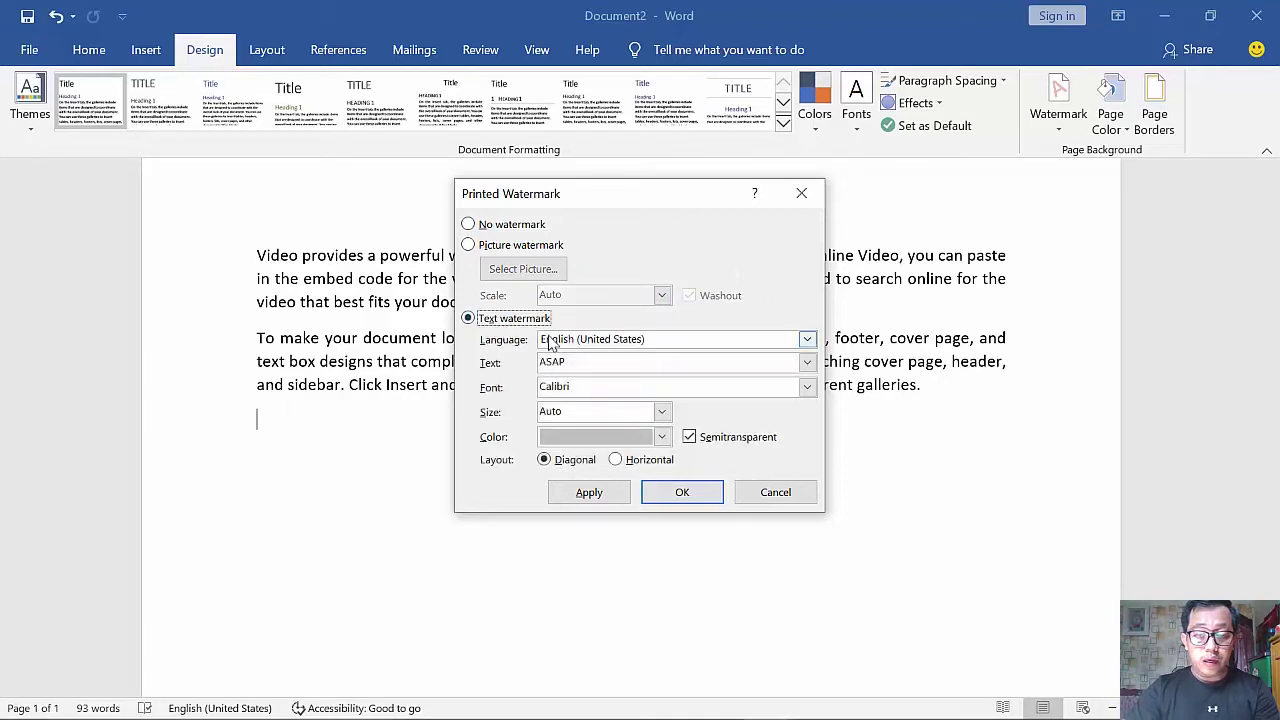
left_click(546, 247)
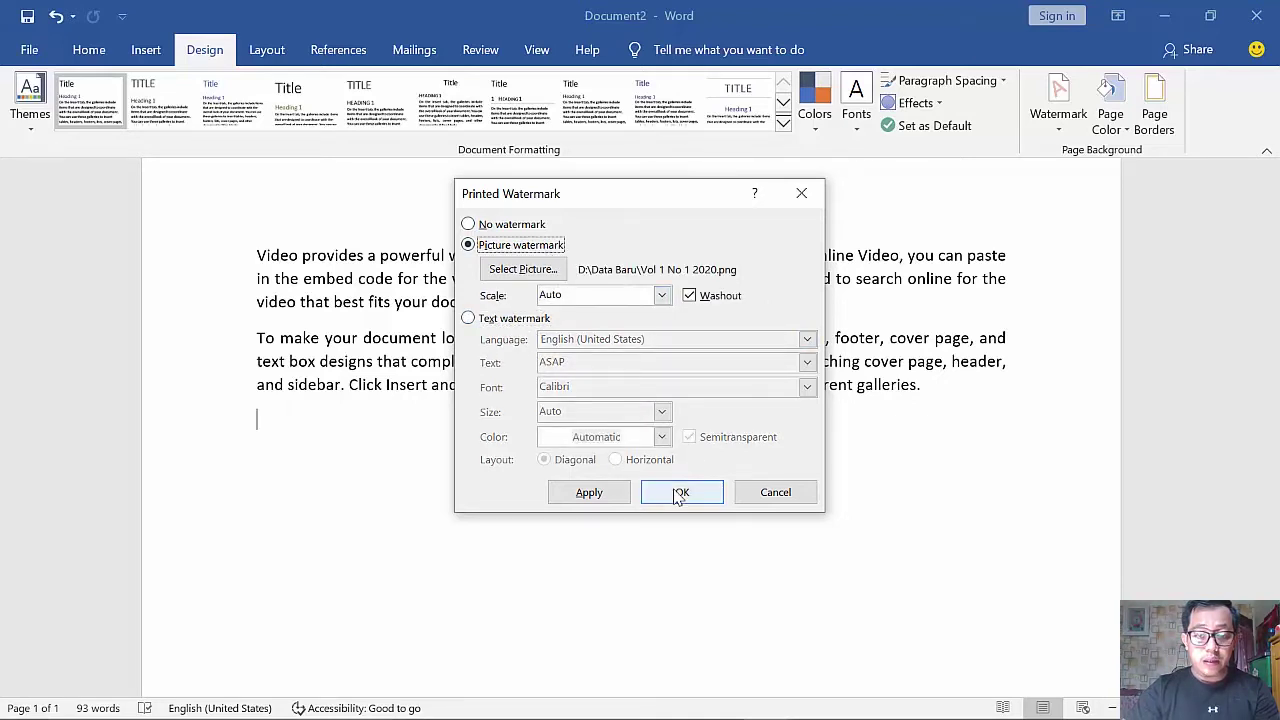
left_click(587, 492)
left_click_drag(703, 200, 924, 420)
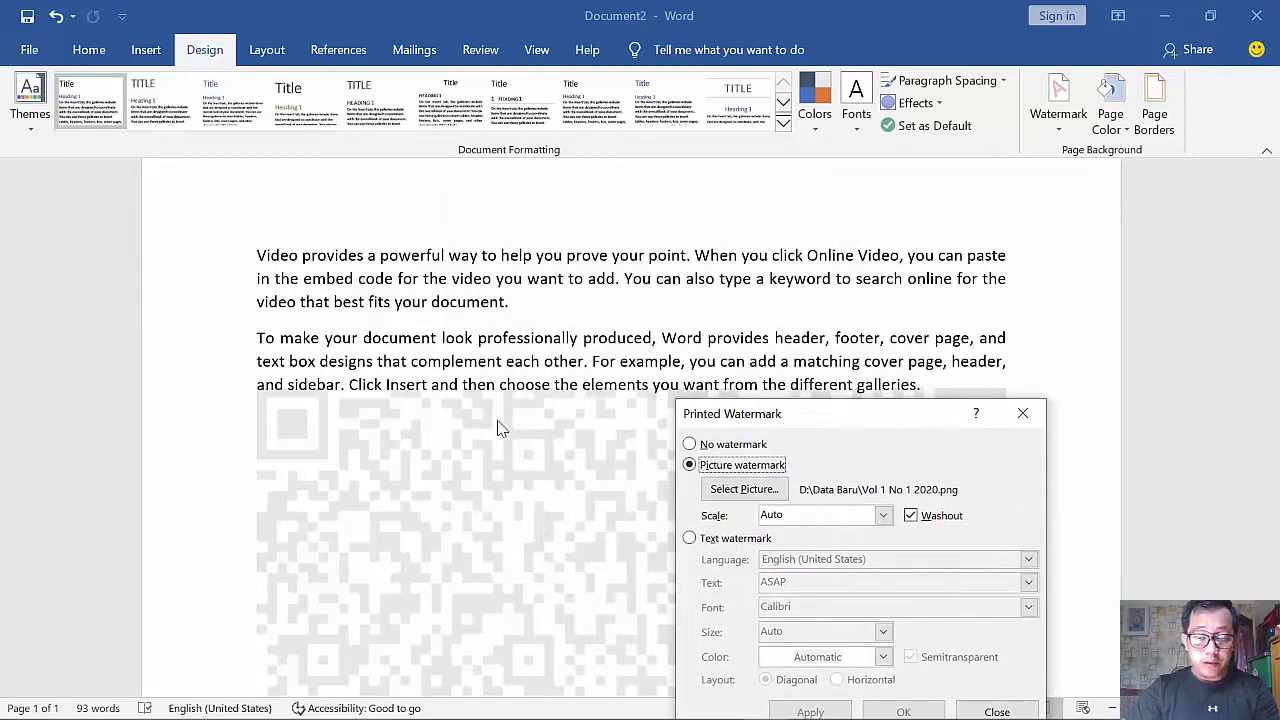
left_click_drag(906, 415, 971, 293)
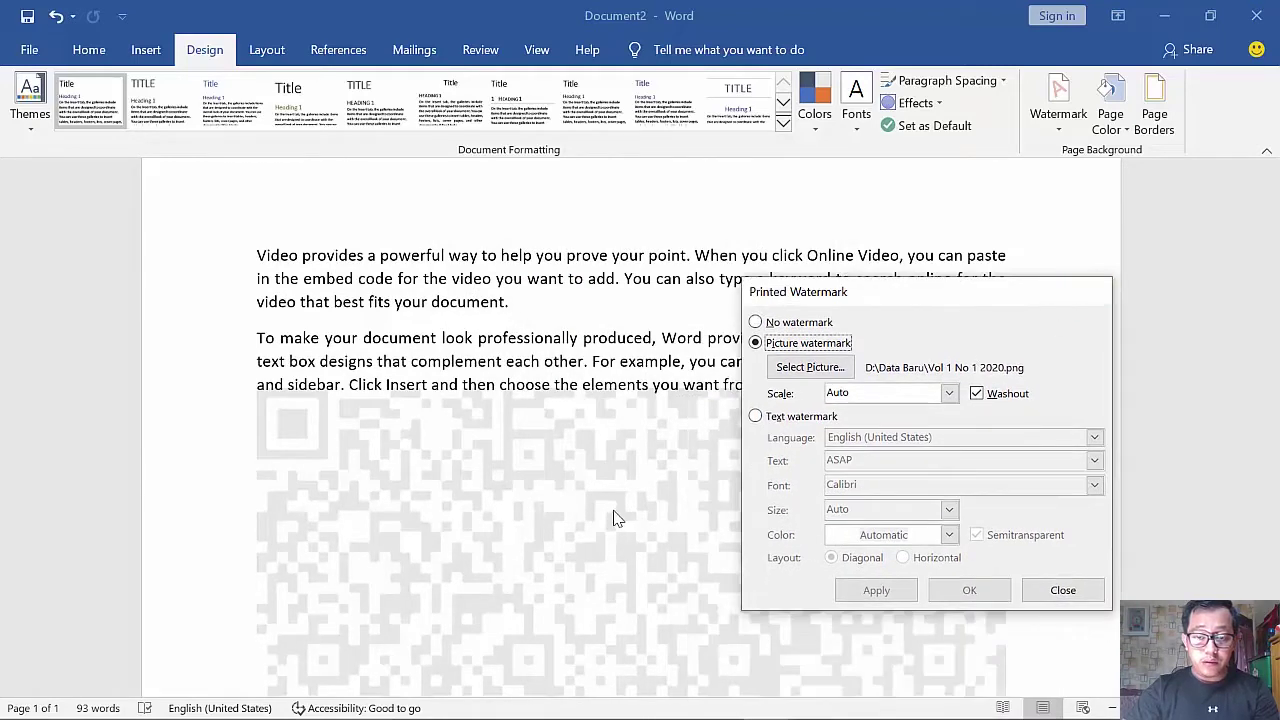
key("Escape")
scroll(726, 451, "down", 5)
scroll(651, 366, "up", 5)
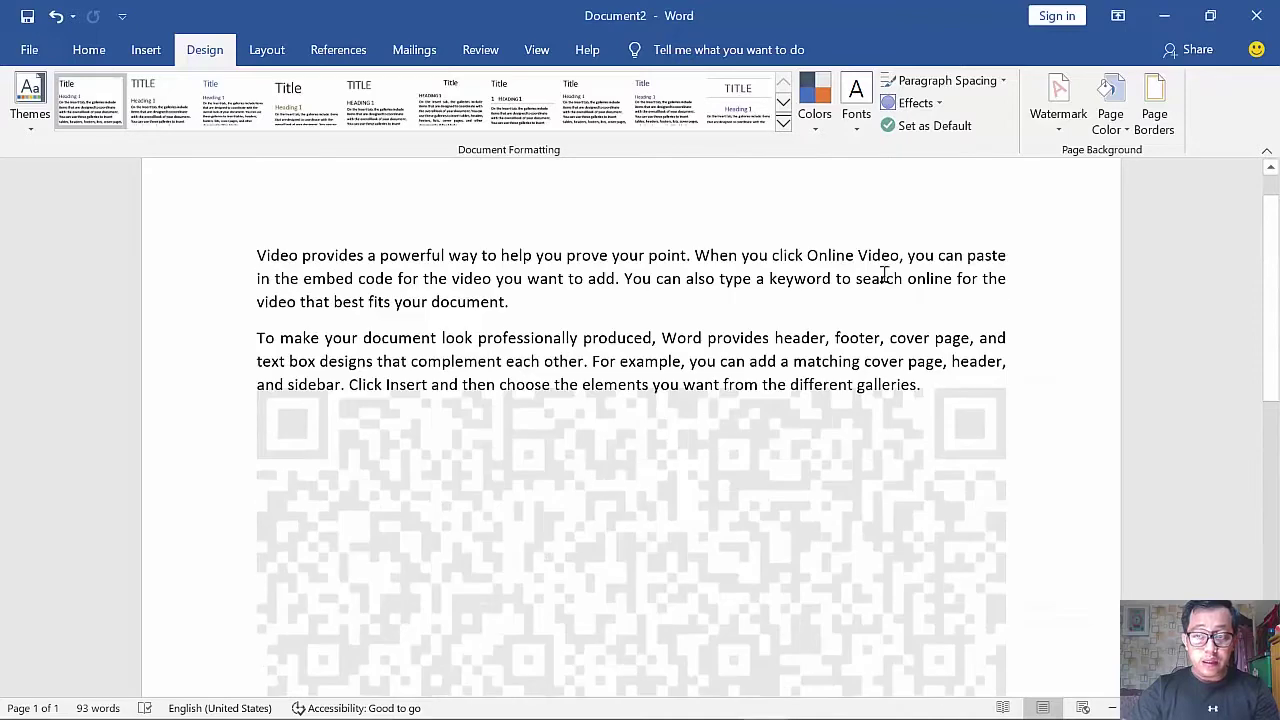
- Undo the picture watermark and switch Custom Watermark to Text watermark
key("ctrl+z")
left_click(1058, 110)
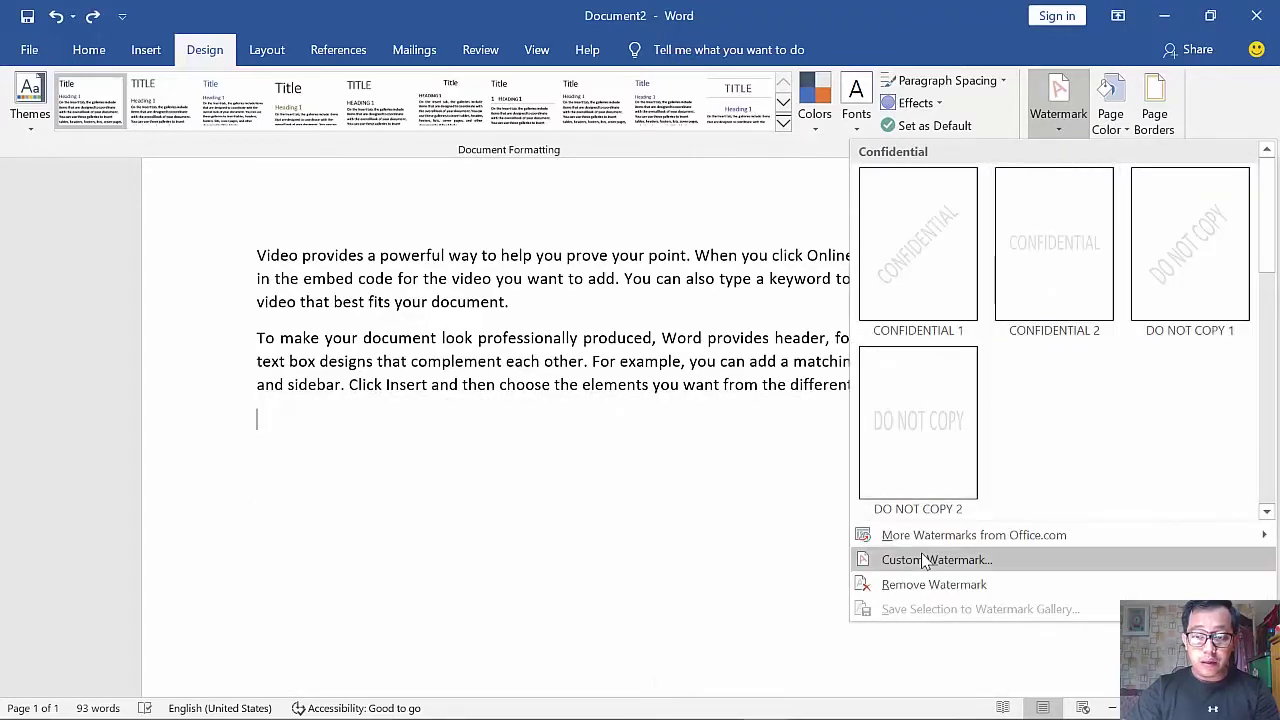
left_click(922, 563)
key("alt+x")
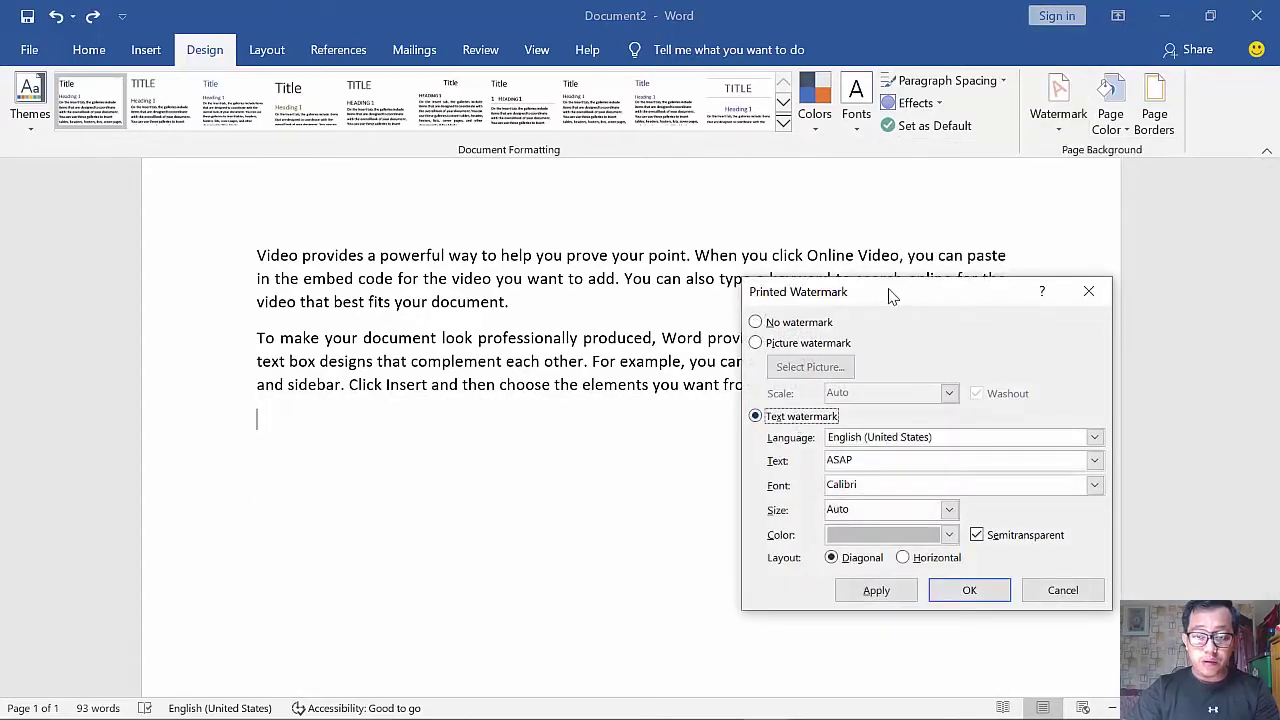
left_click_drag(892, 296, 868, 239)
- Enter the author's name as watermark text, keep grey and Diagonal, and apply it
double_click(857, 409)
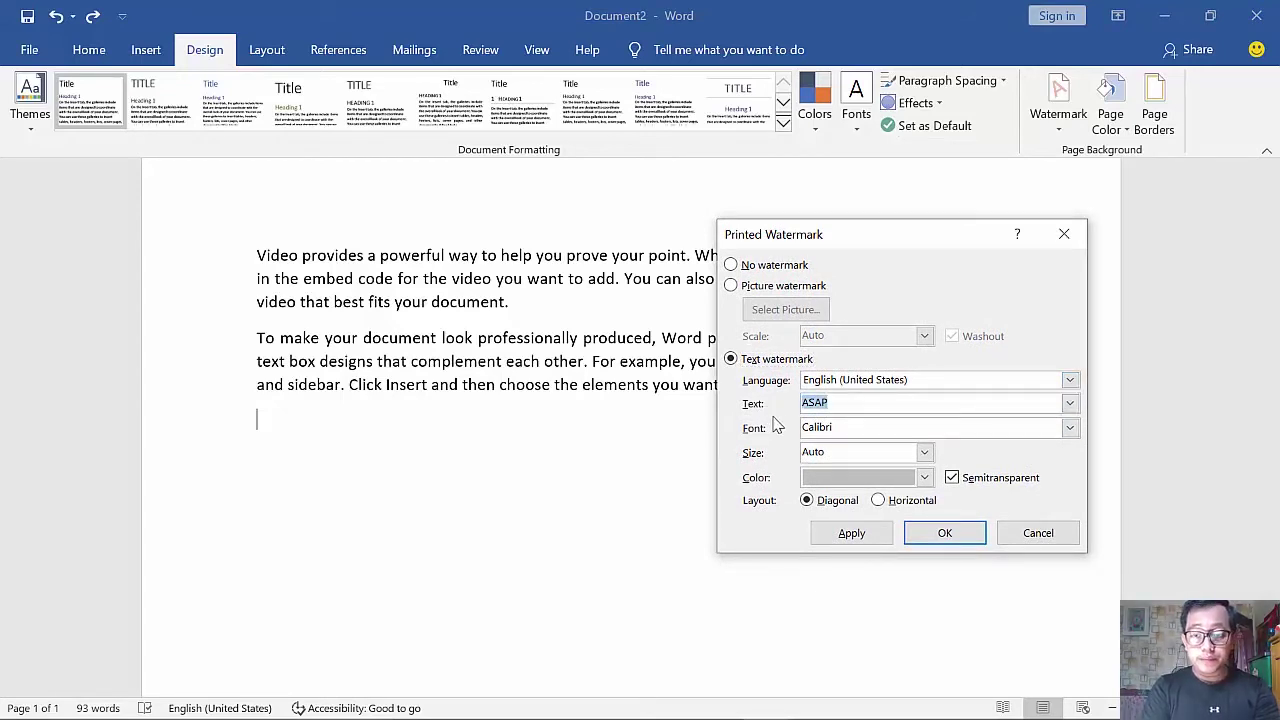
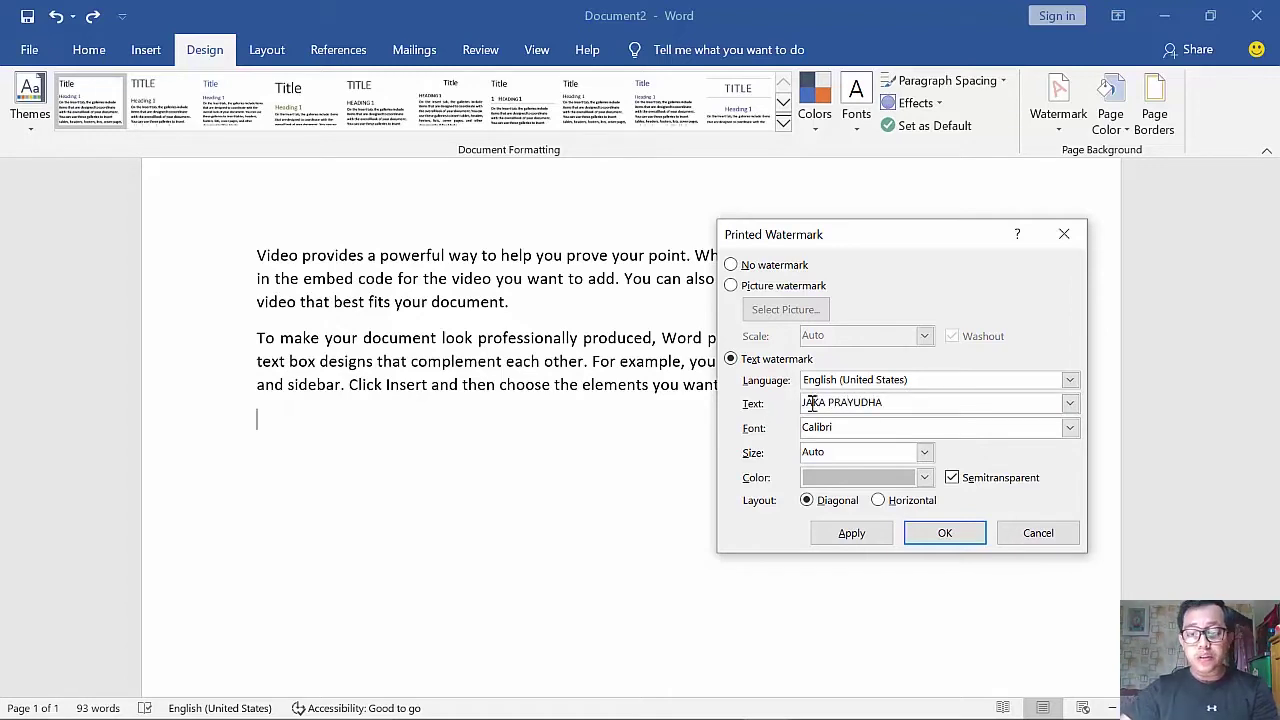
left_click(924, 477)
left_click(924, 477)
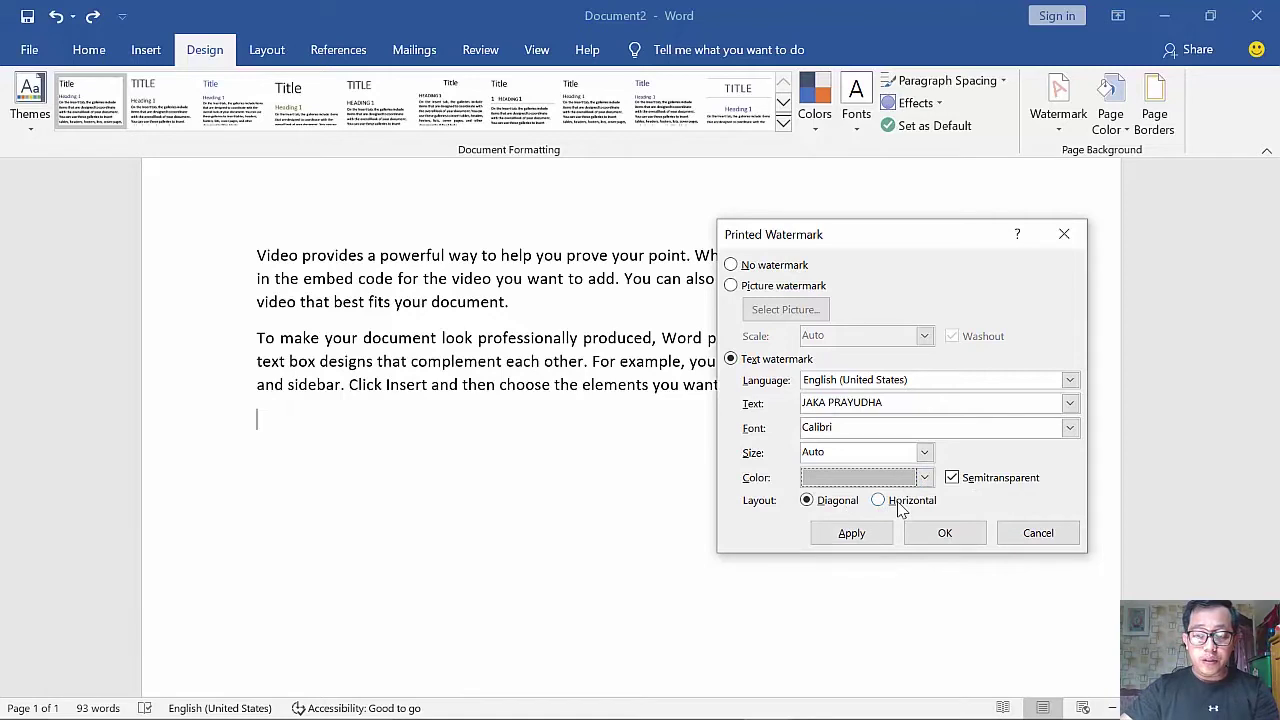
left_click(900, 508)
left_click(826, 503)
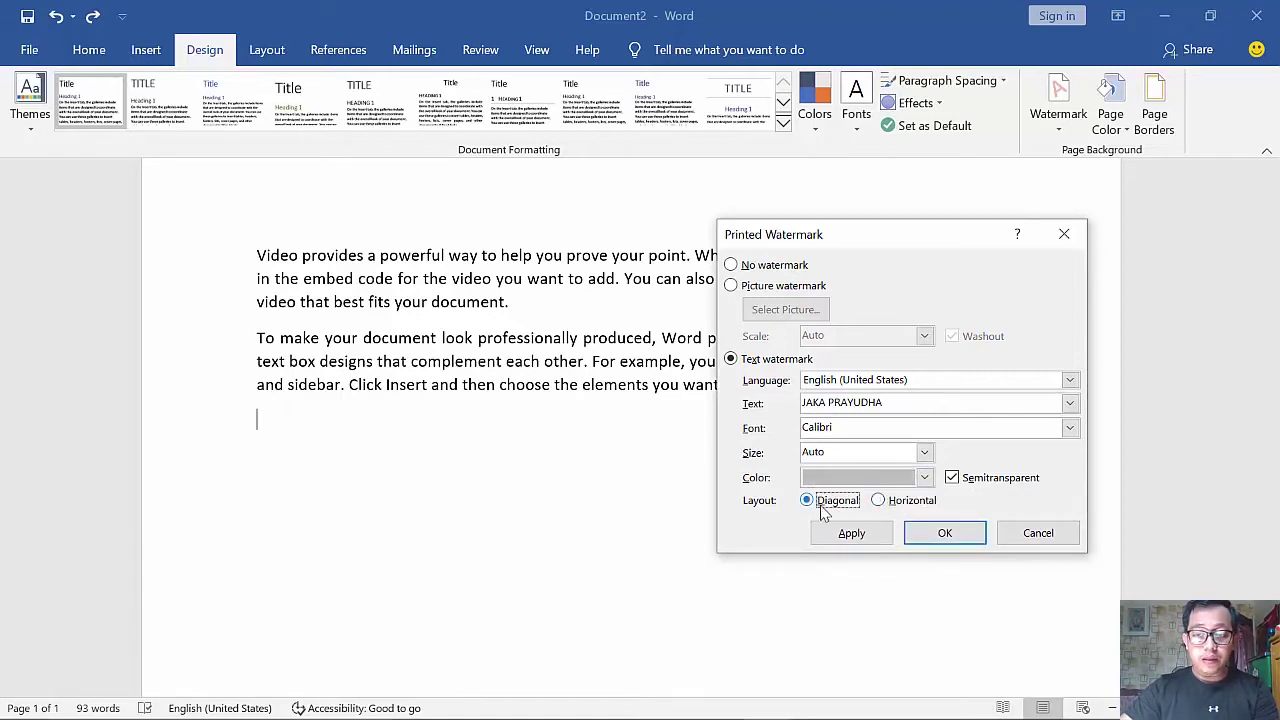
left_click(850, 533)
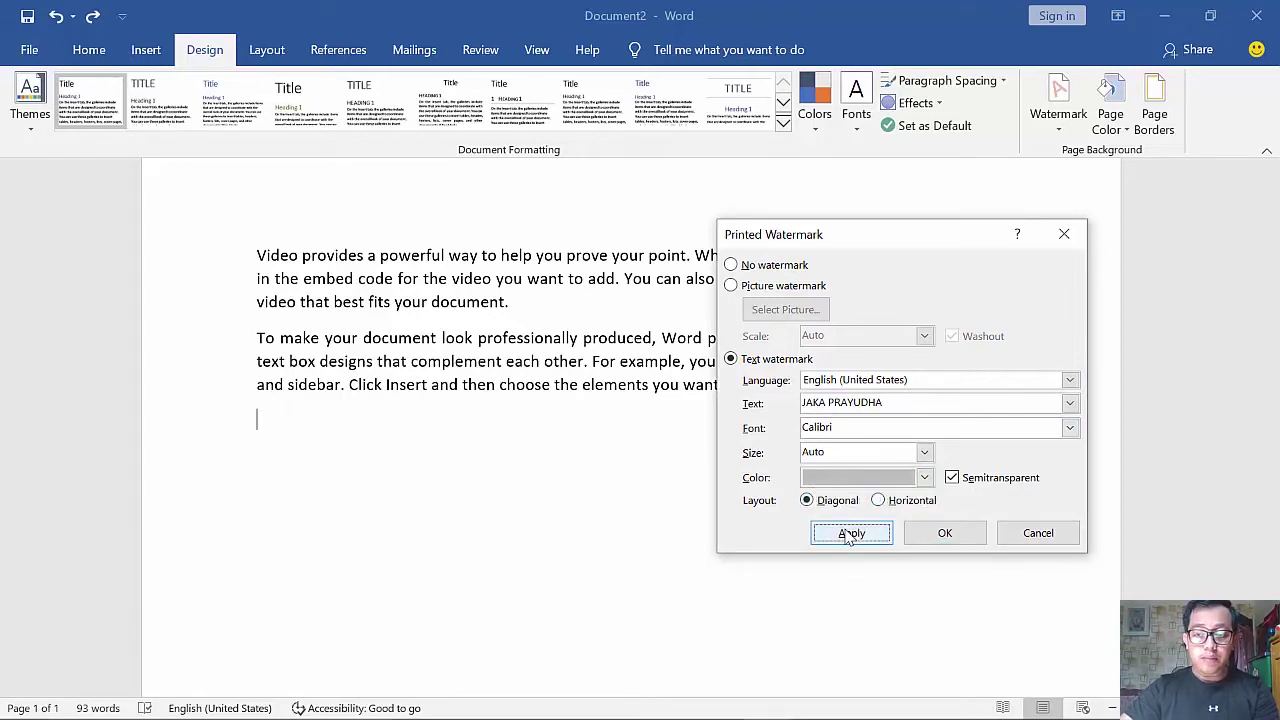
left_click(1025, 533)
scroll(765, 423, "down", 8)
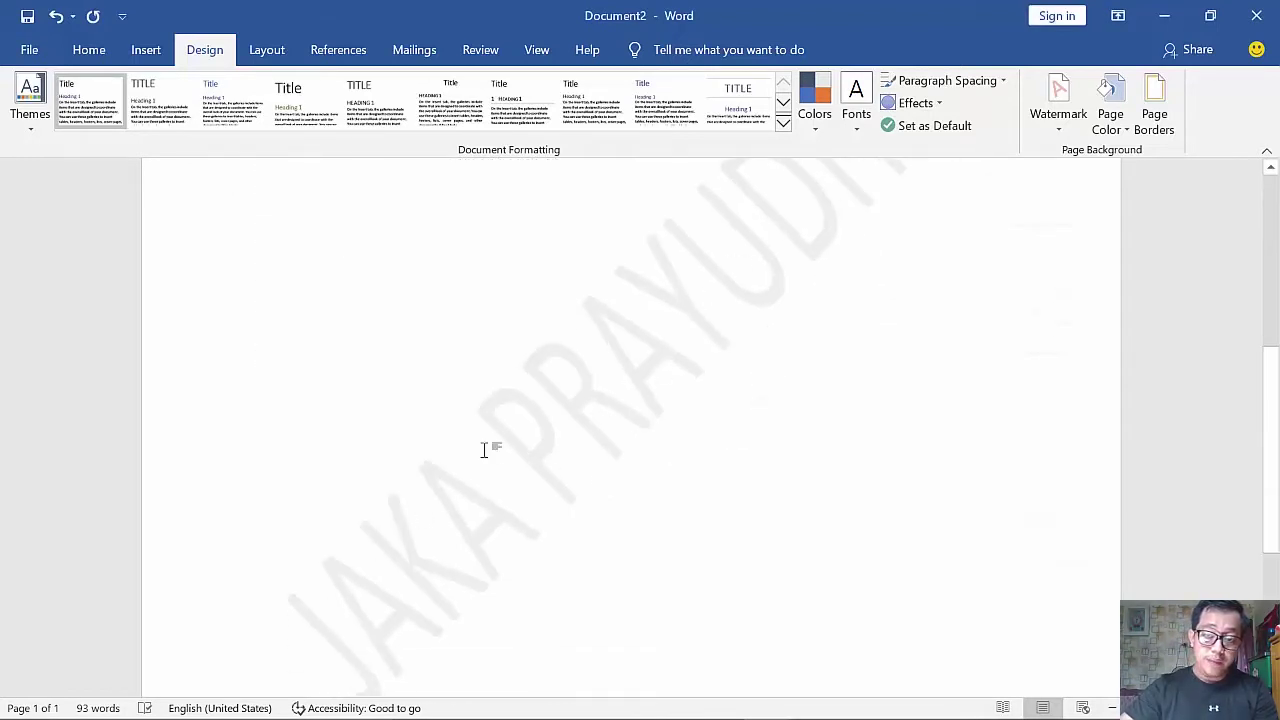
- Change the author's-name watermark layout to Horizontal in Custom Watermark and apply it
left_click(1055, 105)
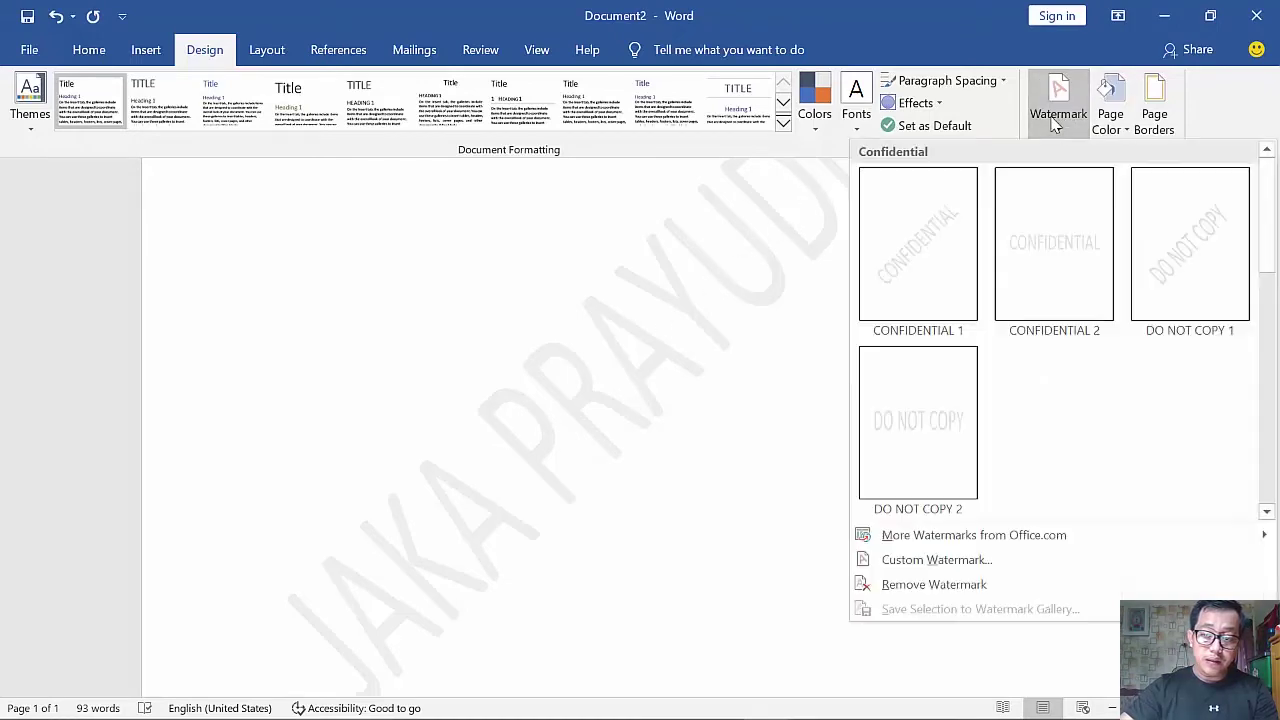
left_click(940, 561)
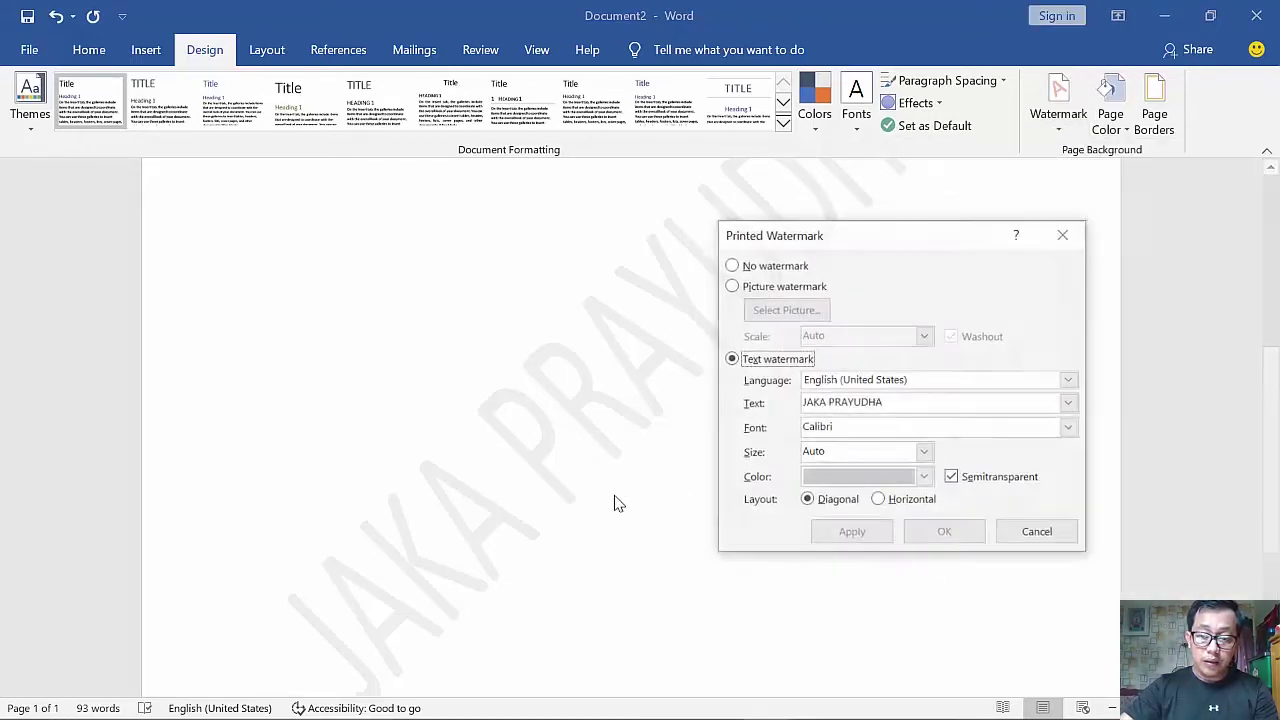
left_click(878, 500)
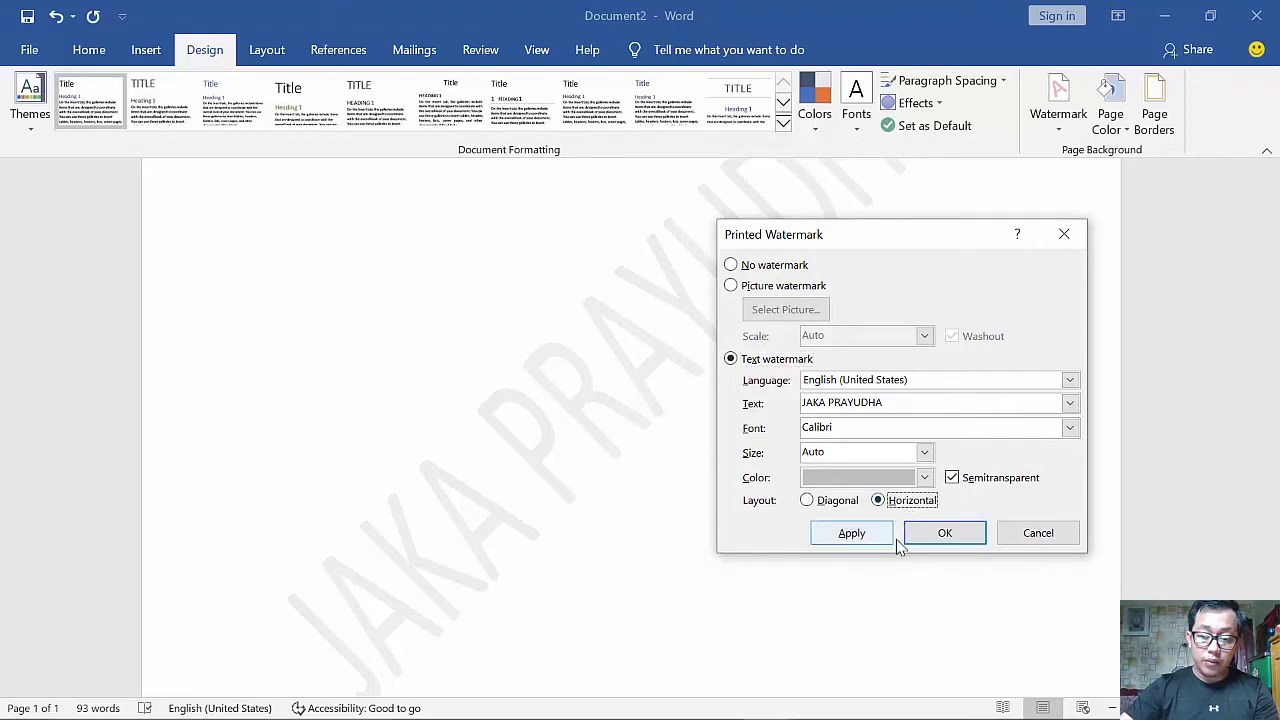
left_click(852, 533)
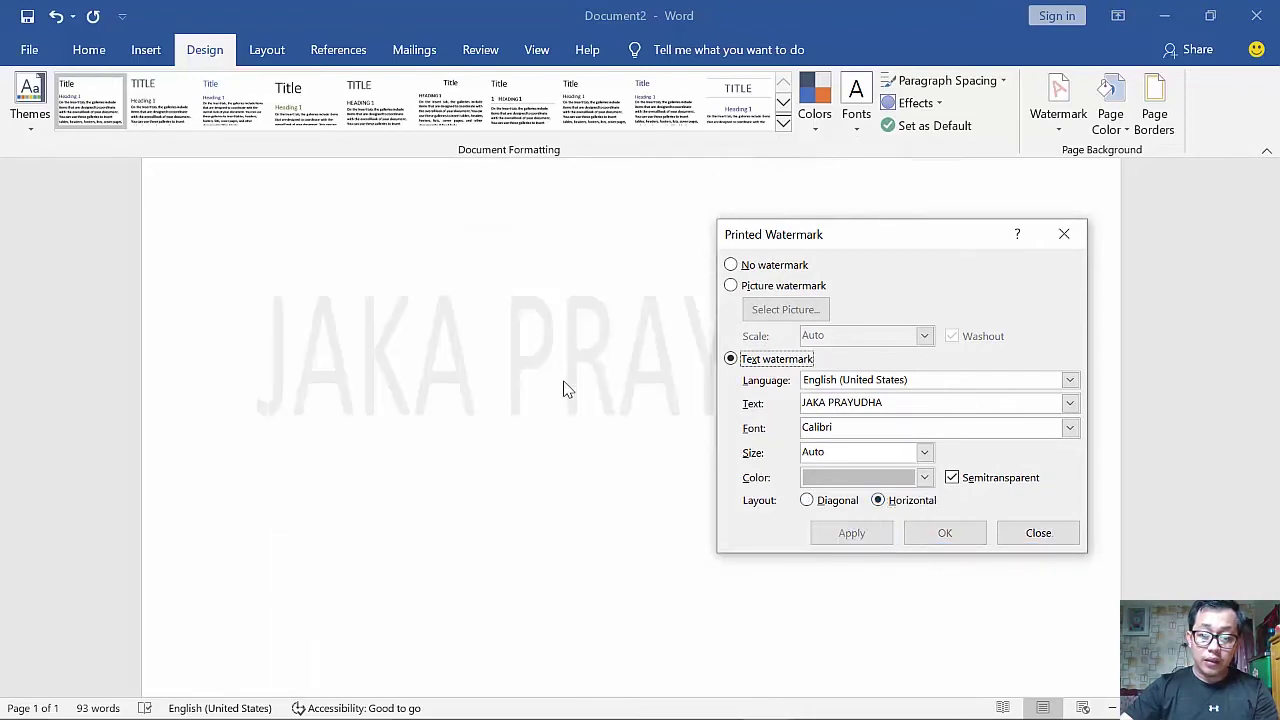
left_click(1030, 531)
scroll(826, 397, "down", 4, "ctrl")
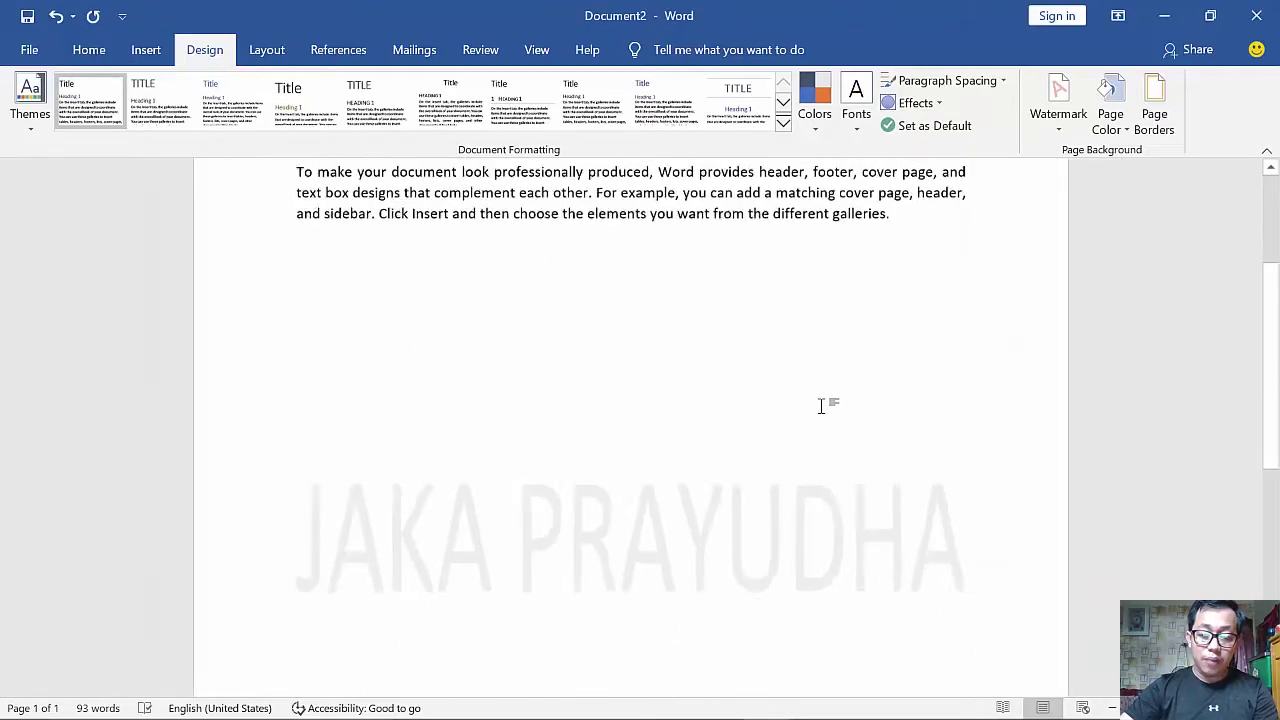
scroll(816, 403, "up", 2)
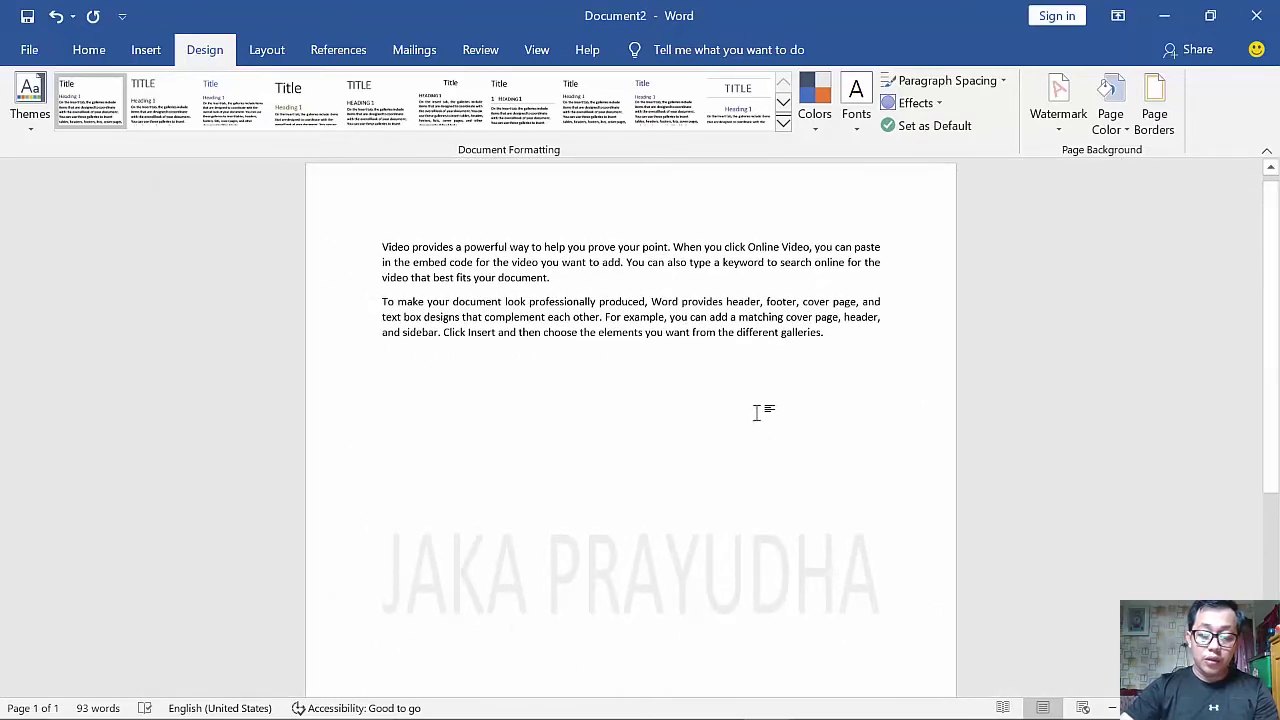
scroll(754, 423, "down", 3)
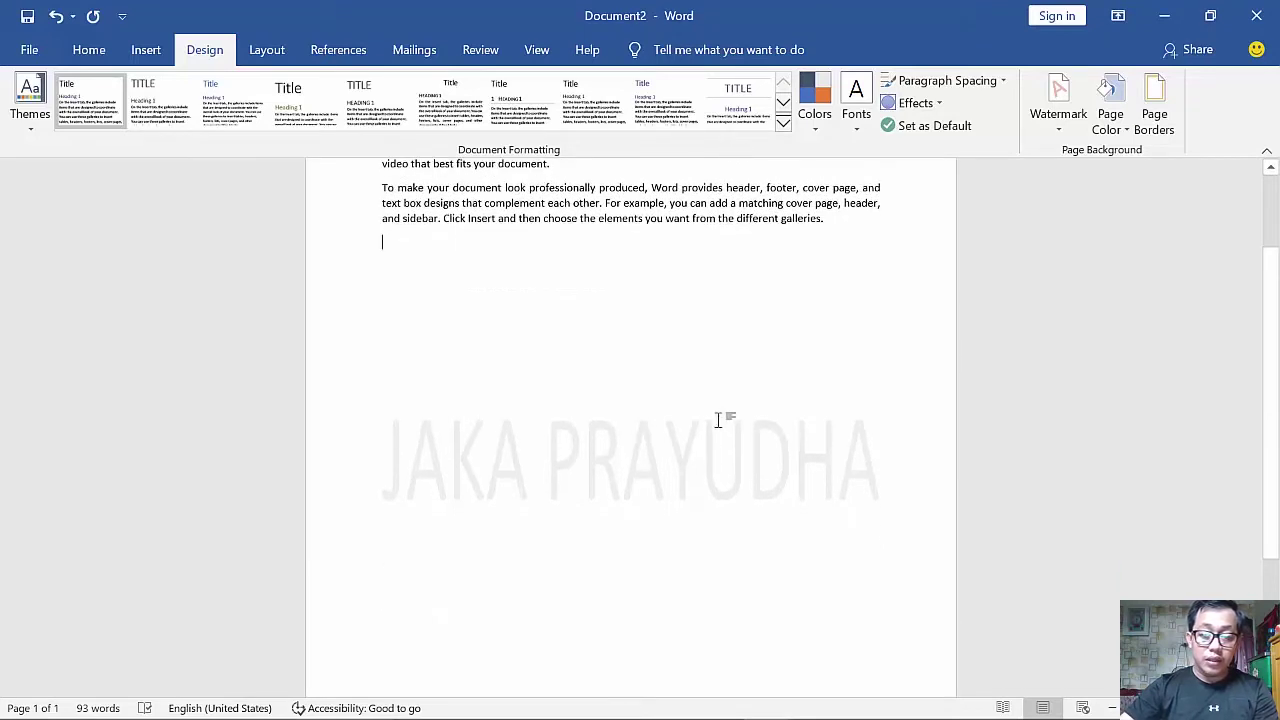
scroll(720, 423, "up", 2)
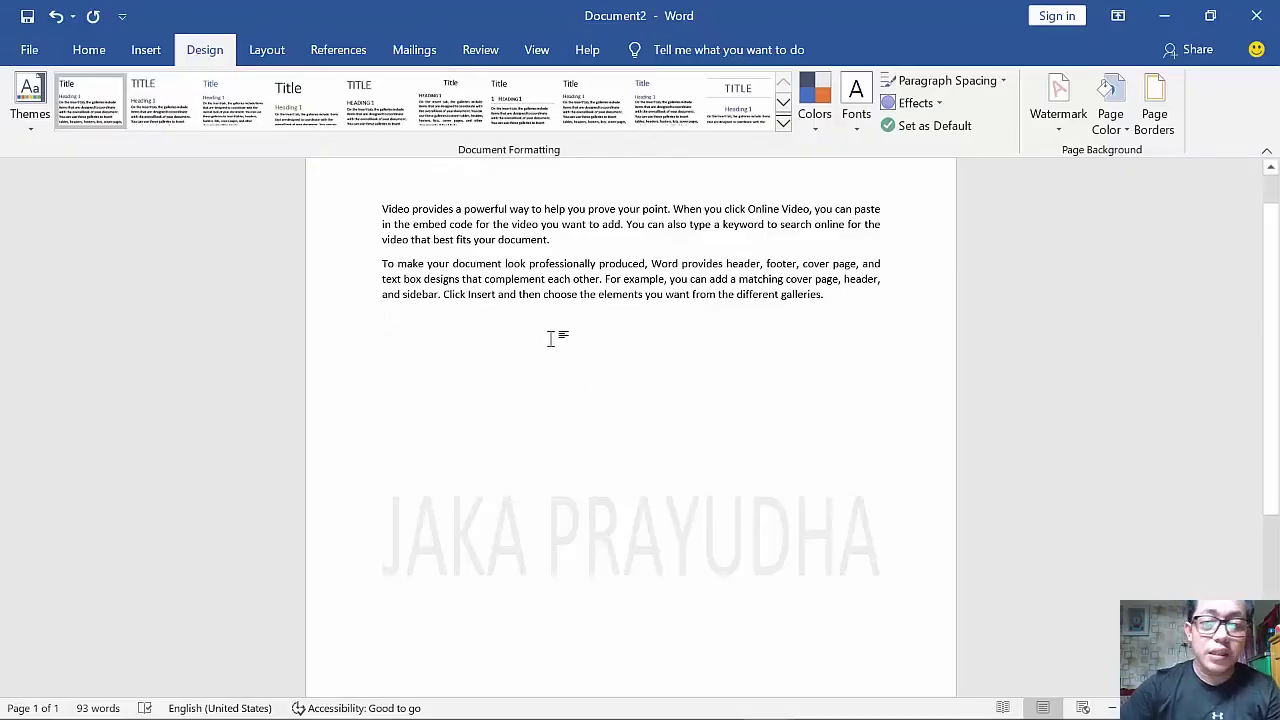
- Select all the document text with Ctrl+A and delete it
key("ctrl+a")
key("Delete")
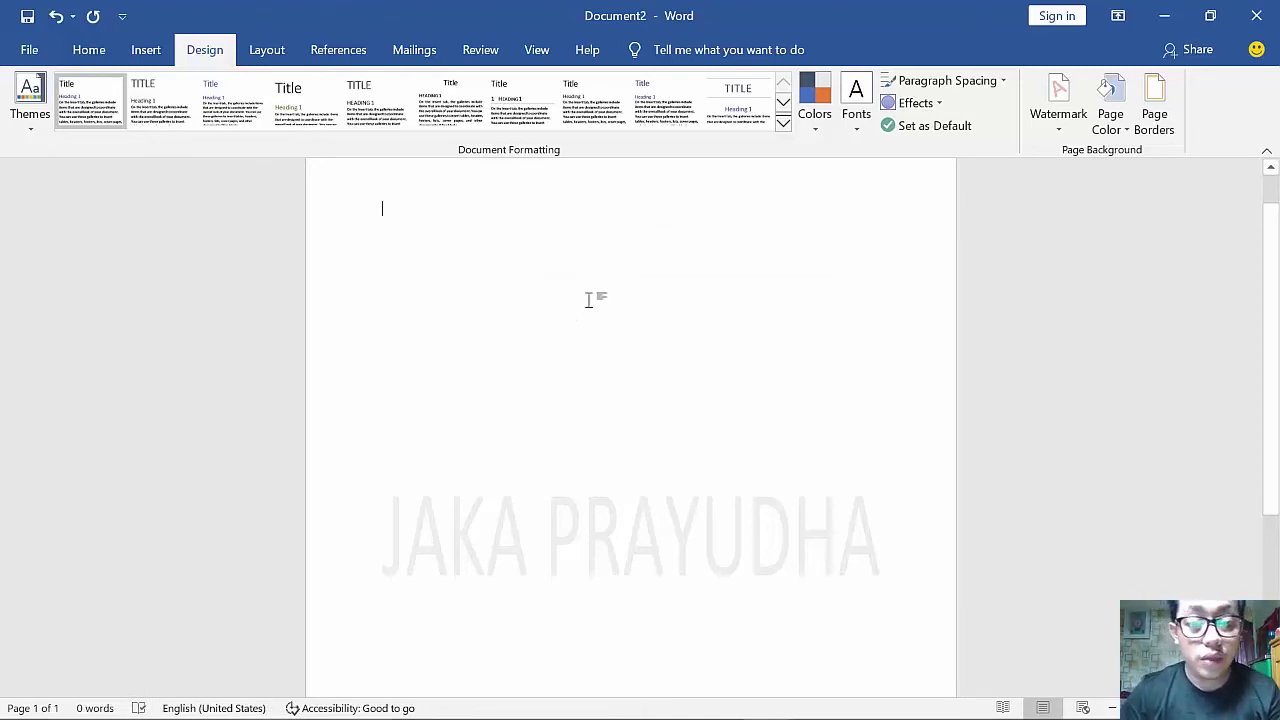
scroll(585, 311, "up", 1)
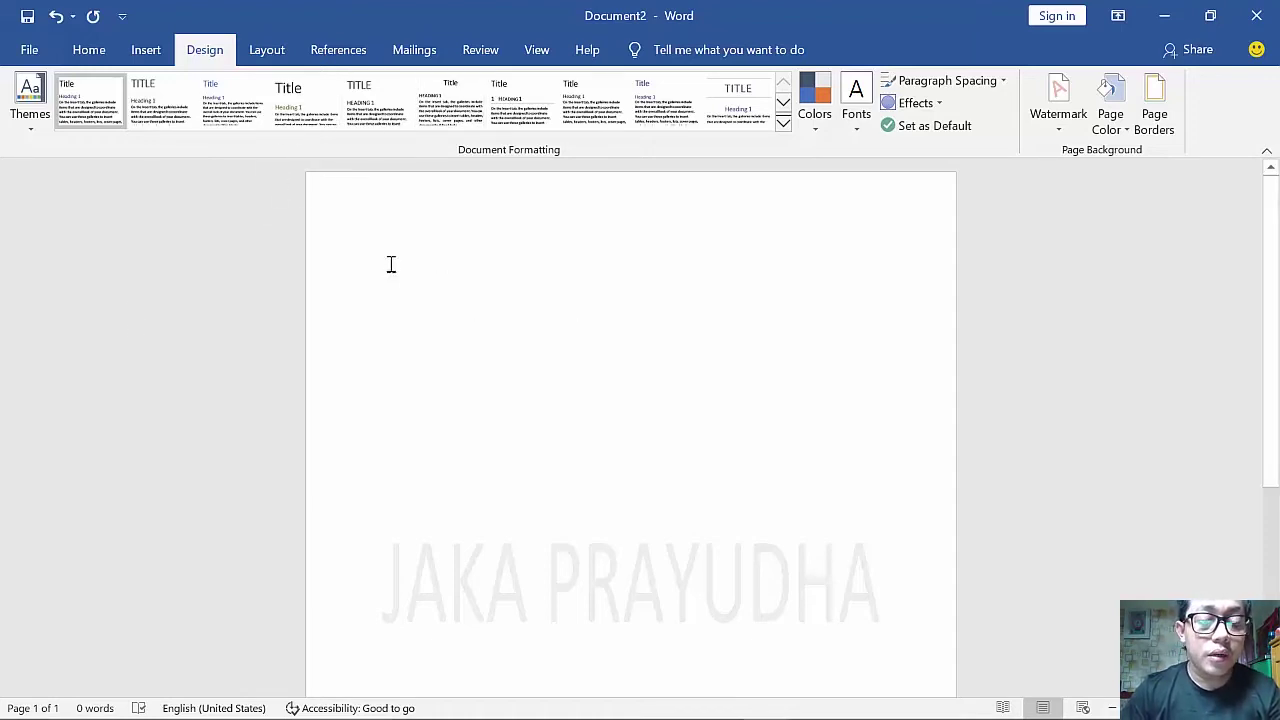
- Launch the Step-by-Step Mail Merge Wizard, advance two steps, and create a new address list
left_click(418, 57)
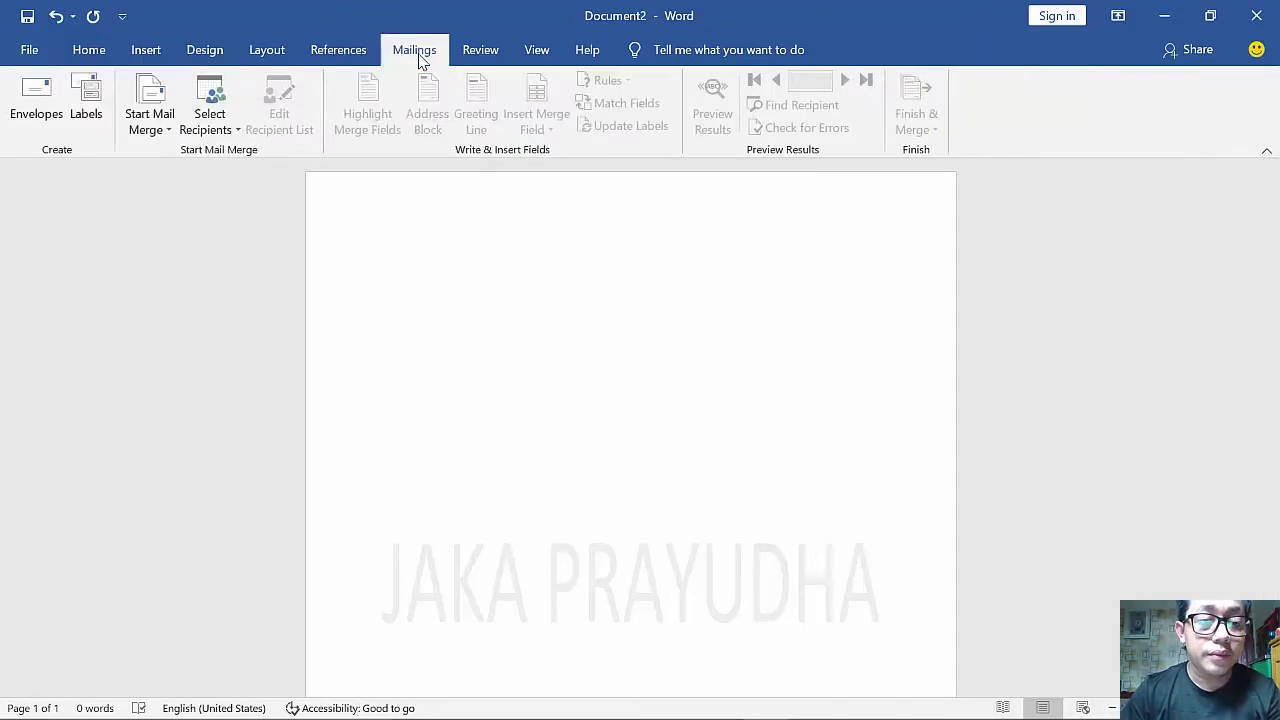
left_click(160, 128)
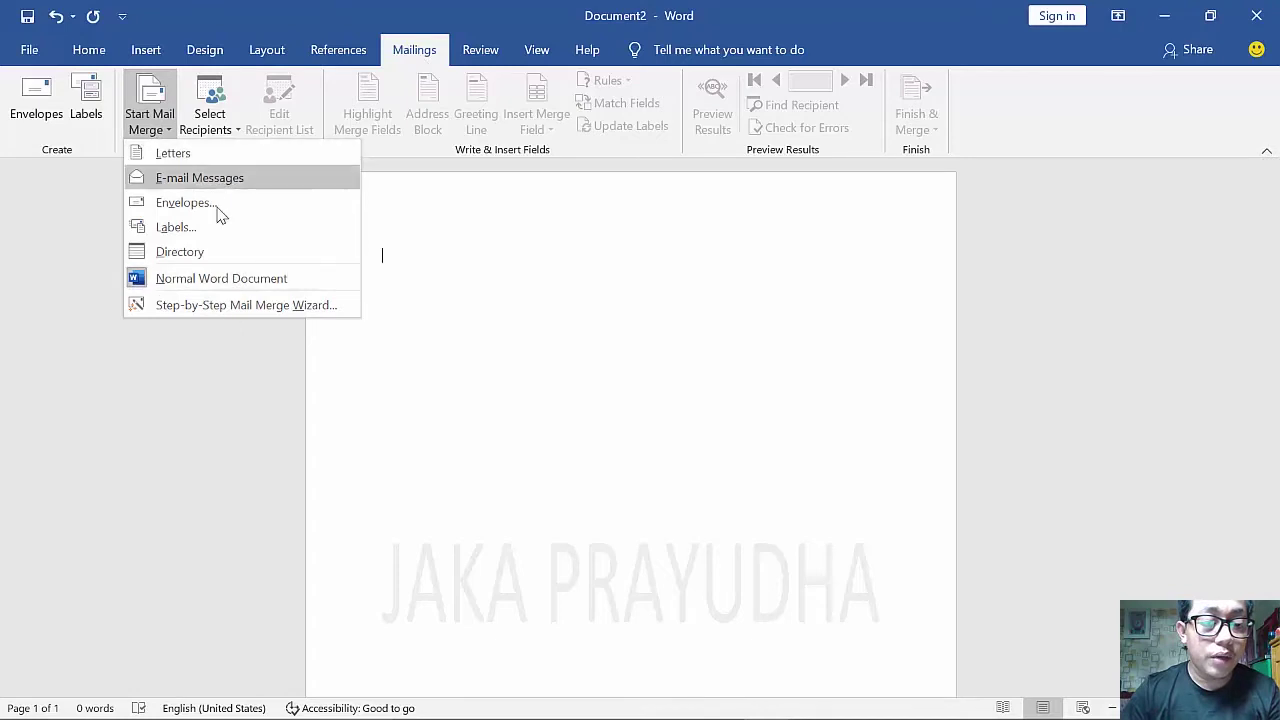
left_click(209, 312)
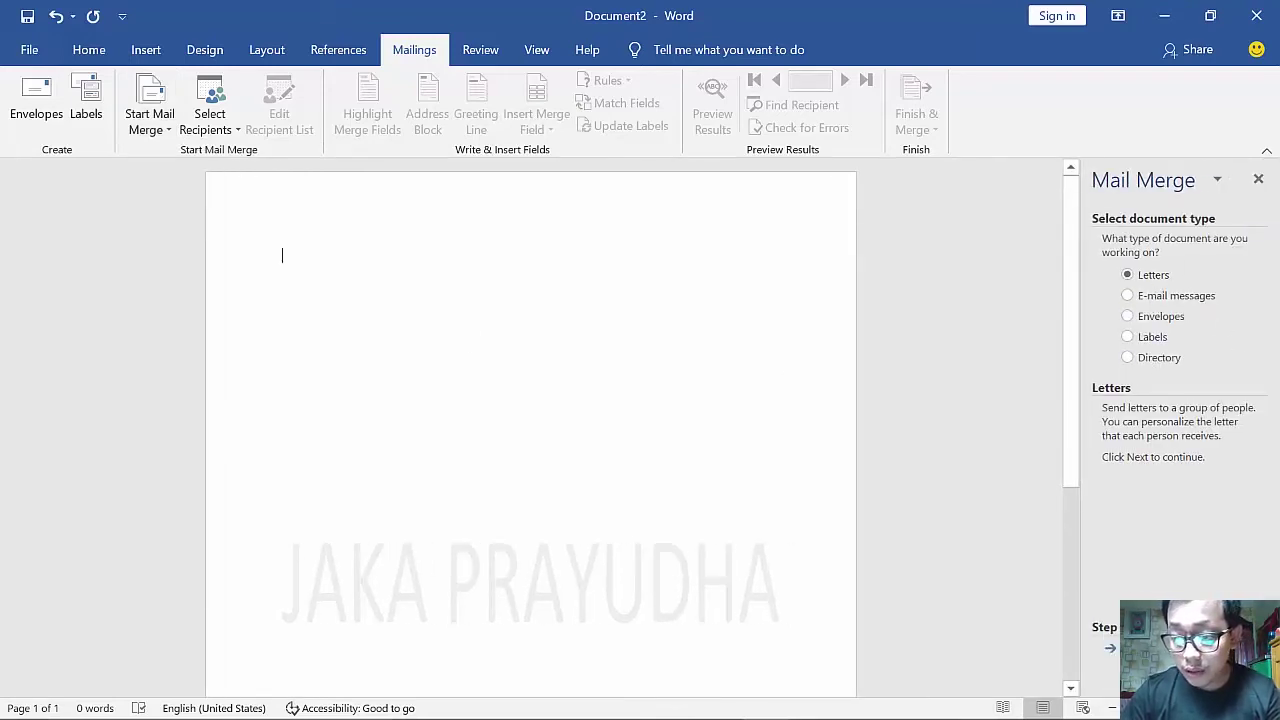
left_click(1160, 648)
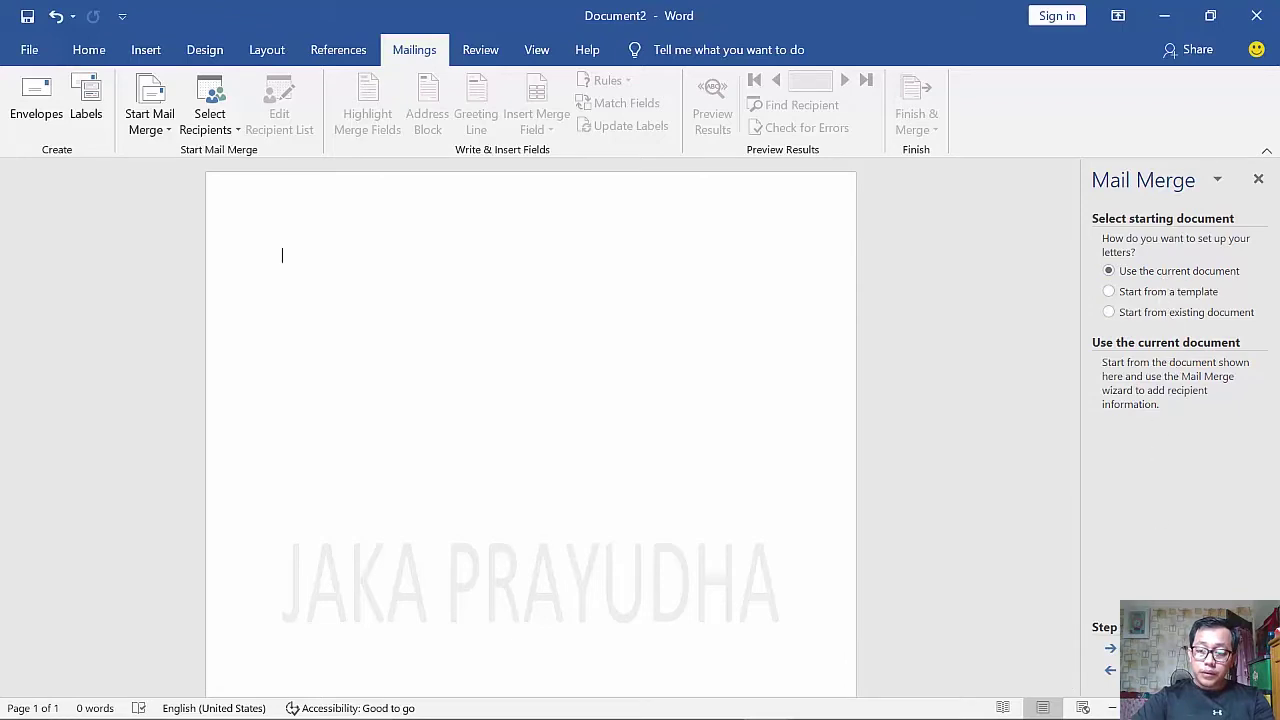
left_click(1160, 648)
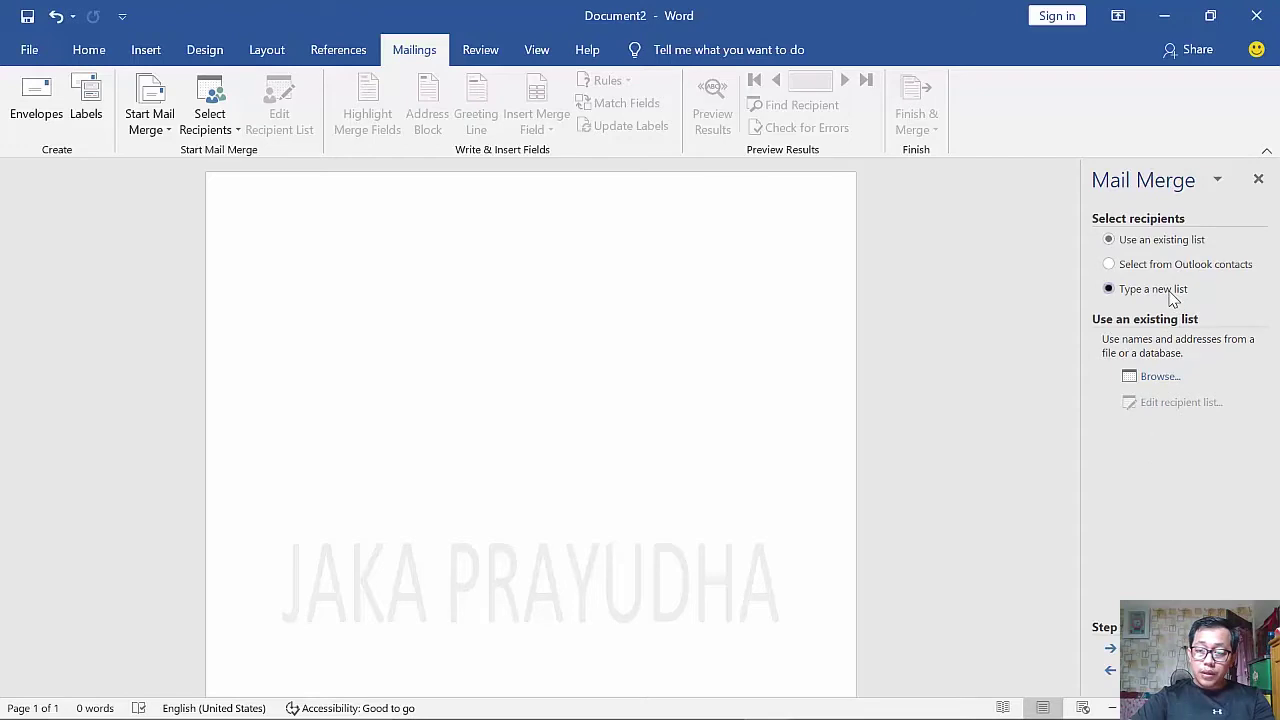
left_click(1155, 377)
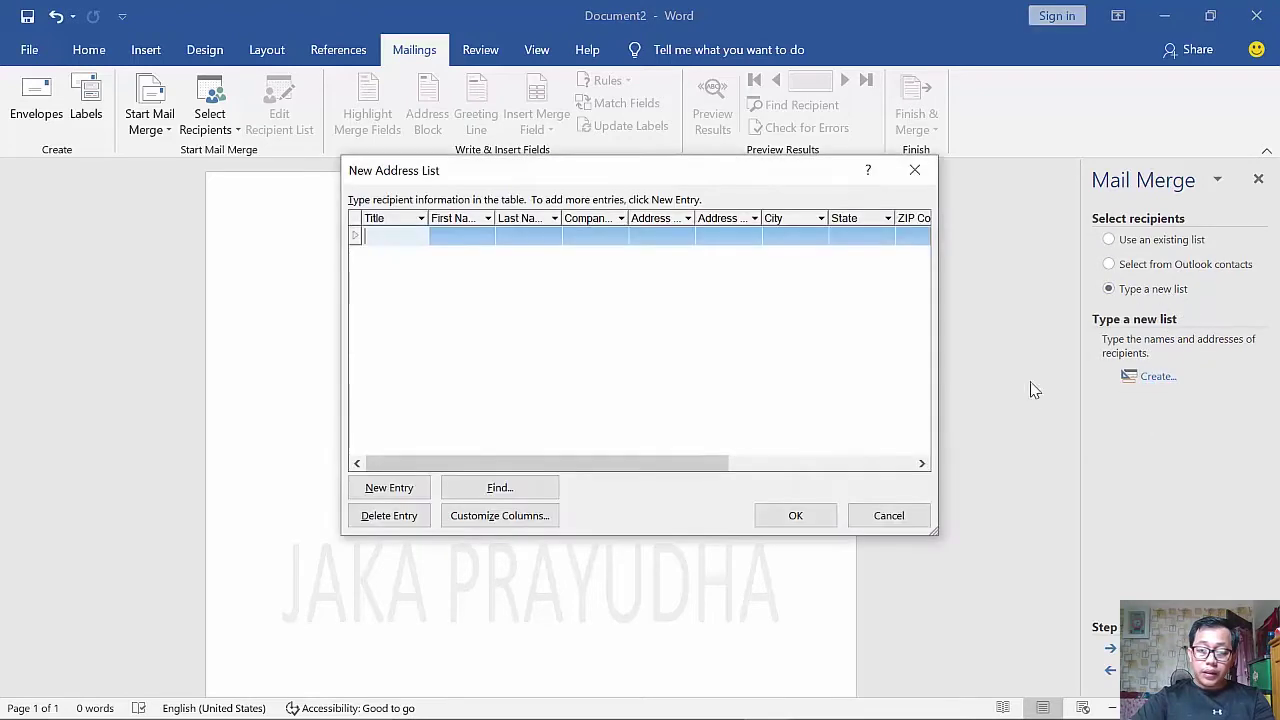
- Remove the blank starter entry and delete every default address-list field
left_click(392, 517)
left_click(608, 428)
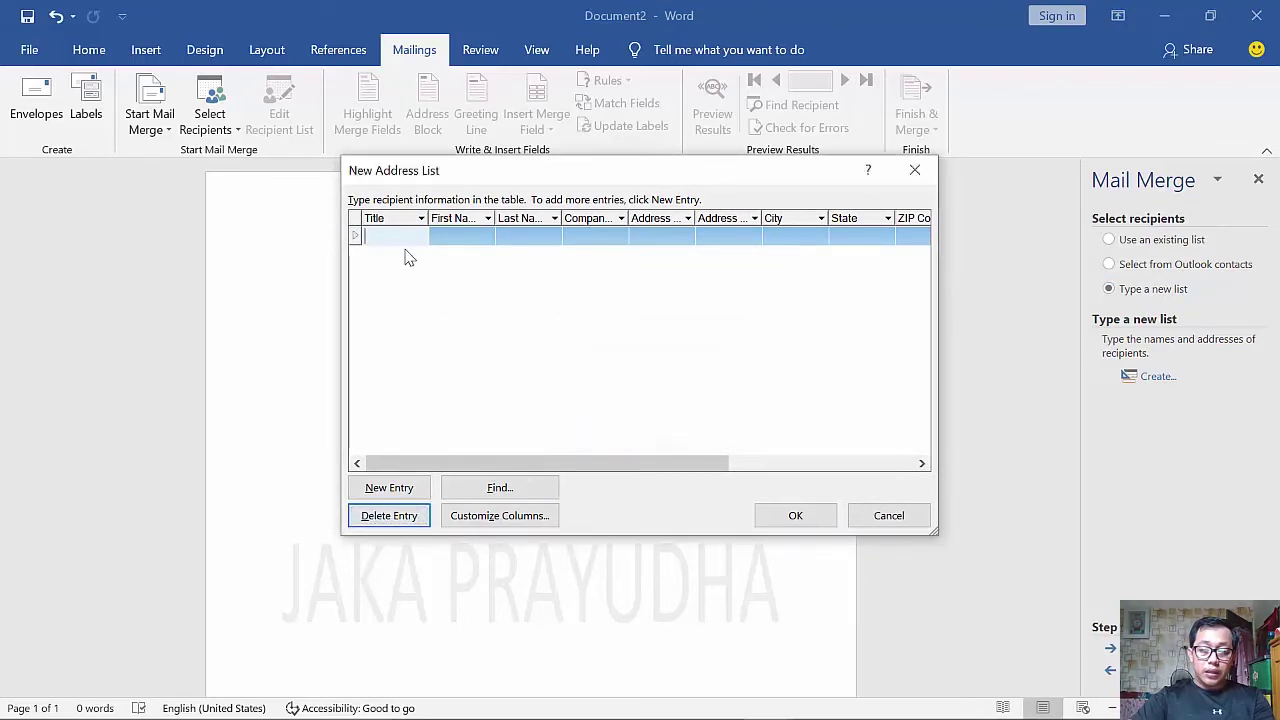
left_click(495, 516)
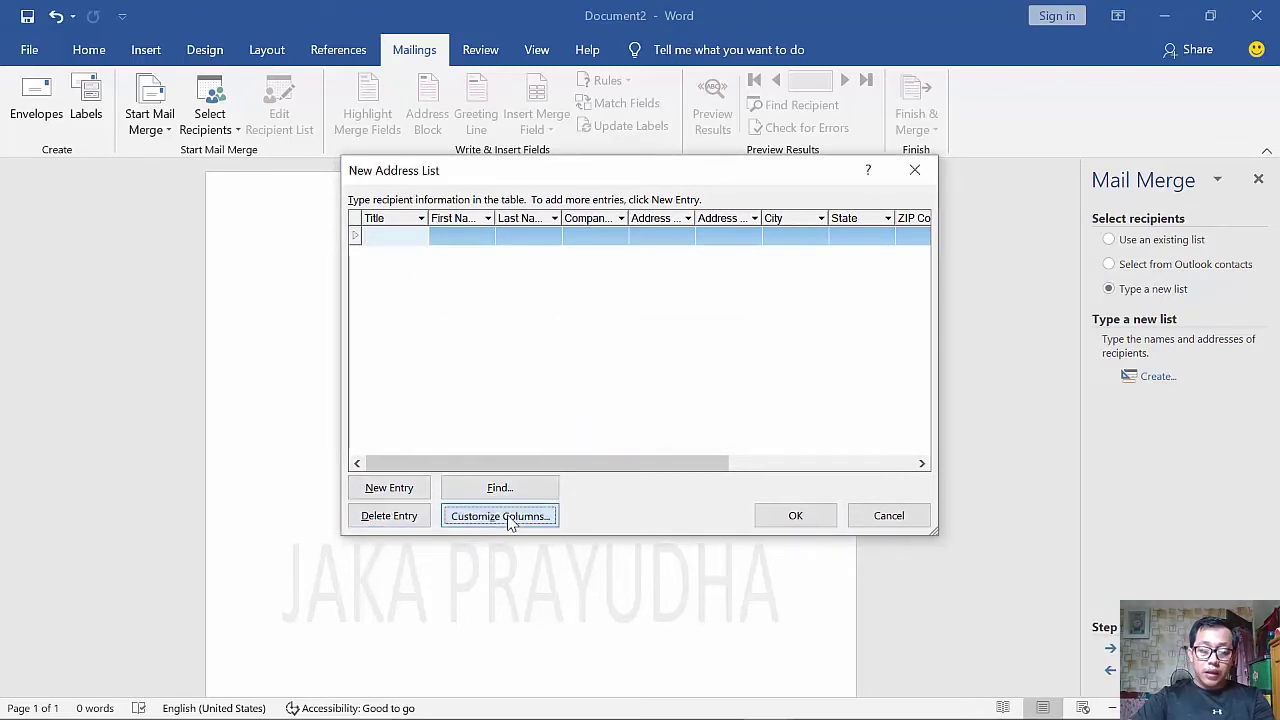
left_click(510, 374)
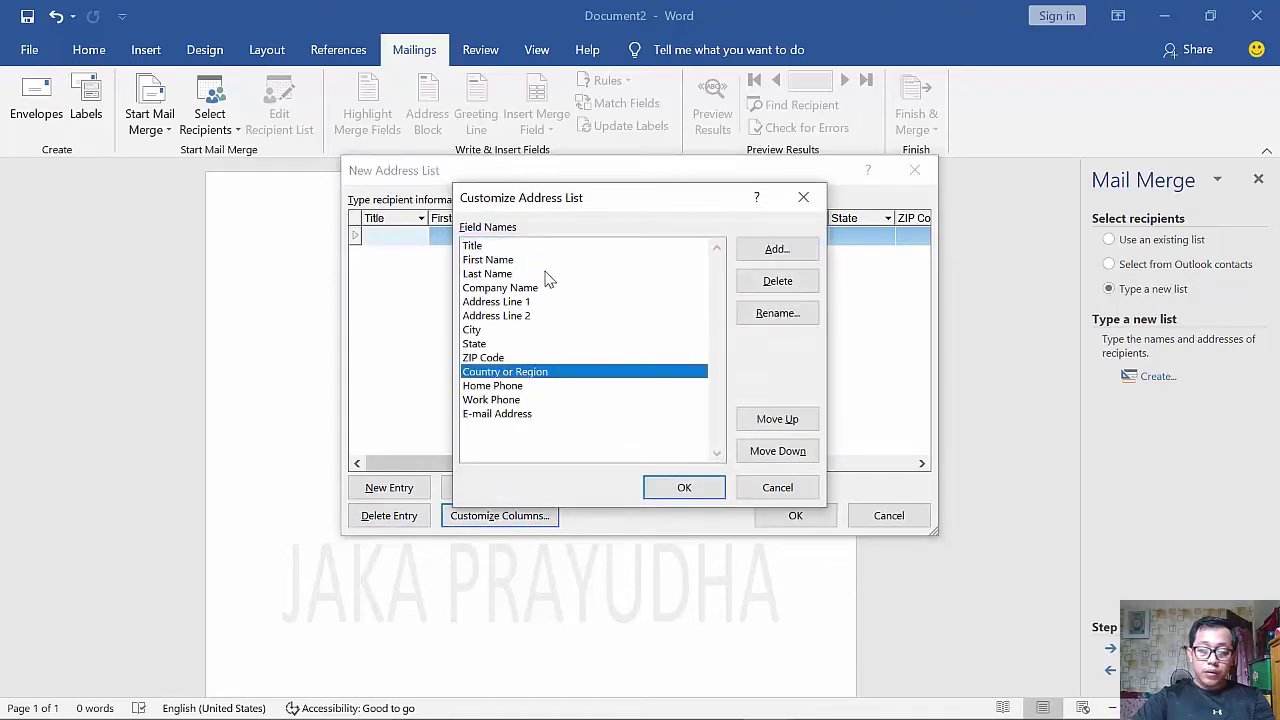
left_click(800, 281)
left_click(610, 426)
left_click(777, 281)
left_click(612, 426)
left_click(777, 281)
left_click(612, 426)
left_click(777, 281)
left_click(612, 426)
left_click(777, 281)
left_click(612, 426)
left_click(777, 281)
left_click(612, 426)
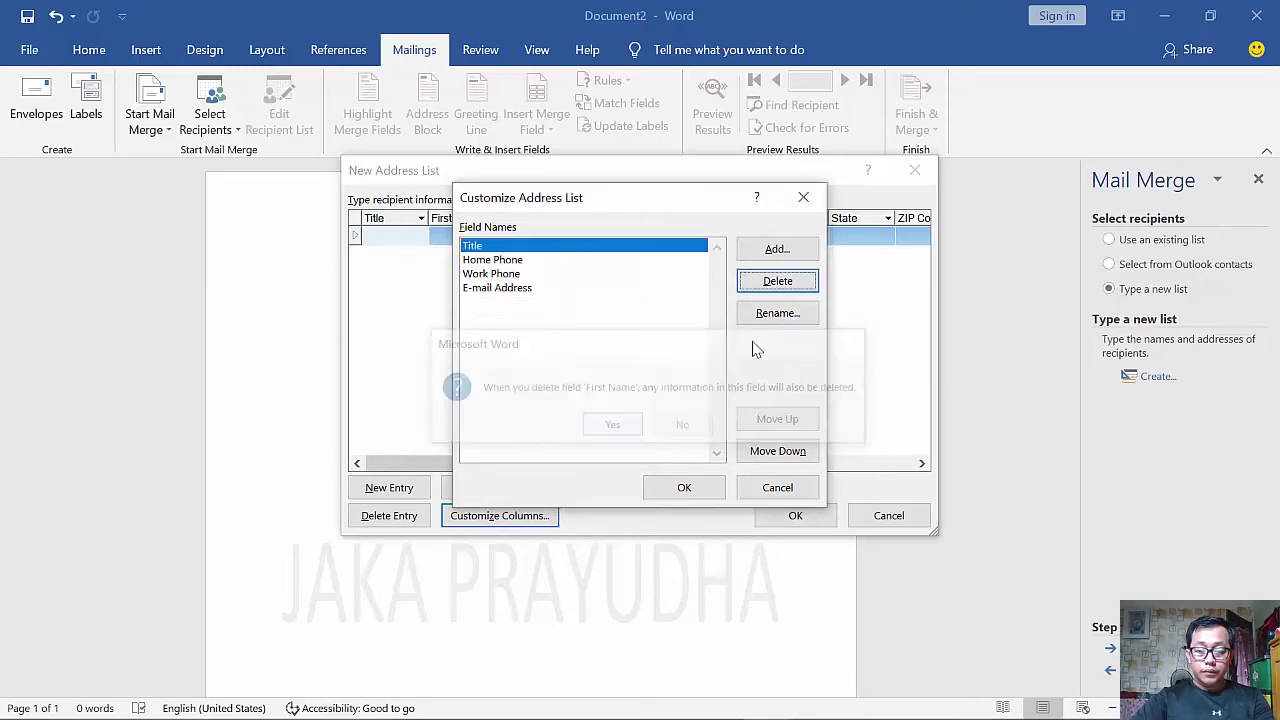
left_click(777, 281)
left_click(612, 426)
left_click(777, 281)
left_click(612, 426)
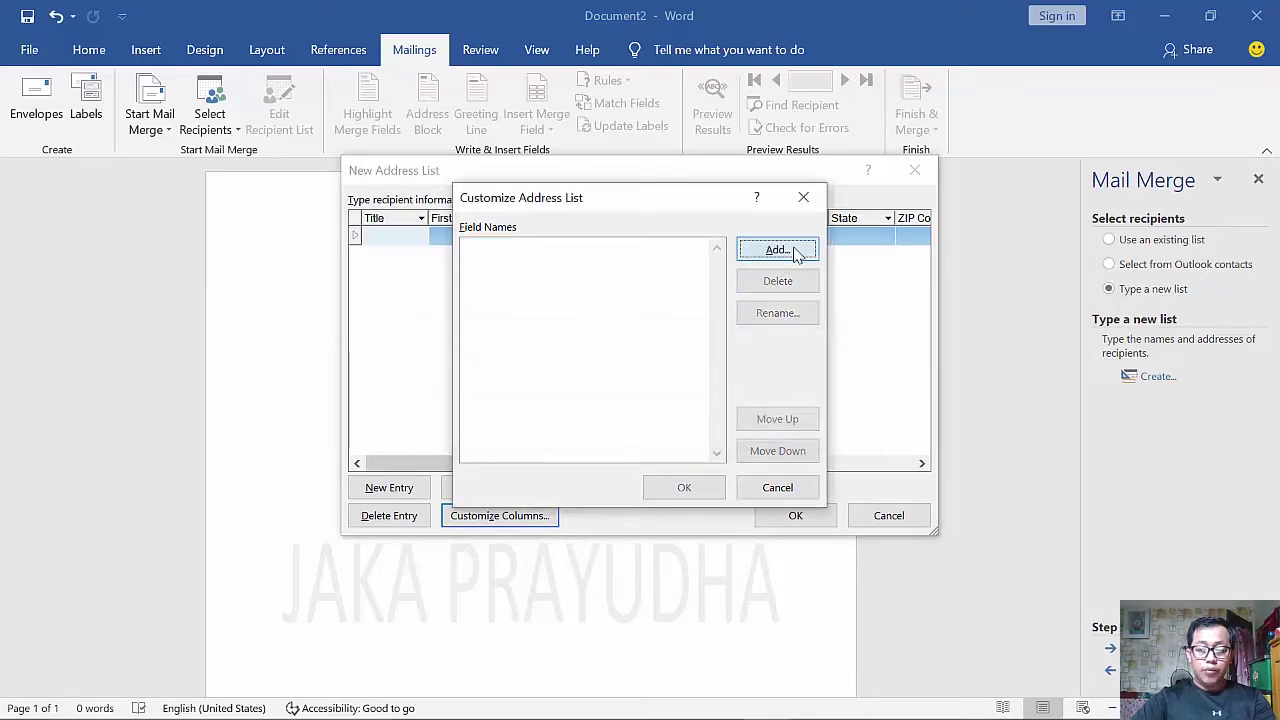
- Add Kepada and Alamat as the only address-list columns
left_click(795, 252)
type("Kepada")
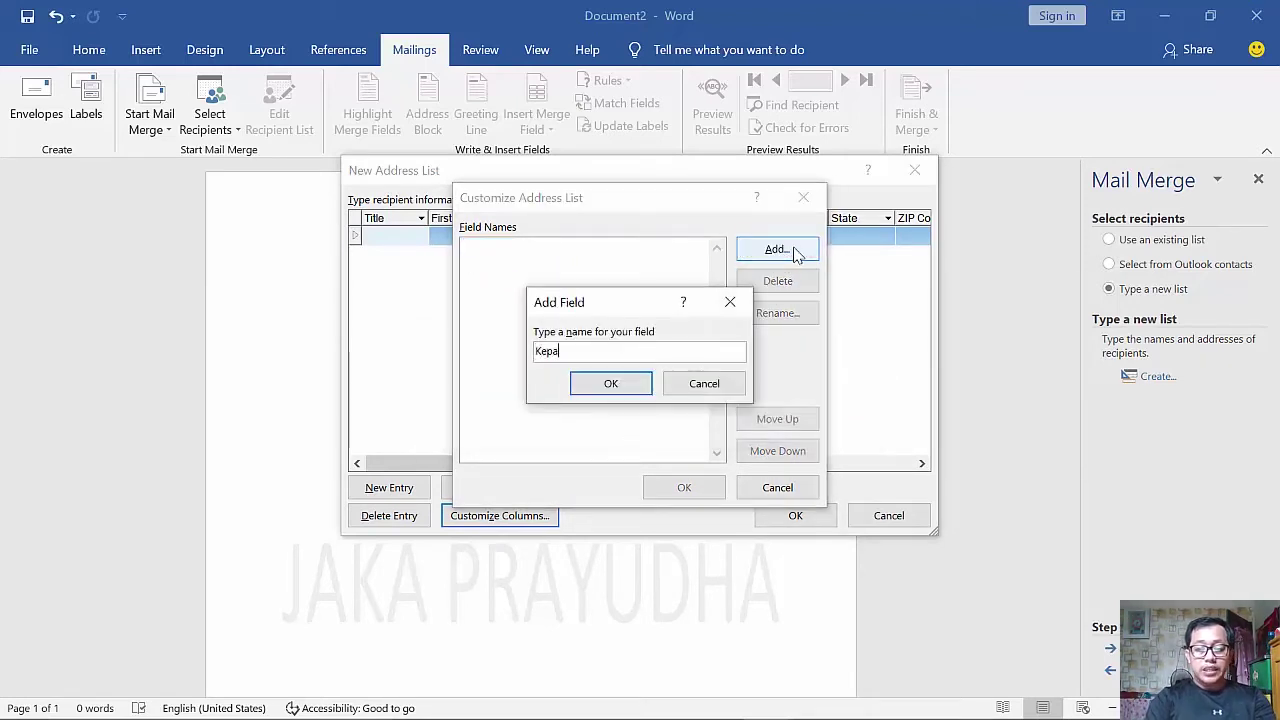
left_click(612, 390)
left_click(777, 250)
type("Alamat")
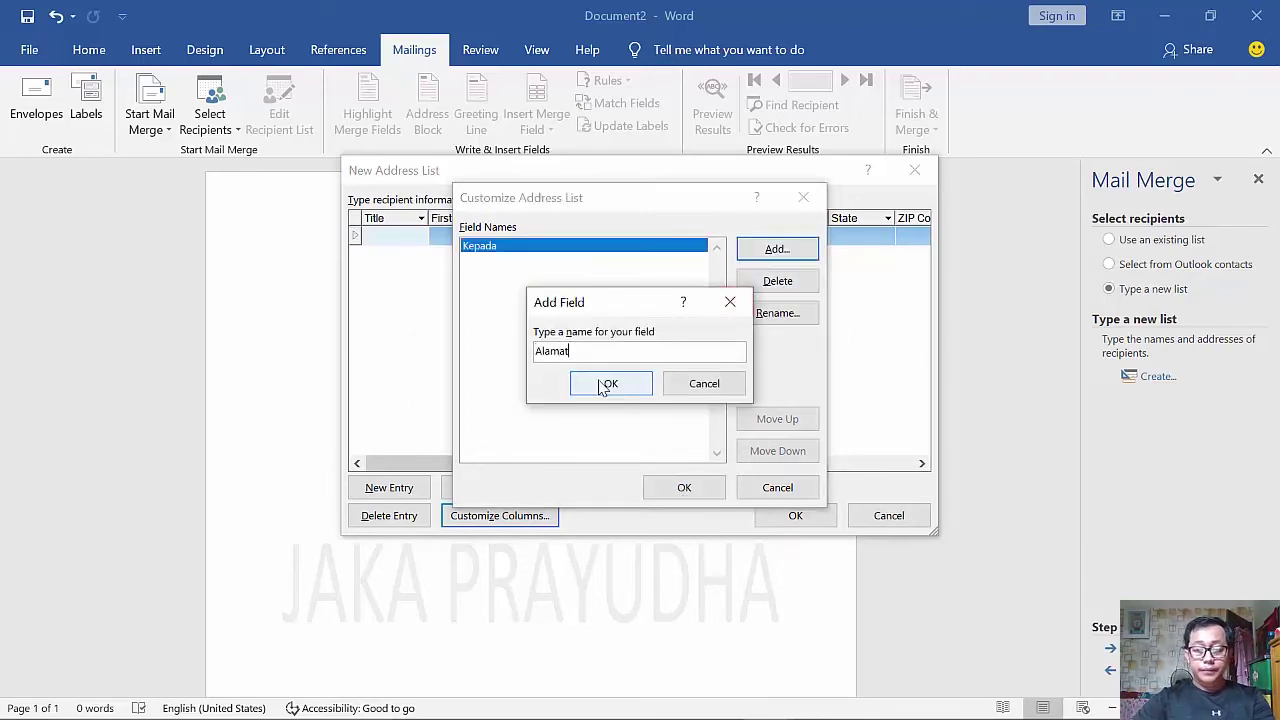
left_click(611, 384)
left_click(683, 488)
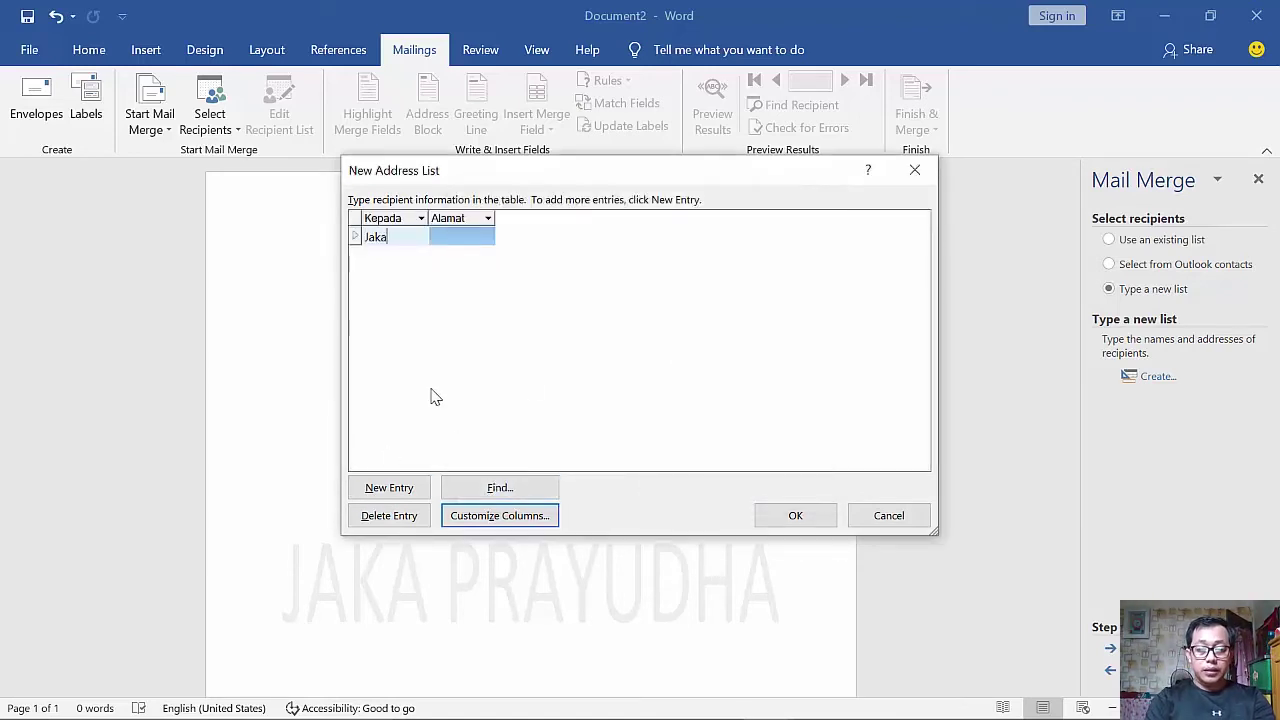
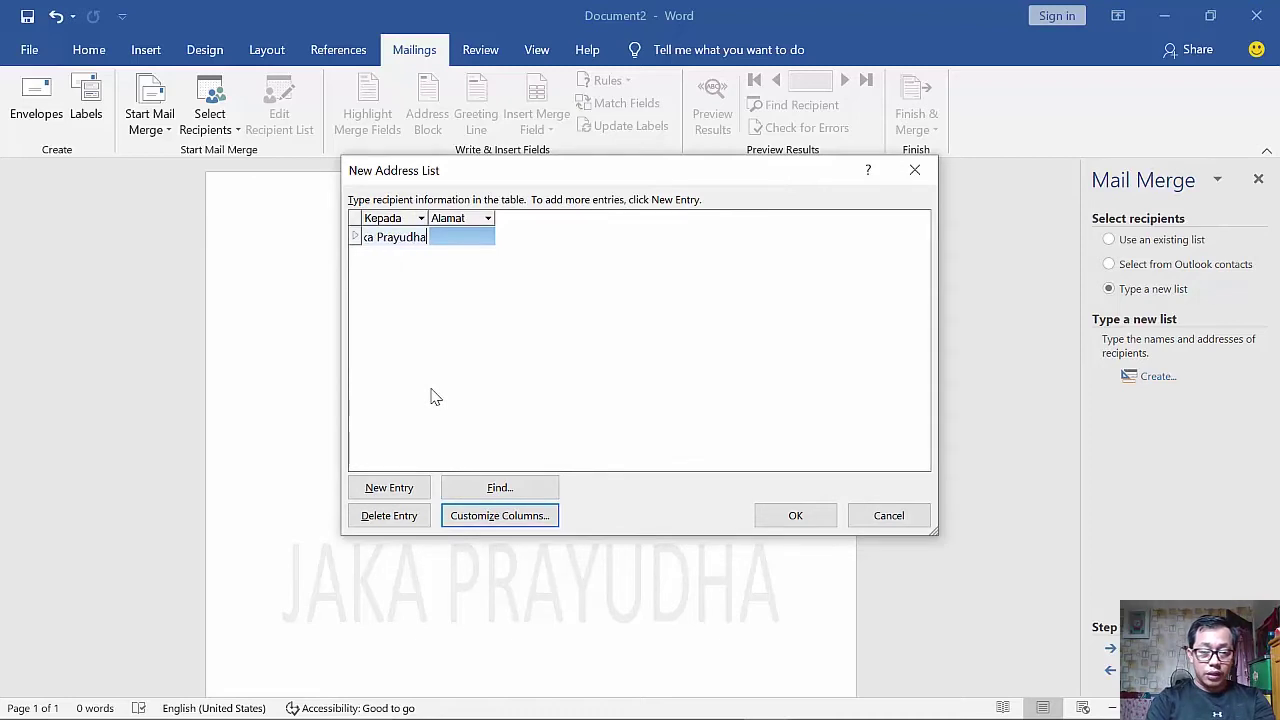
- Enter three recipients' names under Kepada and their street addresses under Alamat
key("Tab")
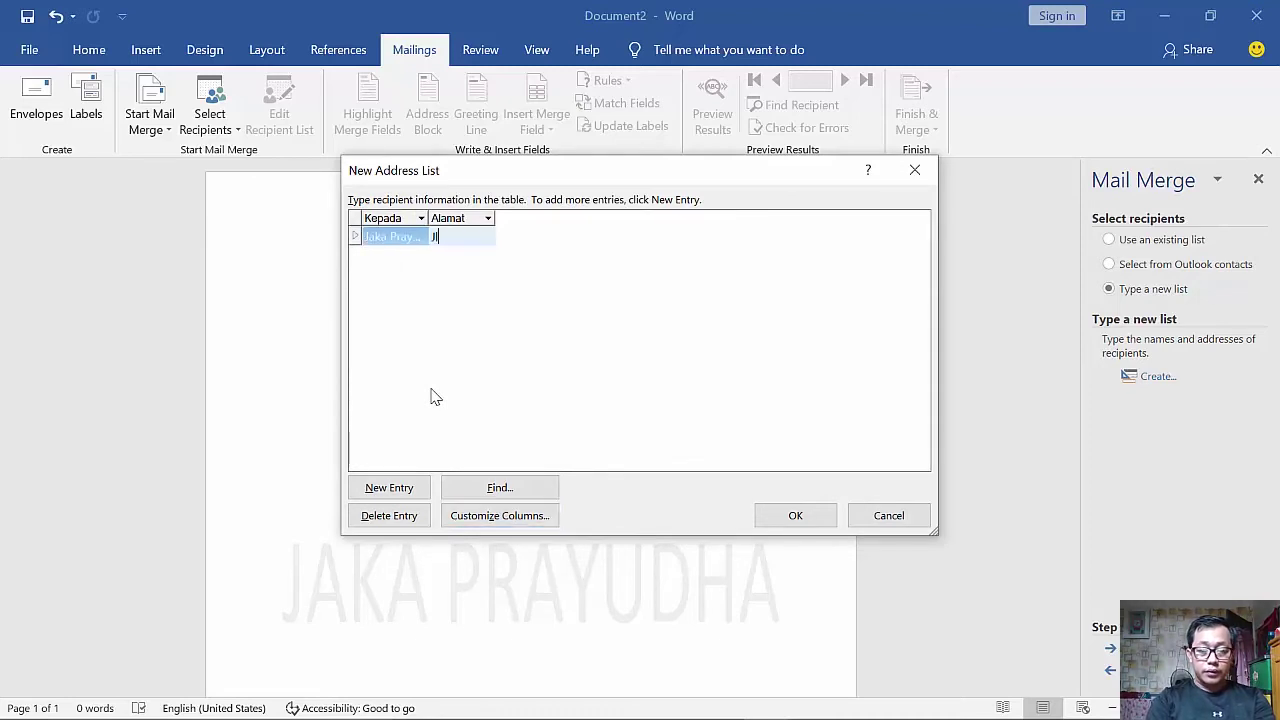
key("Tab")
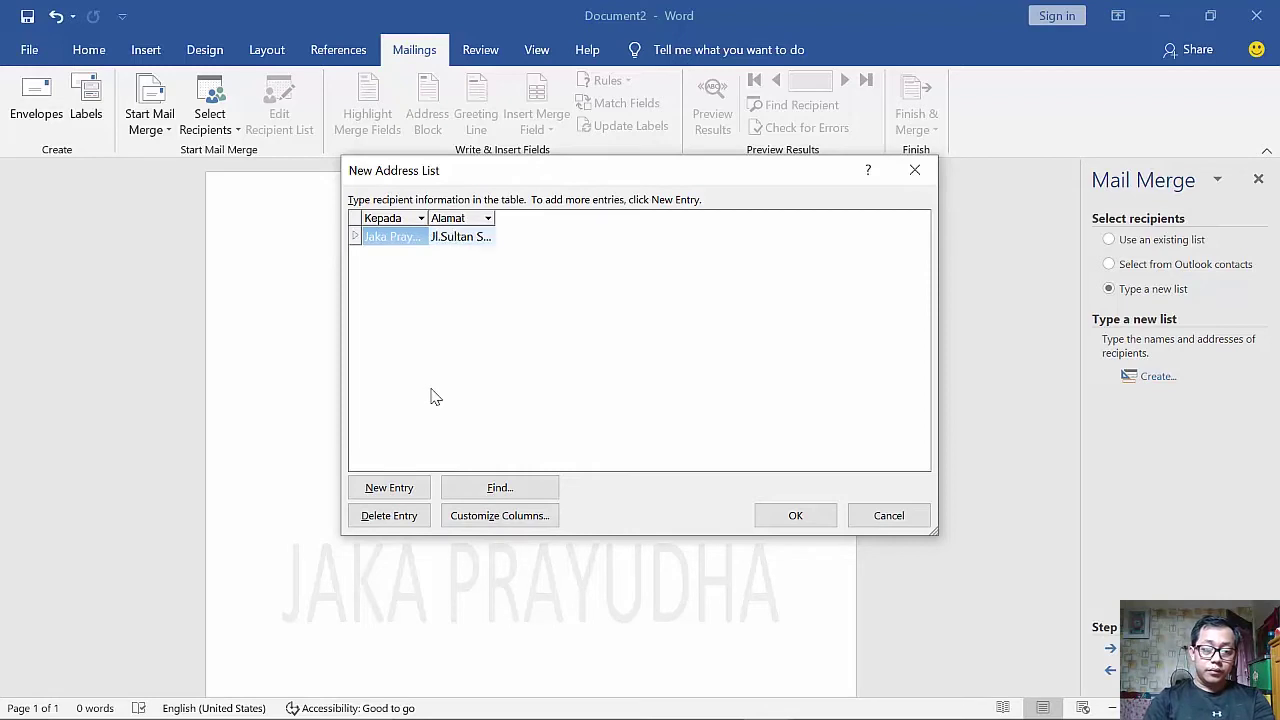
left_click(390, 488)
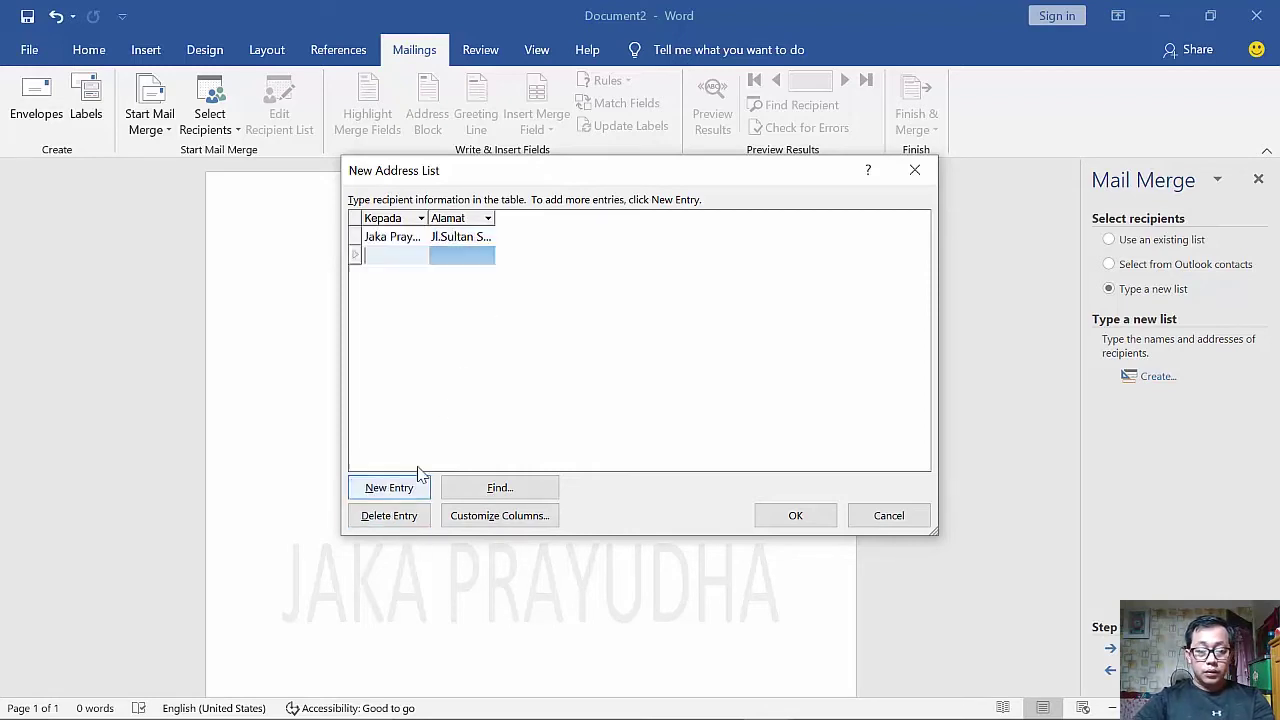
key("Tab")
type("Jl.Marelan")
key("Tab")
type("Setia N")
key("Tab")
type("Jl.Gah")
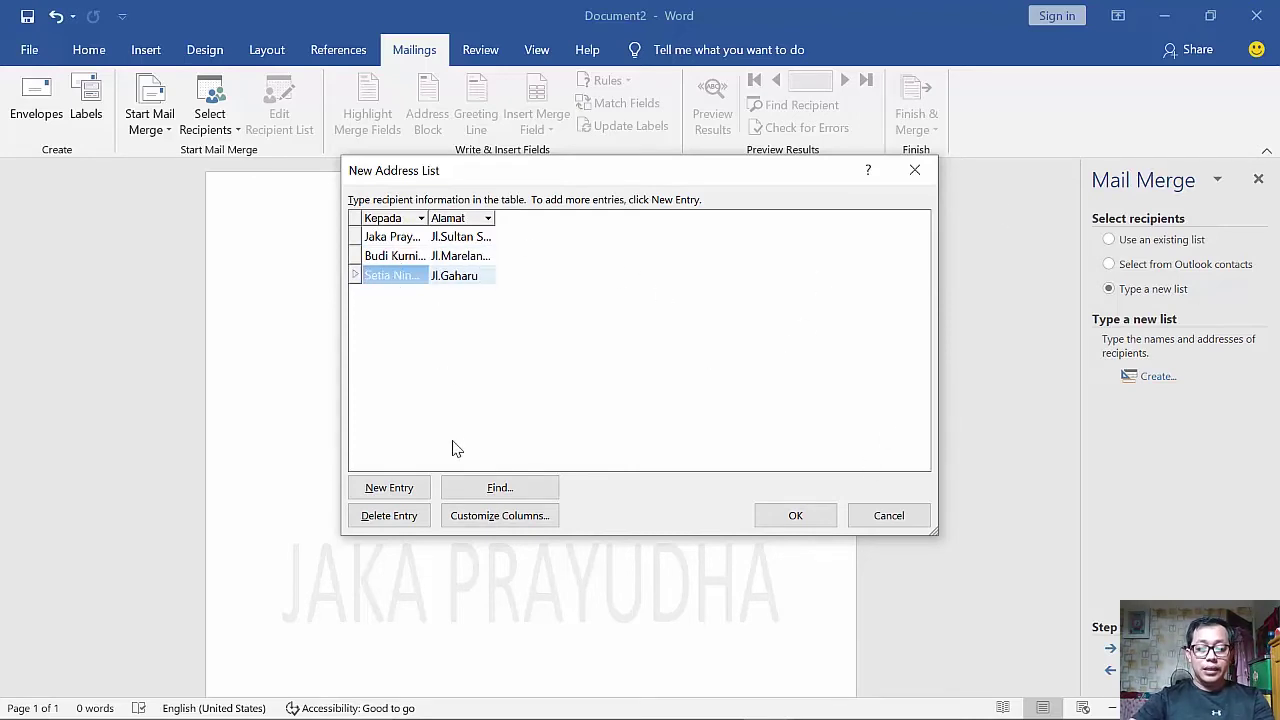
left_click(811, 520)
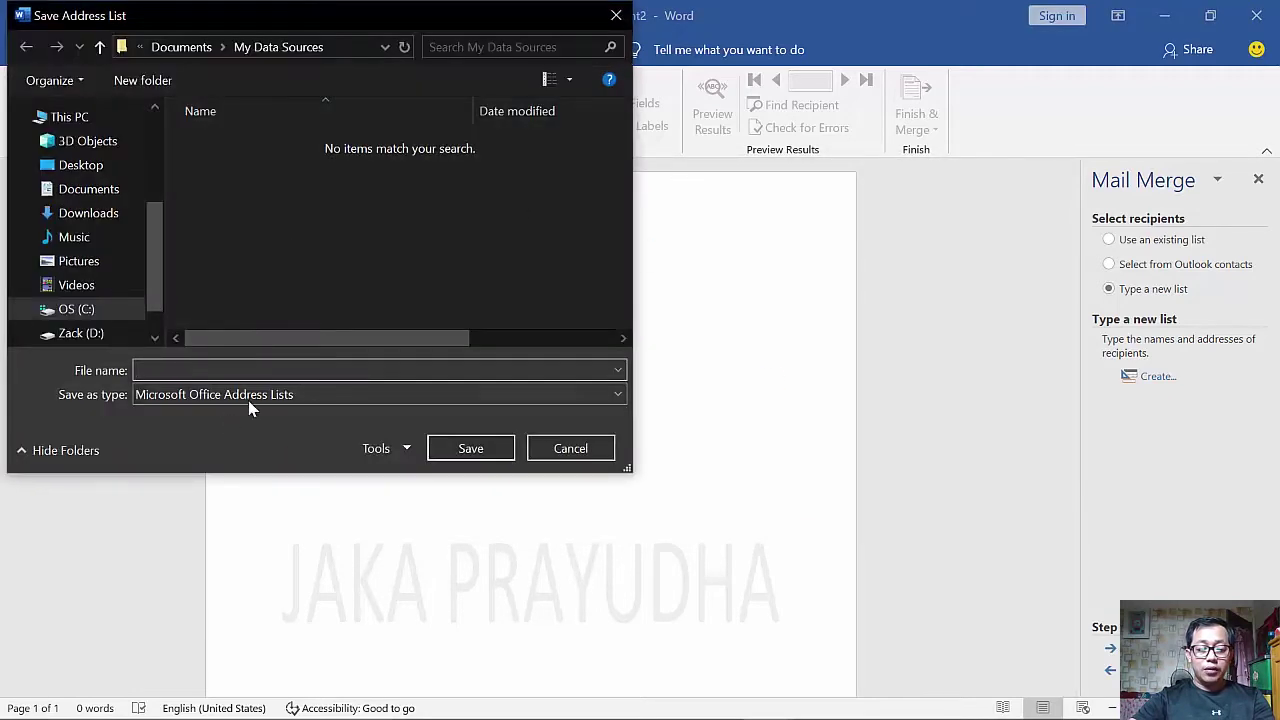
- Save the address list as db_surat in Documents and accept it as the merge recipients
left_click(248, 399)
left_click(248, 406)
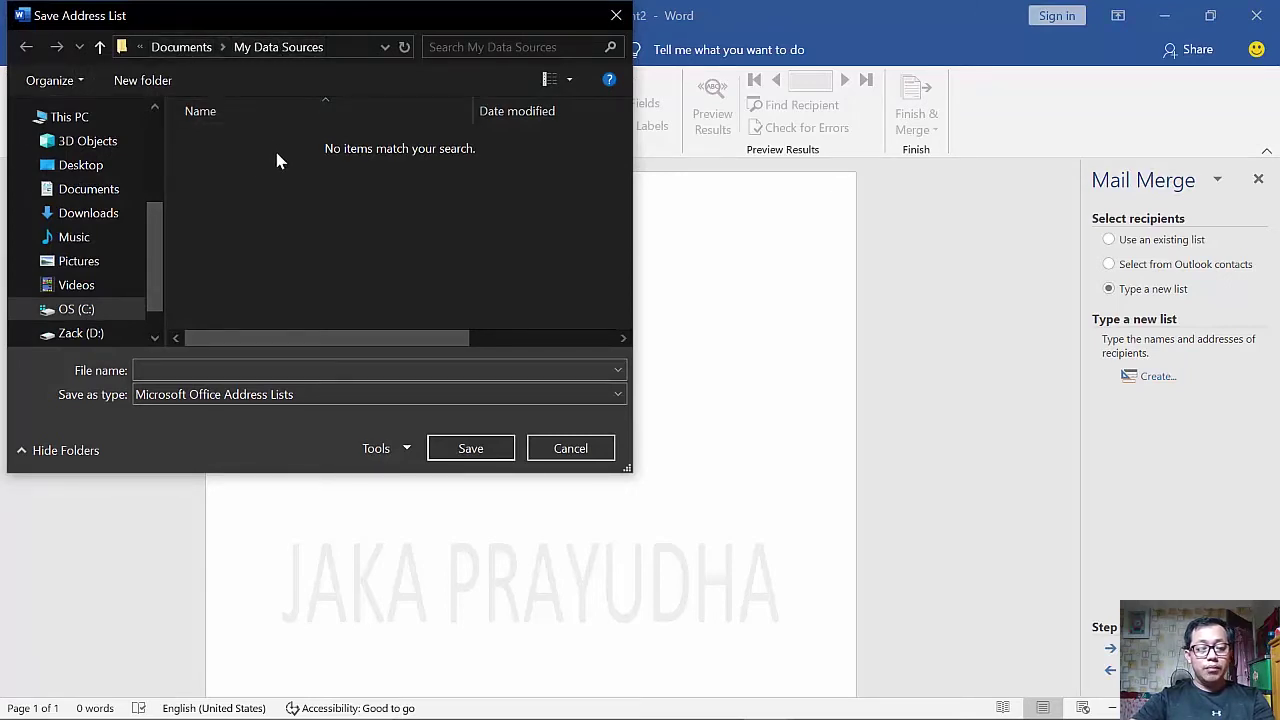
left_click(230, 369)
type("db_su")
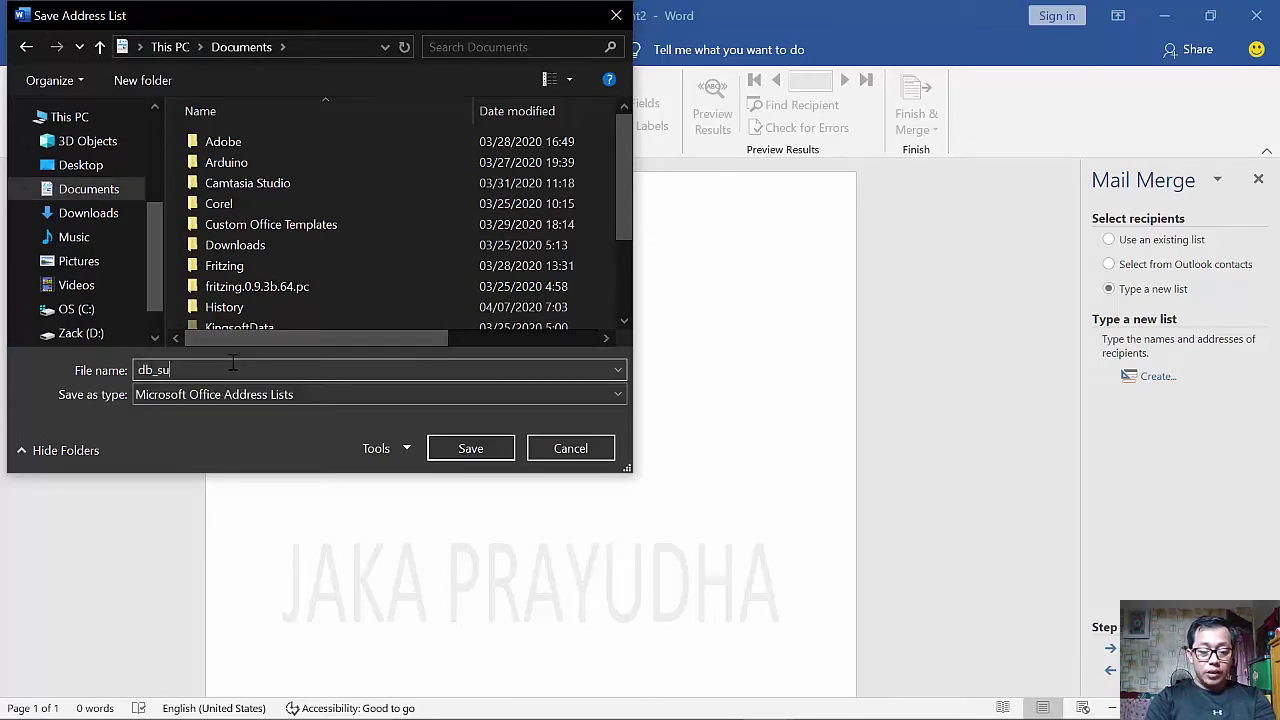
type("rat")
key("Return")
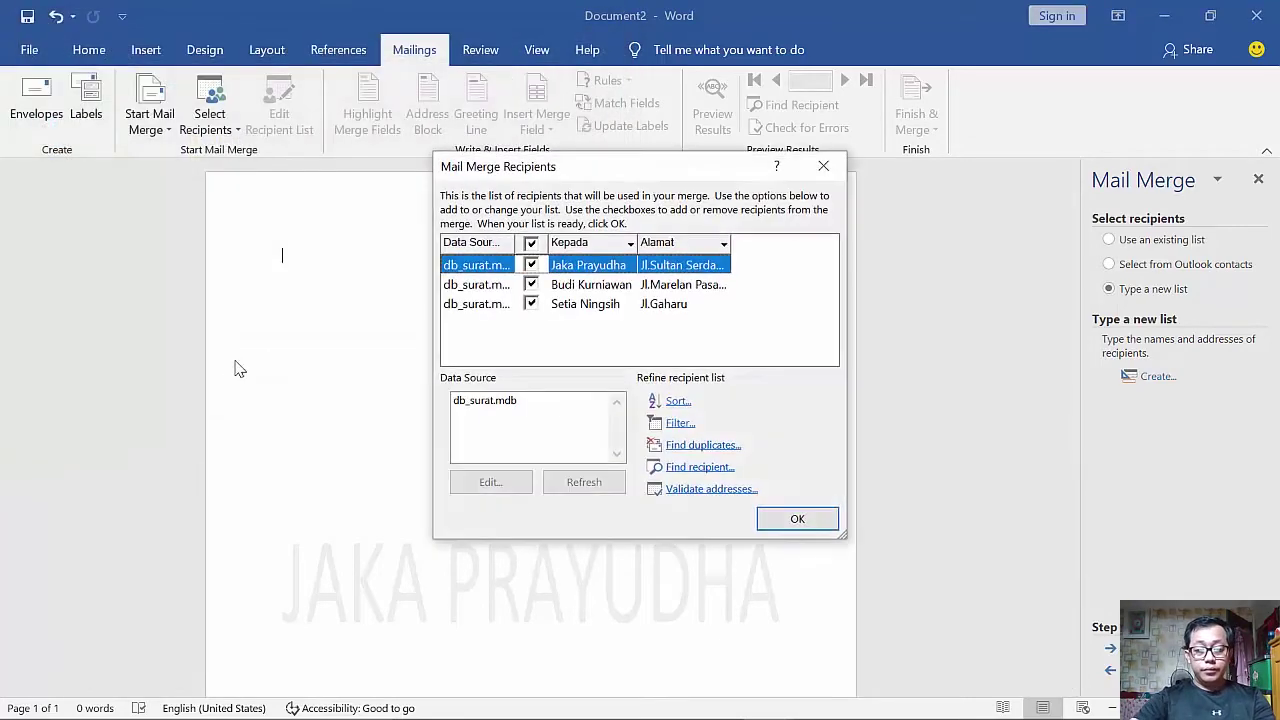
left_click(786, 528)
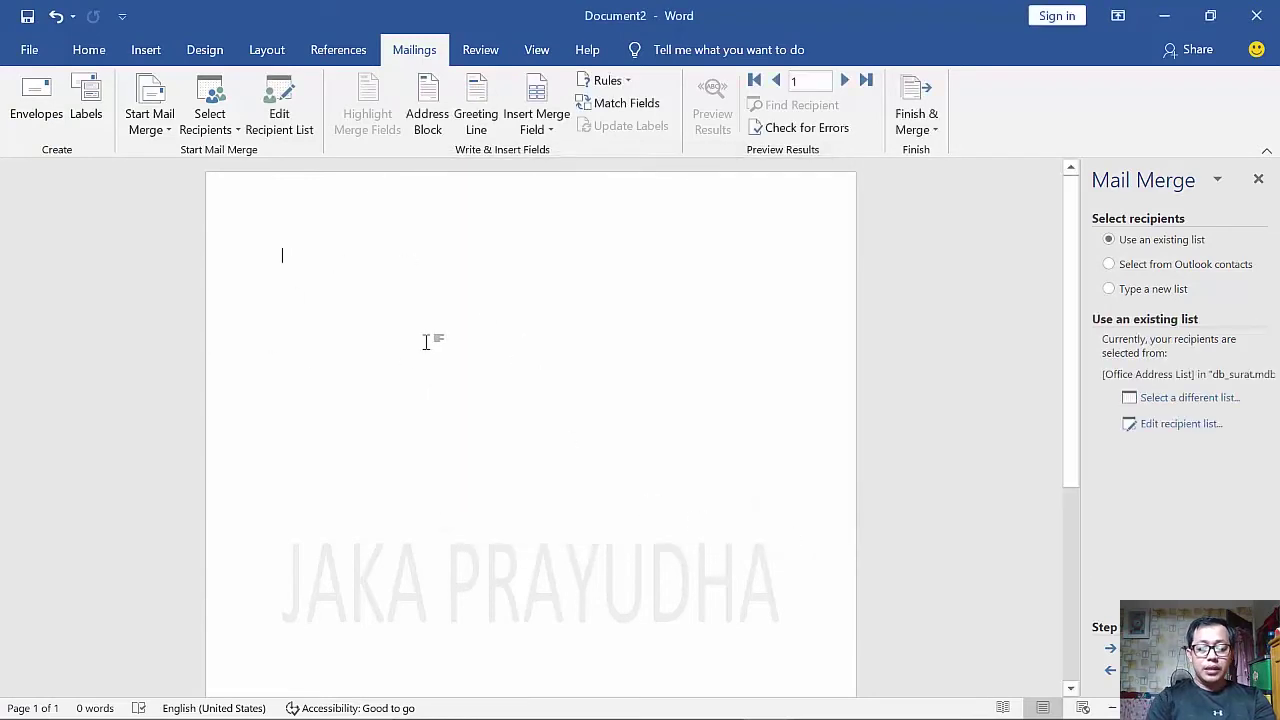
- Write the Kepada and Di lines with the «Kepada» and «Alamat» merge fields inserted
type("epada")
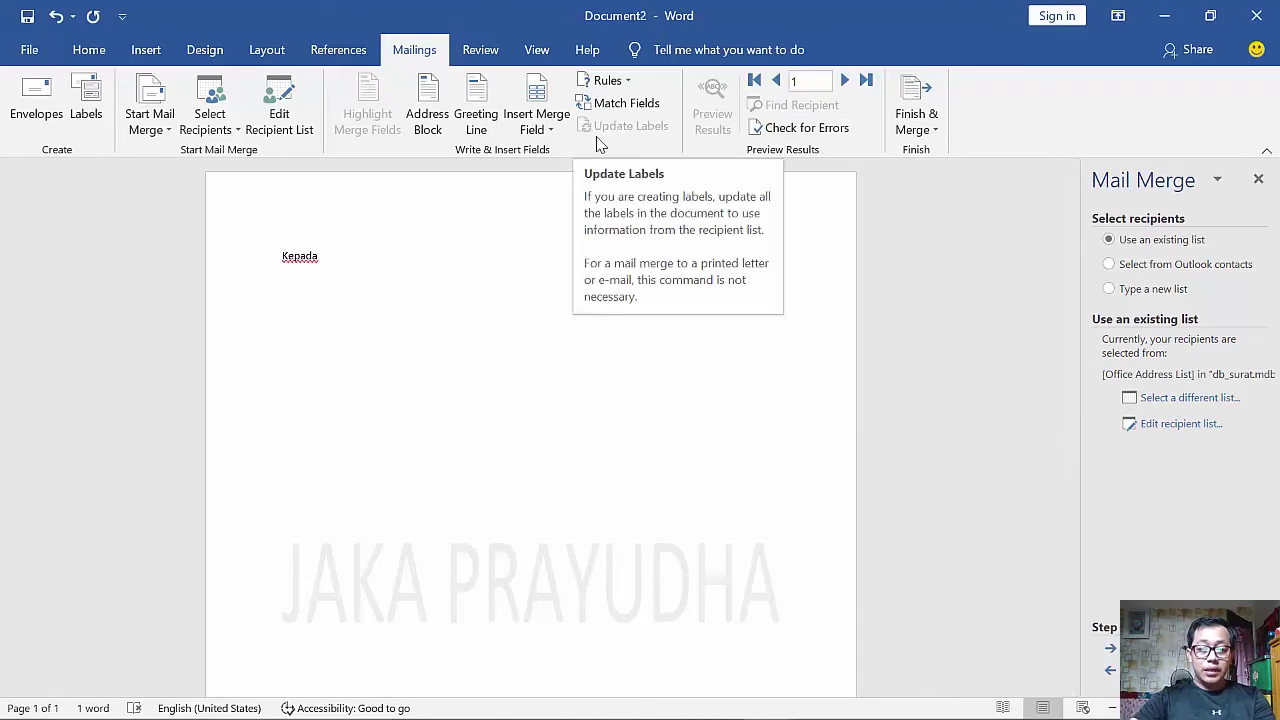
left_click(548, 129)
left_click(556, 160)
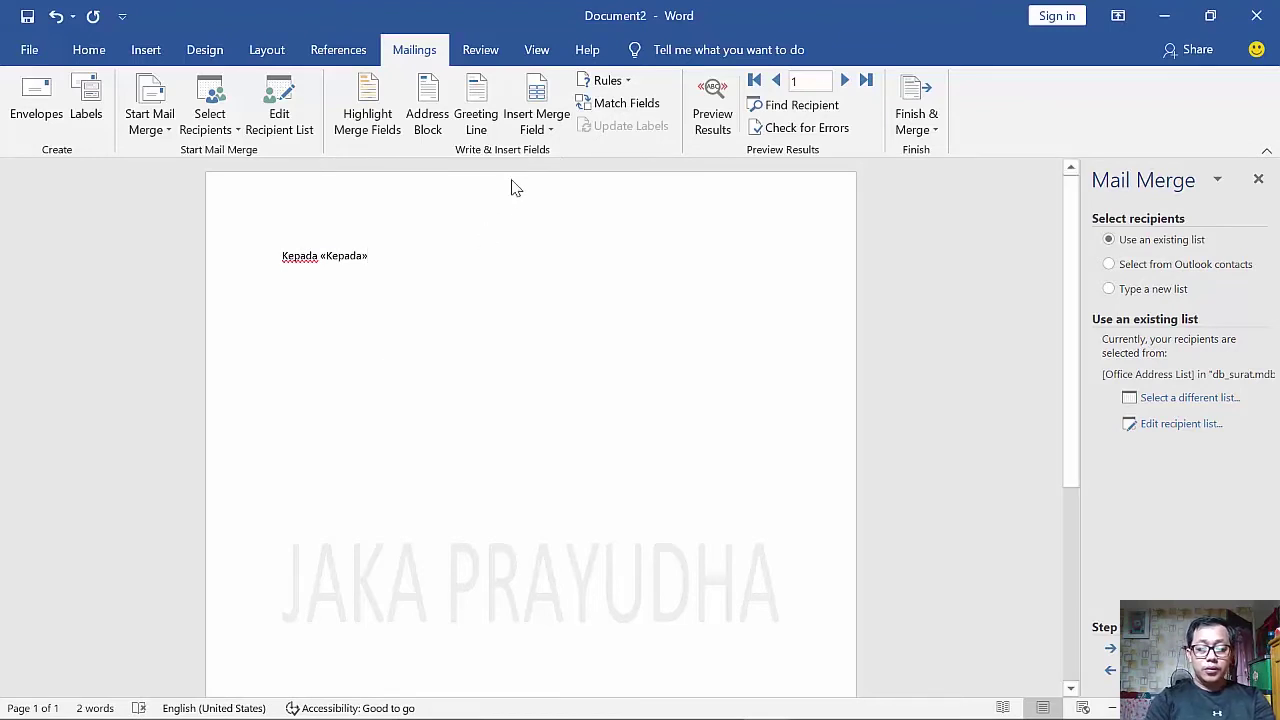
type("Di")
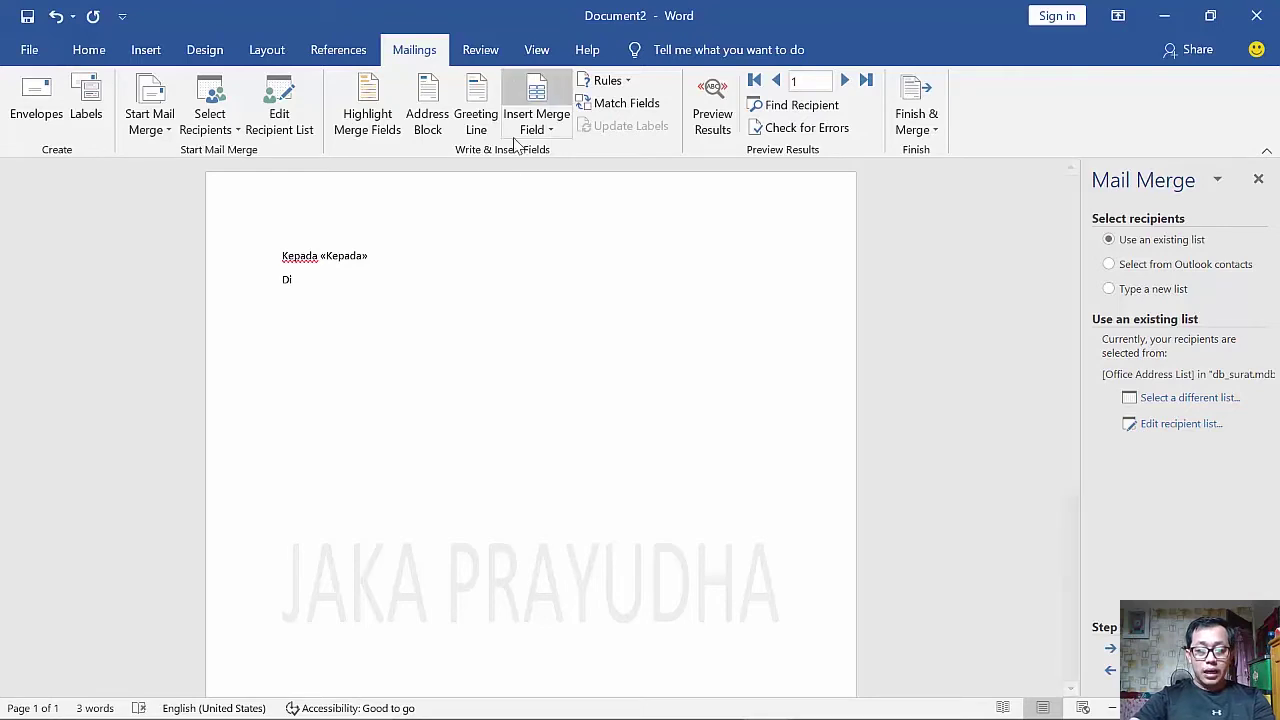
left_click(533, 133)
left_click(546, 180)
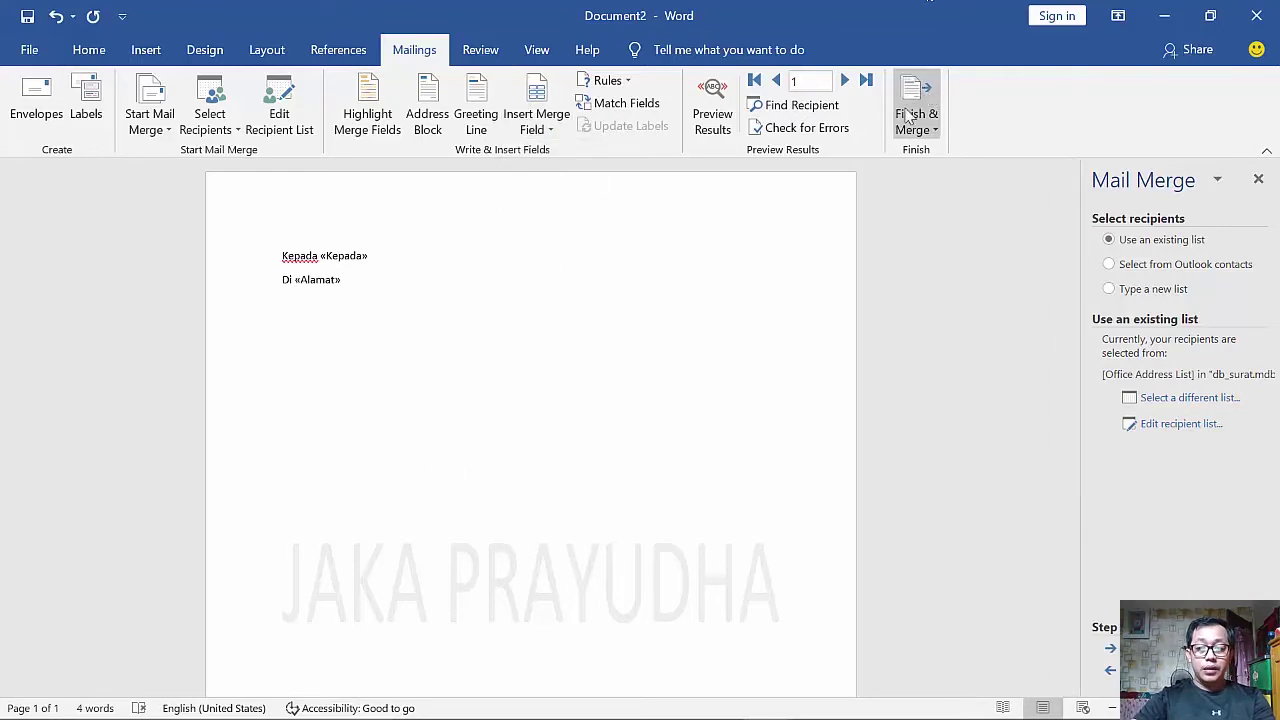
- Preview the merged letter and step through to the third recipient
left_click(730, 125)
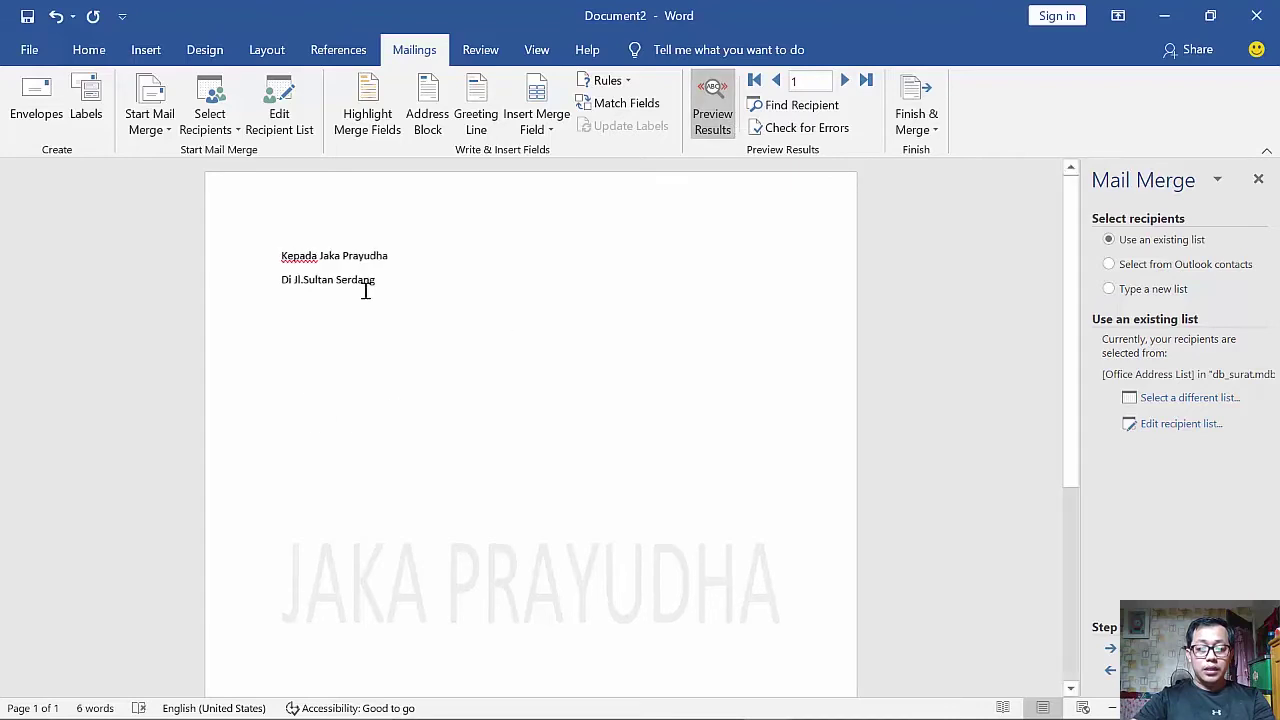
scroll(366, 286, "up", 5)
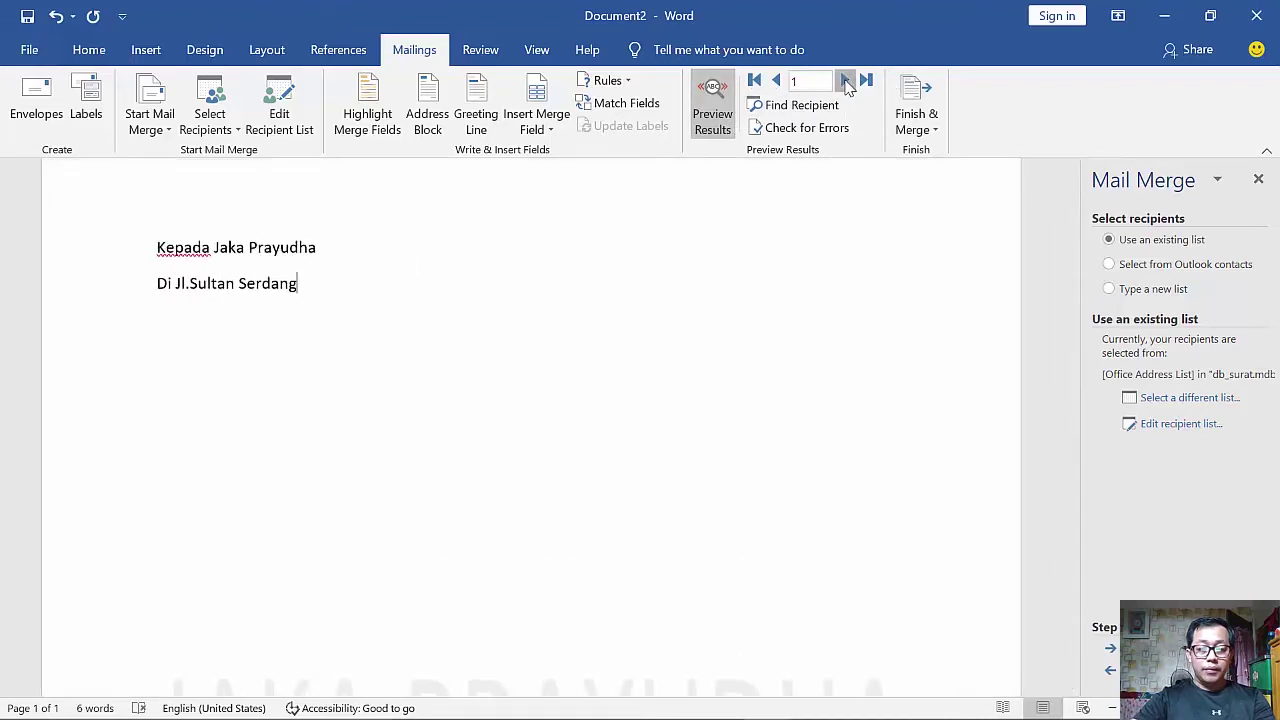
left_click(845, 81)
left_click(845, 81)
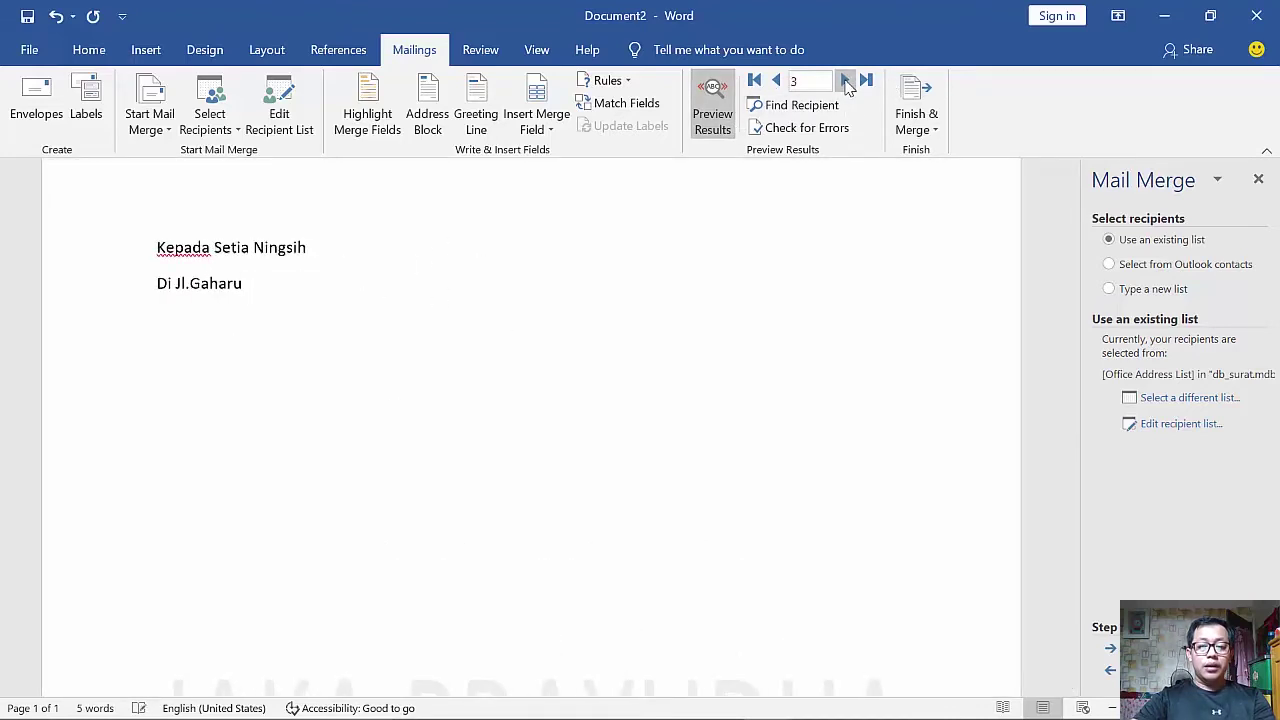
- Check the Merge to Printer record options, then cancel without printing
left_click(916, 122)
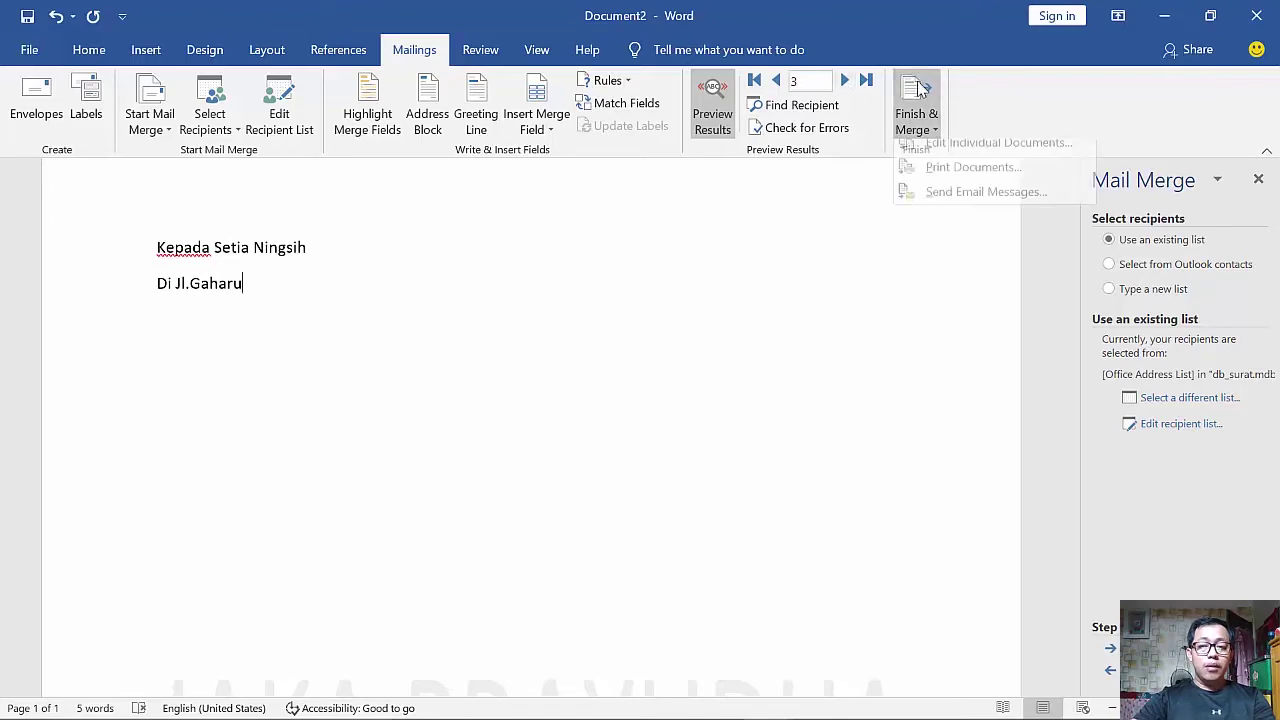
left_click(900, 176)
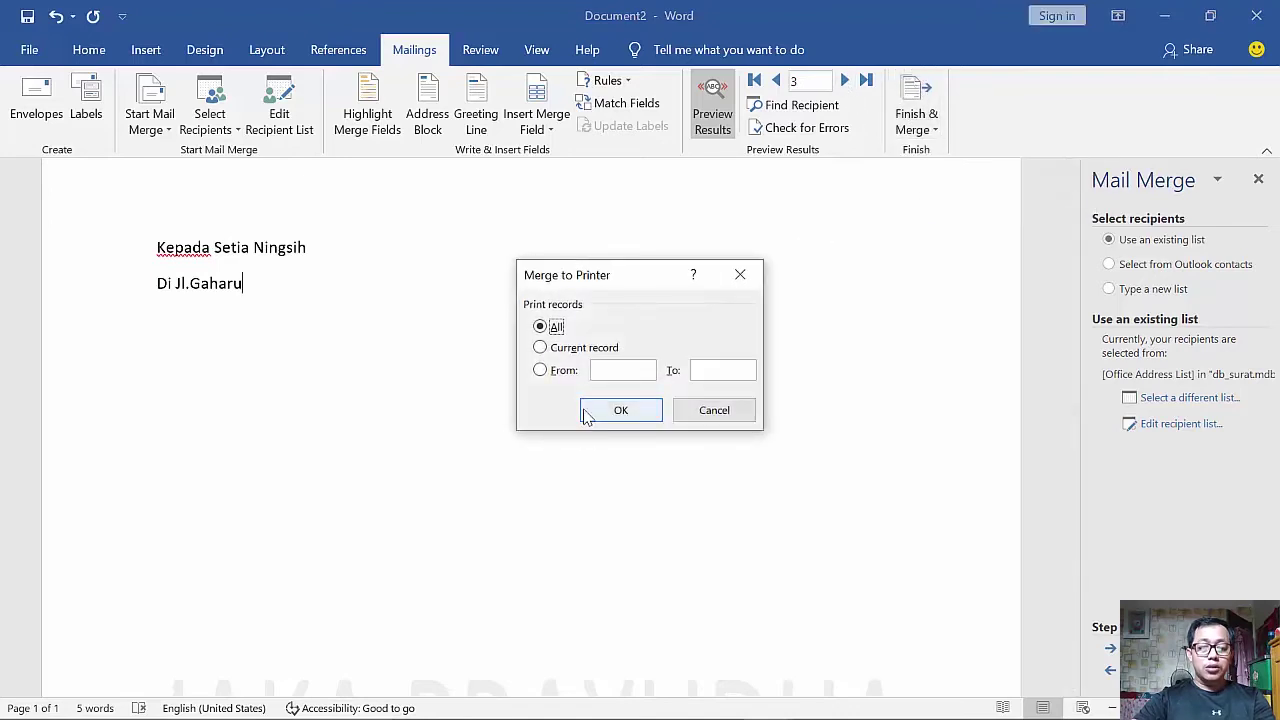
left_click(568, 370)
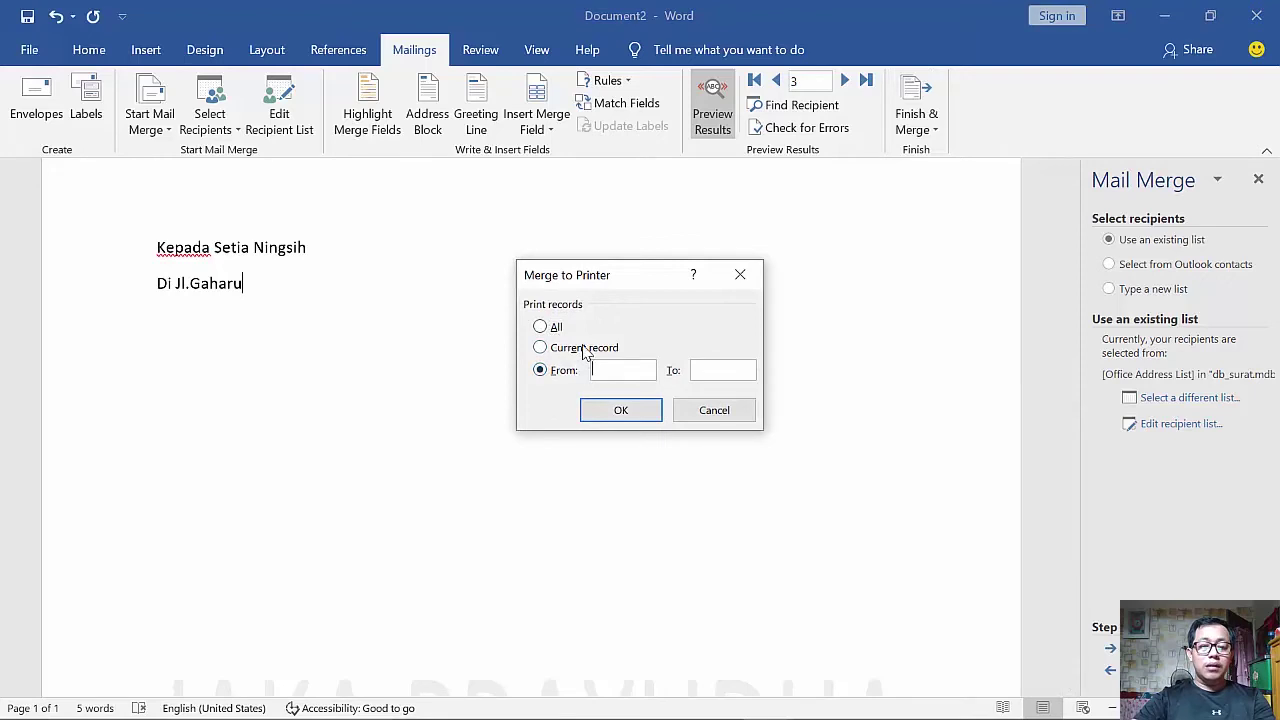
left_click(590, 348)
left_click(558, 327)
left_click(714, 412)
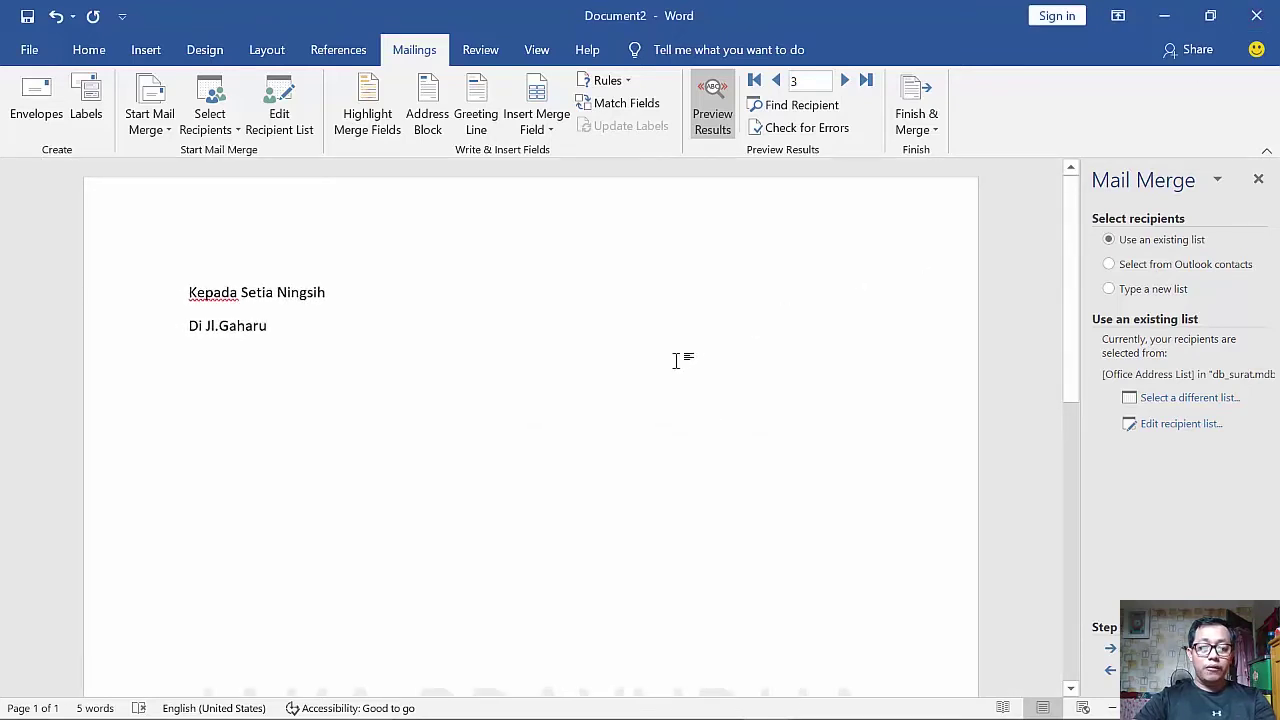
- Save the merge letter as Surat in the D: drive folder
key("ctrl+s")
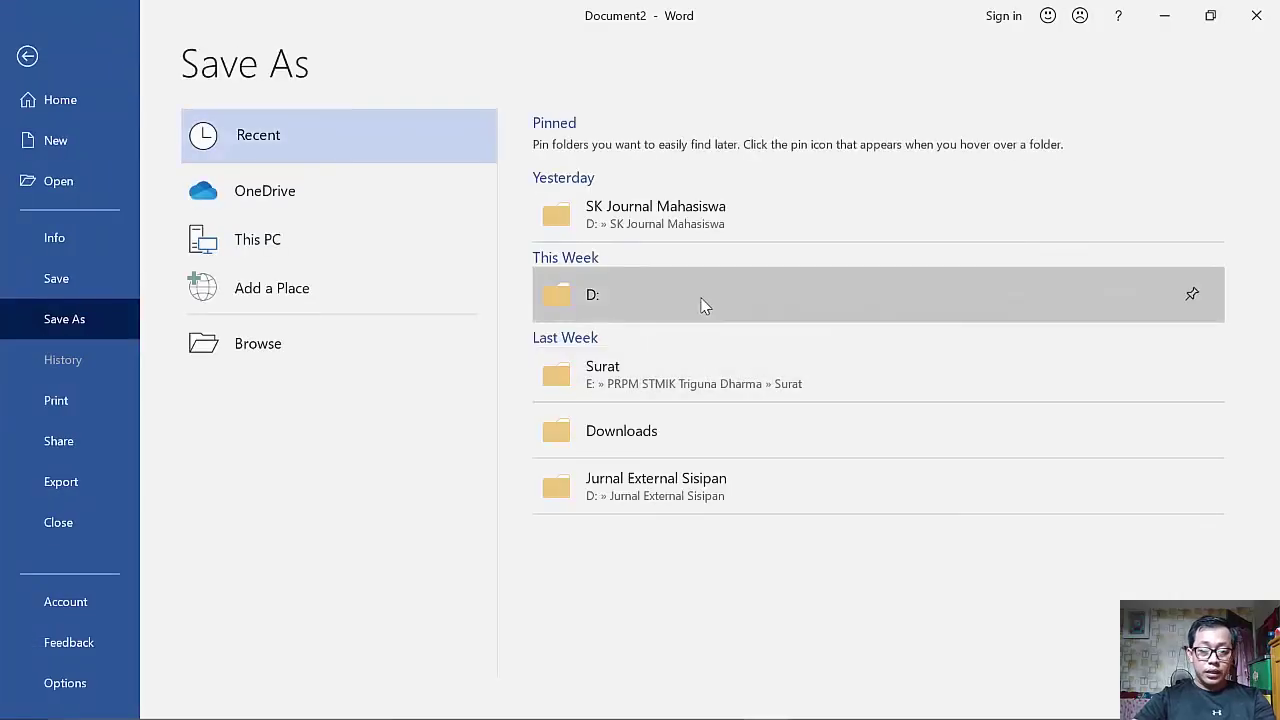
left_click(701, 297)
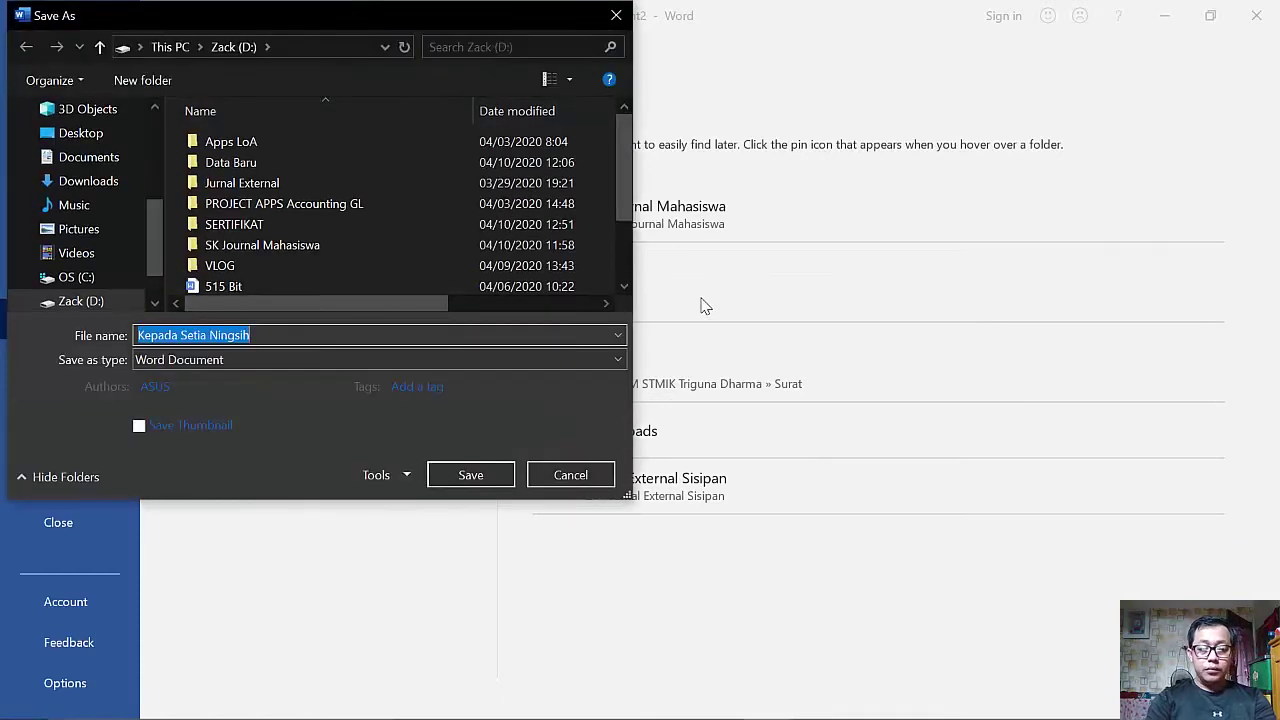
type("Surat")
key("ctrl+a")
key("Escape")
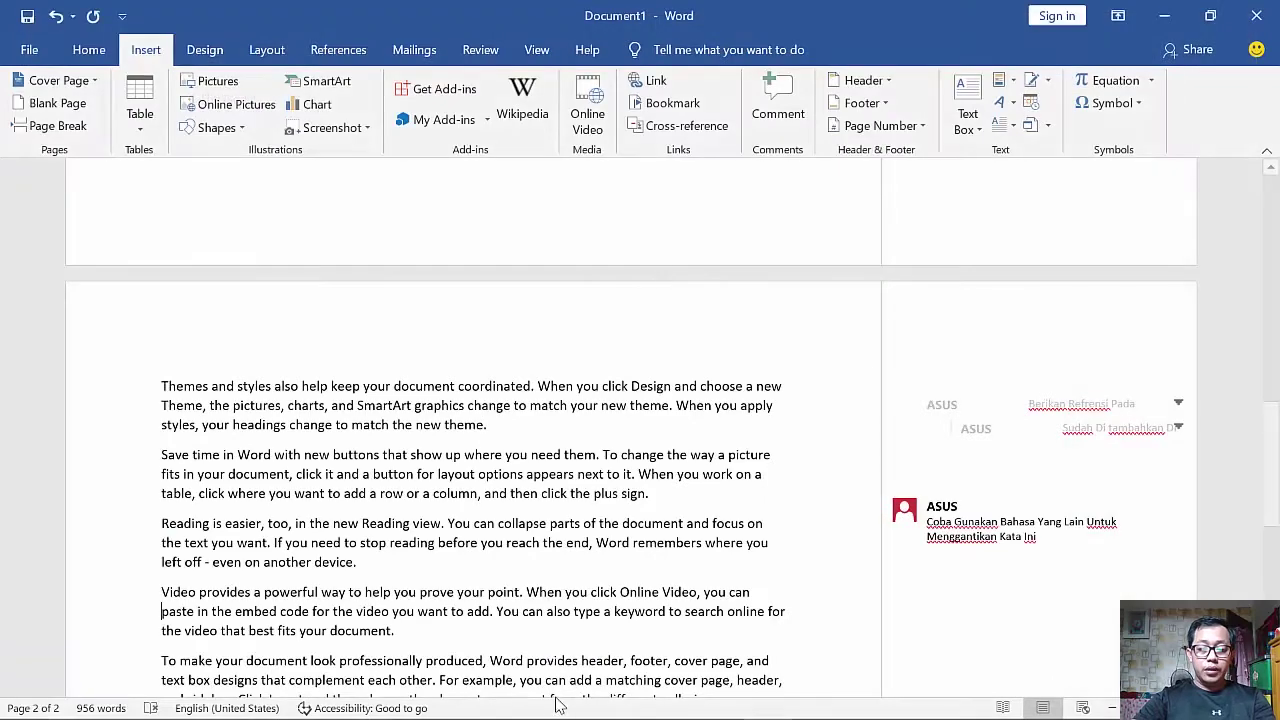
key("alt+Tab")
key("alt+Tab")
key("alt+Tab")
key("alt+Tab")
key("alt+Tab")
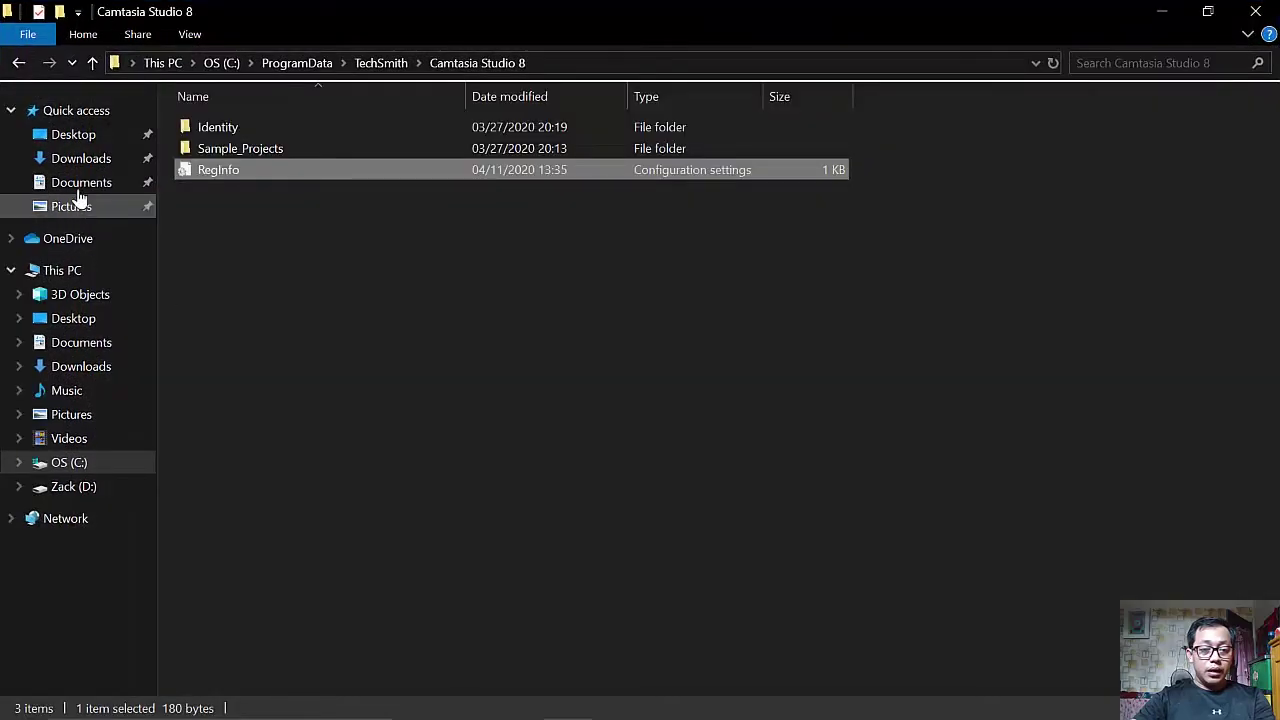
- Copy db_surat from Documents and paste it into Downloads shown in Details view
left_click(90, 182)
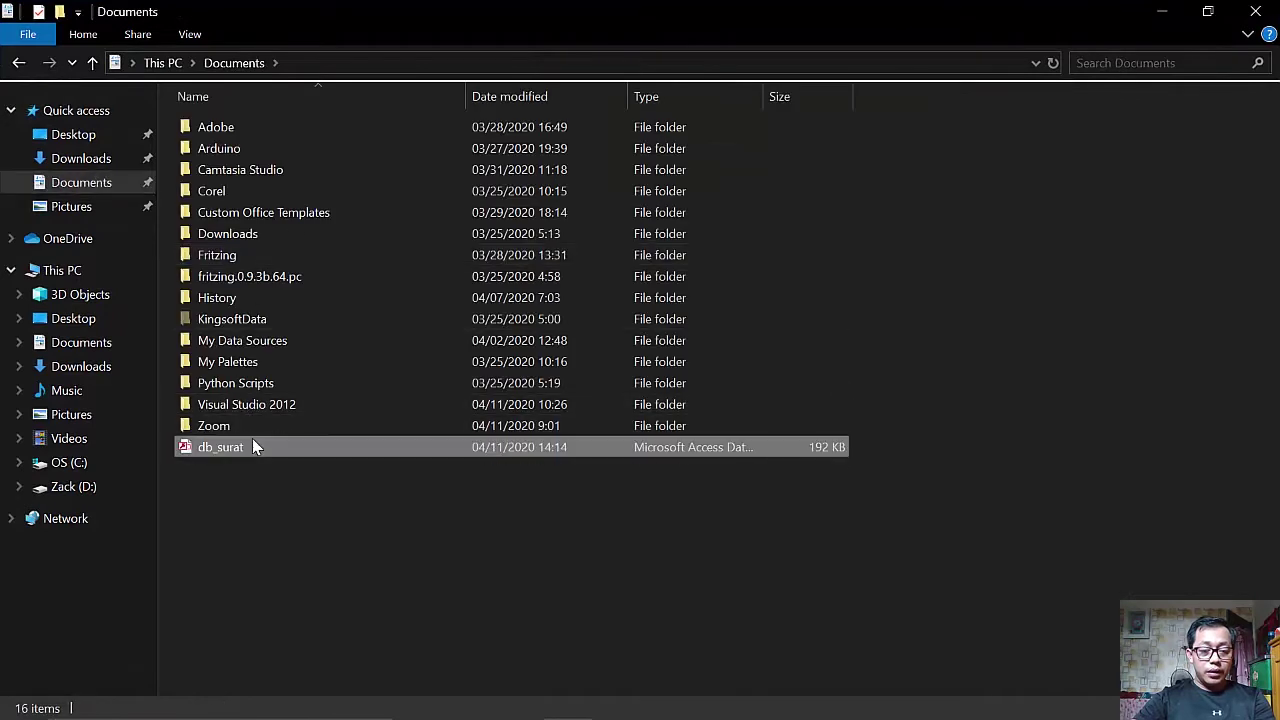
left_click(252, 446)
left_click(80, 487)
left_click(364, 584)
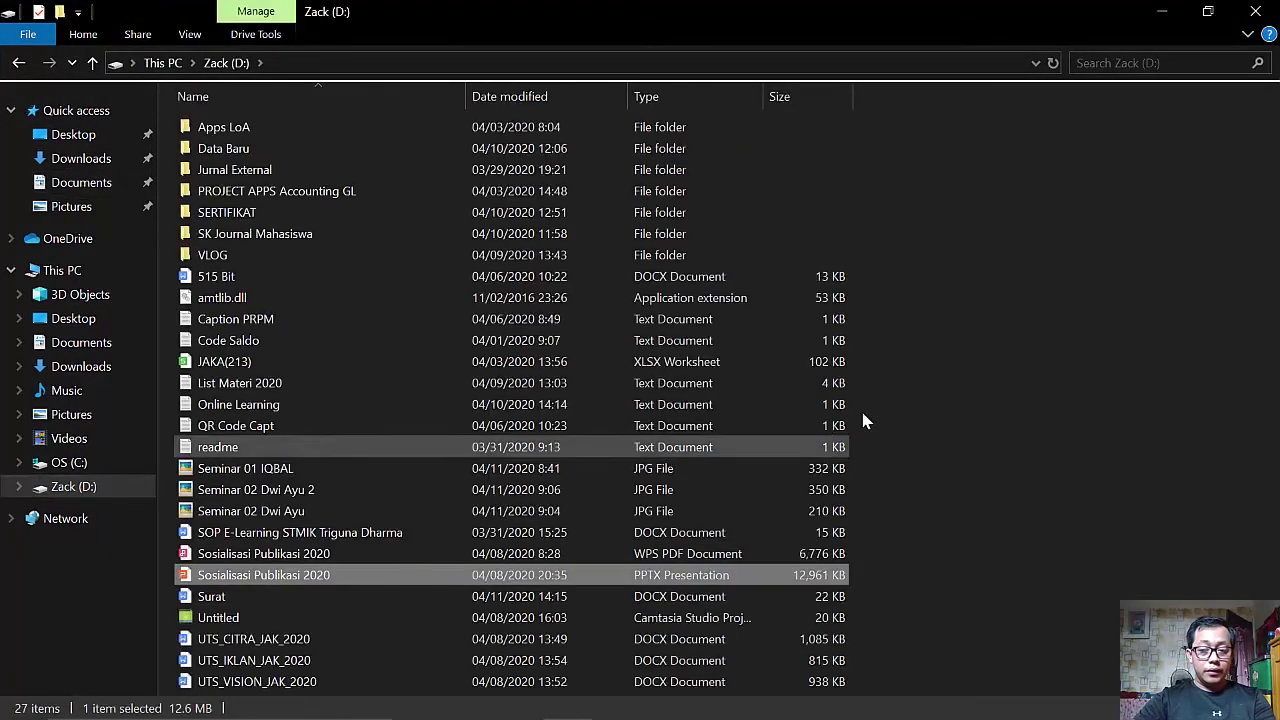
left_click(78, 160)
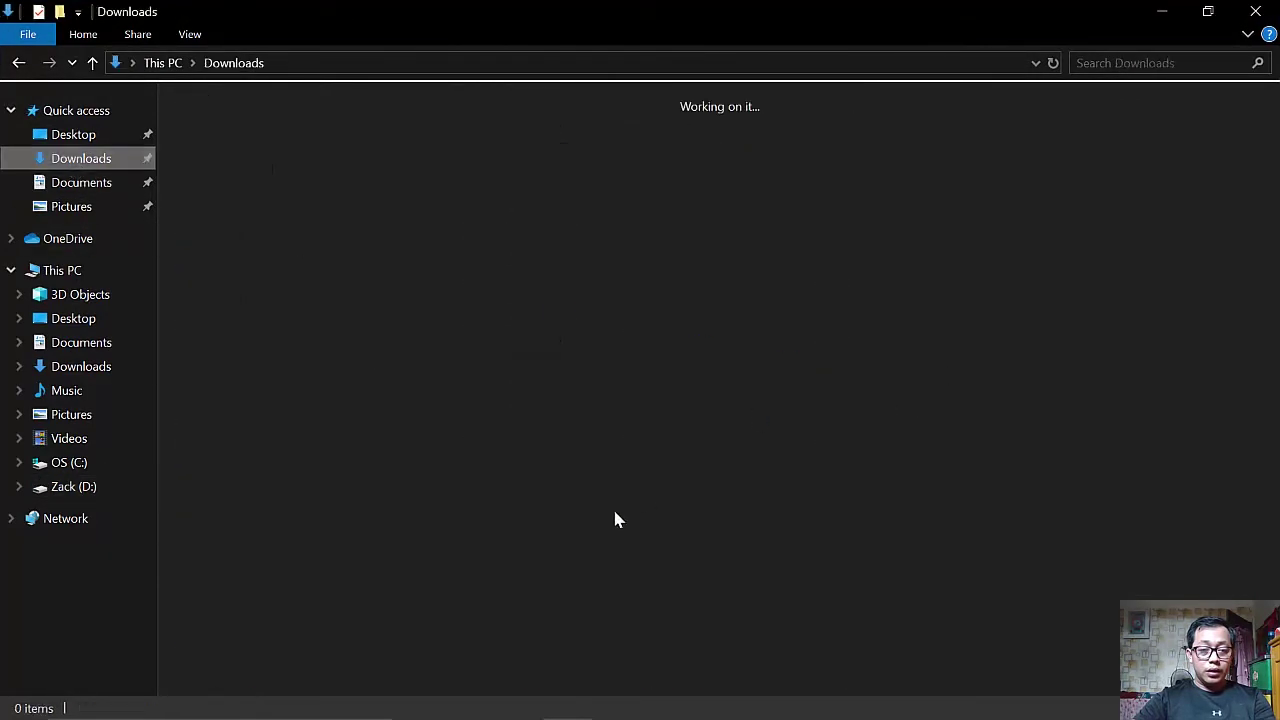
key("ctrl+shift+6")
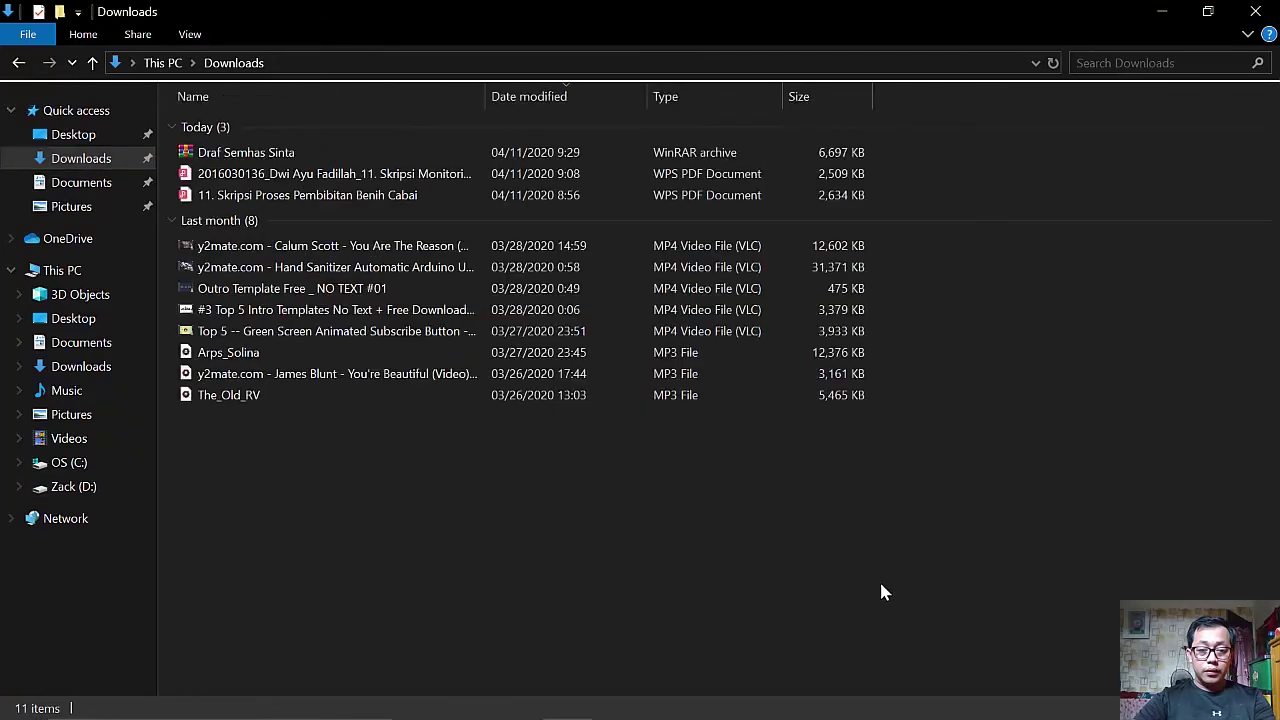
key("ctrl+v")
key("alt+Tab")
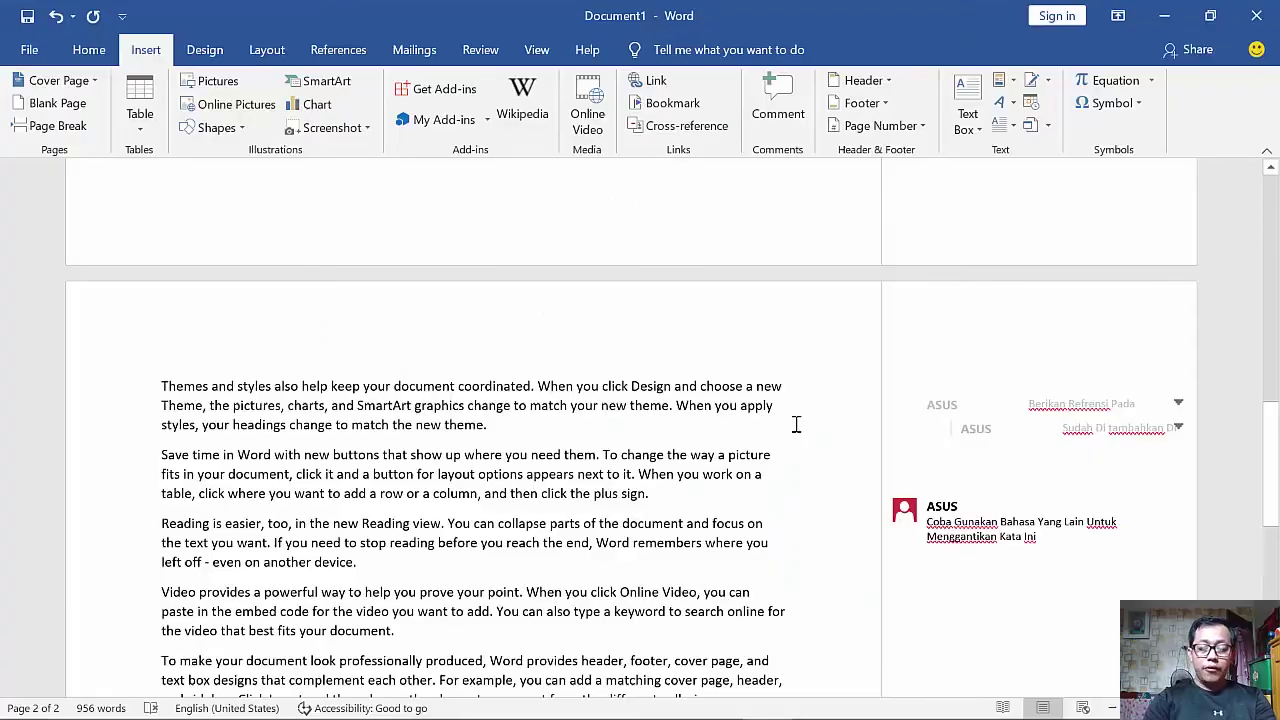
- Reopen Surat from recent documents, accept the database prompt and dismiss the missing-file errors
key("ctrl+o")
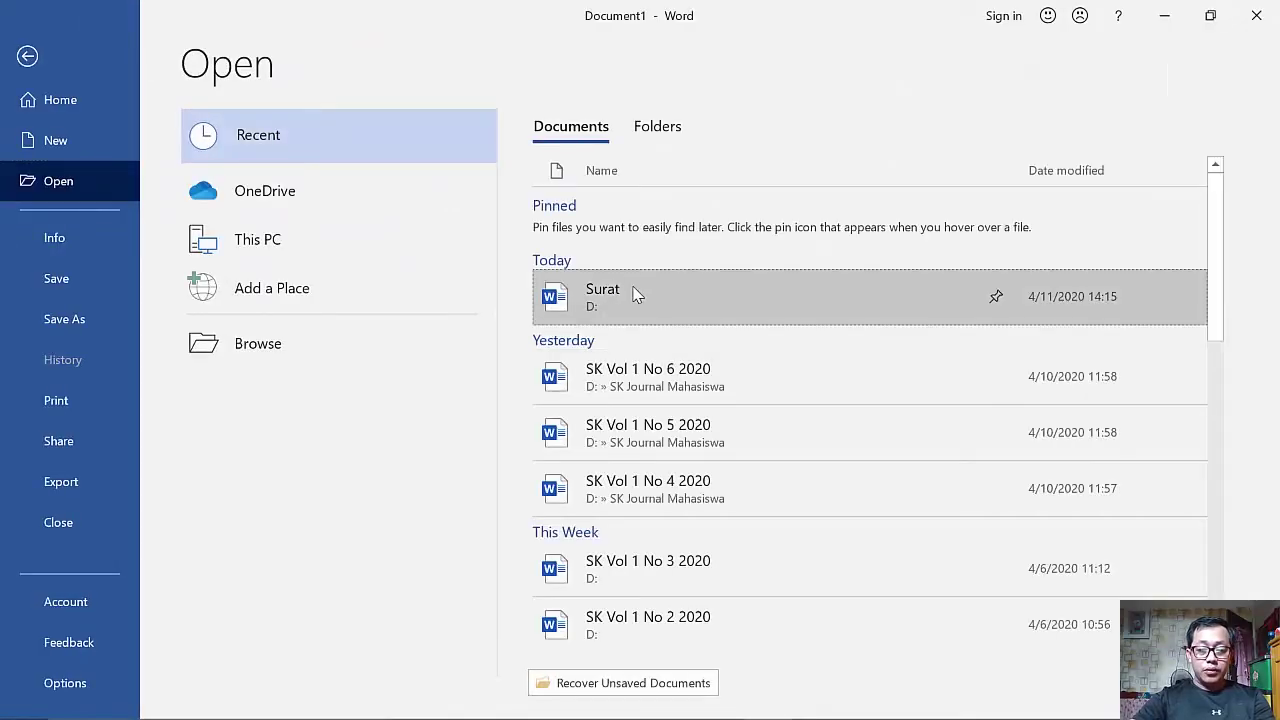
left_click(634, 291)
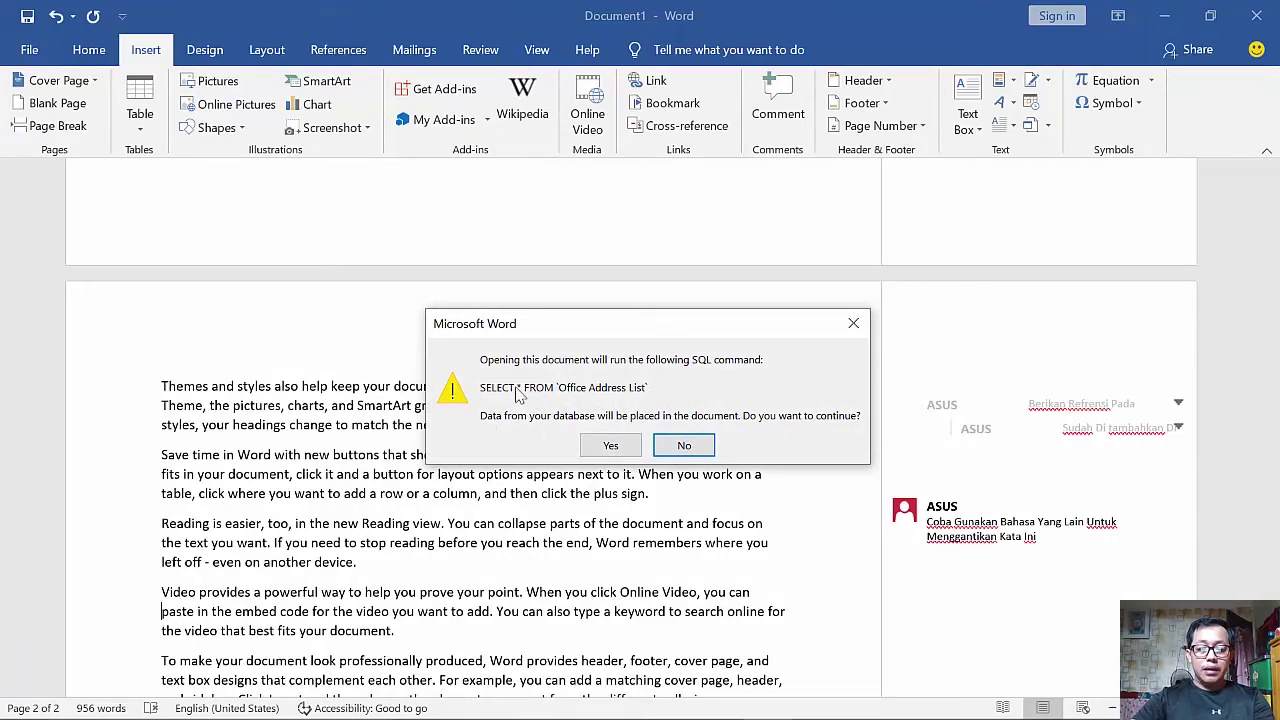
left_click(618, 446)
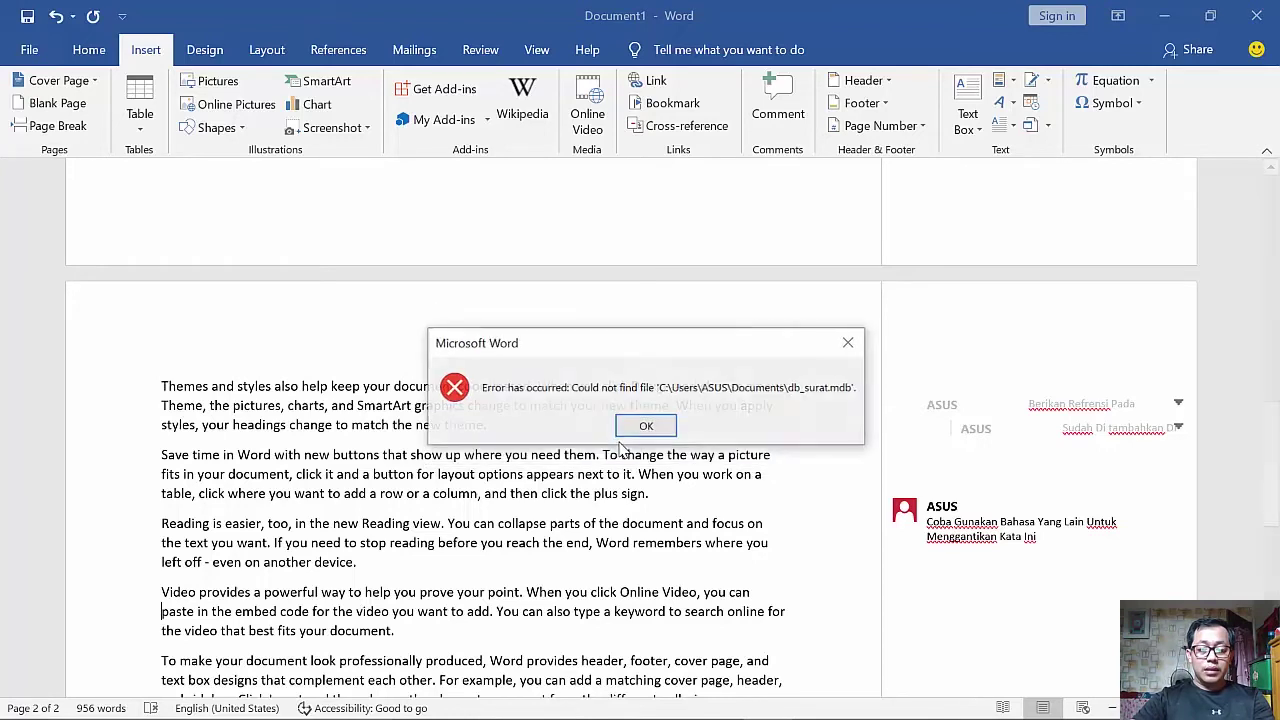
left_click(634, 424)
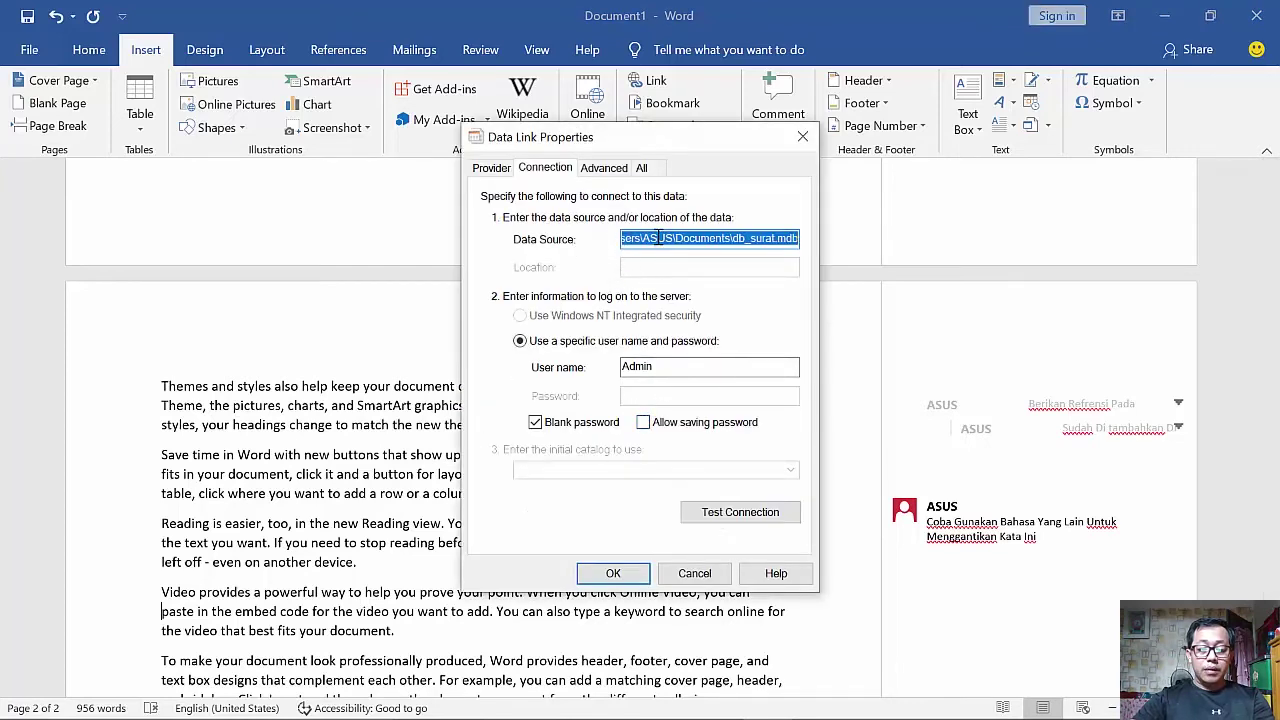
left_click(490, 168)
left_click(535, 168)
left_click(613, 573)
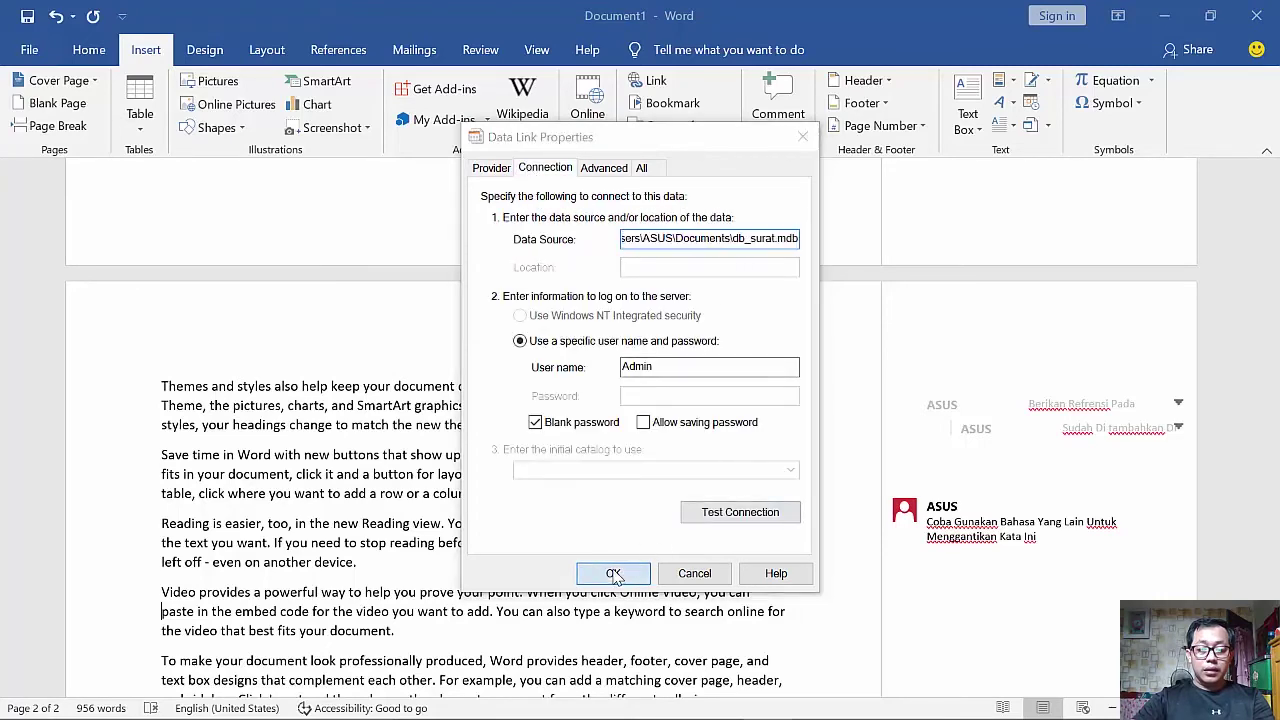
left_click(655, 428)
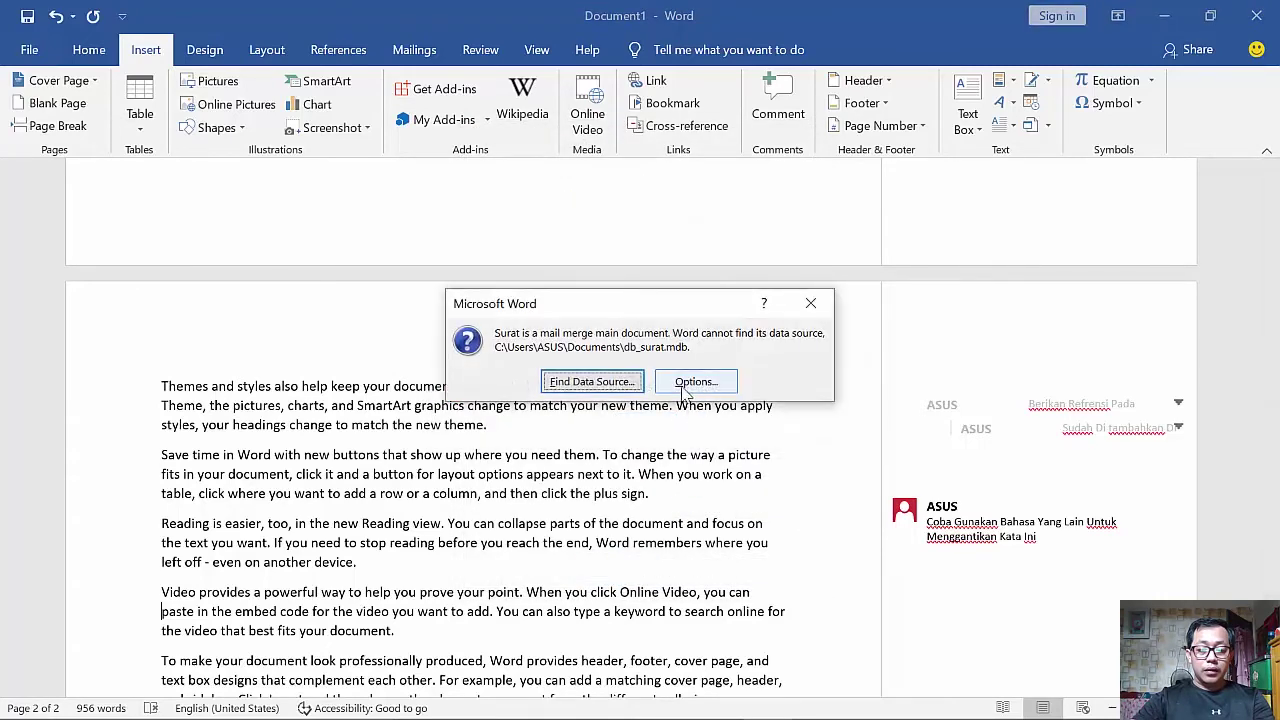
- Relink the merge to db_surat in Downloads and preview the second recipient's letter
left_click(625, 388)
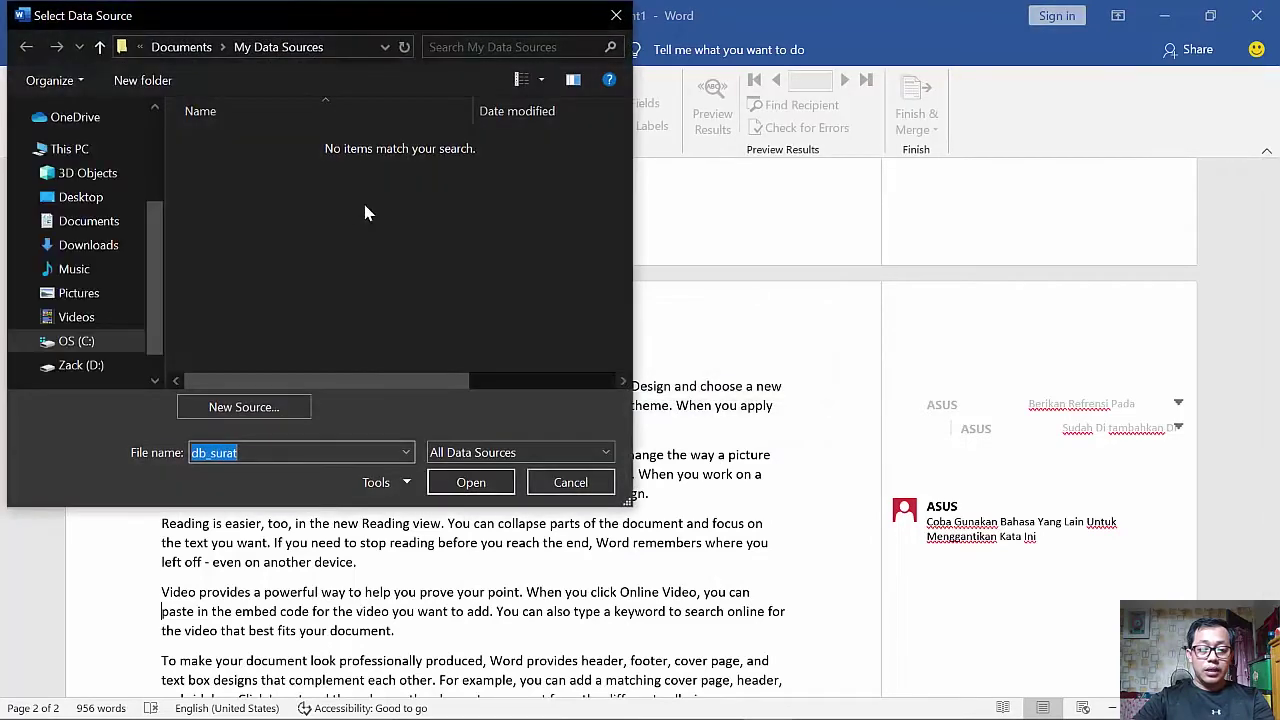
left_click(100, 245)
double_click(222, 182)
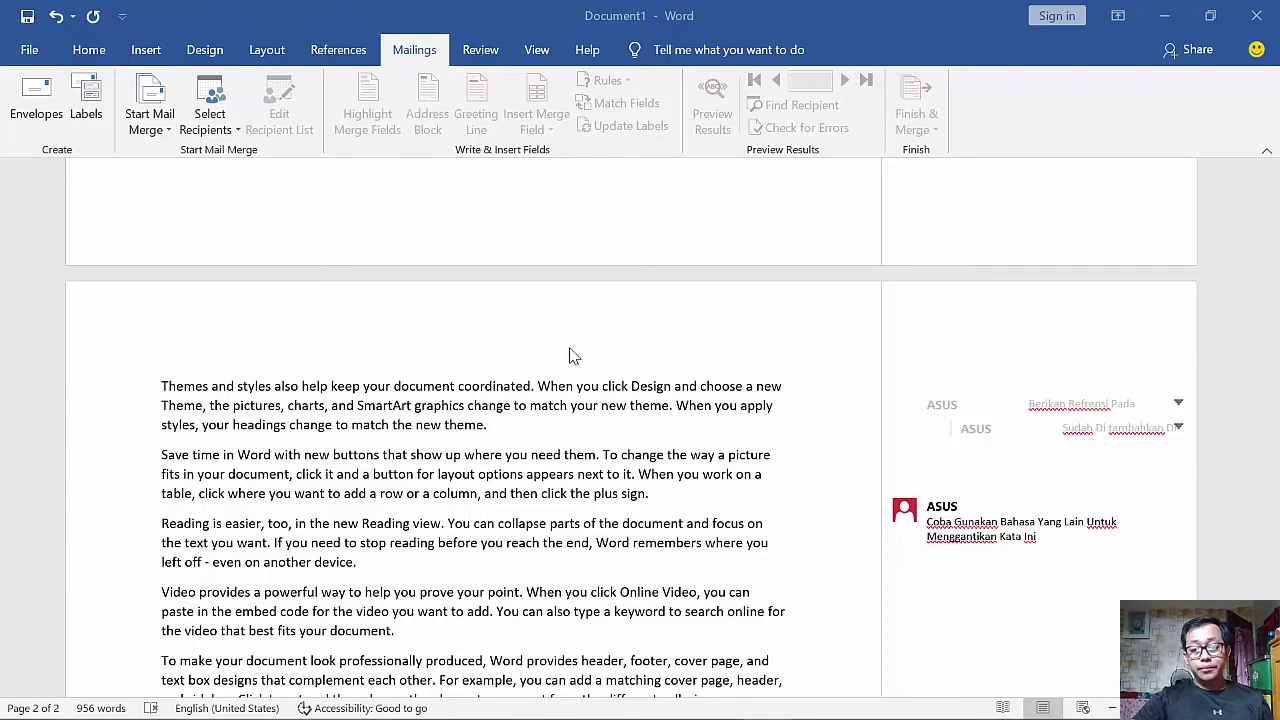
left_click(414, 50)
left_click(846, 80)
left_click(846, 80)
left_click(776, 80)
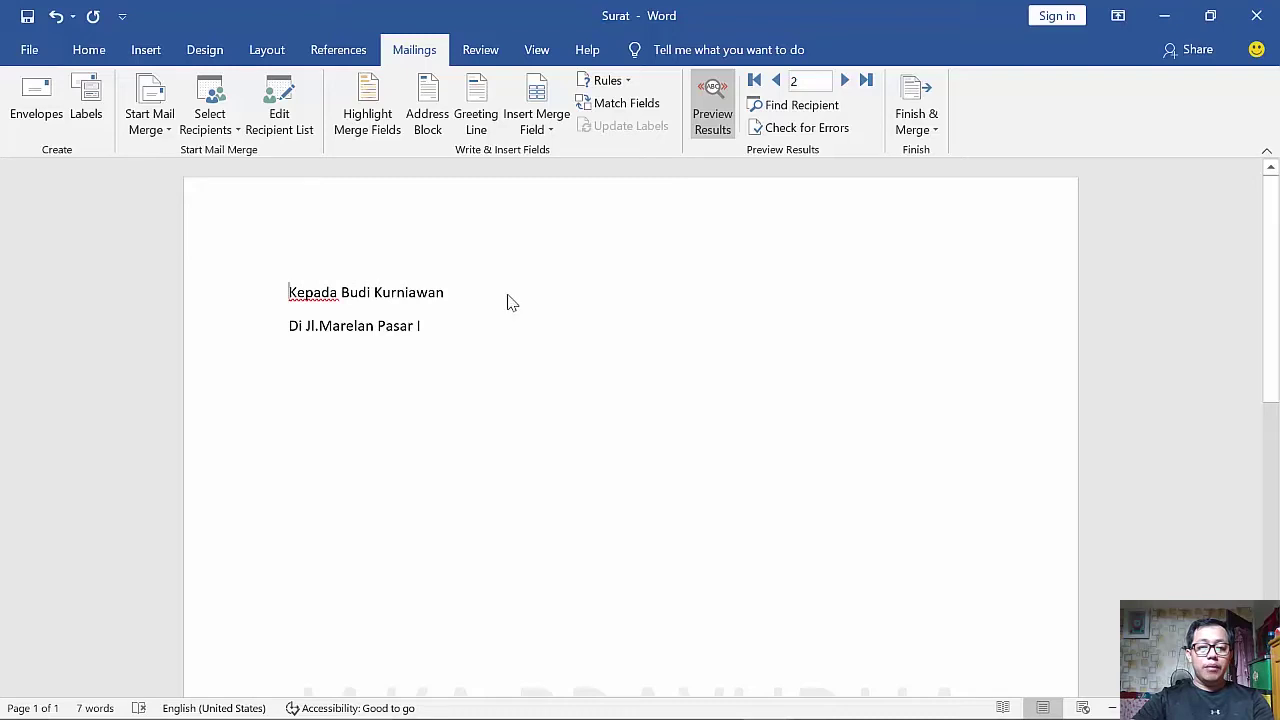
key("ctrl+a")
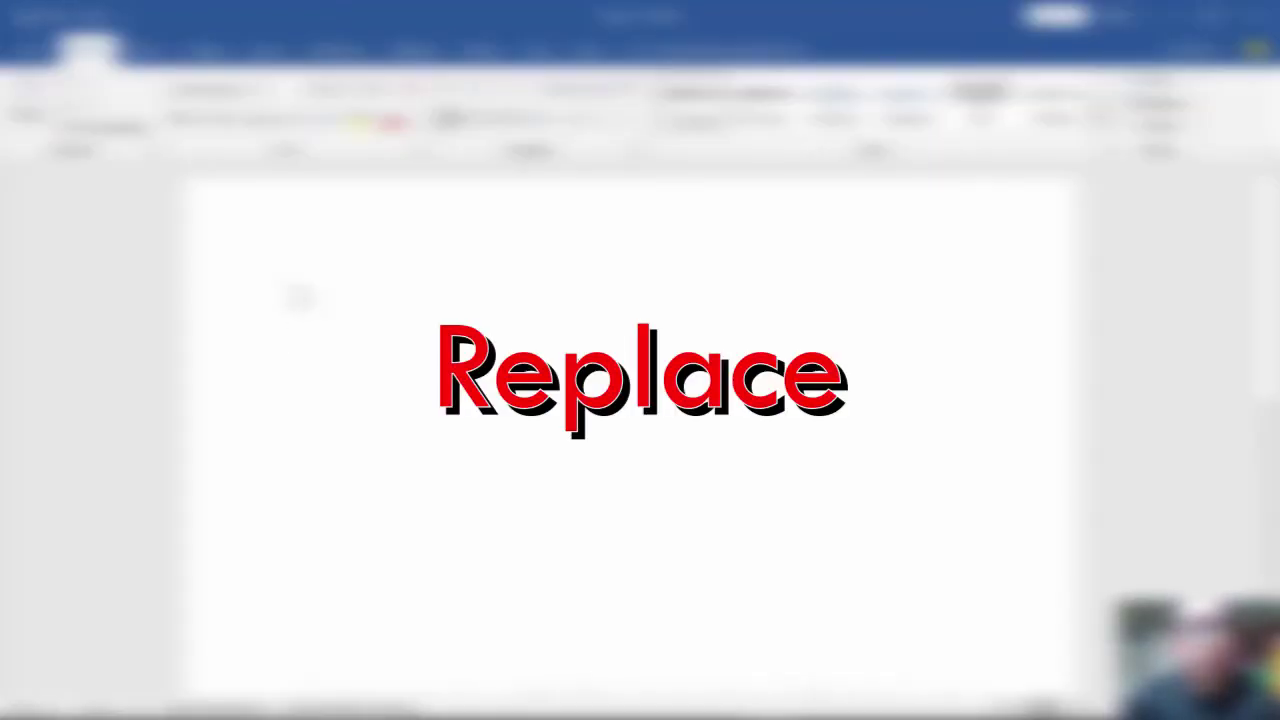
- Generate ten sample paragraphs with =rand(10), then bring up Find and Replace
type("=rand")
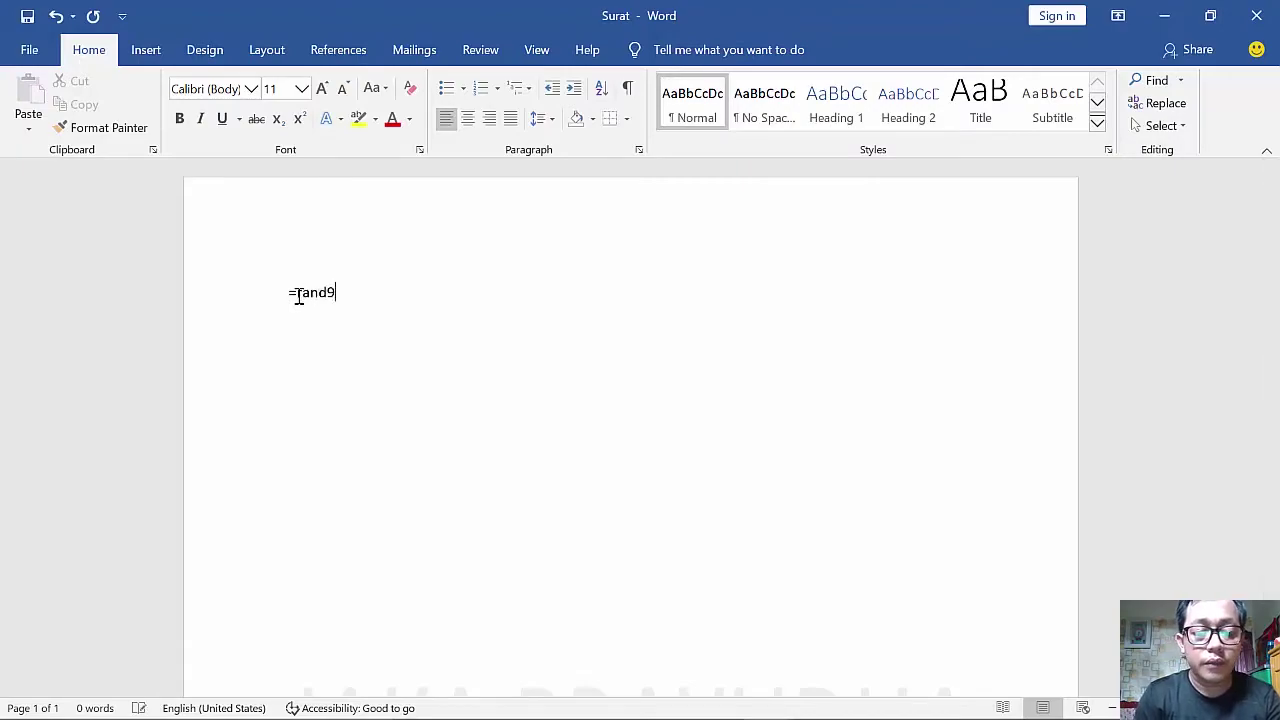
type("(10)")
key("Return")
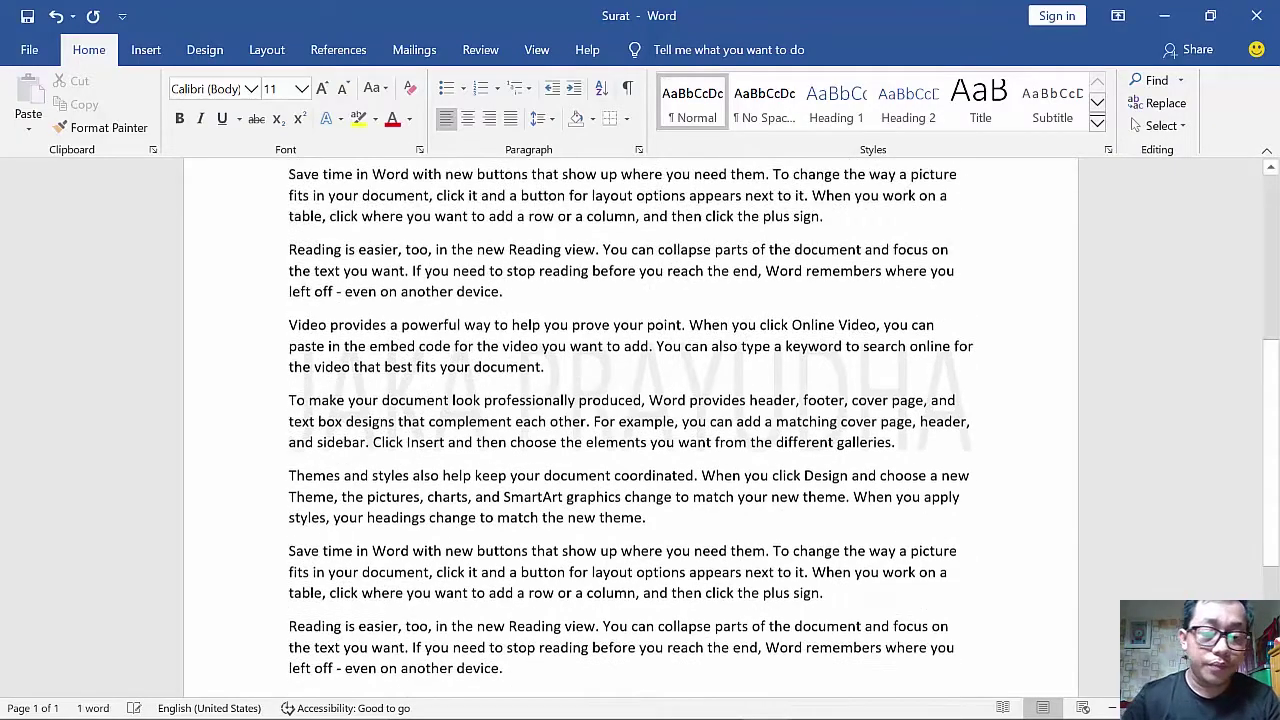
scroll(467, 307, "up", 3)
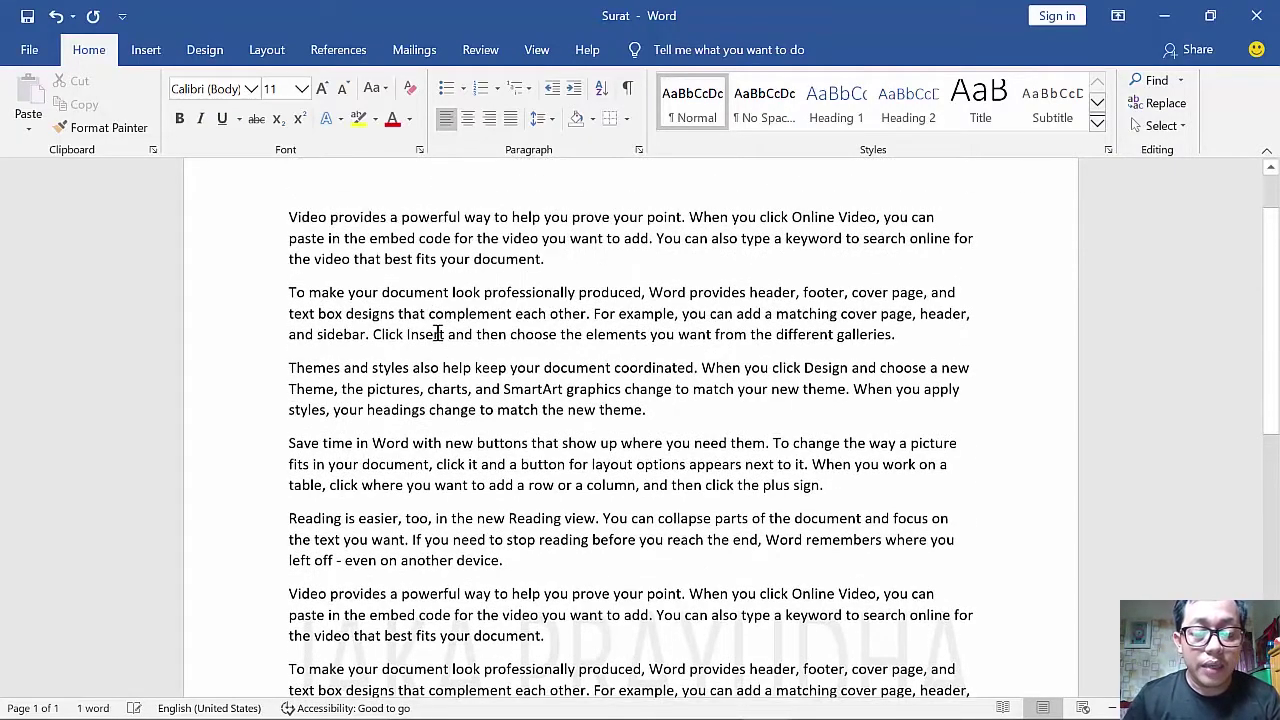
double_click(304, 219)
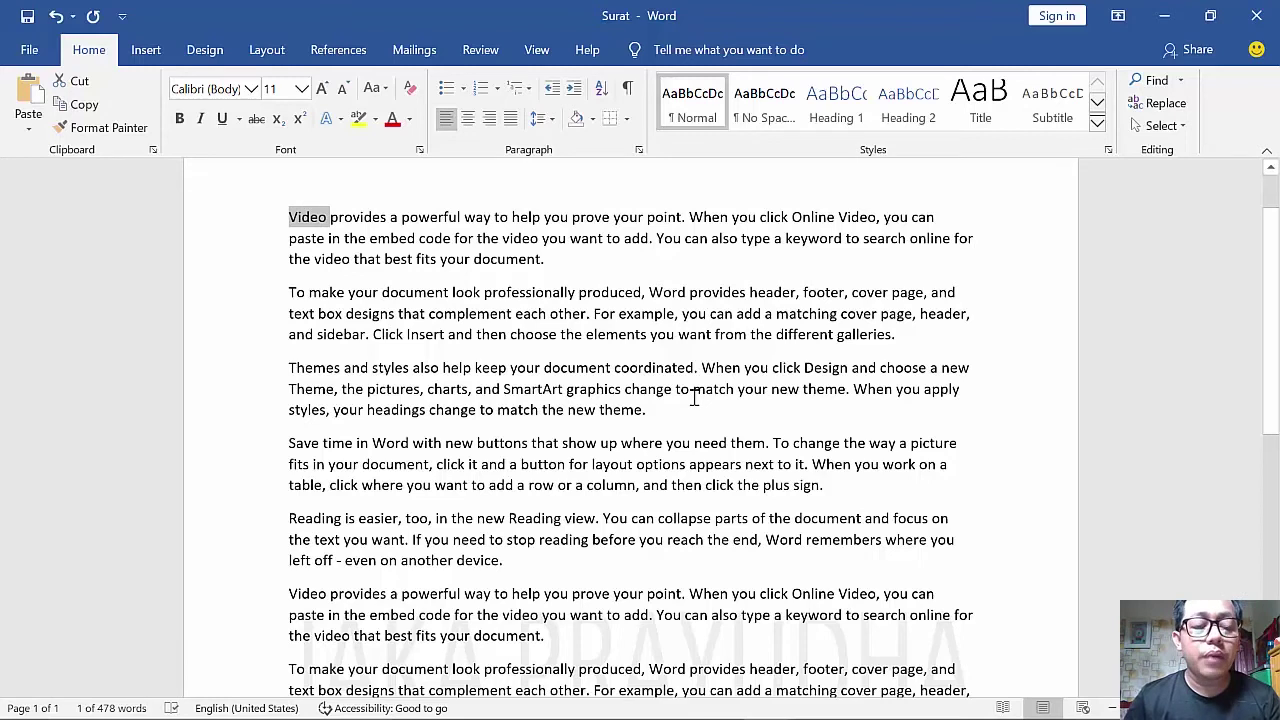
left_click(406, 386)
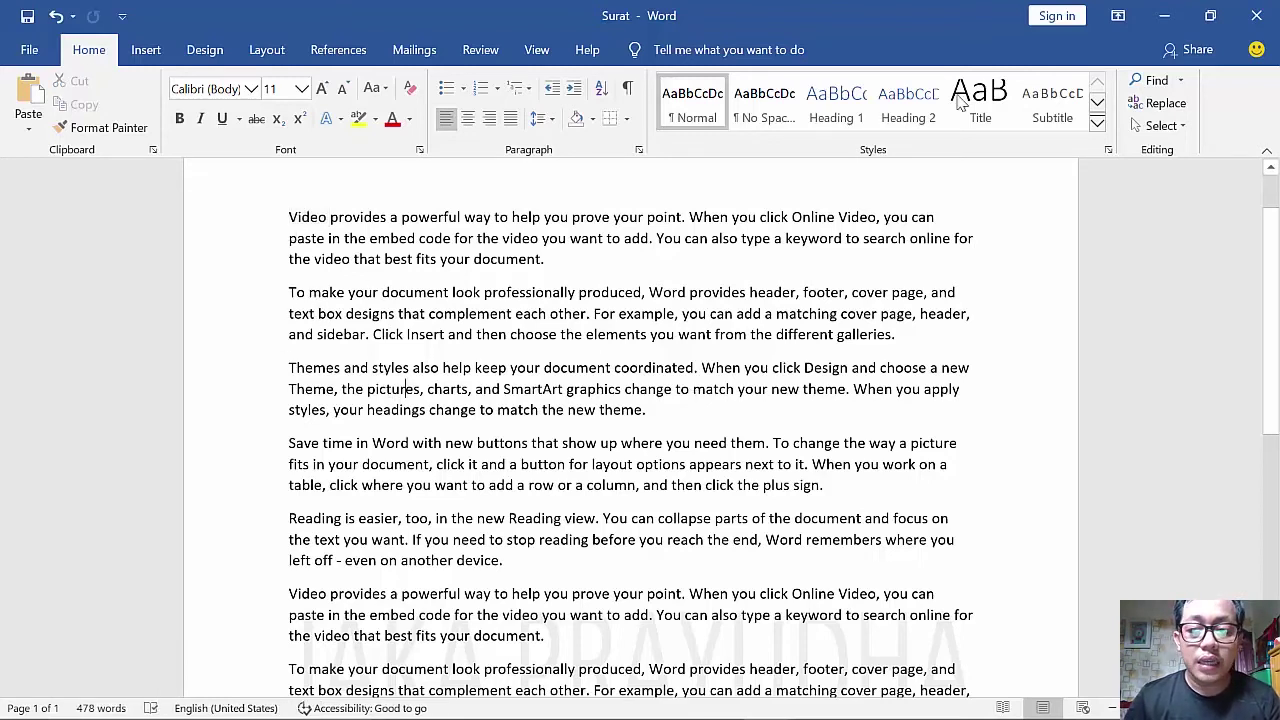
left_click(1160, 103)
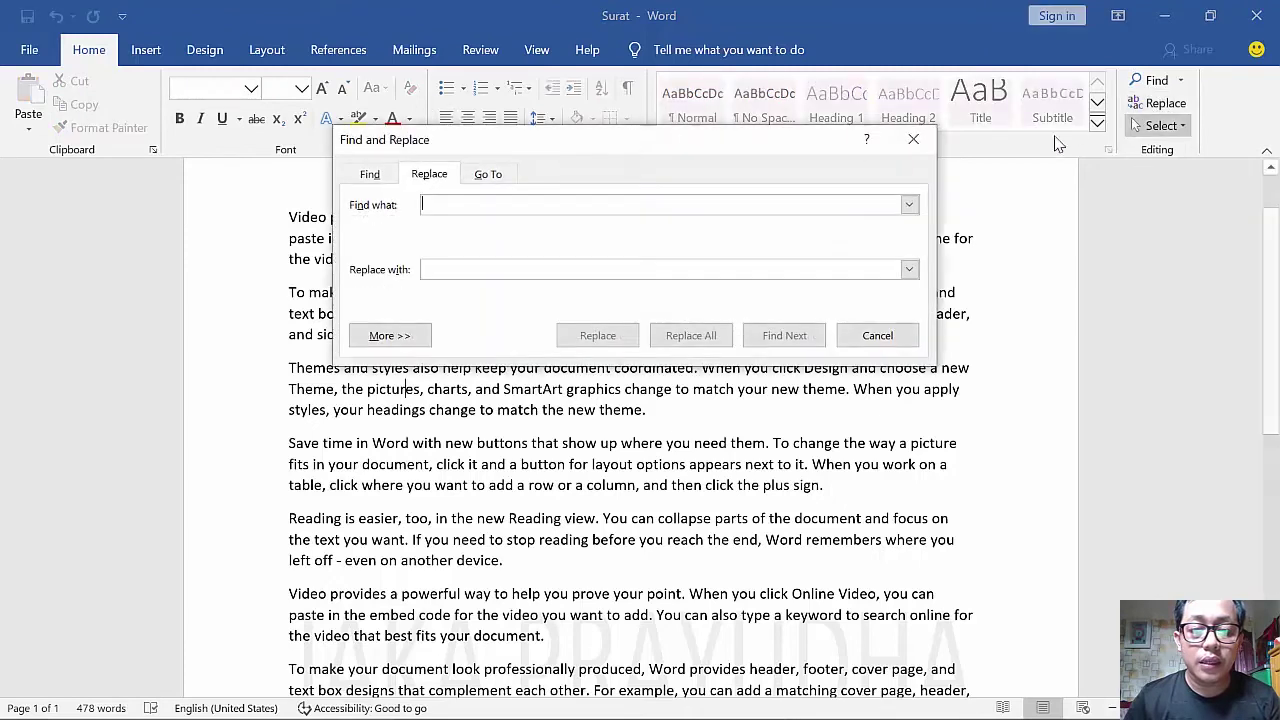
- Replace all five occurrences of Video with Image in the sample text, then close the dialog
left_click_drag(530, 155, 696, 263)
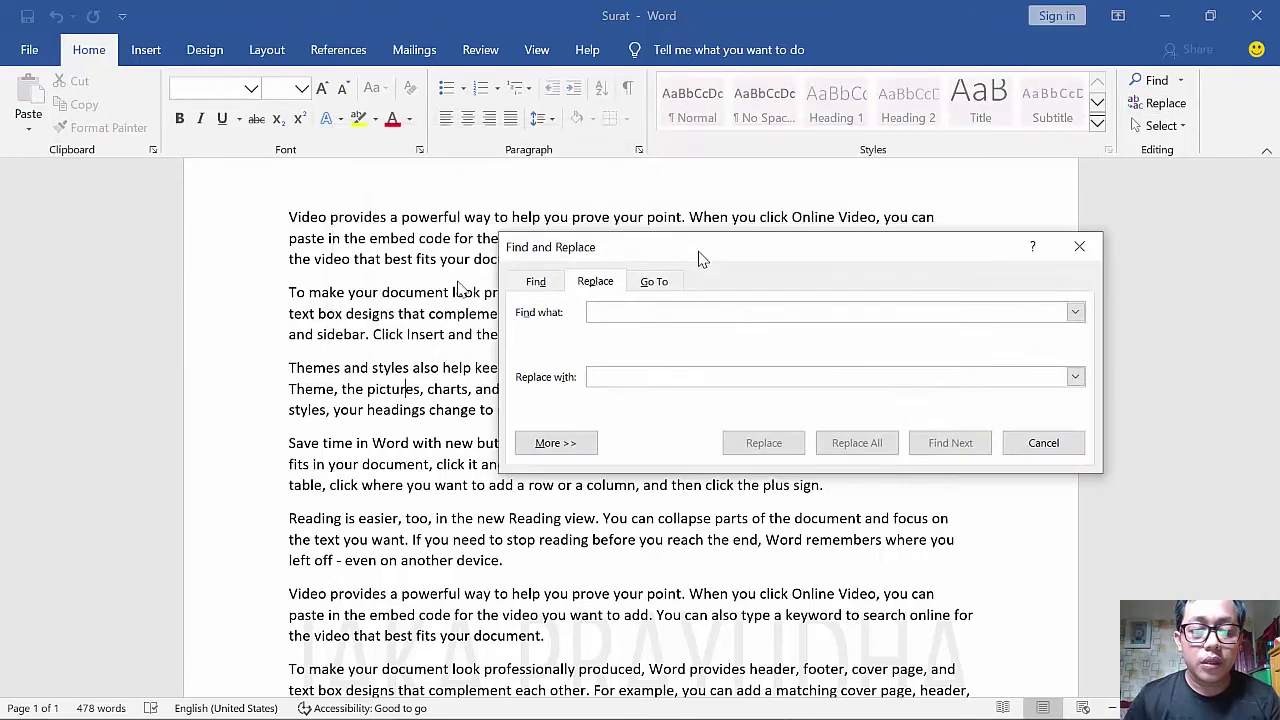
double_click(306, 216)
left_click(646, 311)
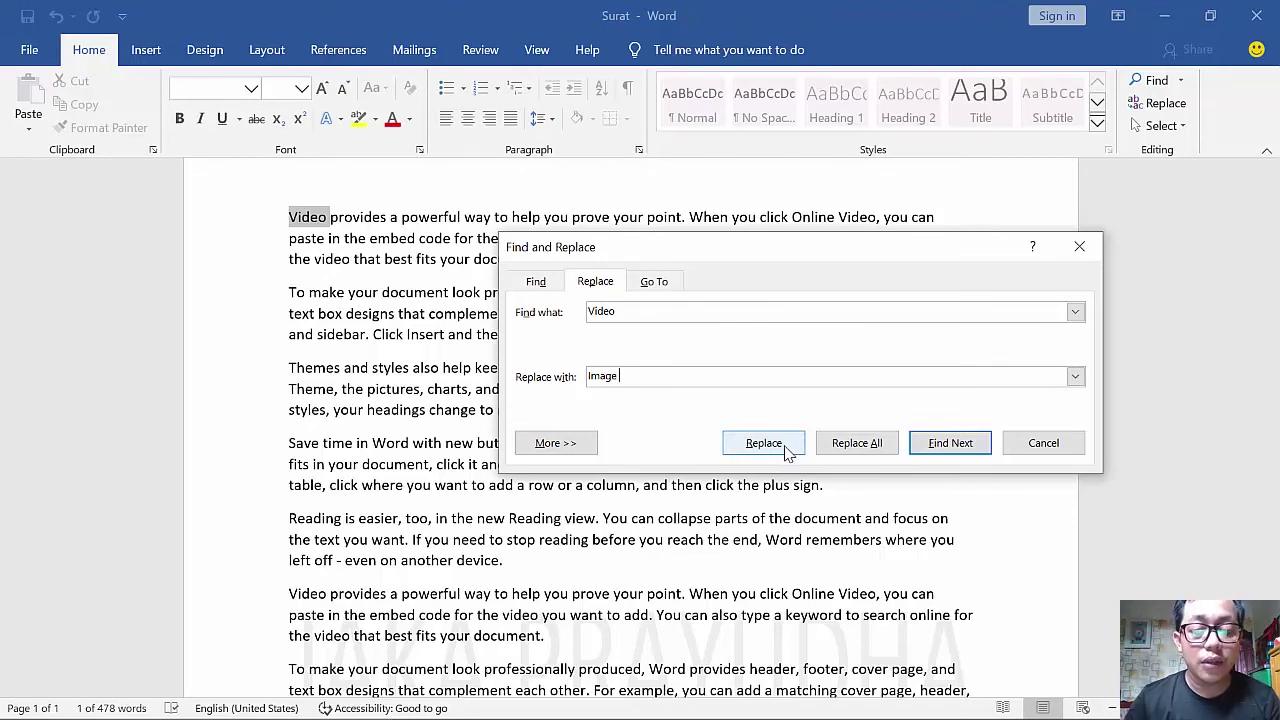
left_click(763, 443)
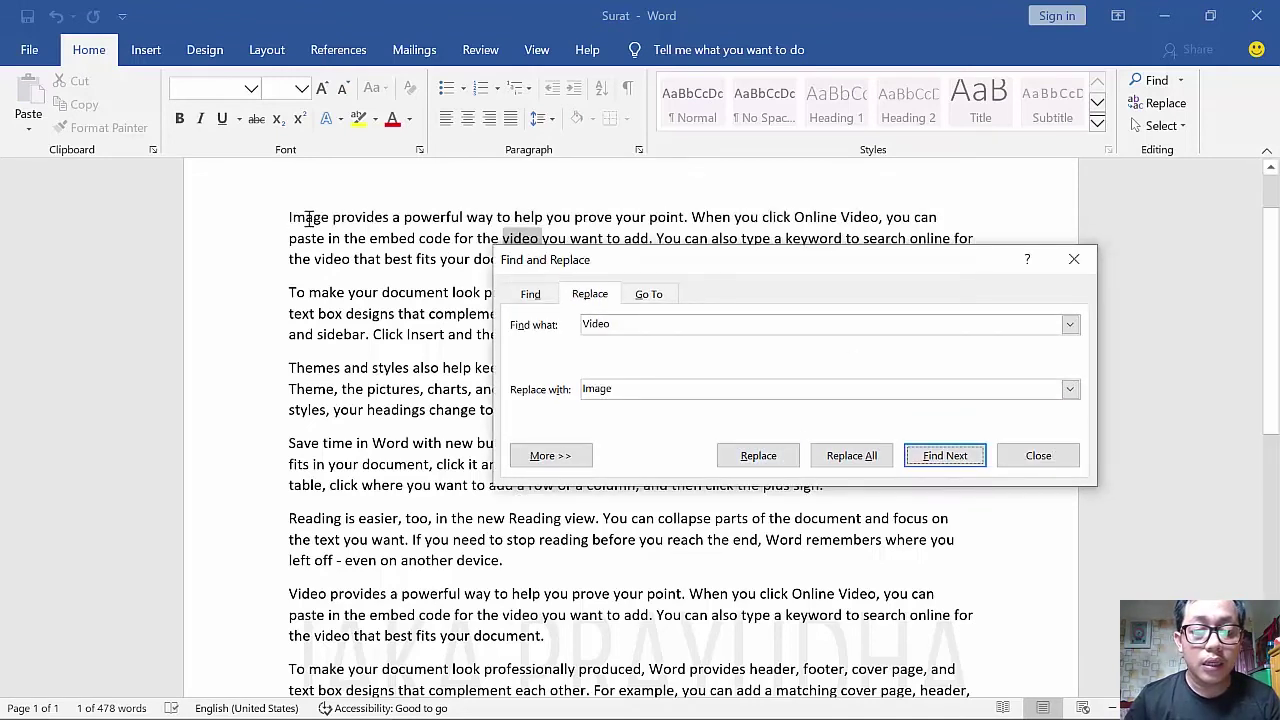
left_click(873, 455)
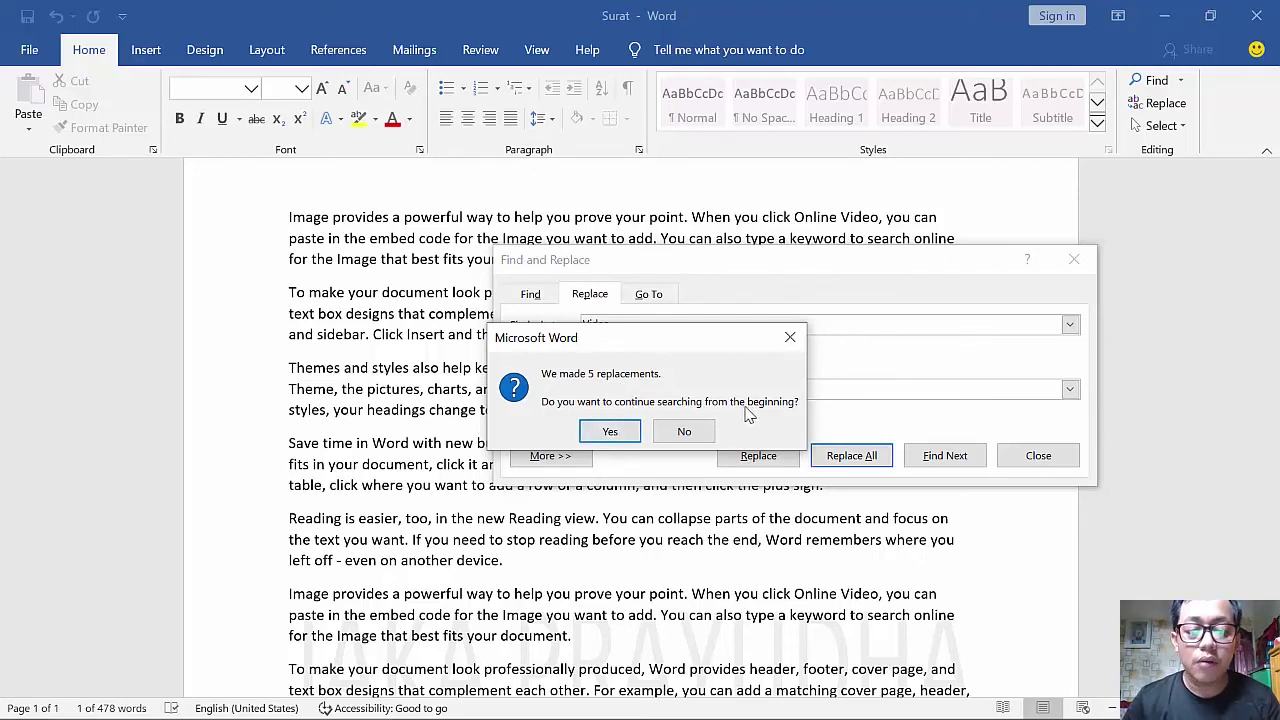
left_click(608, 432)
left_click(640, 428)
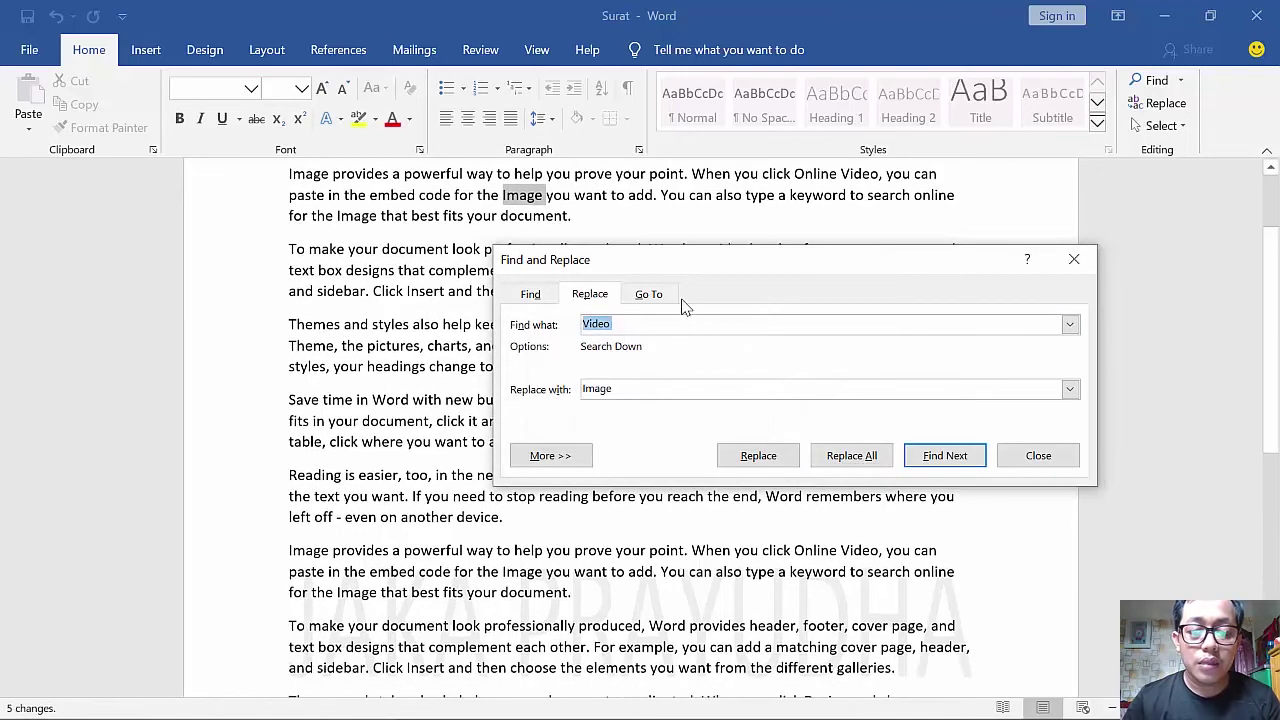
left_click(1073, 259)
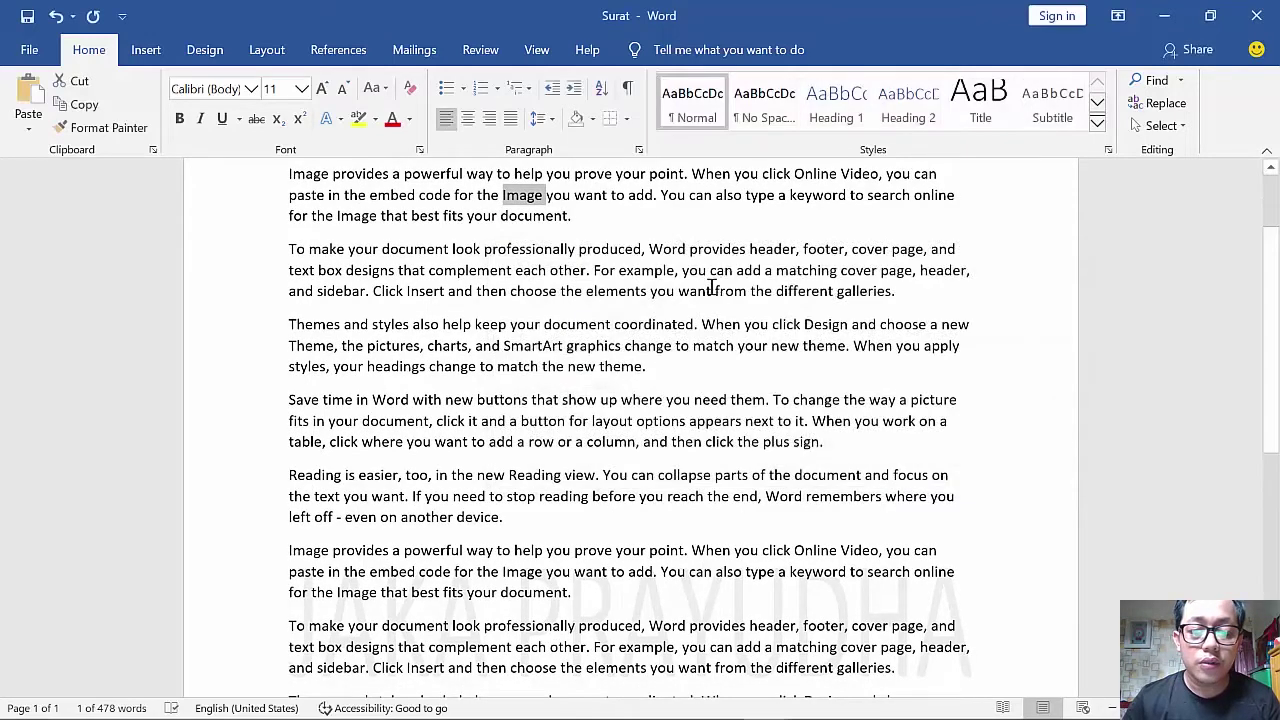
scroll(500, 270, "up", 3)
double_click(320, 277)
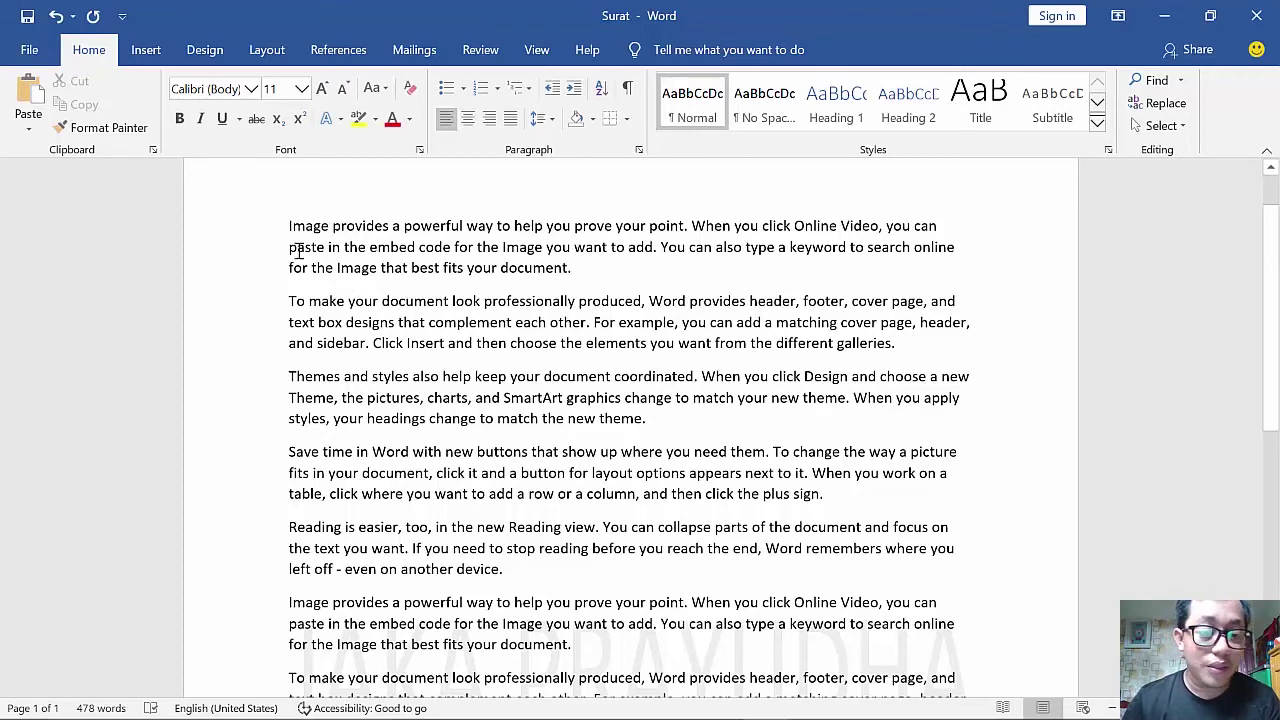
- Change the first sentence, "Image provides a powerful way...", to UPPERCASE
left_click_drag(288, 232, 580, 266)
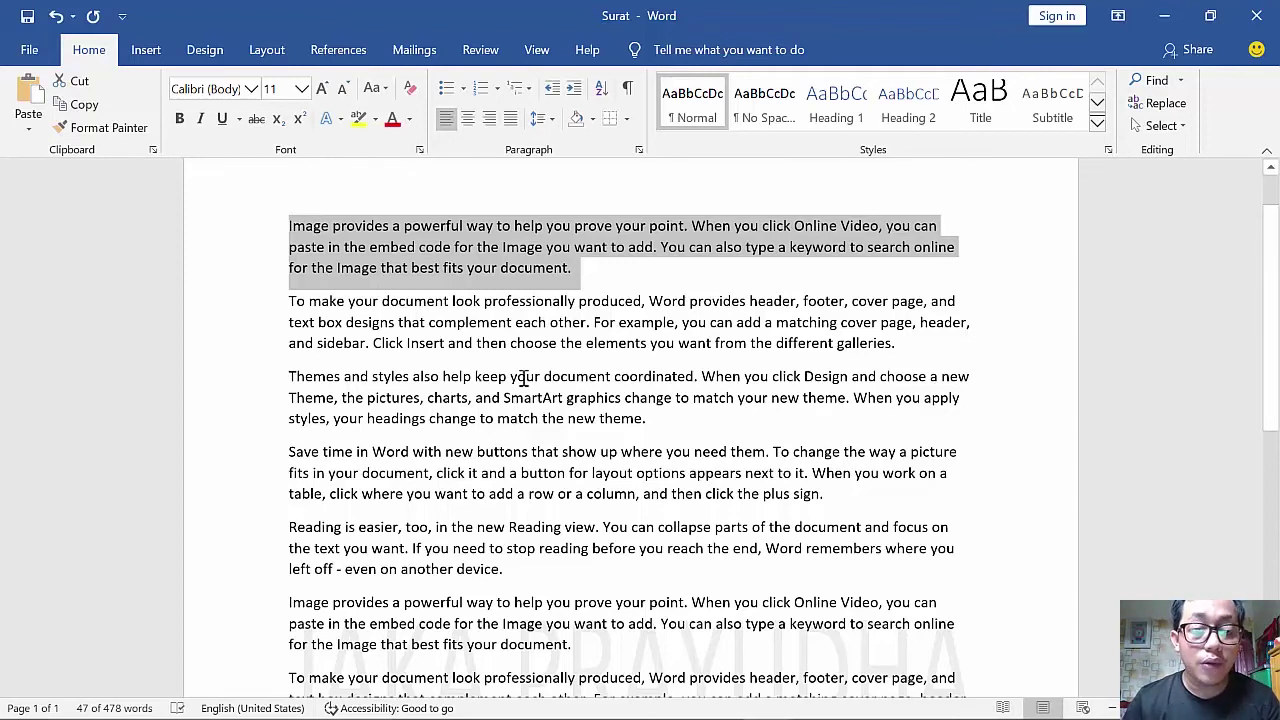
left_click_drag(288, 225, 381, 228)
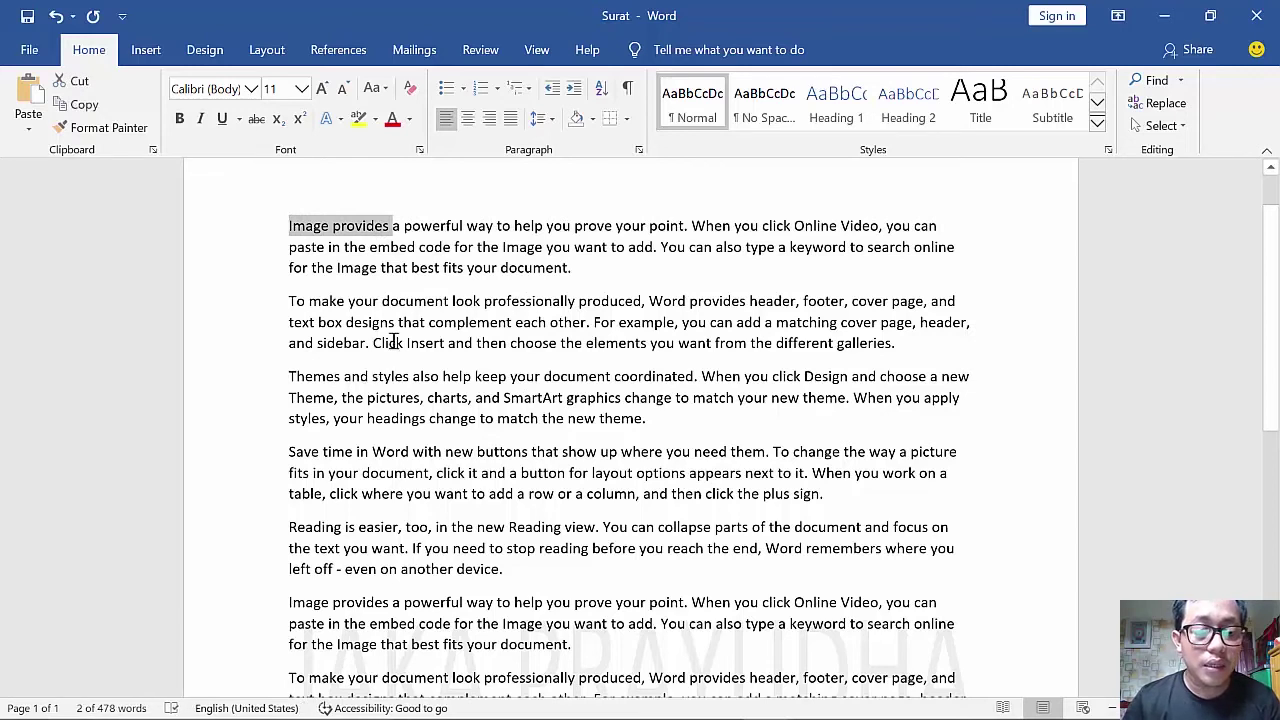
left_click(456, 300)
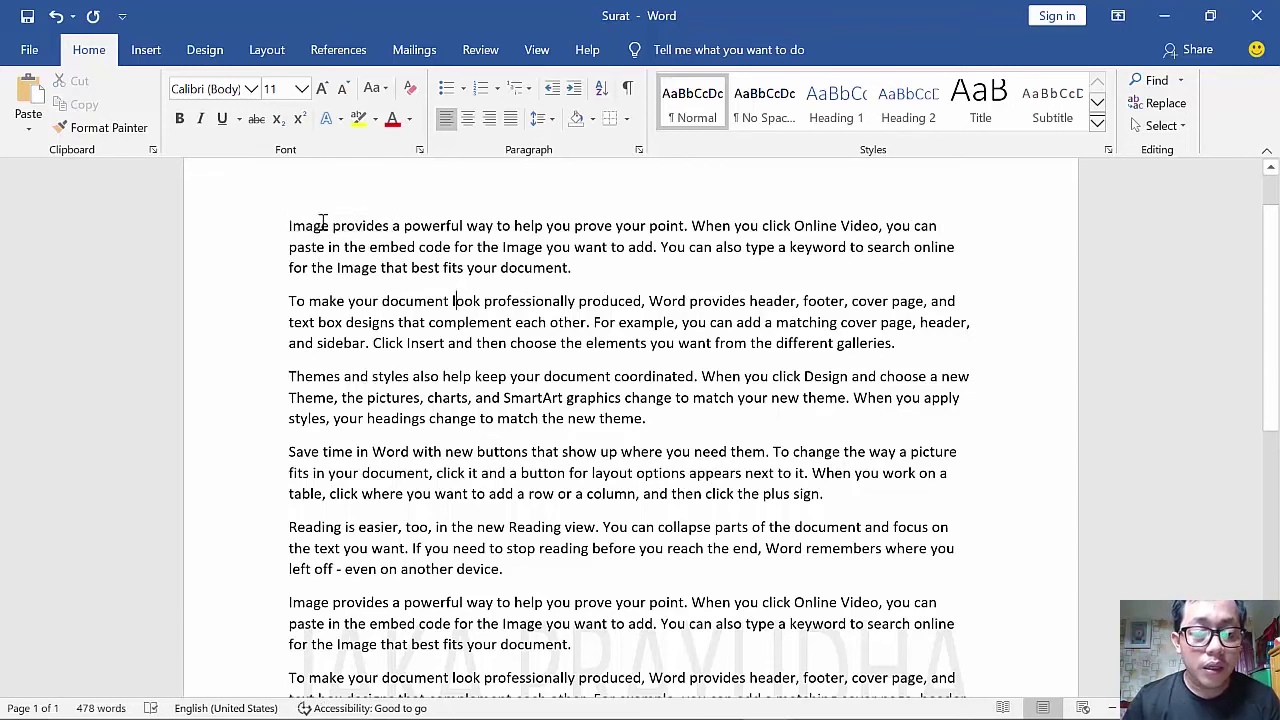
left_click_drag(289, 225, 685, 226)
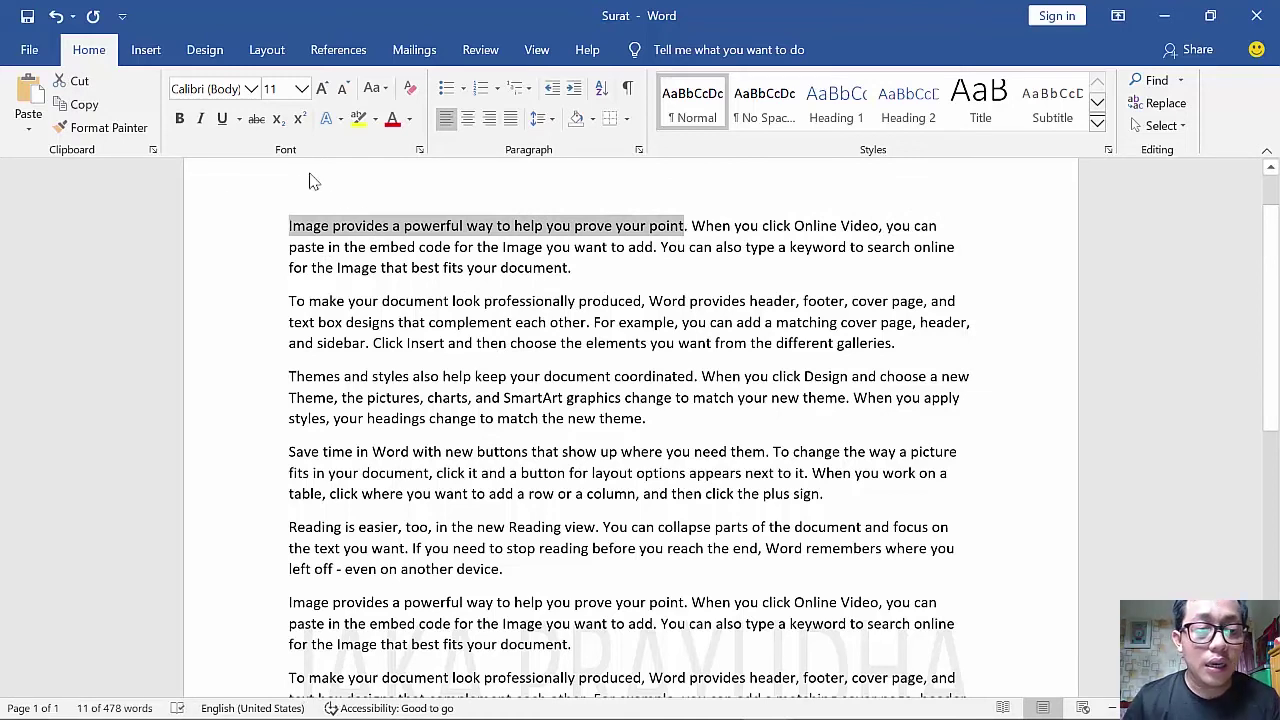
left_click(381, 92)
left_click(424, 161)
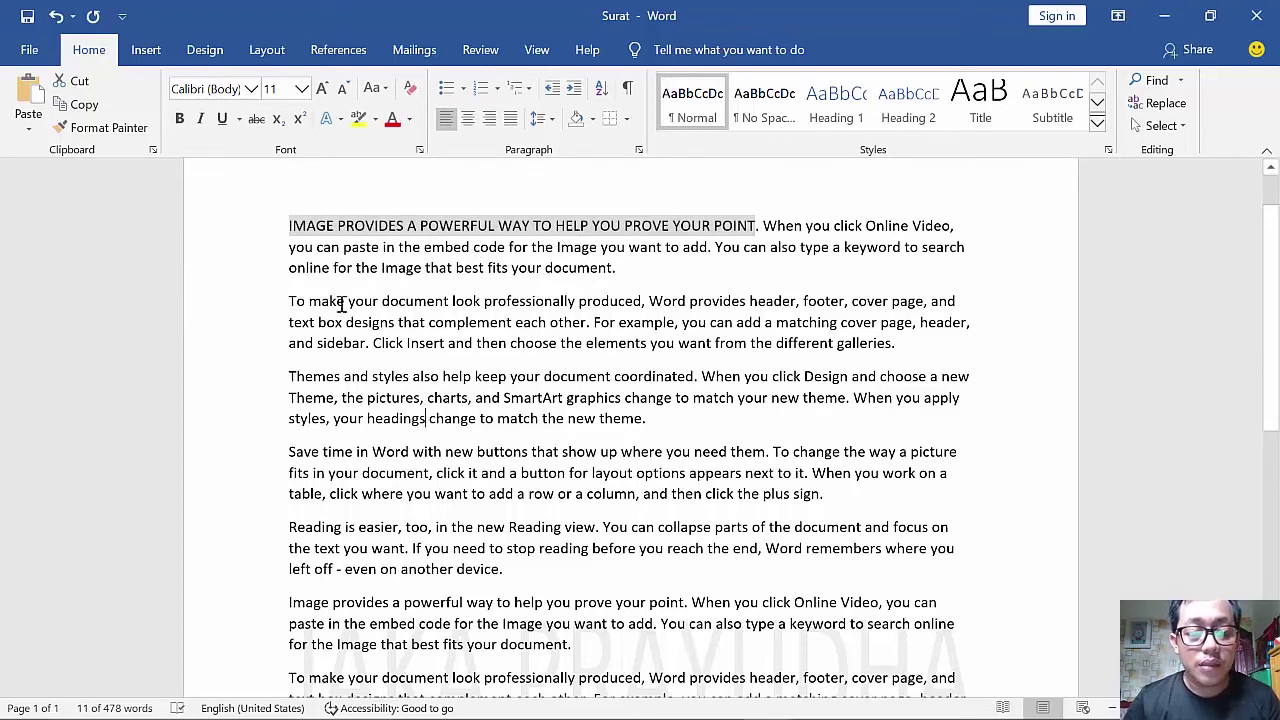
- Set Image provides as the Find what text in Find and Replace
left_click(300, 262)
left_click(272, 230)
left_click(290, 228)
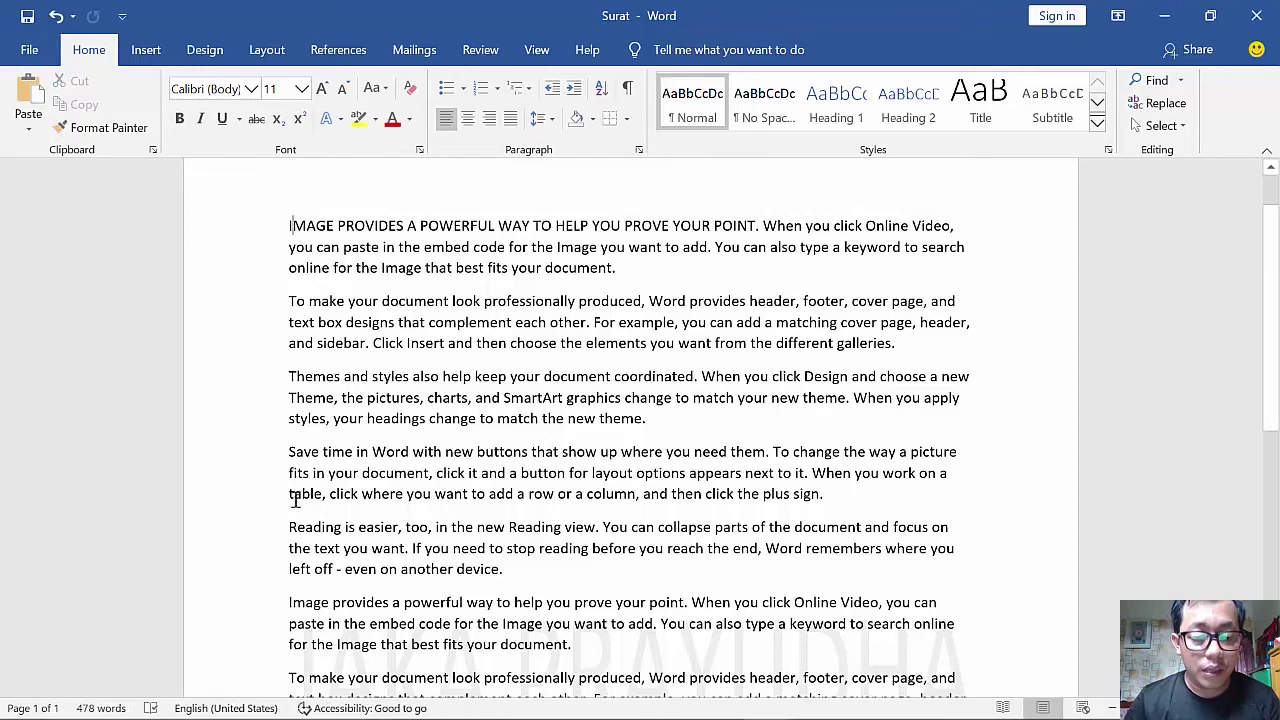
left_click_drag(290, 226, 405, 222)
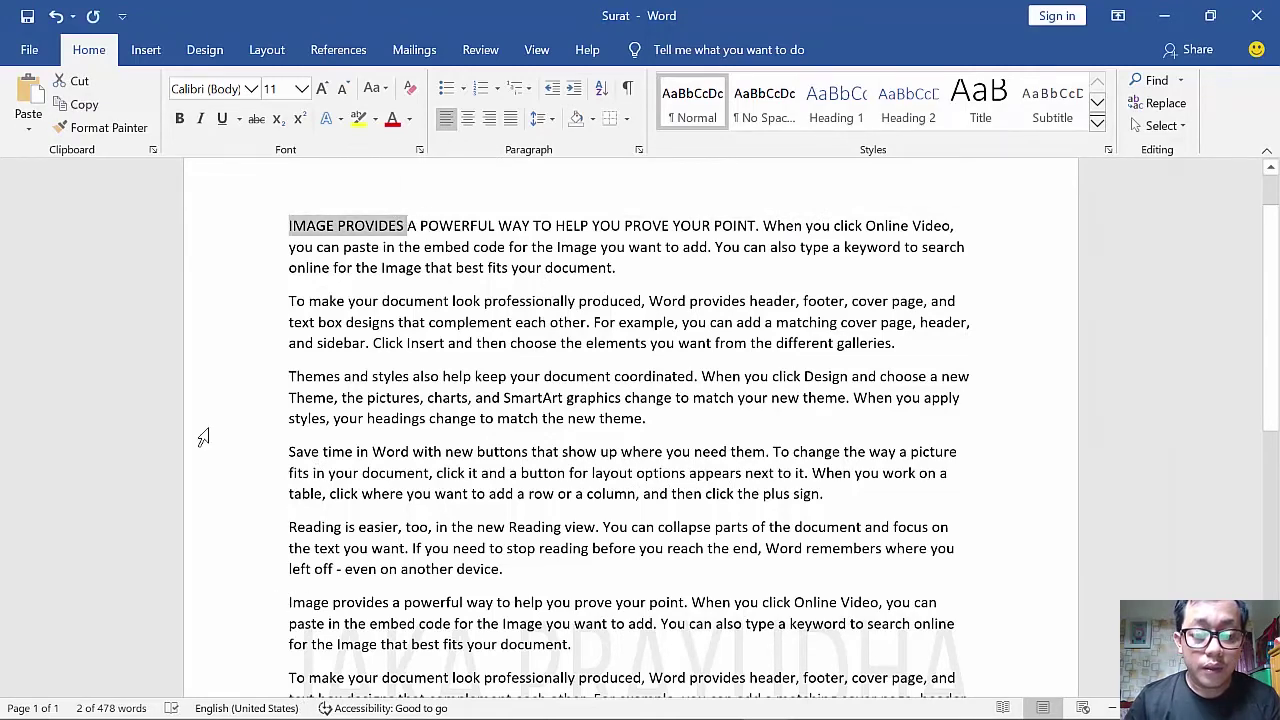
left_click_drag(288, 600, 385, 607)
key("ctrl+c")
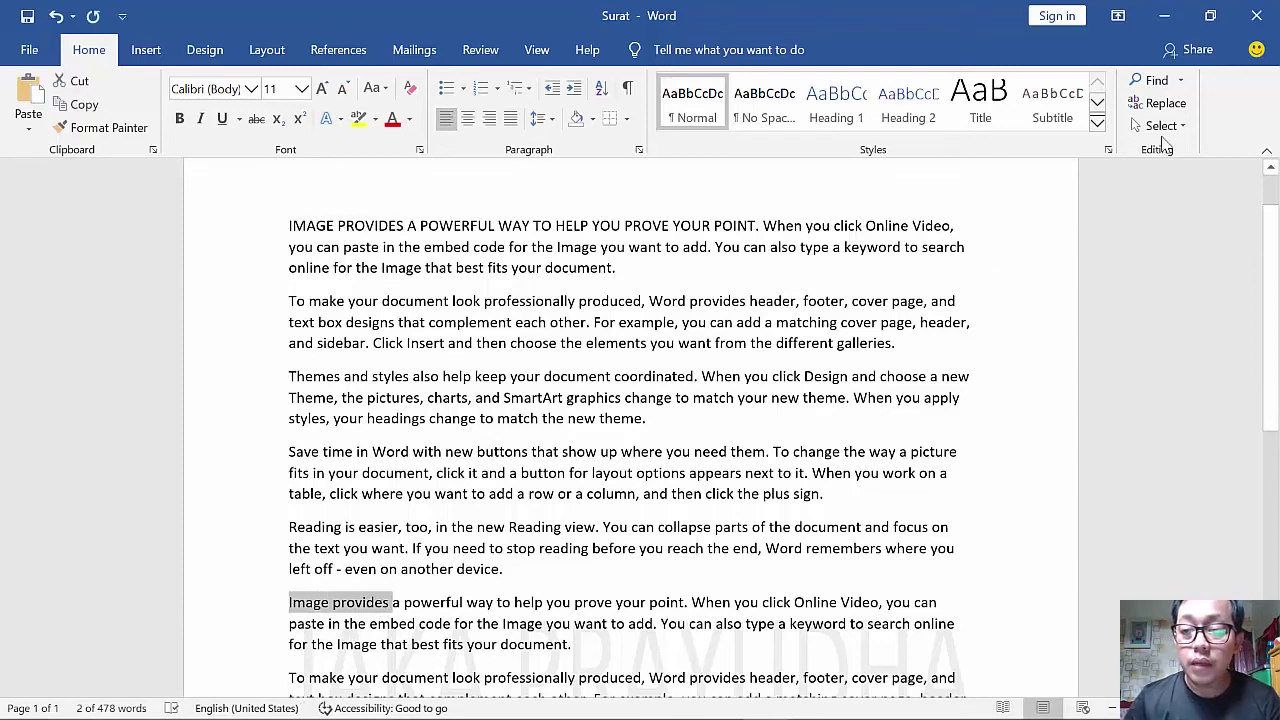
left_click(1165, 103)
key("ctrl+v")
key("Escape")
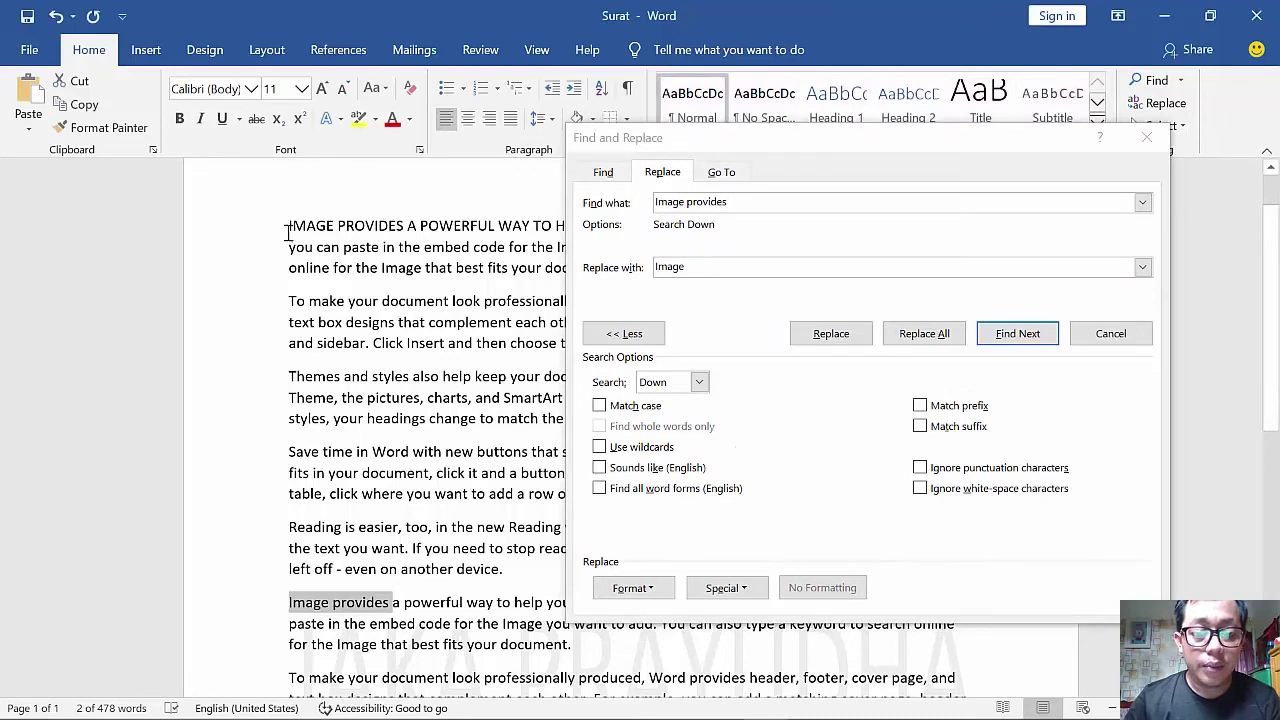
- Replace all remaining Image provides with IMAGE PROVIDES and close the dialog
left_click_drag(287, 232, 399, 227)
key("ctrl+c")
left_click(697, 266)
double_click(665, 266)
key("ctrl+v")
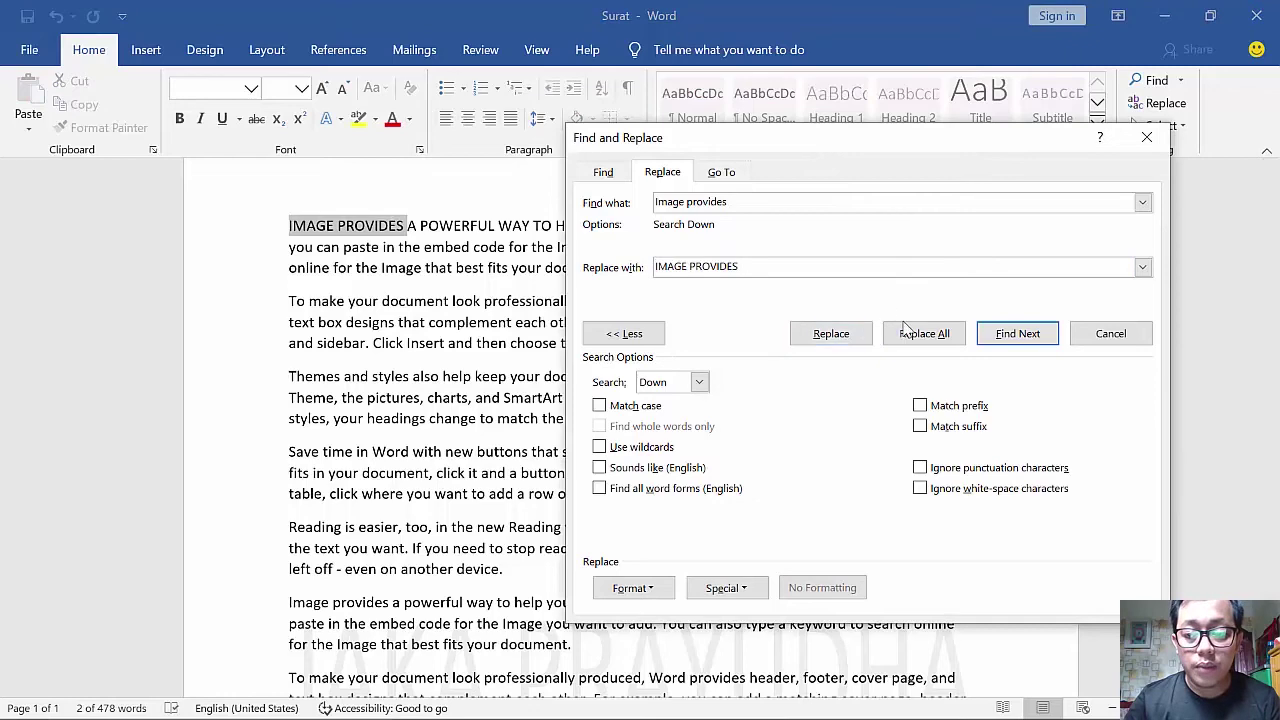
left_click(924, 333)
left_click(648, 426)
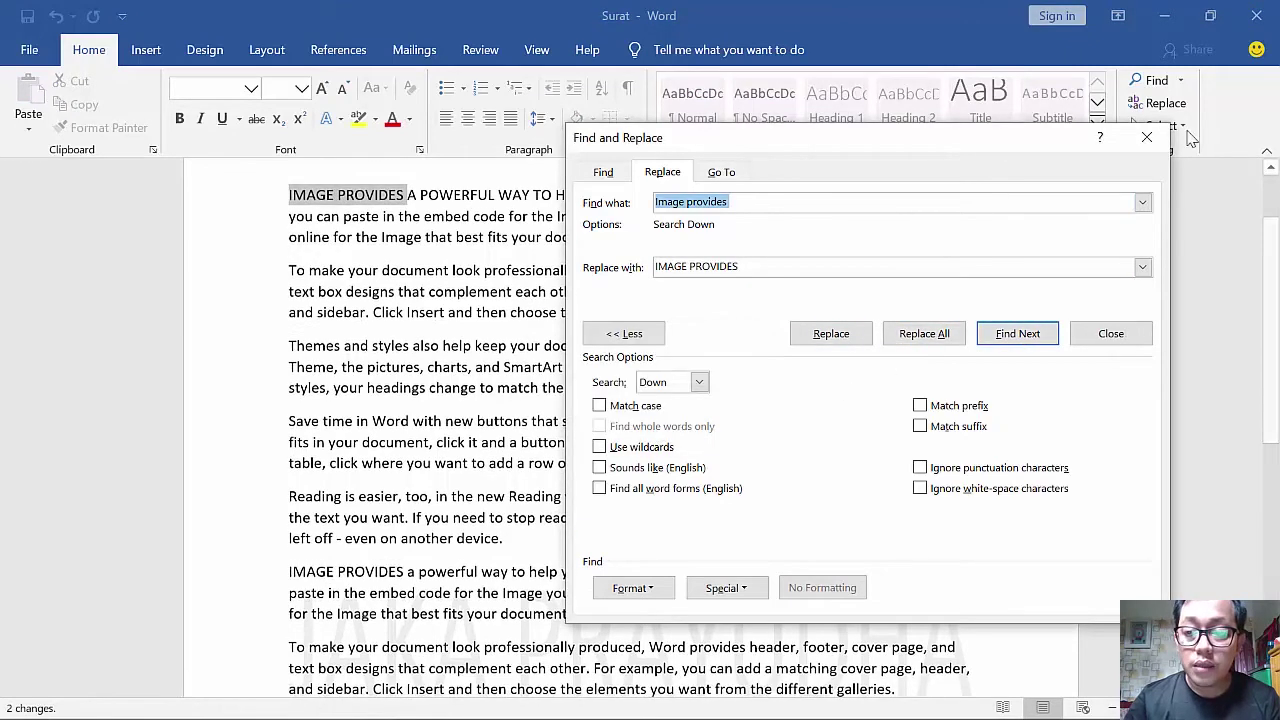
left_click(1147, 137)
- Look over the updated text, briefly selecting the first four paragraphs
scroll(347, 546, "down", 1)
scroll(347, 546, "down", 4)
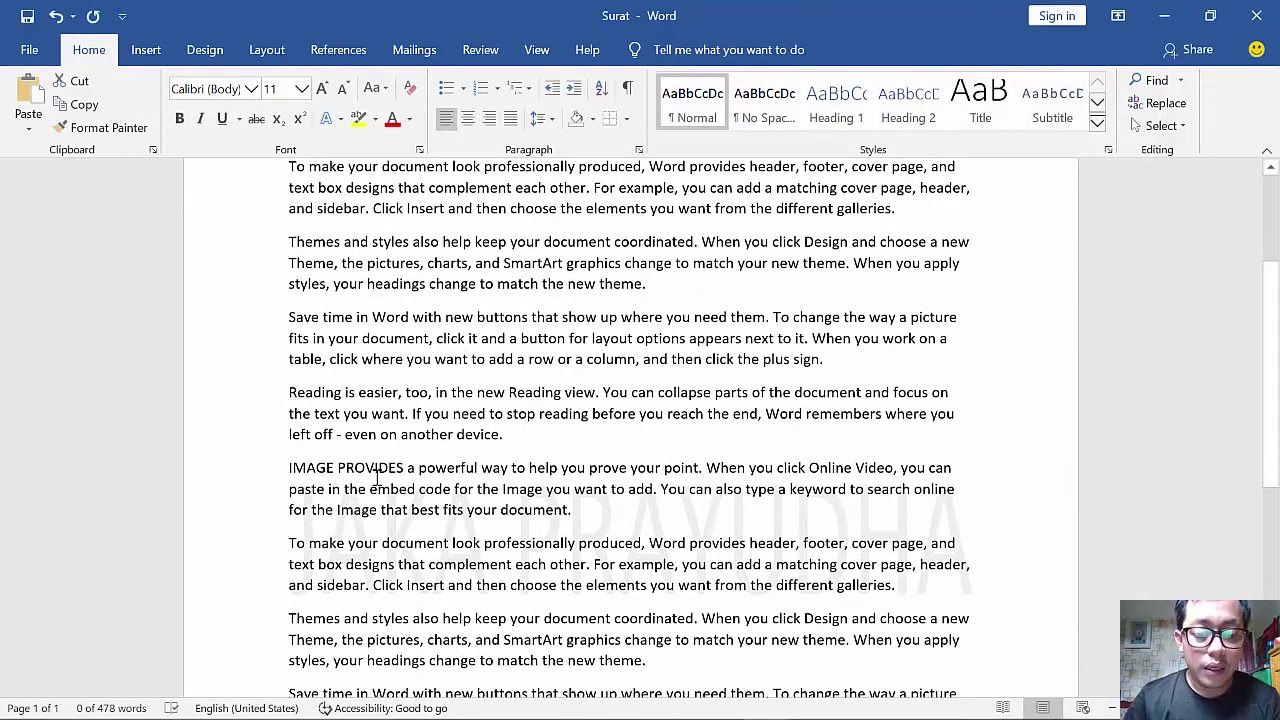
scroll(353, 370, "down", 1)
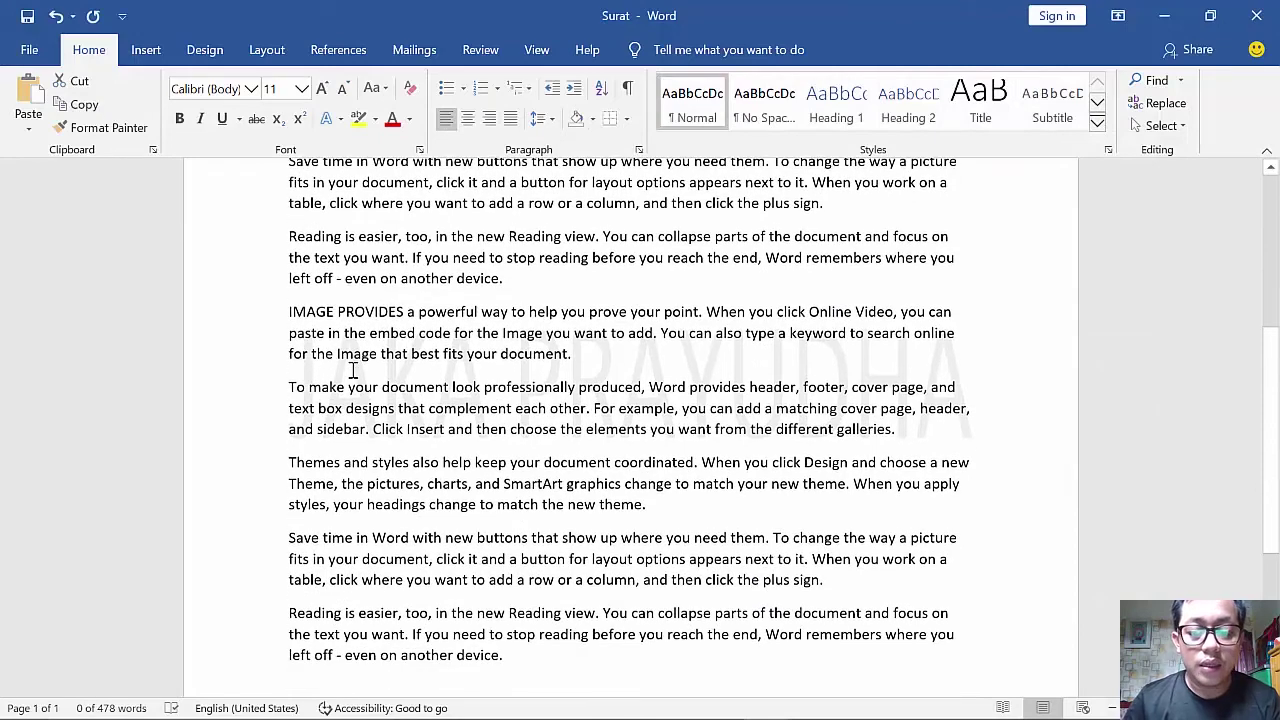
scroll(353, 370, "up", 8)
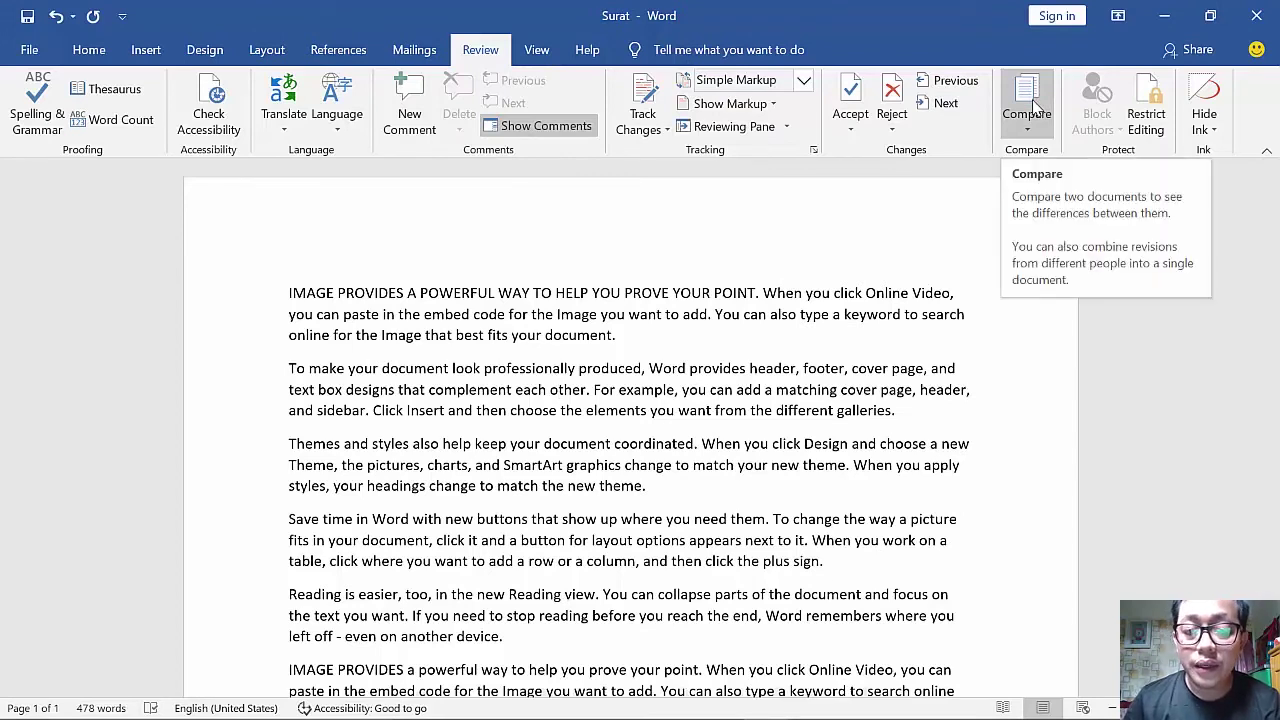
left_click_drag(289, 293, 738, 561)
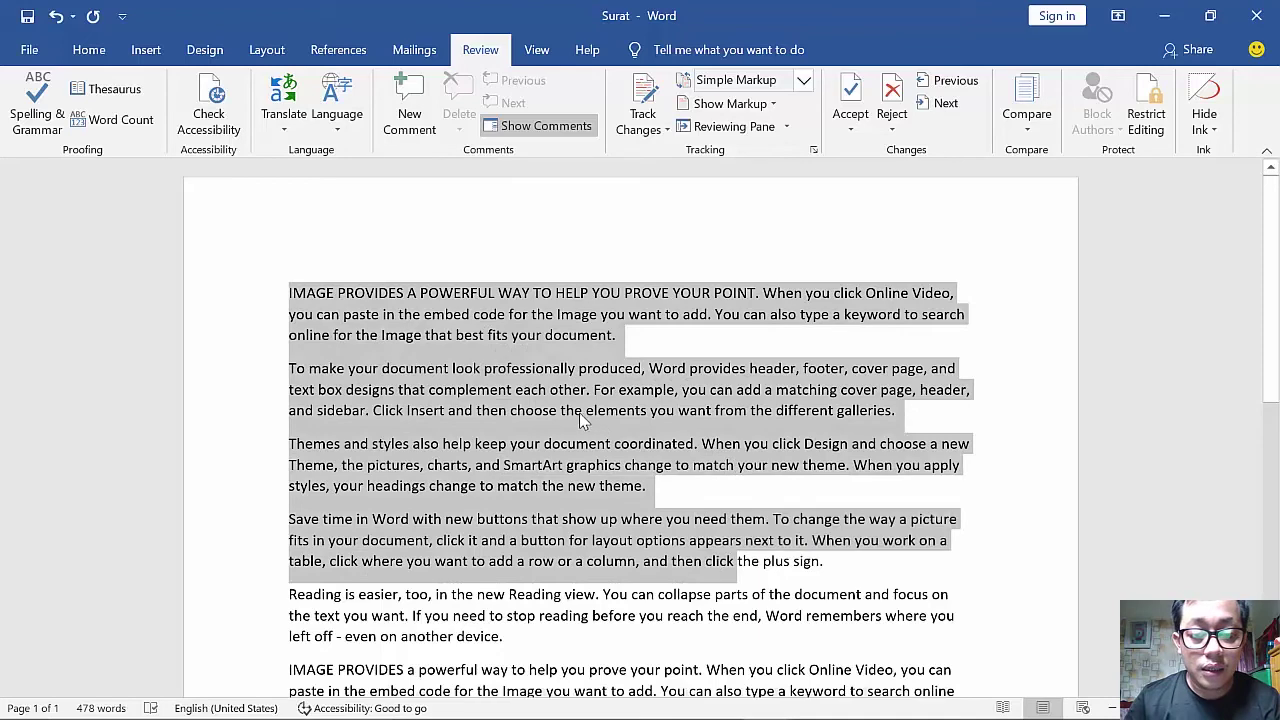
scroll(583, 425, "down", 2)
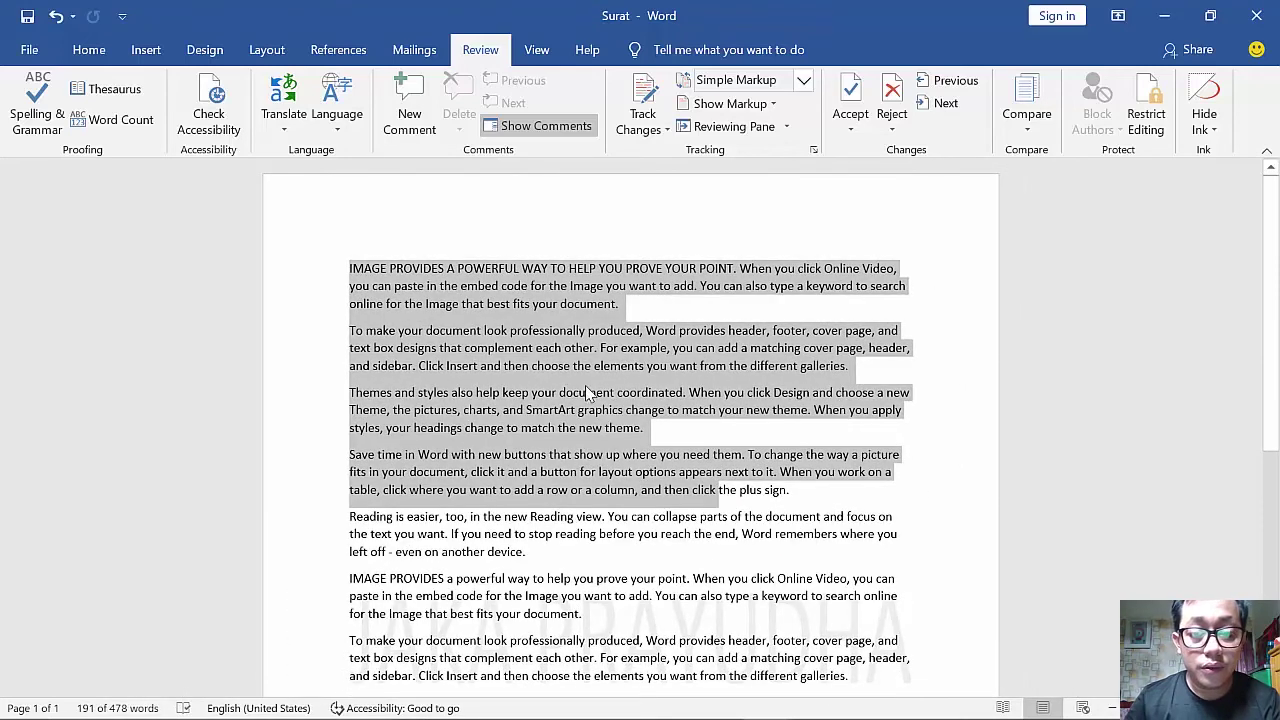
left_click(608, 480)
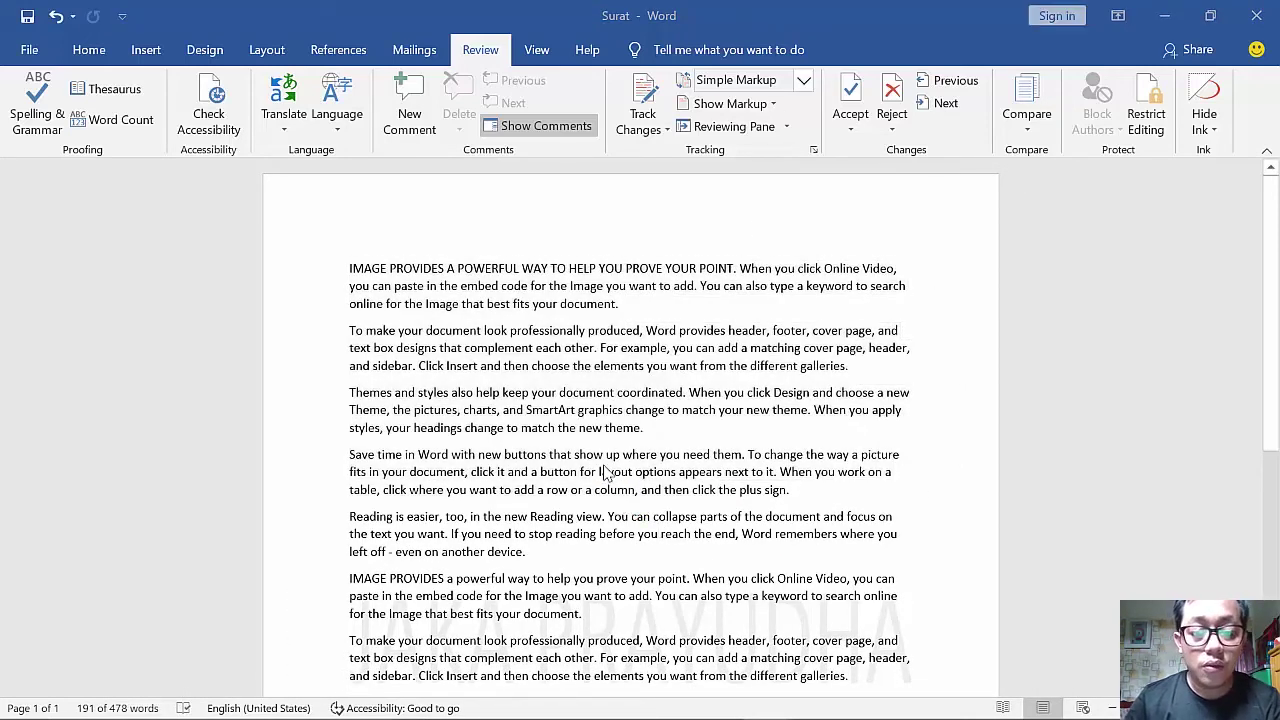
- Create a new document with two =rand(2) sample paragraphs and save it as Dokumen on D:
key("ctrl+n")
type("=rand(")
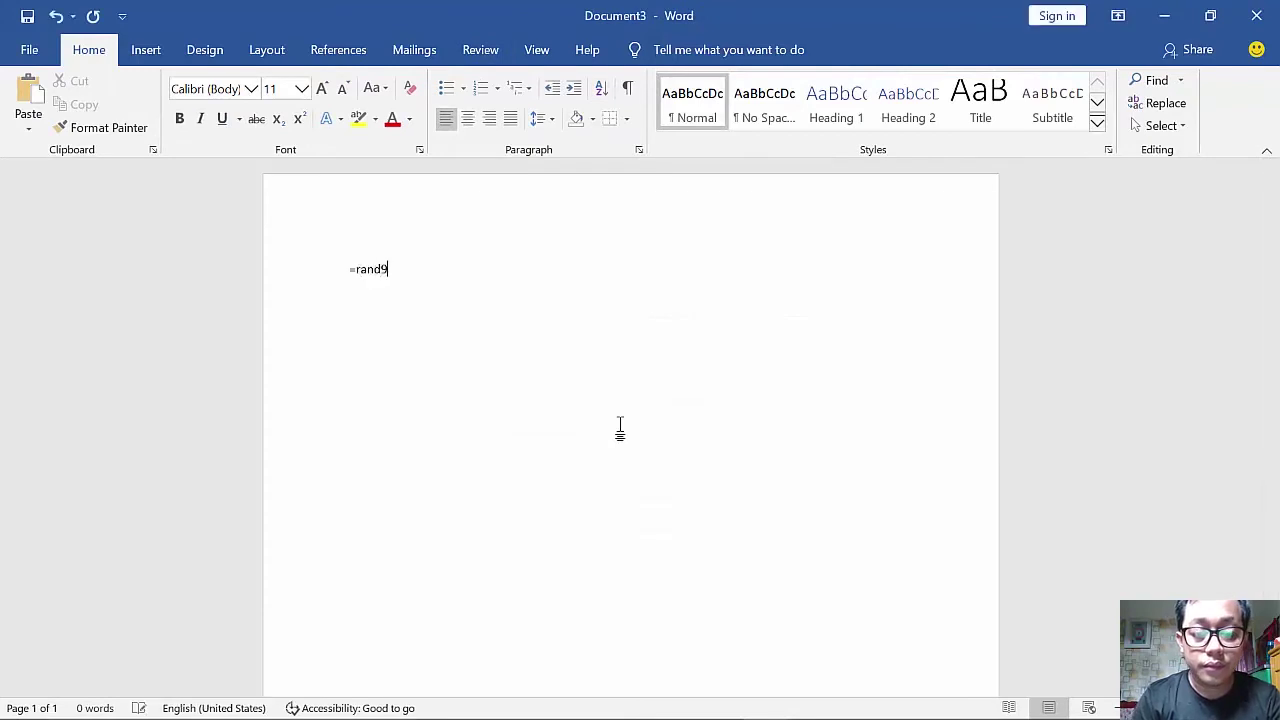
type("2)")
key("Return")
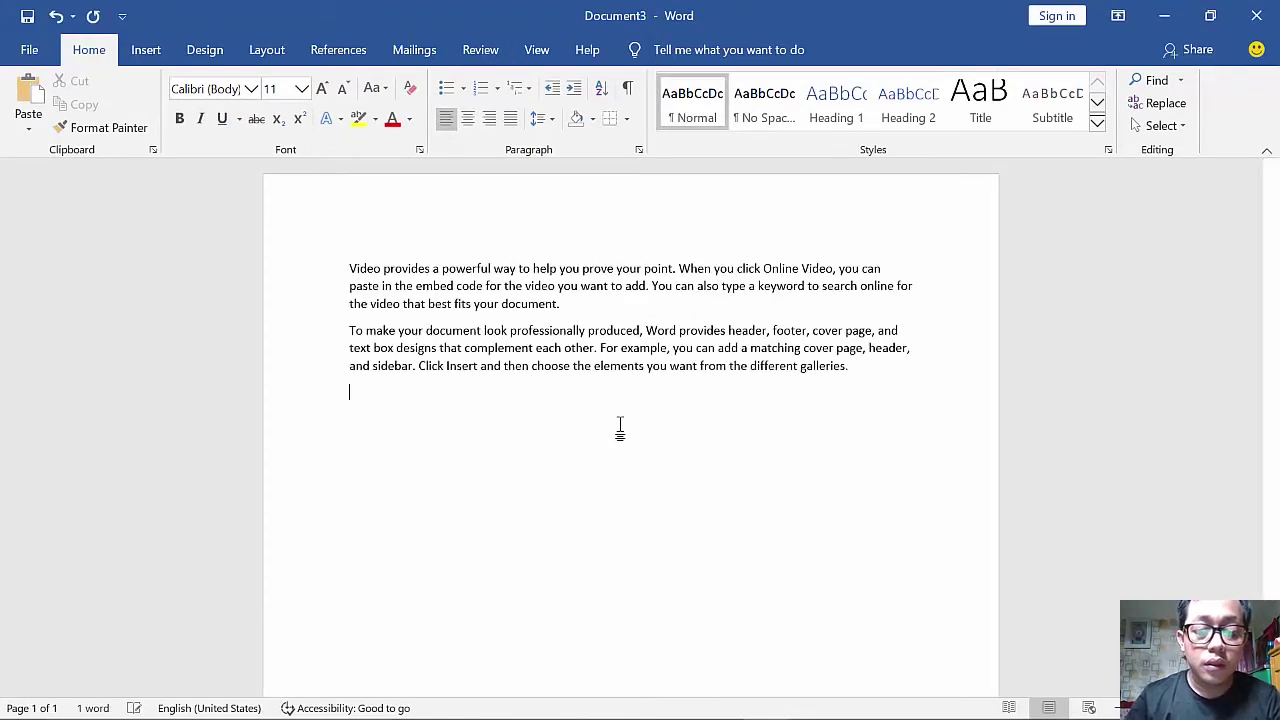
key("ctrl+s")
left_click(658, 236)
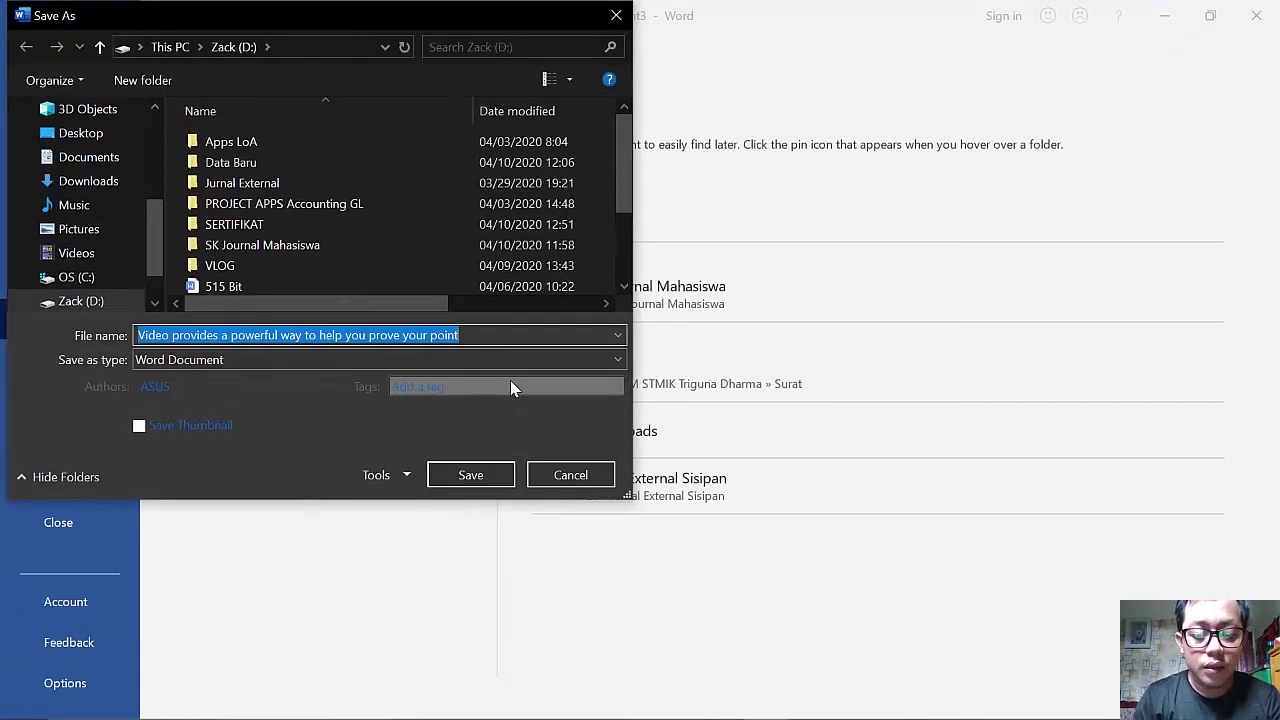
type("Dokumen")
key("Return")
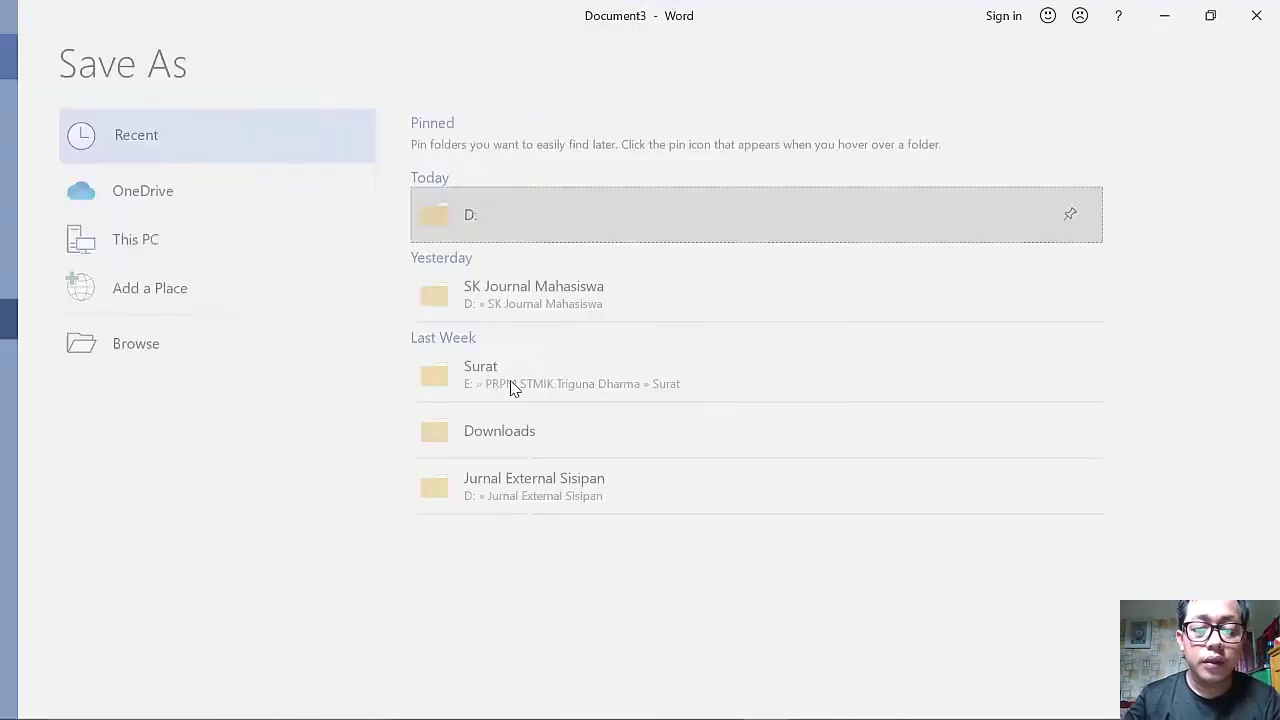
- Snap Dokumen to the right half beside Surat, then maximize the Surat window
left_click_drag(660, 8, 1278, 160)
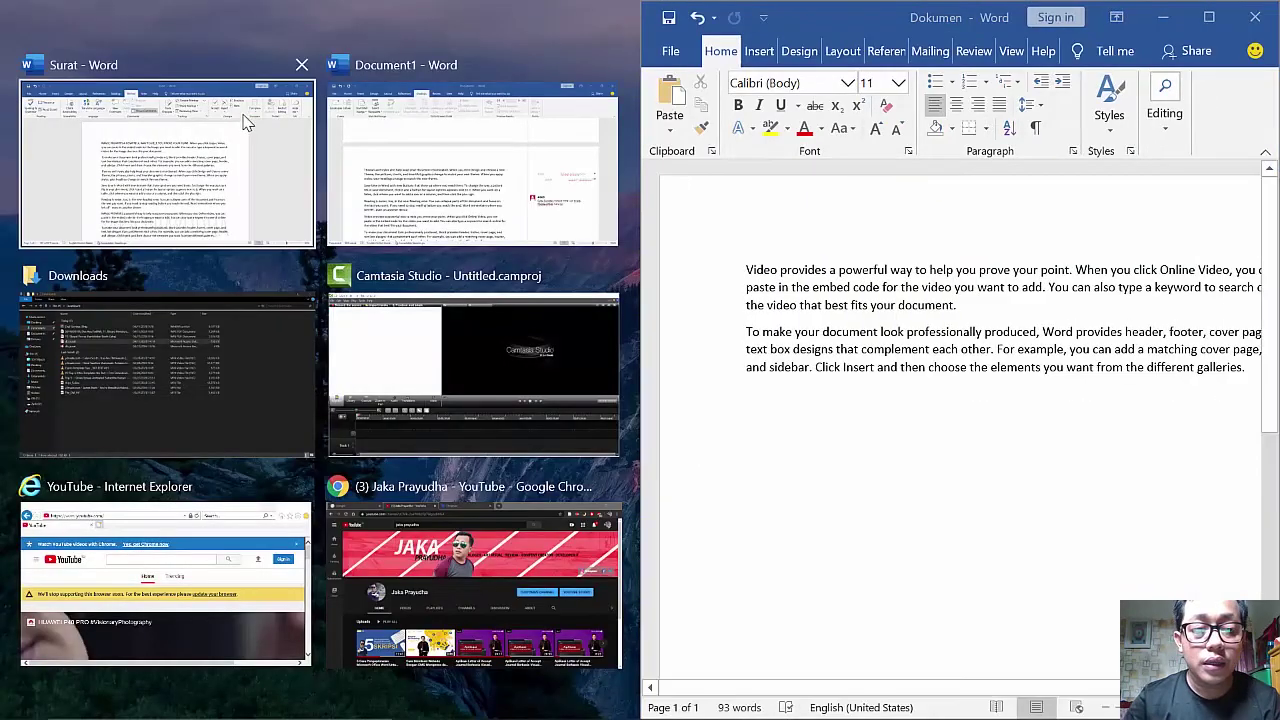
left_click(247, 120)
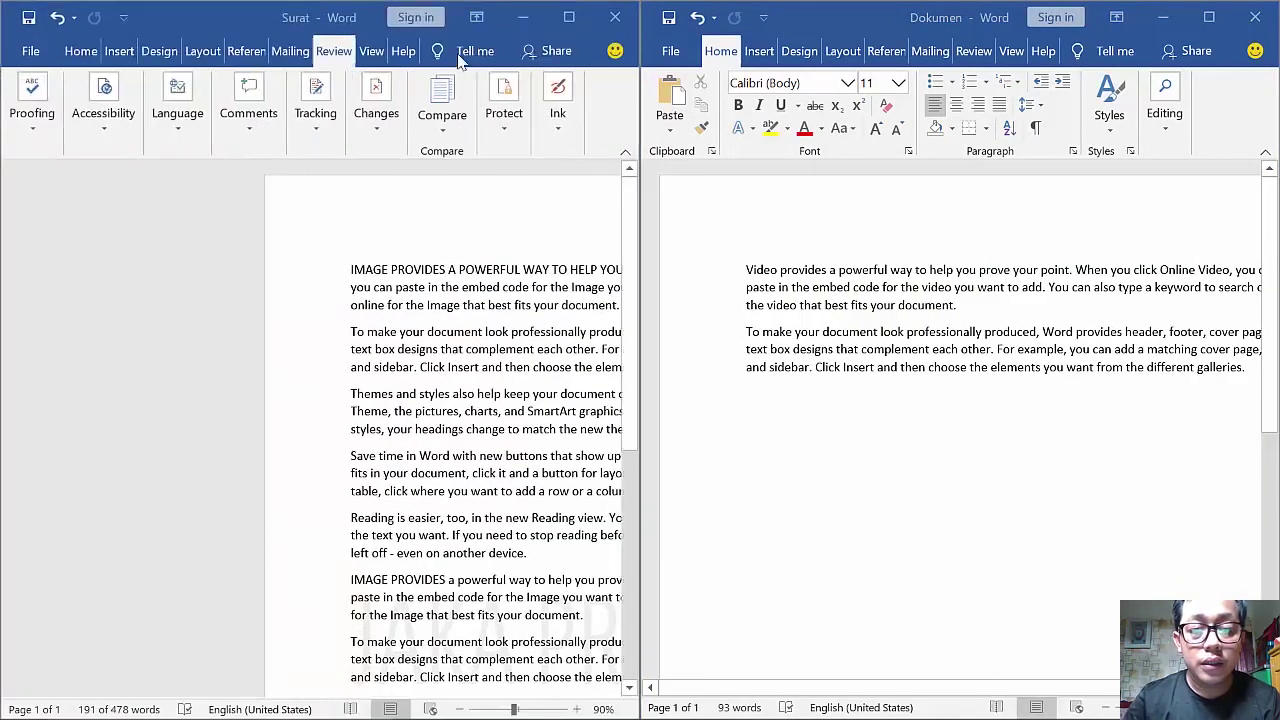
left_click(569, 17)
scroll(690, 290, "up", 1, "ctrl")
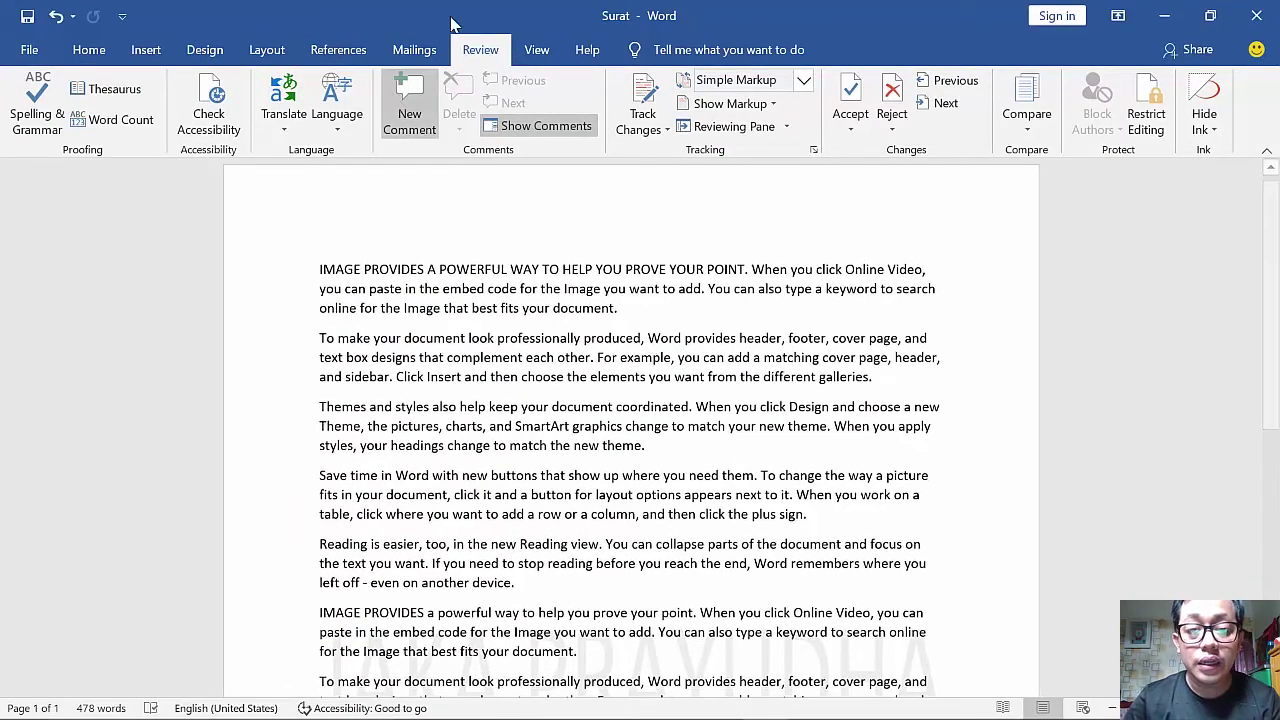
- Compare Surat as the original with Dokumen as the revised document, yielding 10 revisions
left_click(1027, 113)
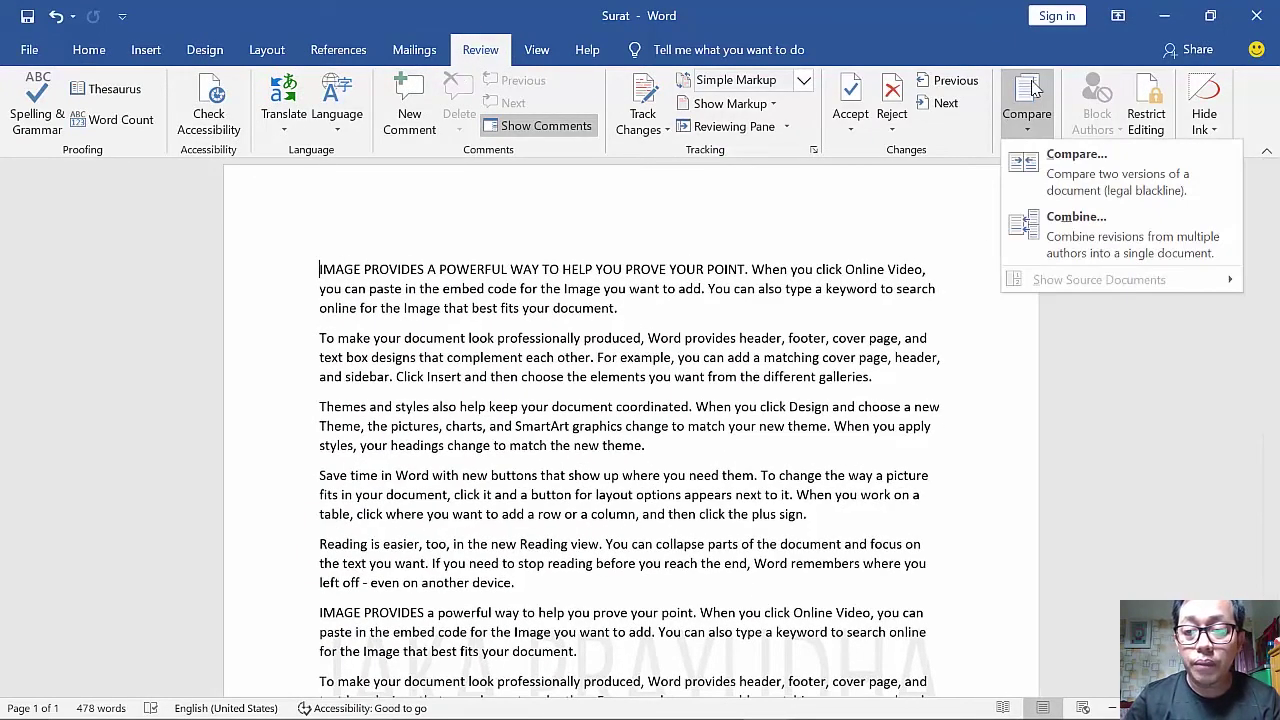
left_click(1070, 177)
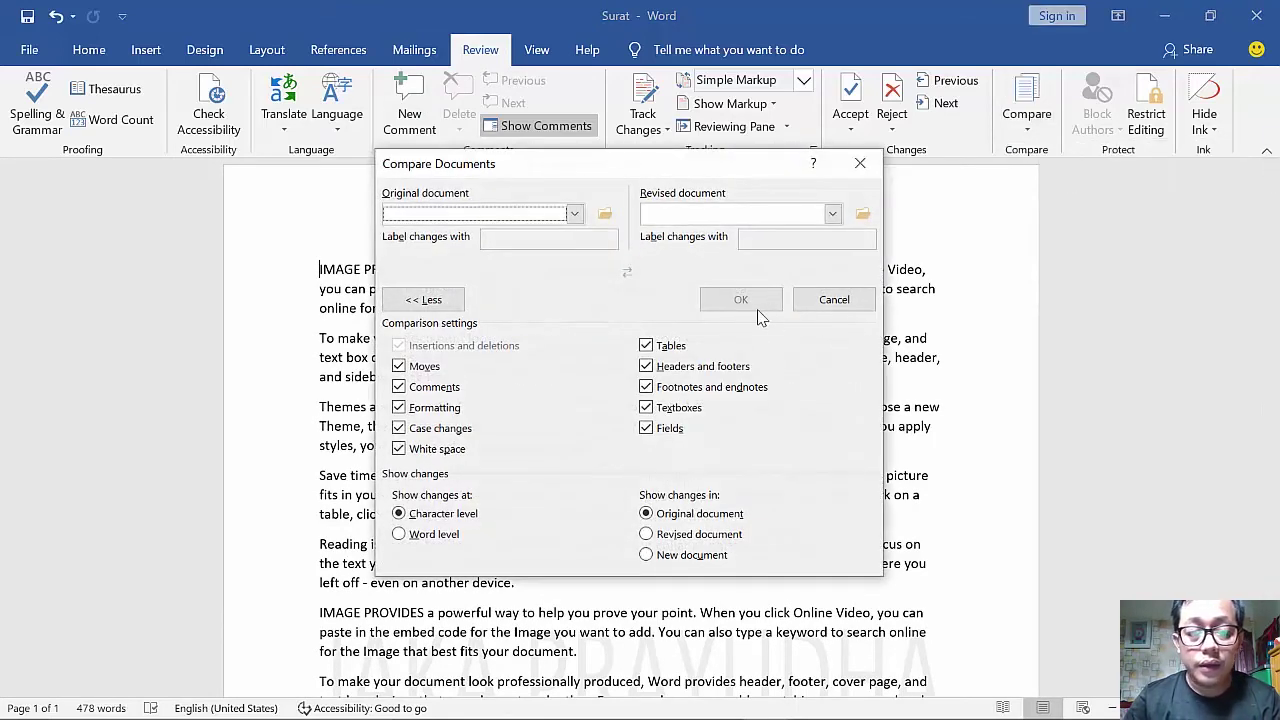
left_click(575, 214)
left_click(605, 218)
left_click(605, 217)
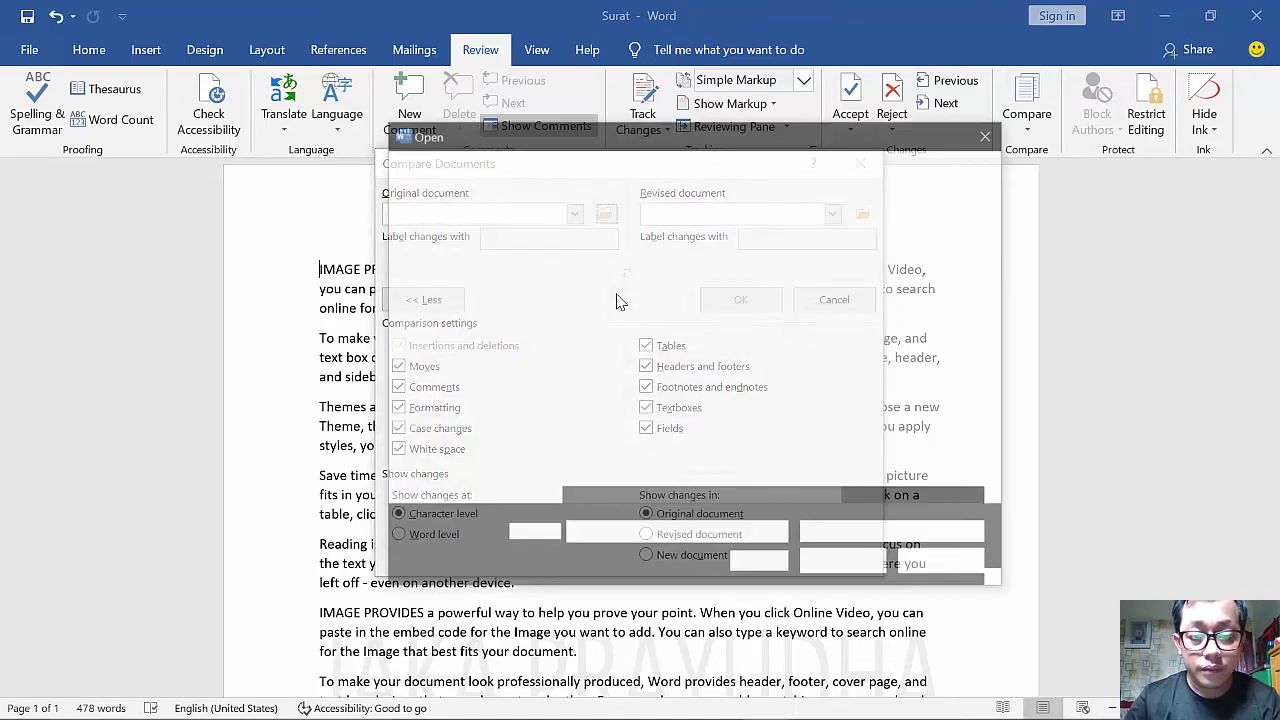
left_click(592, 418)
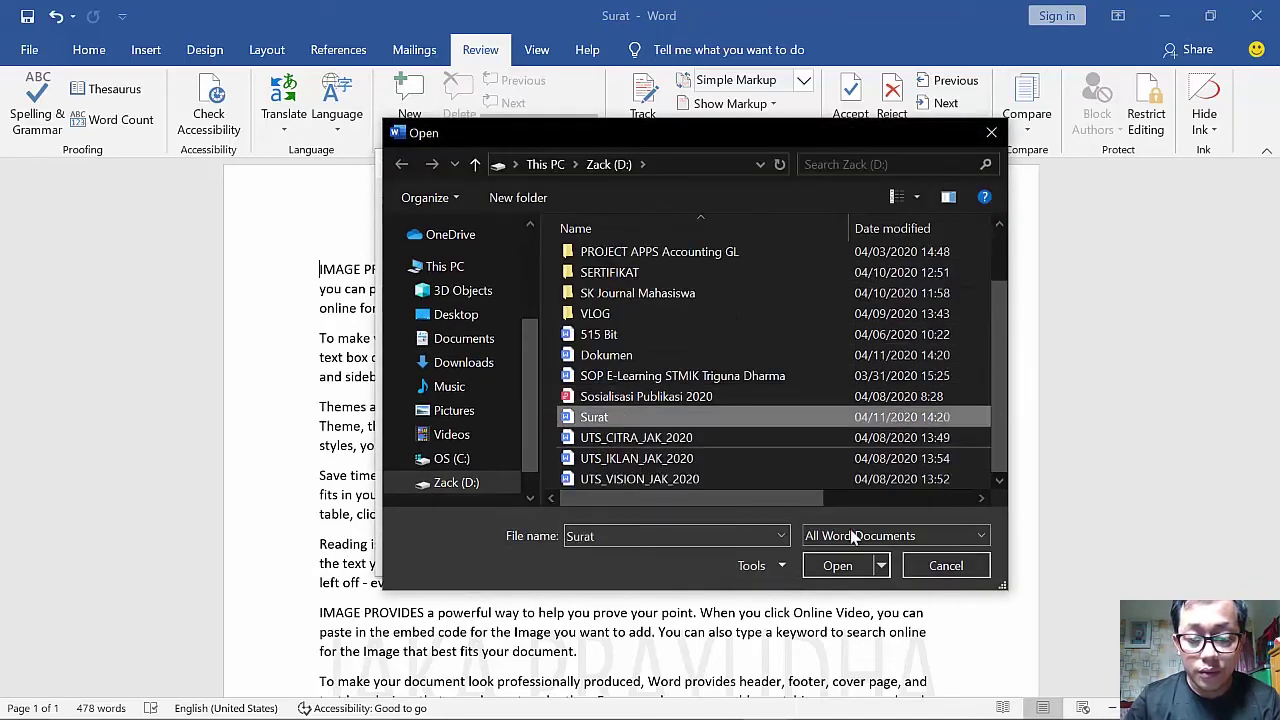
left_click(855, 565)
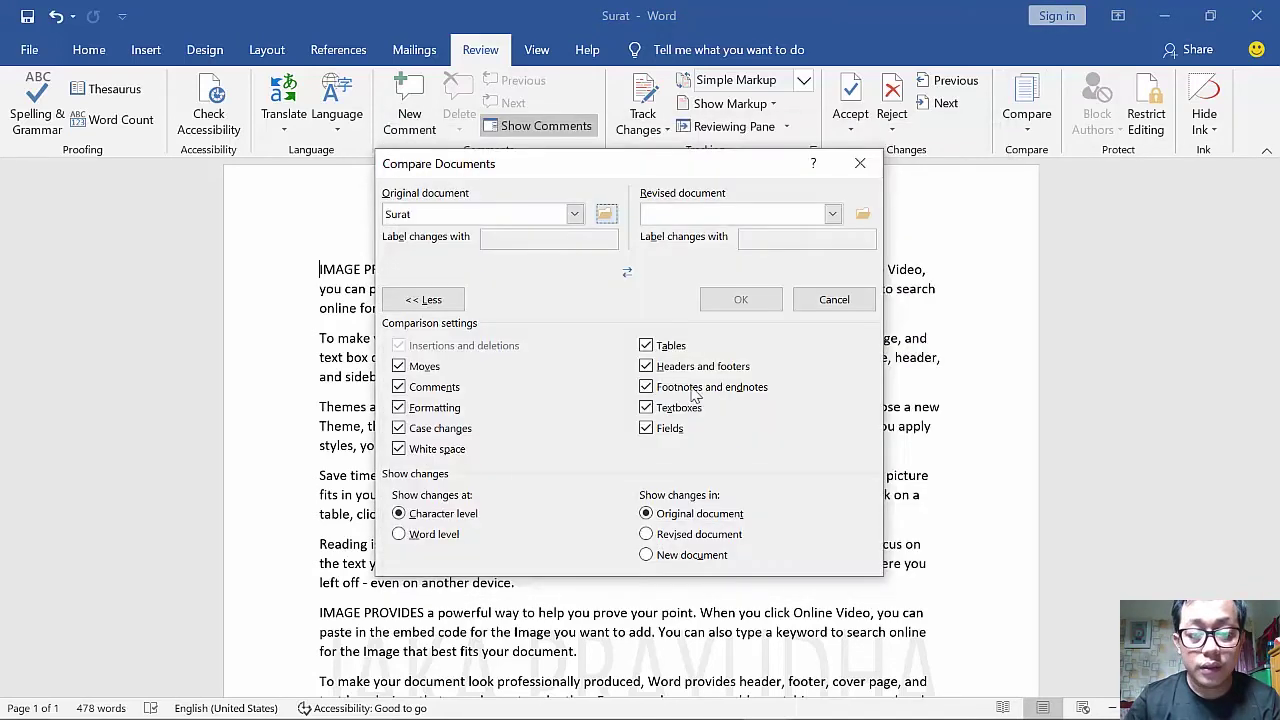
left_click(832, 215)
left_click(672, 235)
double_click(630, 356)
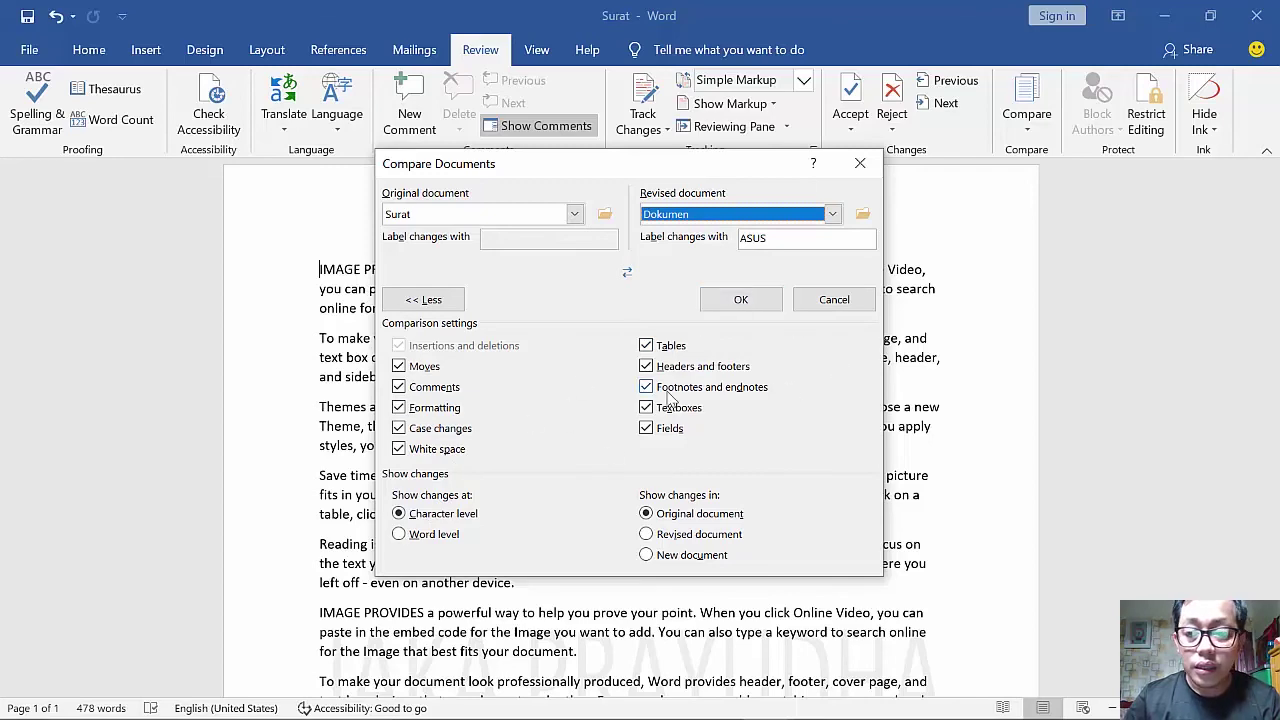
left_click(744, 302)
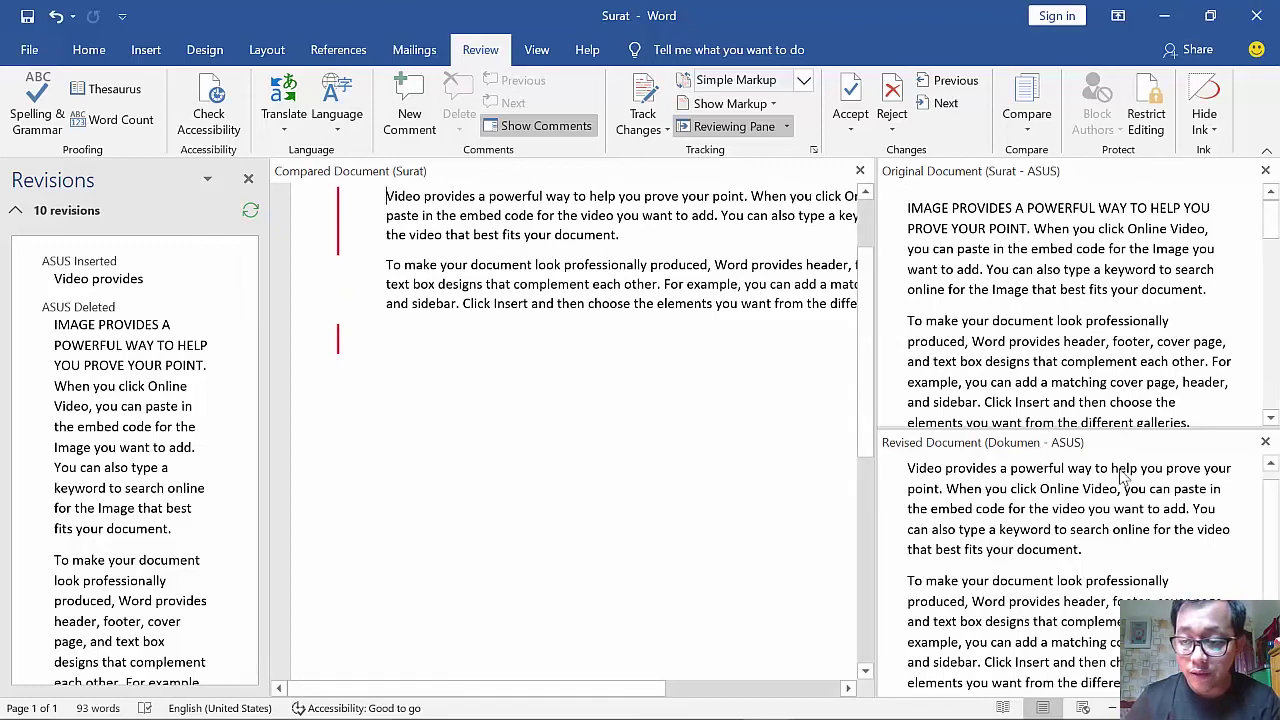
- Highlight the two compared paragraphs, deselect them, and open the Compare menu
left_click_drag(1273, 518, 1272, 510)
scroll(688, 303, "up", 2)
left_click_drag(386, 292, 622, 380)
left_click_drag(387, 292, 588, 400)
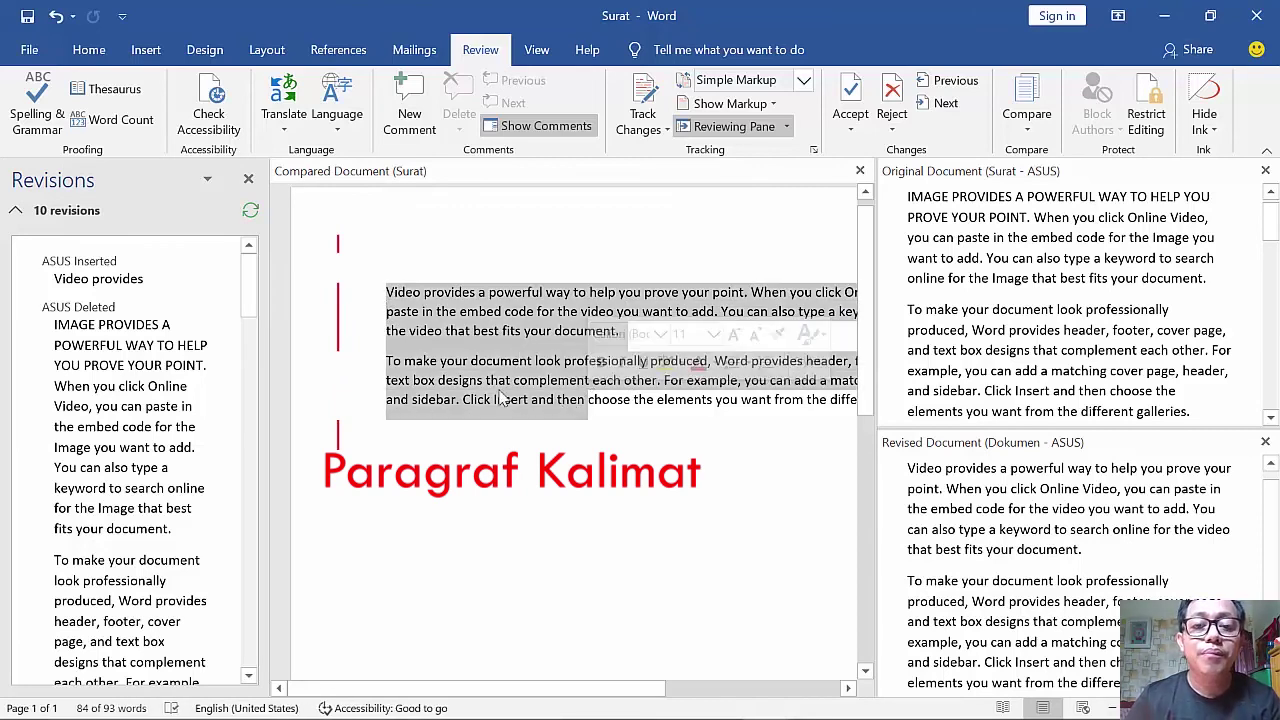
left_click(405, 278)
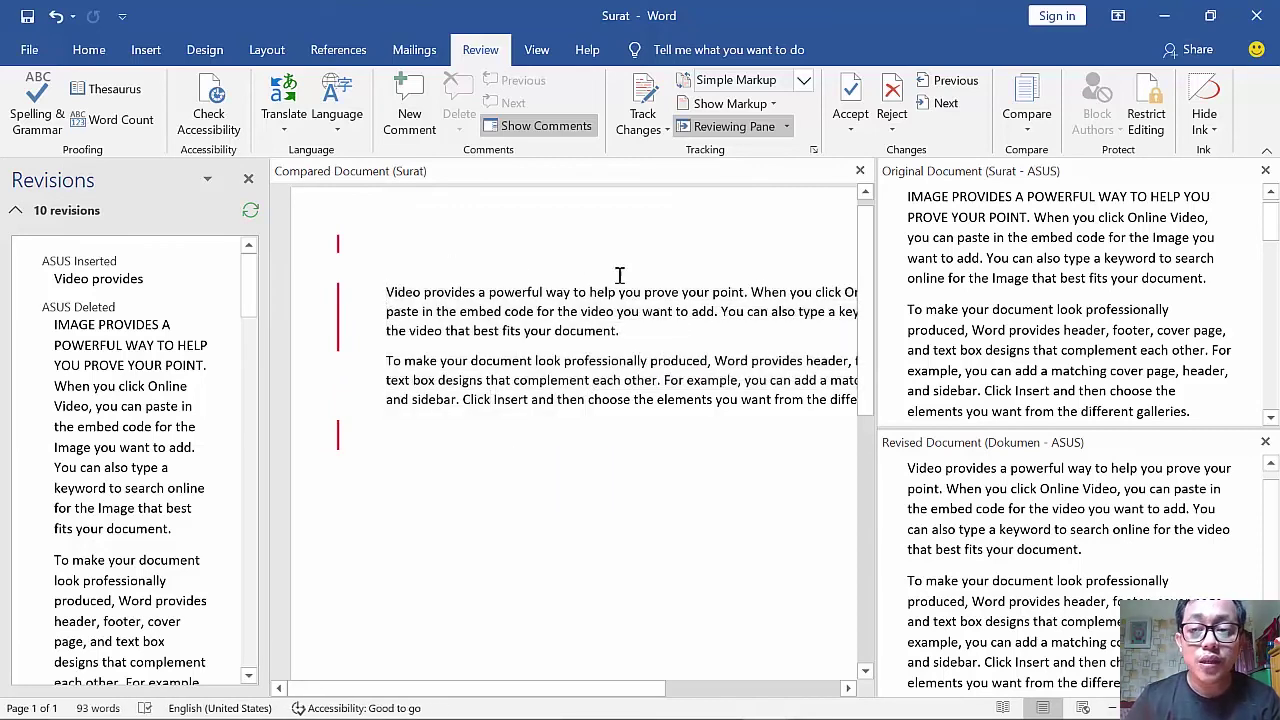
left_click(1020, 119)
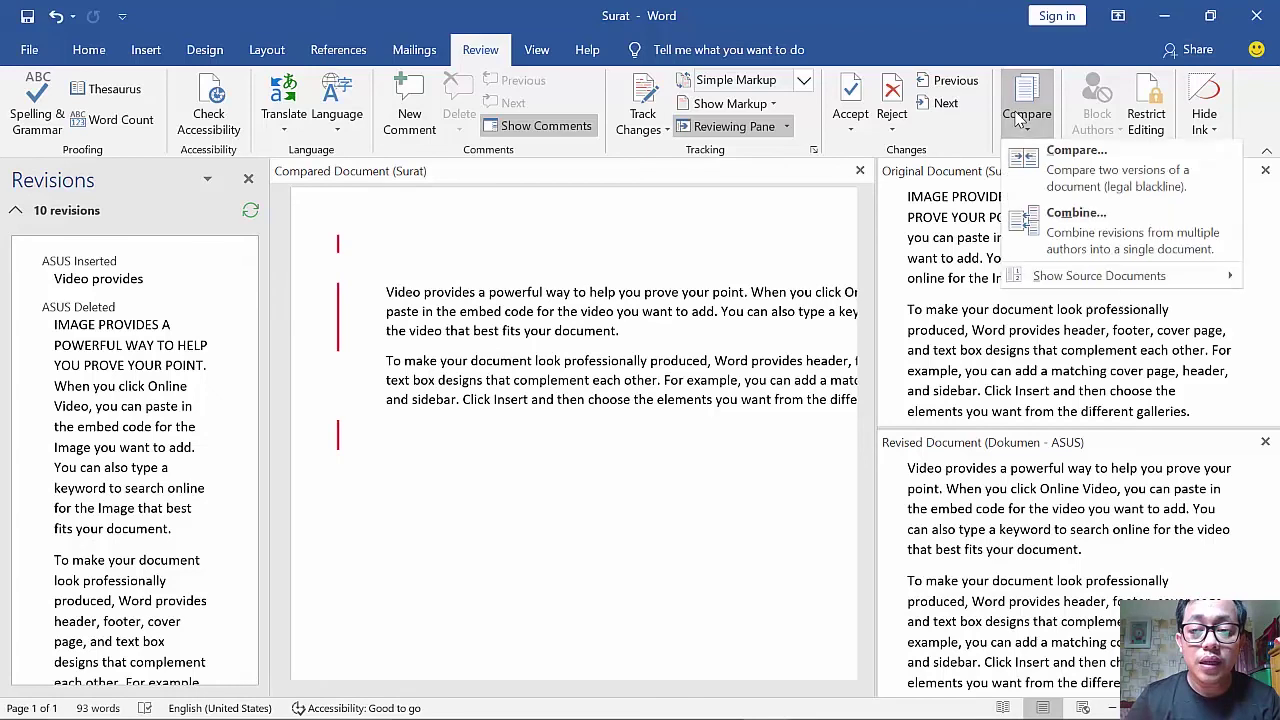
- Combine Surat as original with Dokumen as revised into a Combined Document with 13 revisions
left_click(1040, 230)
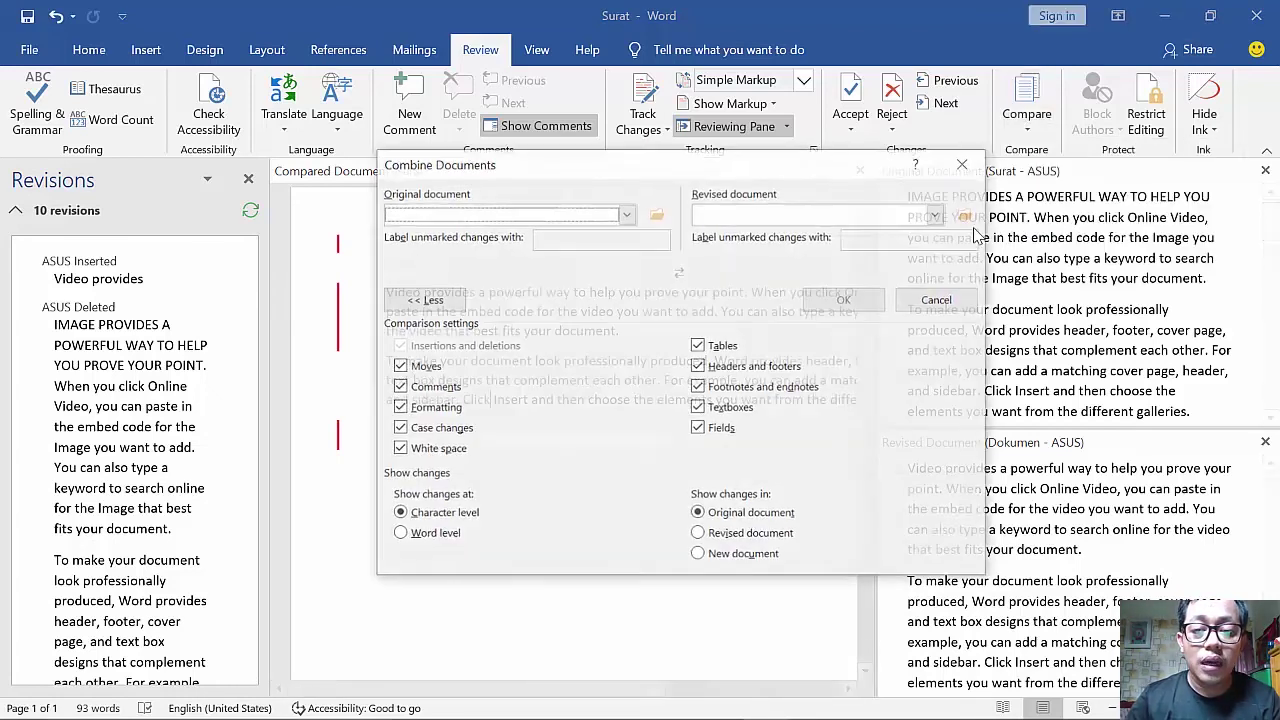
left_click(630, 214)
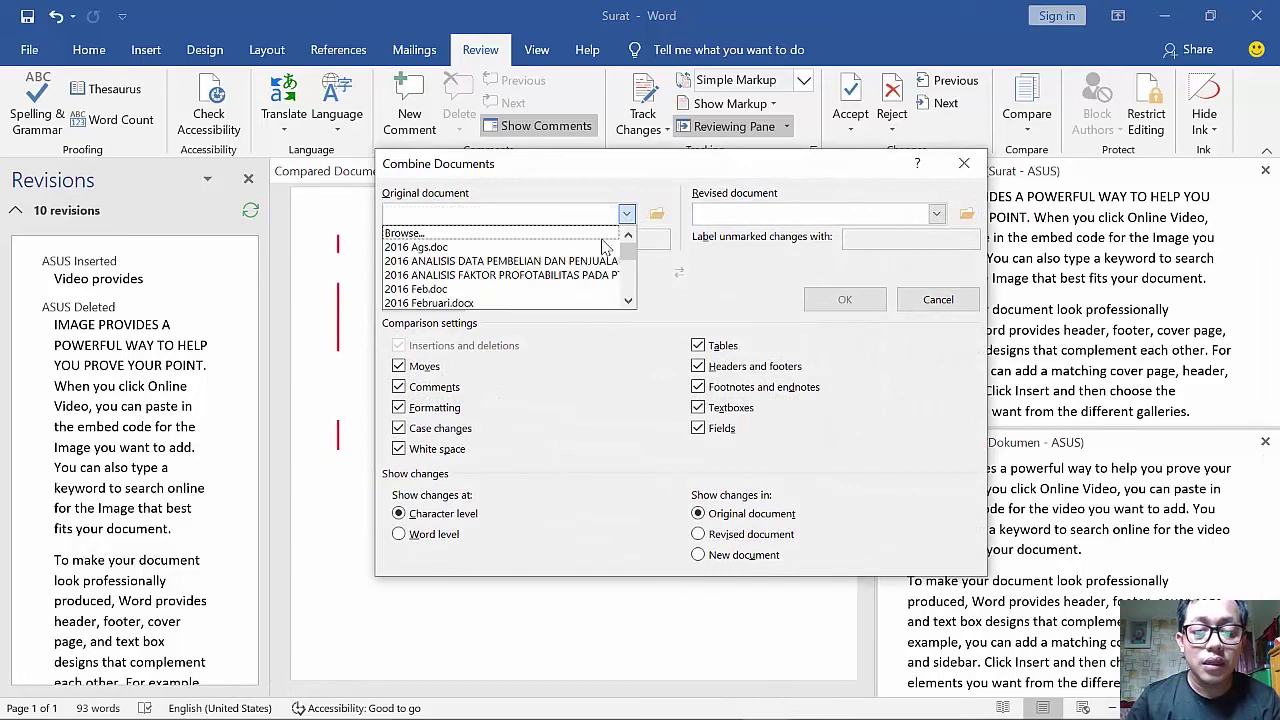
left_click(508, 237)
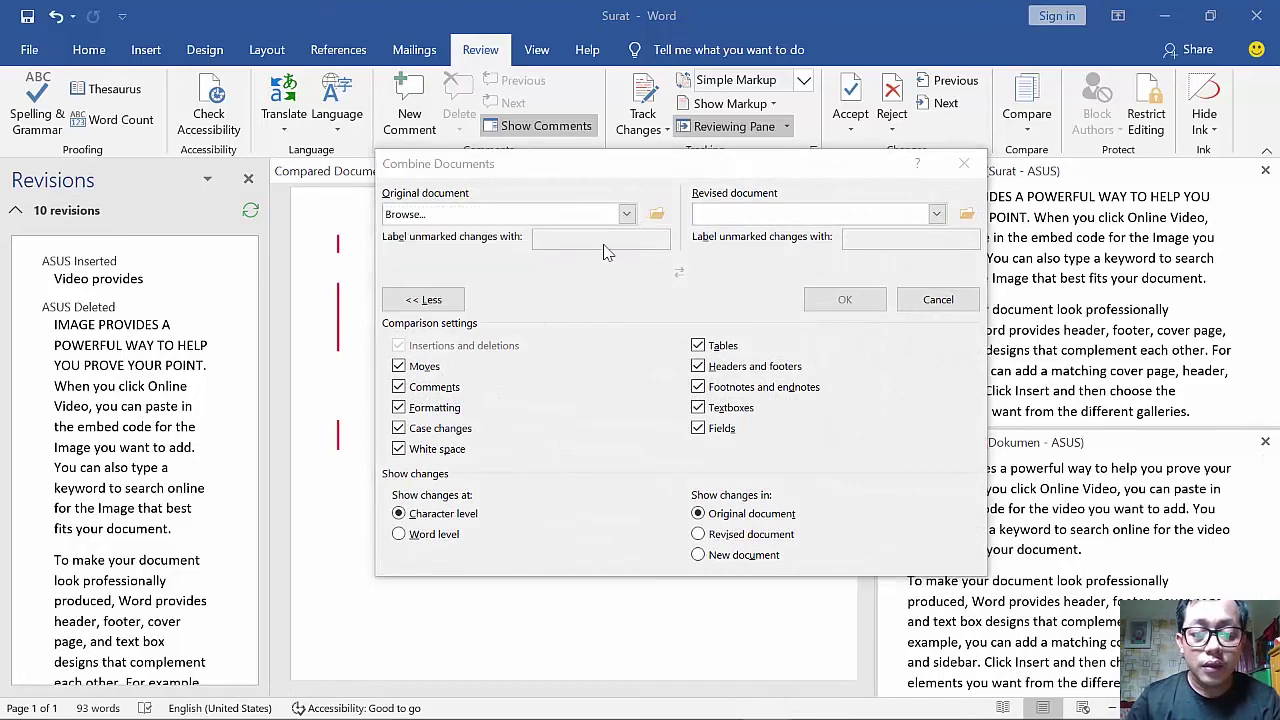
scroll(628, 463, "down", 1)
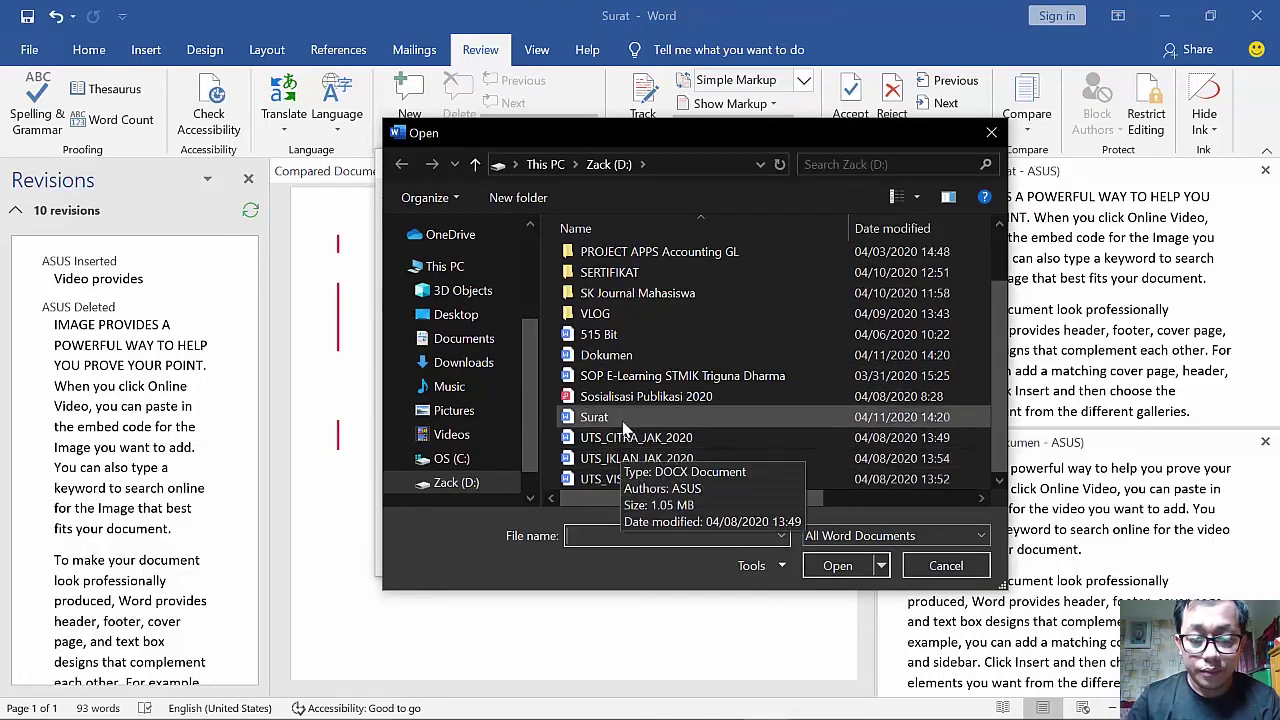
double_click(622, 418)
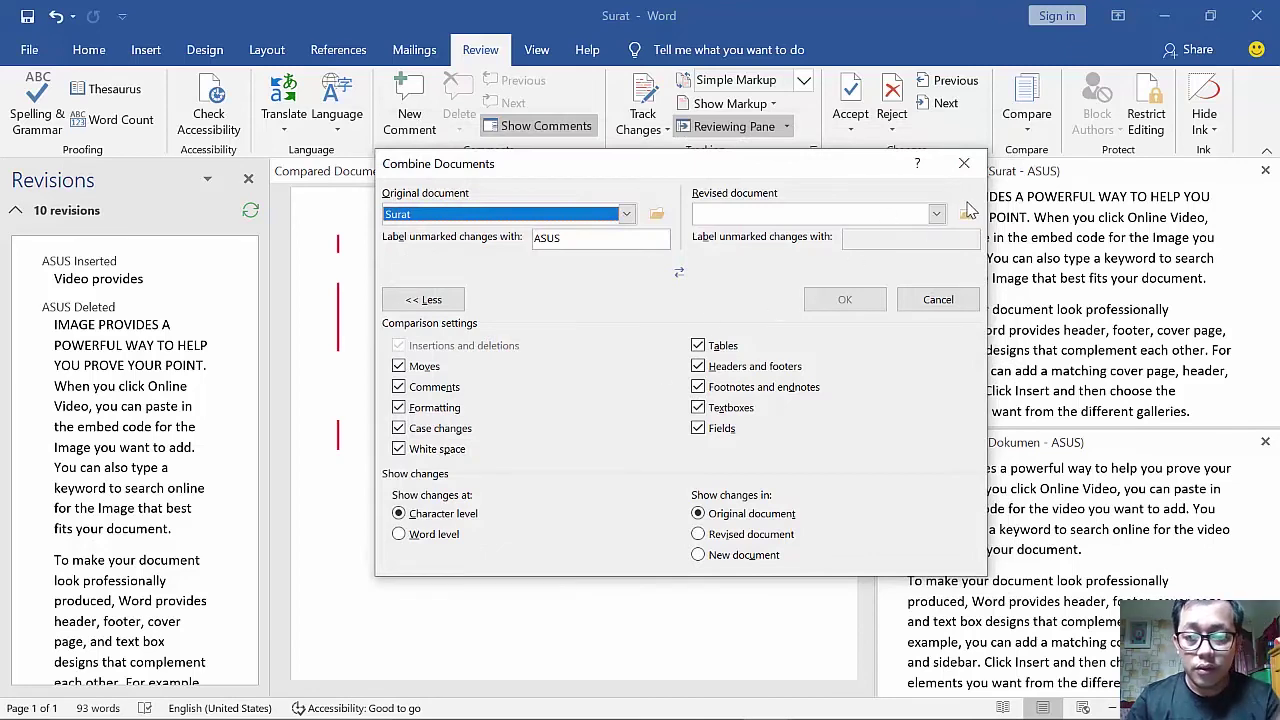
left_click(966, 214)
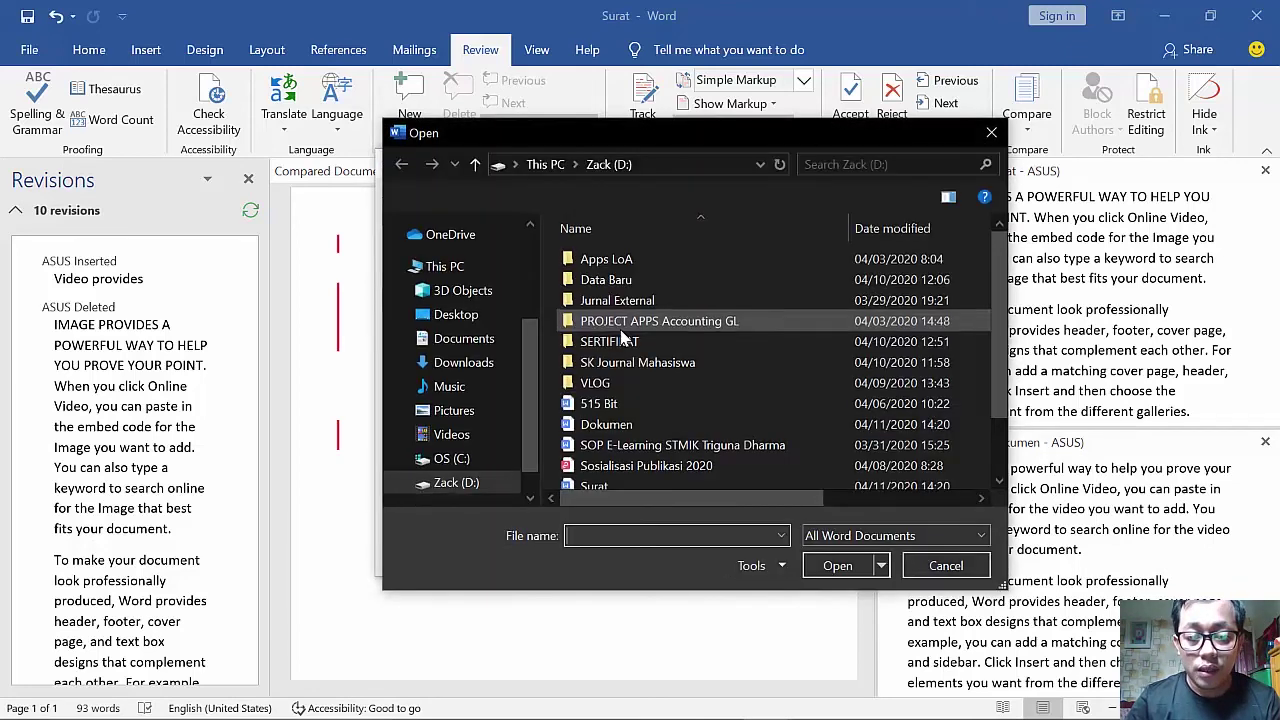
double_click(640, 424)
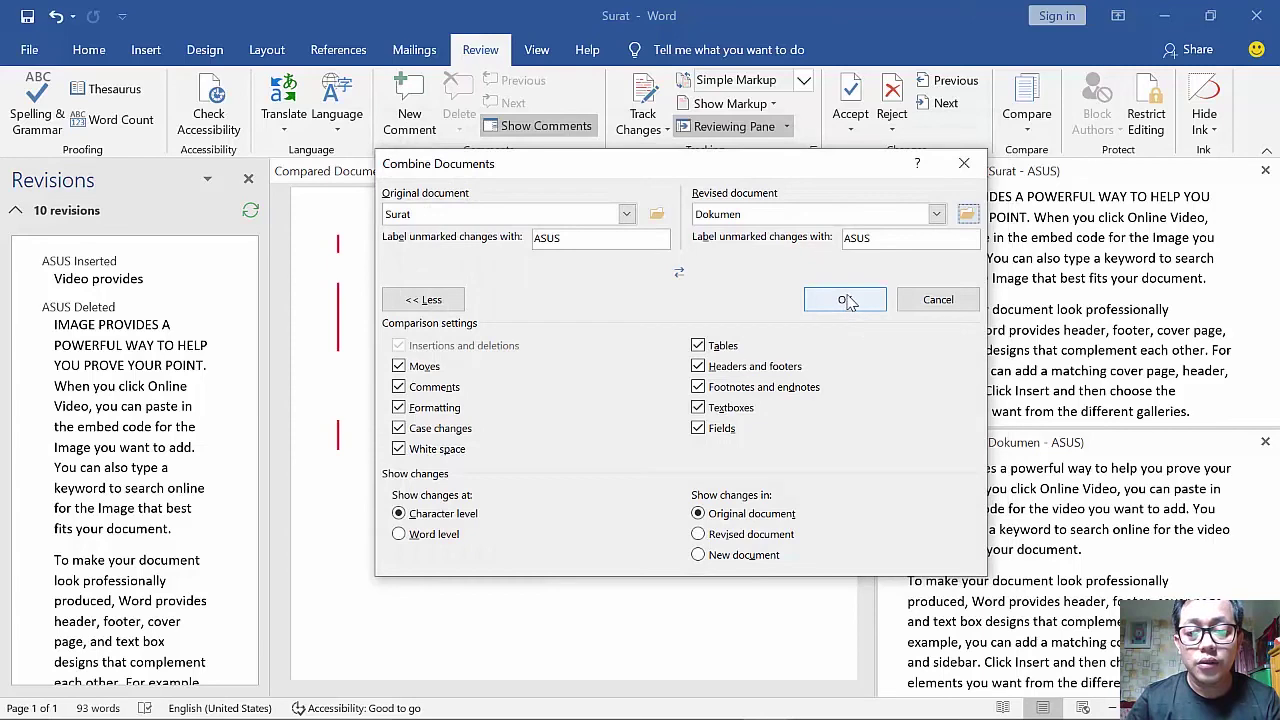
left_click(849, 298)
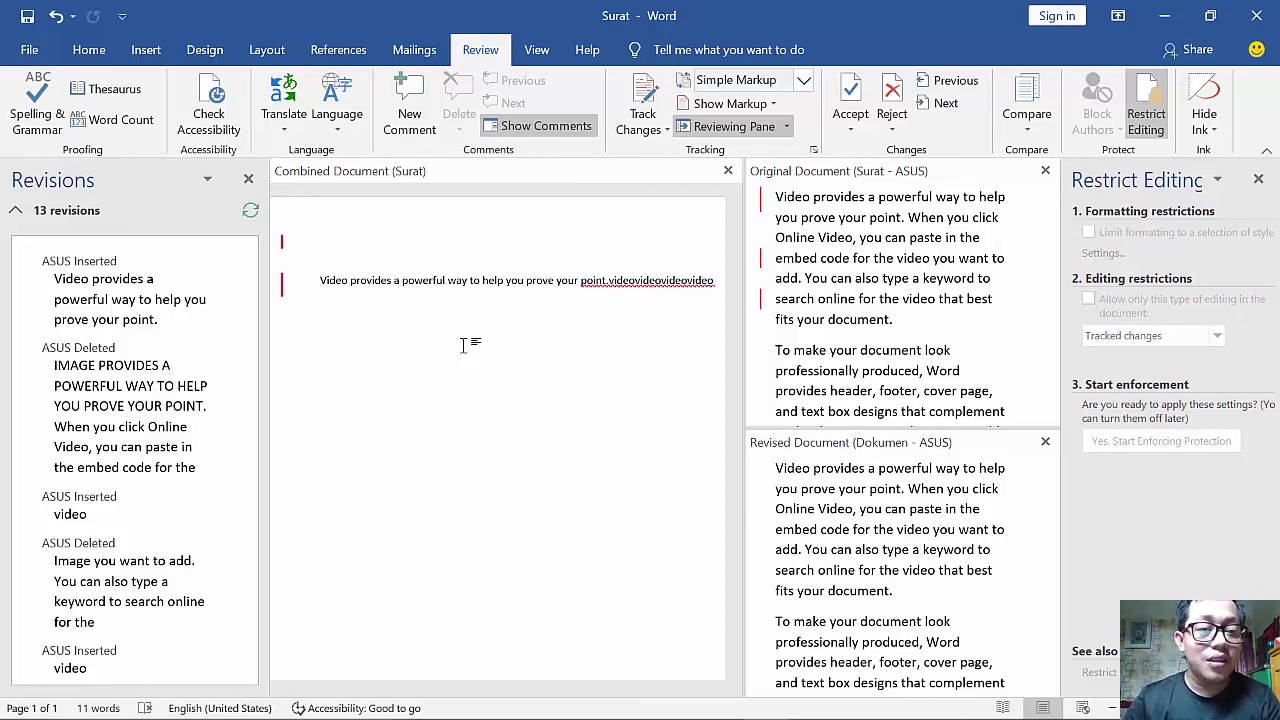
- Look through the Home, Insert, Design and Layout ribbon tabs
left_click(89, 49)
left_click(146, 50)
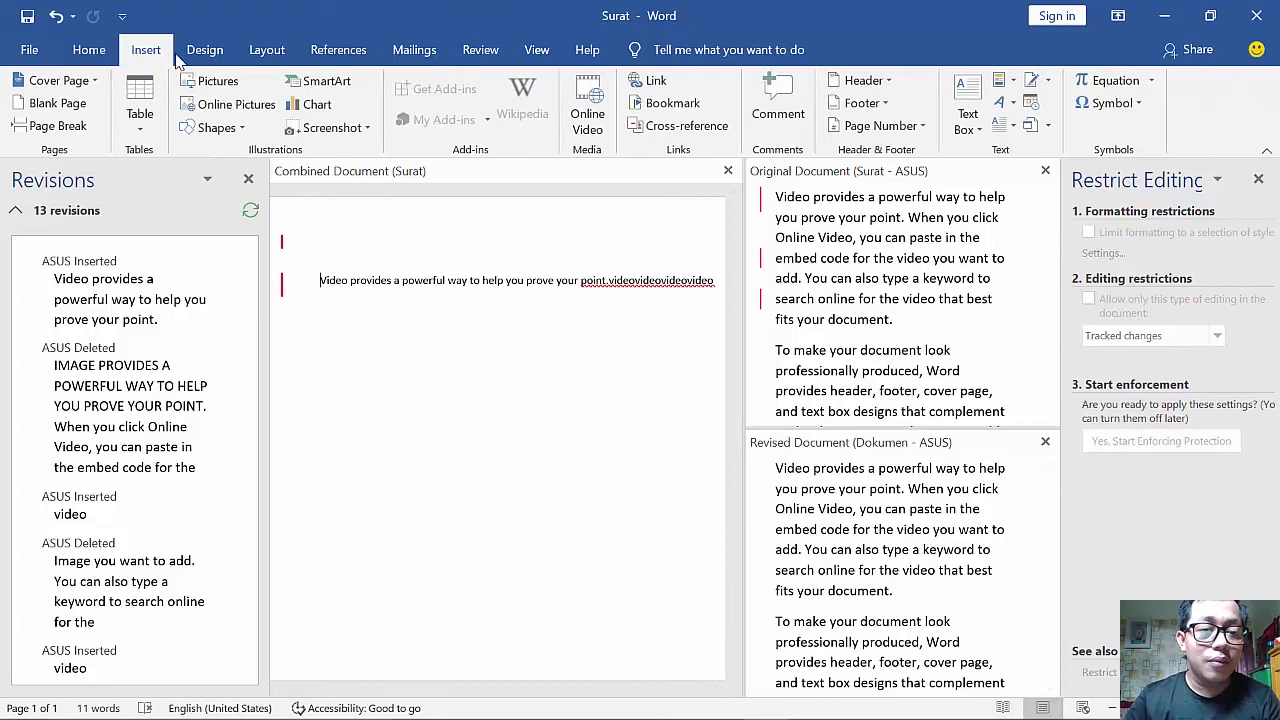
left_click(205, 50)
left_click(267, 50)
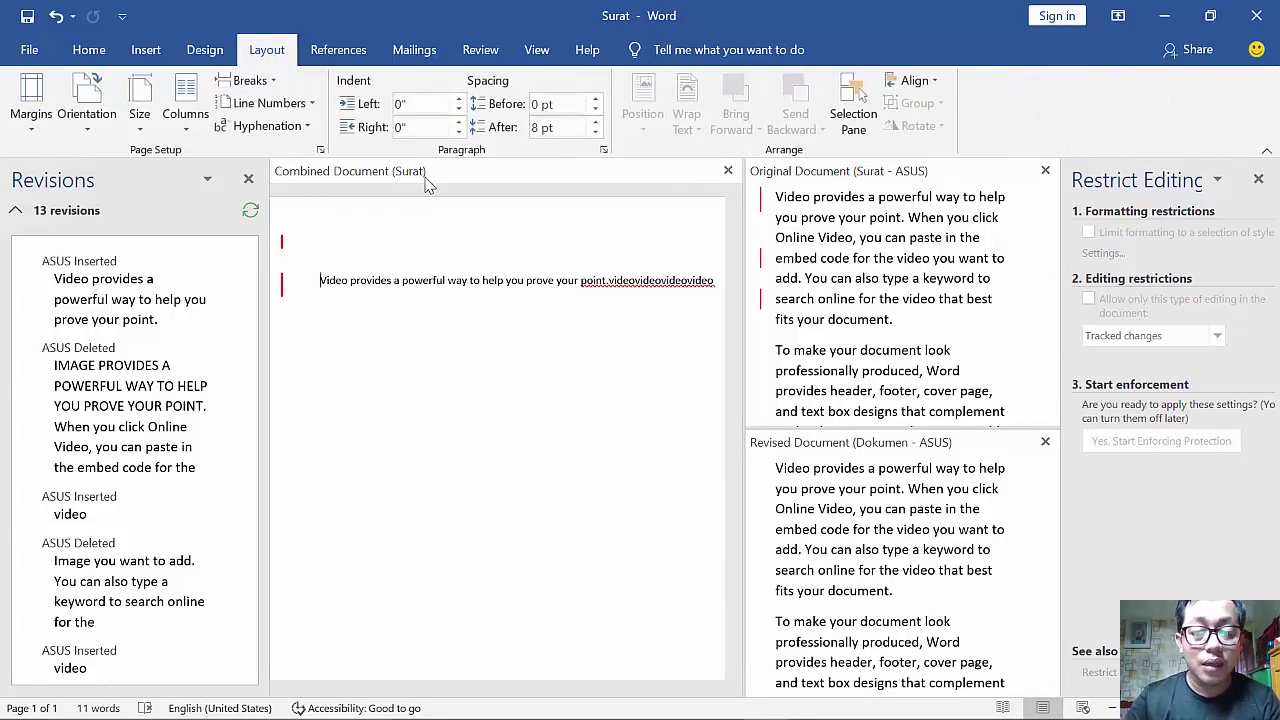